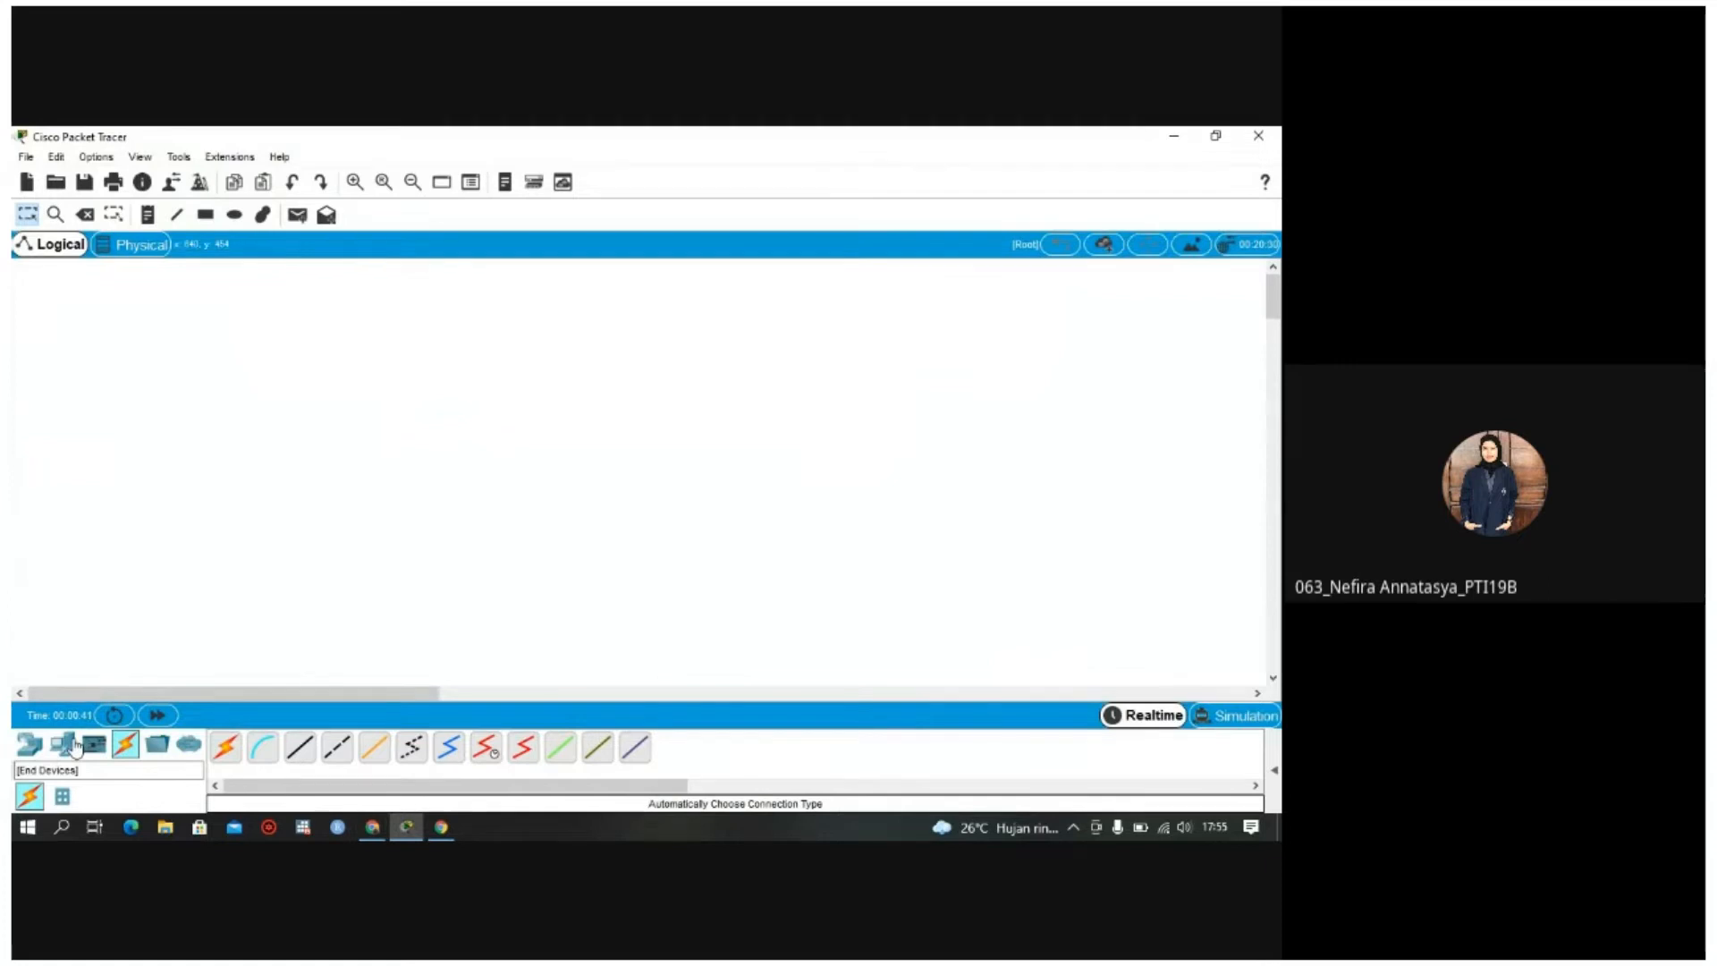
Step: Place three wireless tablets (TabletPC-PT) in a horizontal row along the lower part of the workspace
left_click(76, 748)
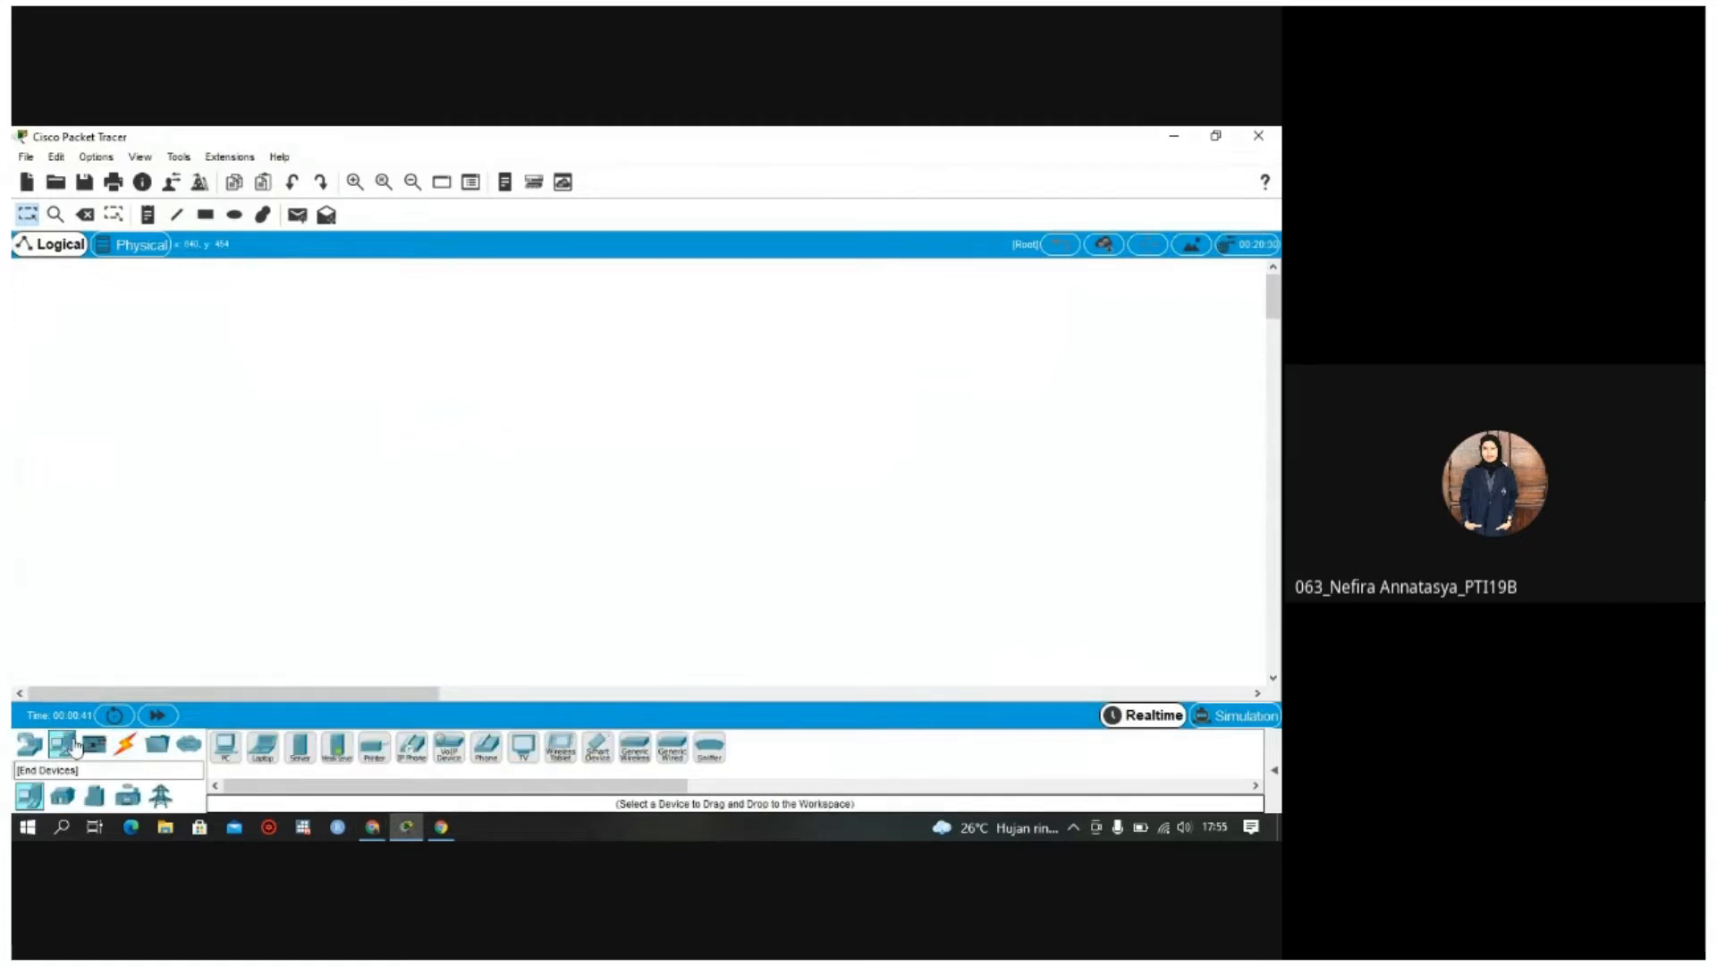
left_click(558, 754)
left_click(414, 640)
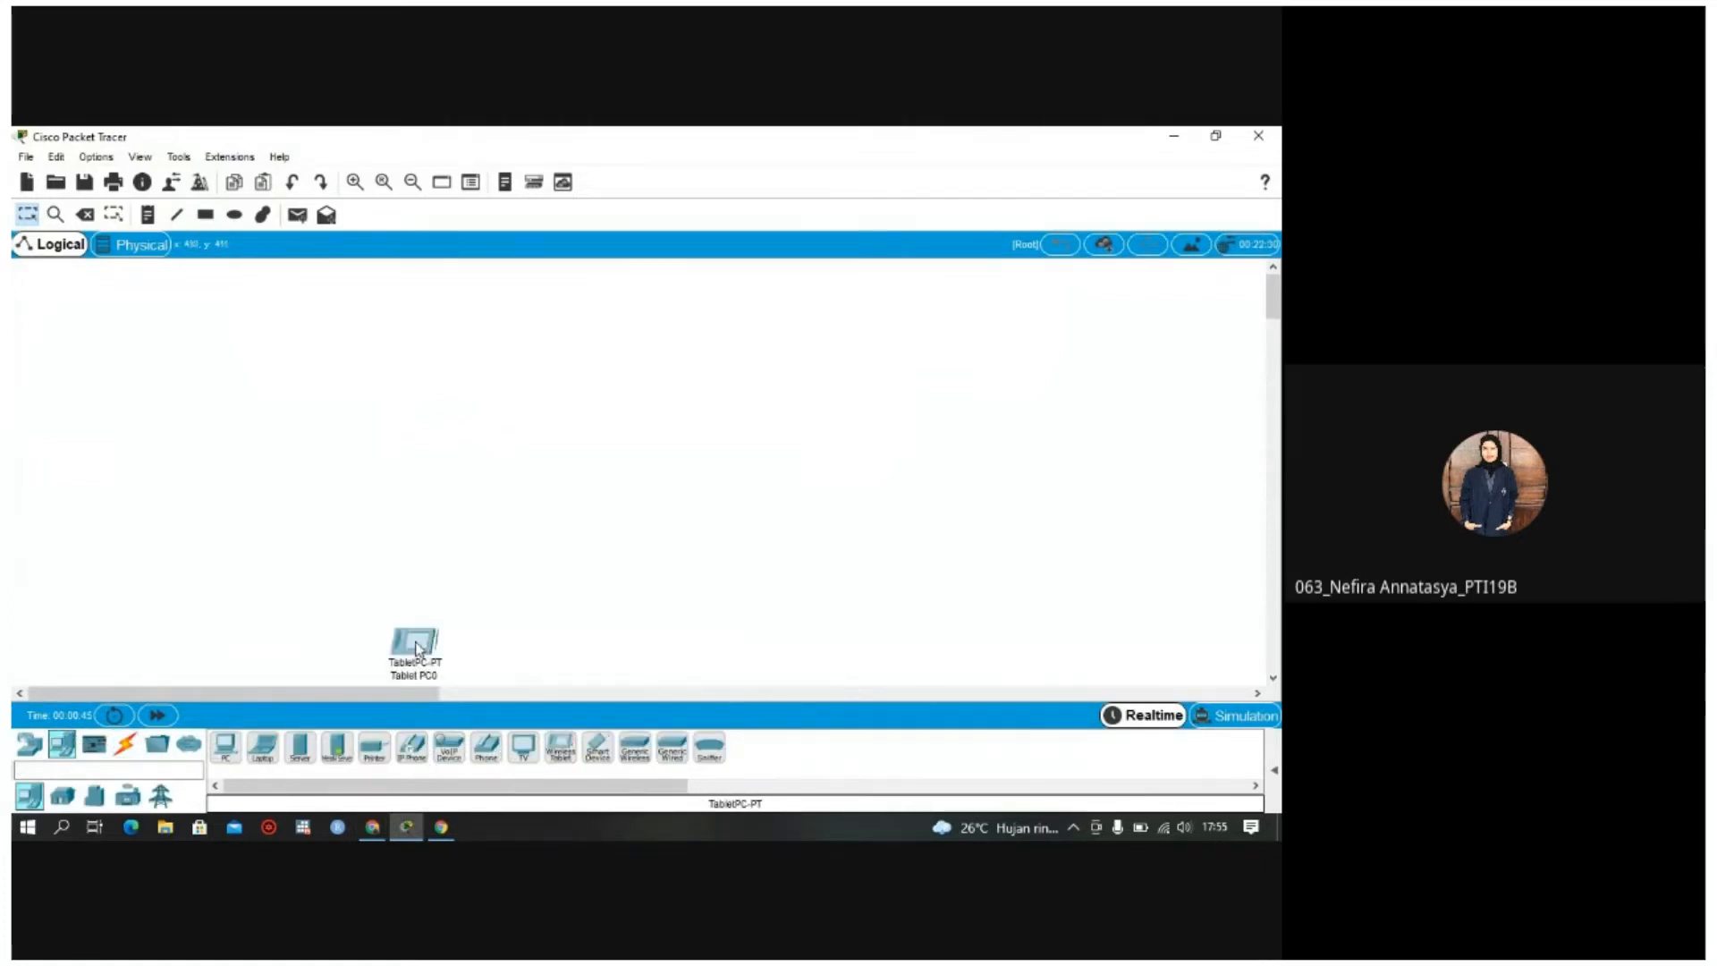
left_click(564, 746)
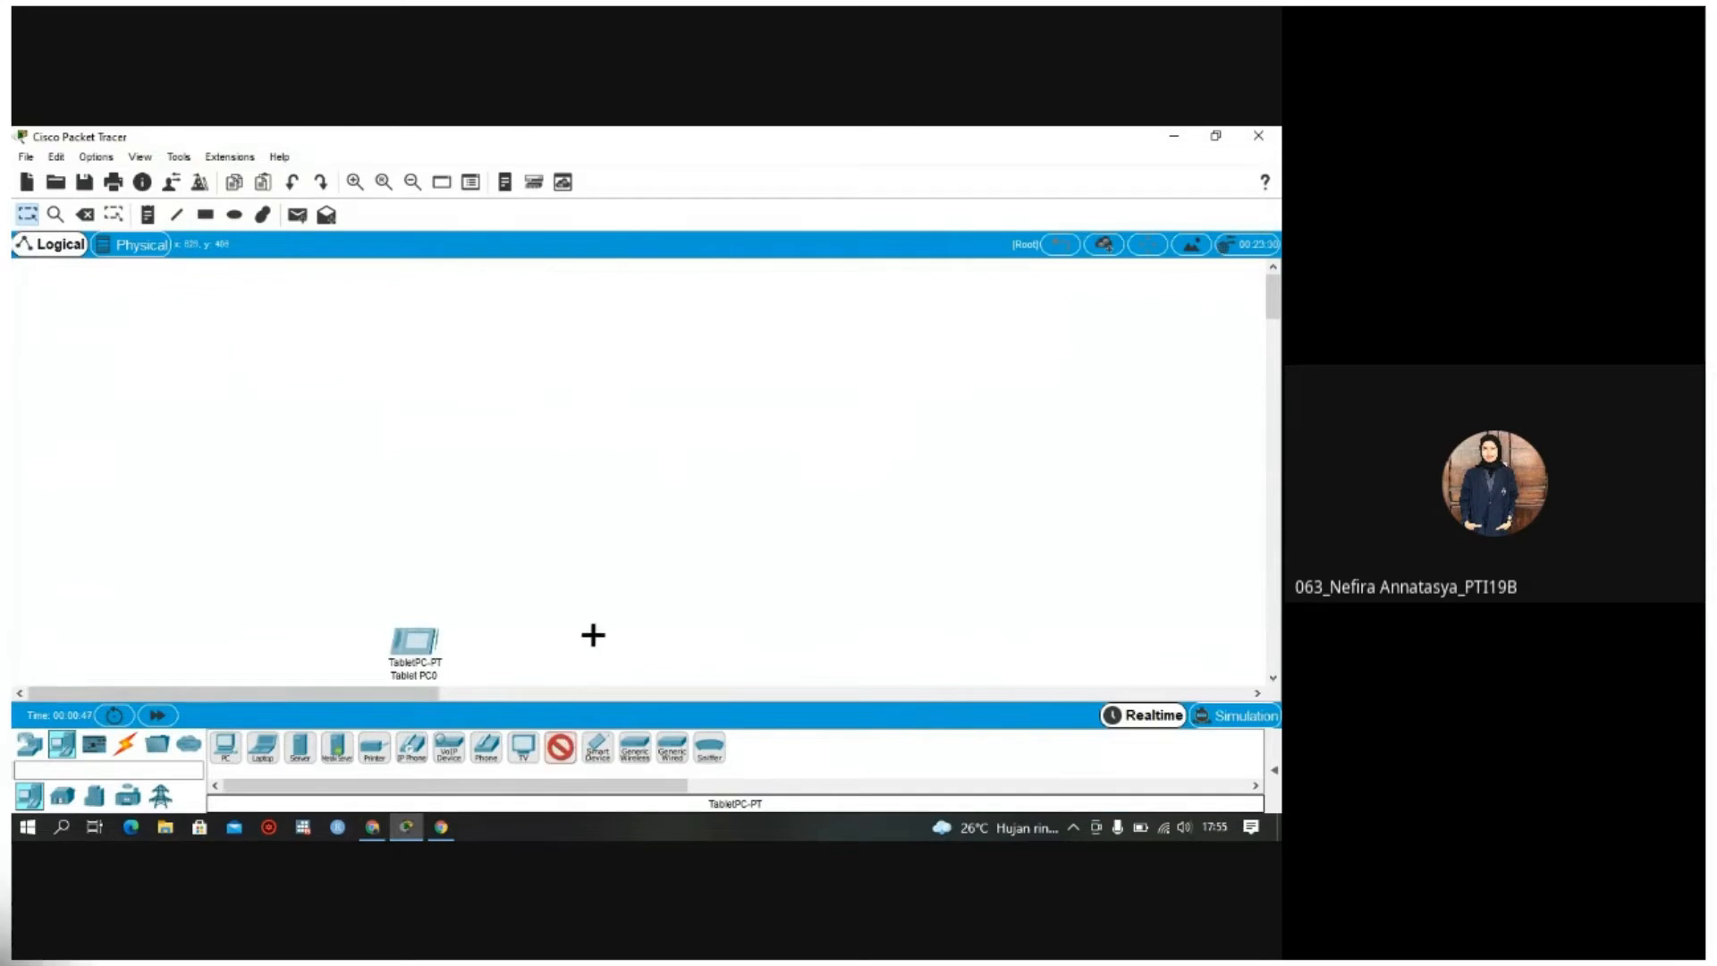
left_click(594, 638)
left_click(561, 749)
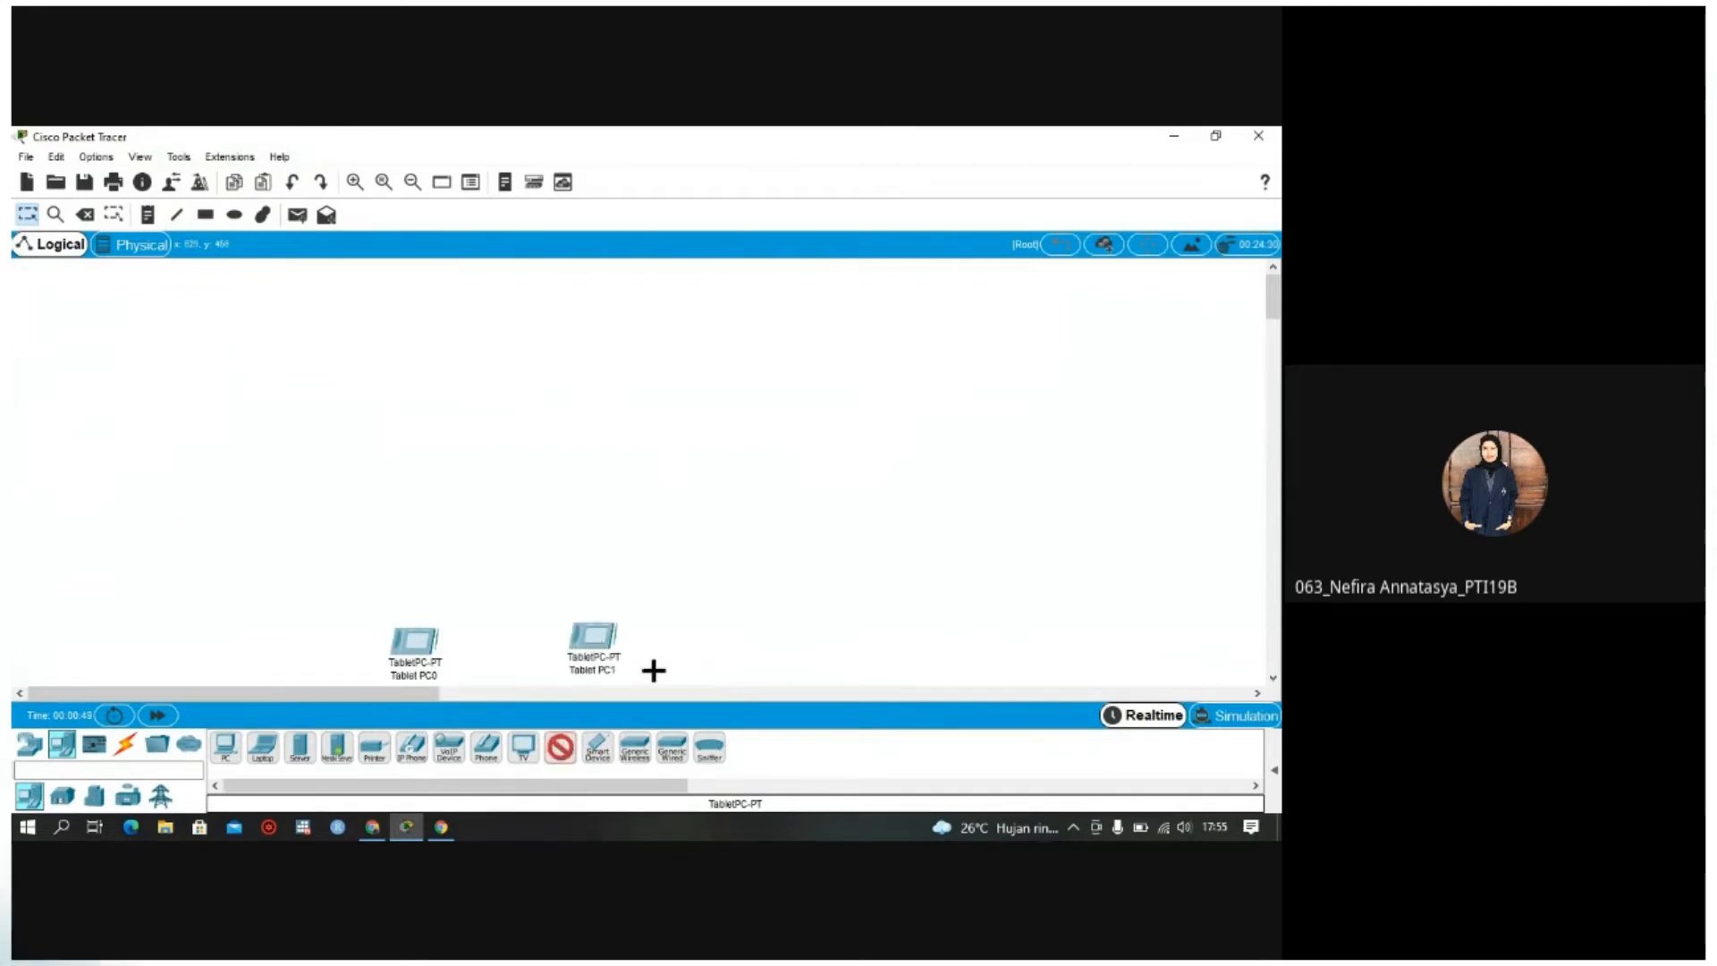
left_click(745, 640)
left_click_drag(745, 642, 763, 640)
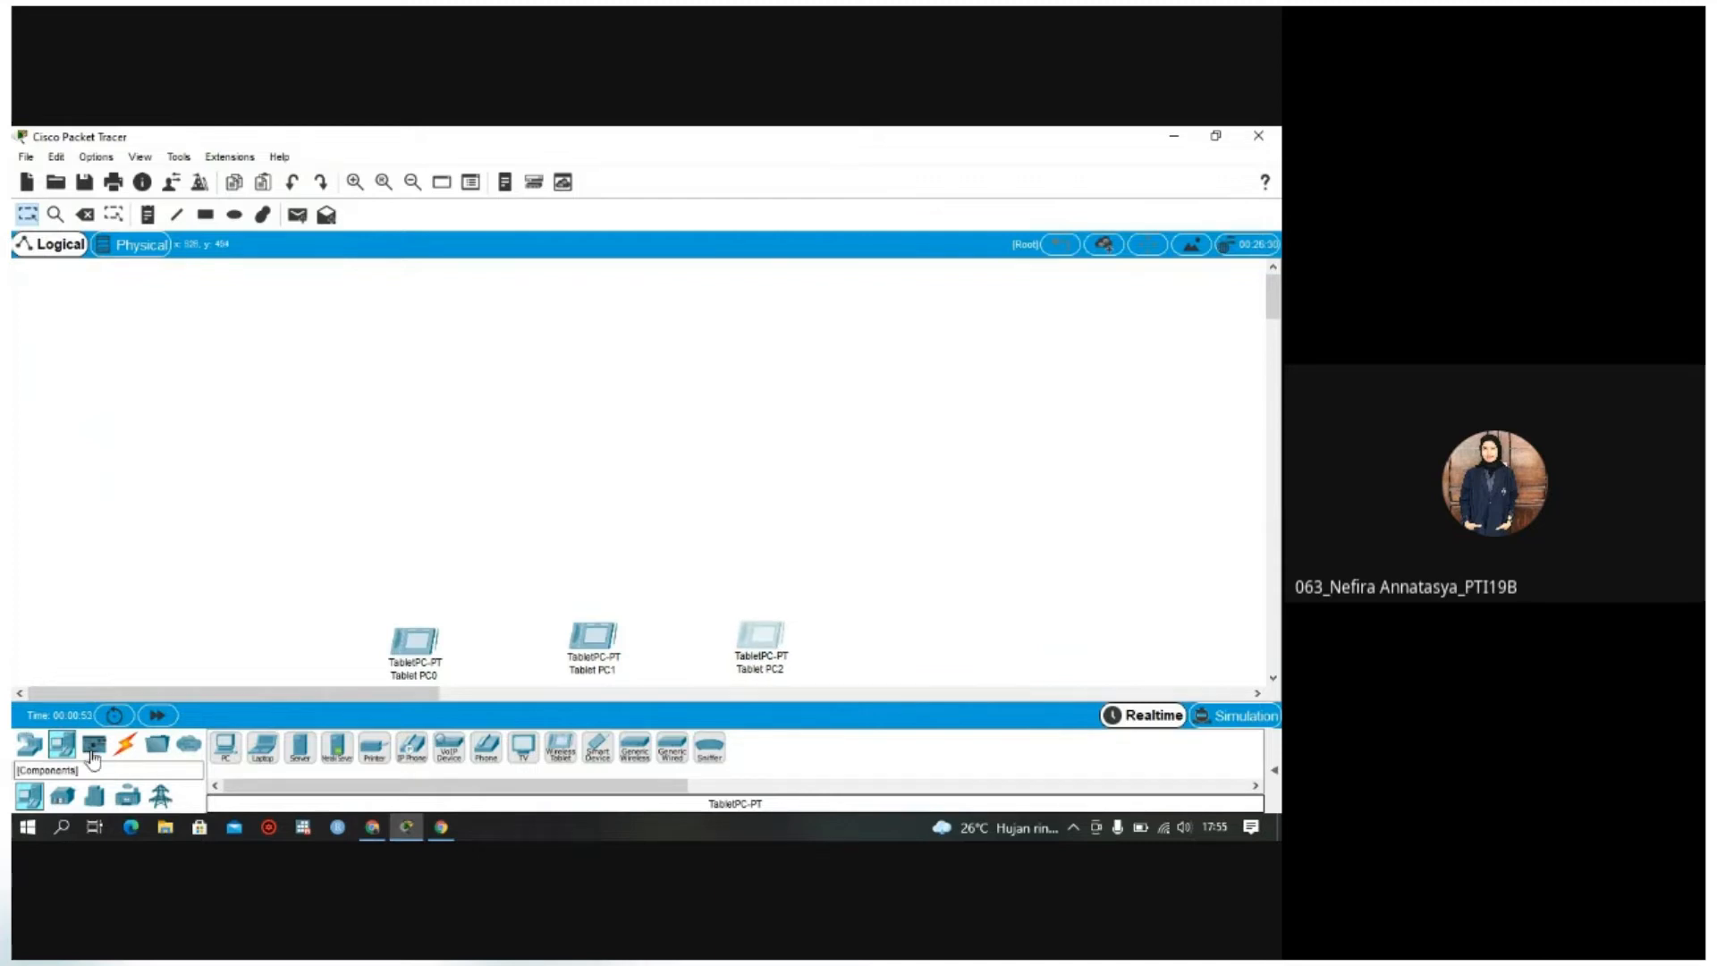
Step: Place three LAP-PT light weight access points in a row, one above each tablet
left_click(34, 756)
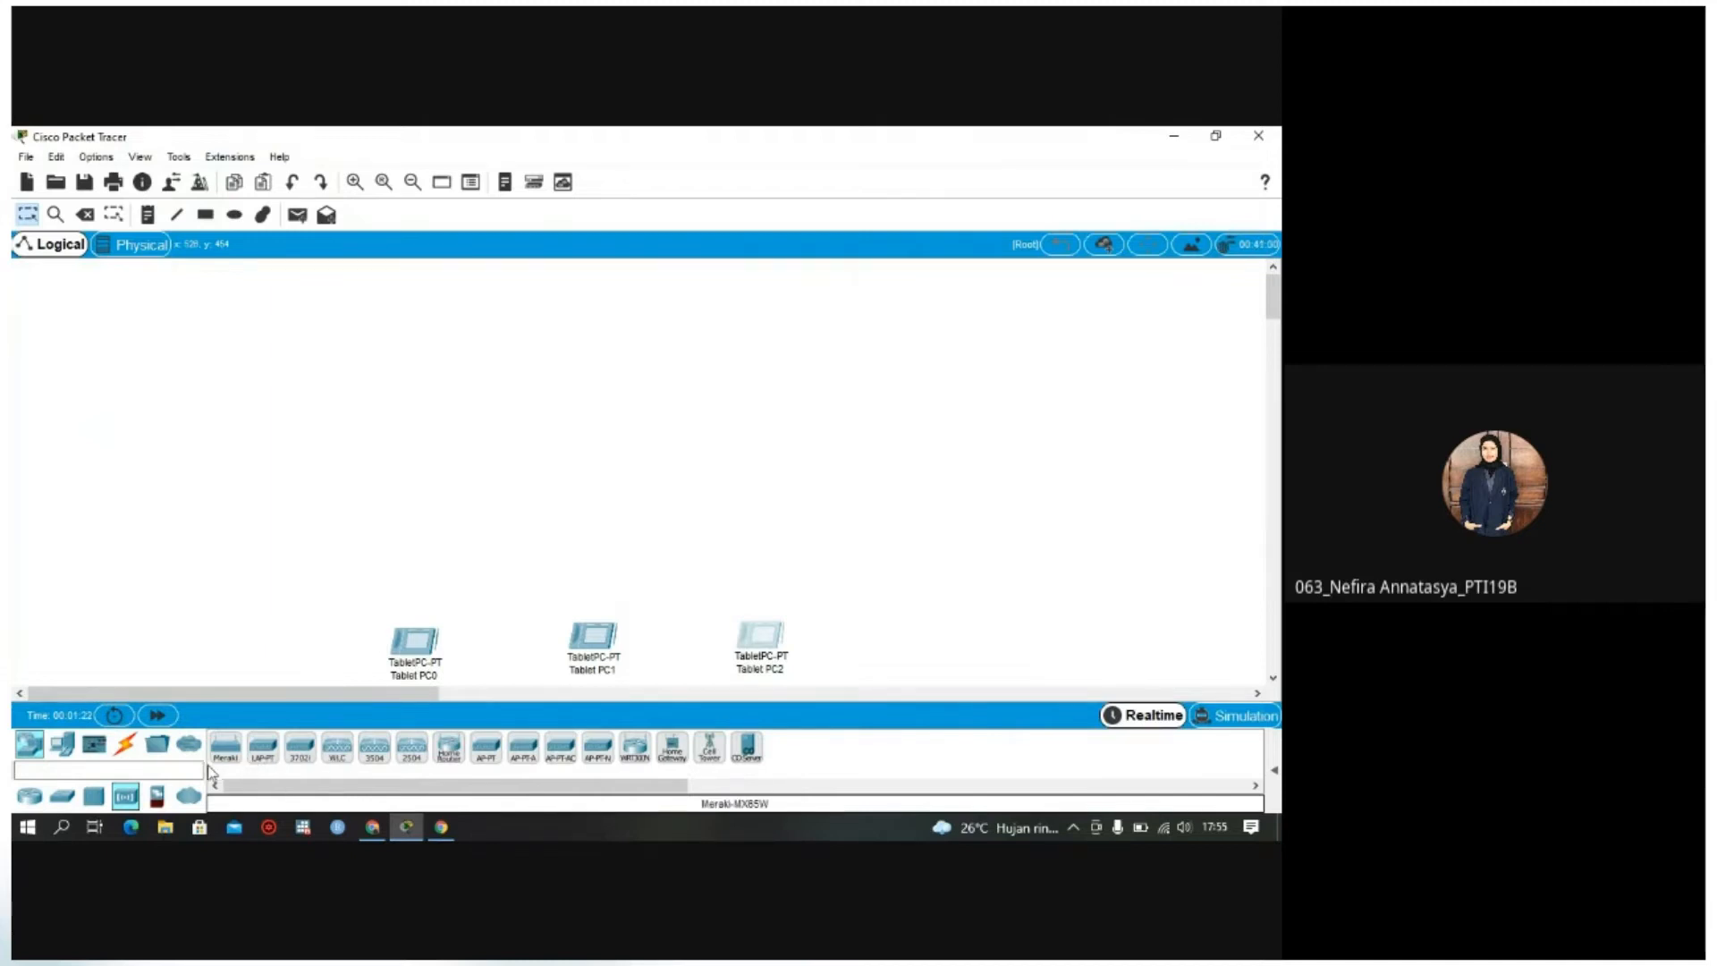
left_click(260, 760)
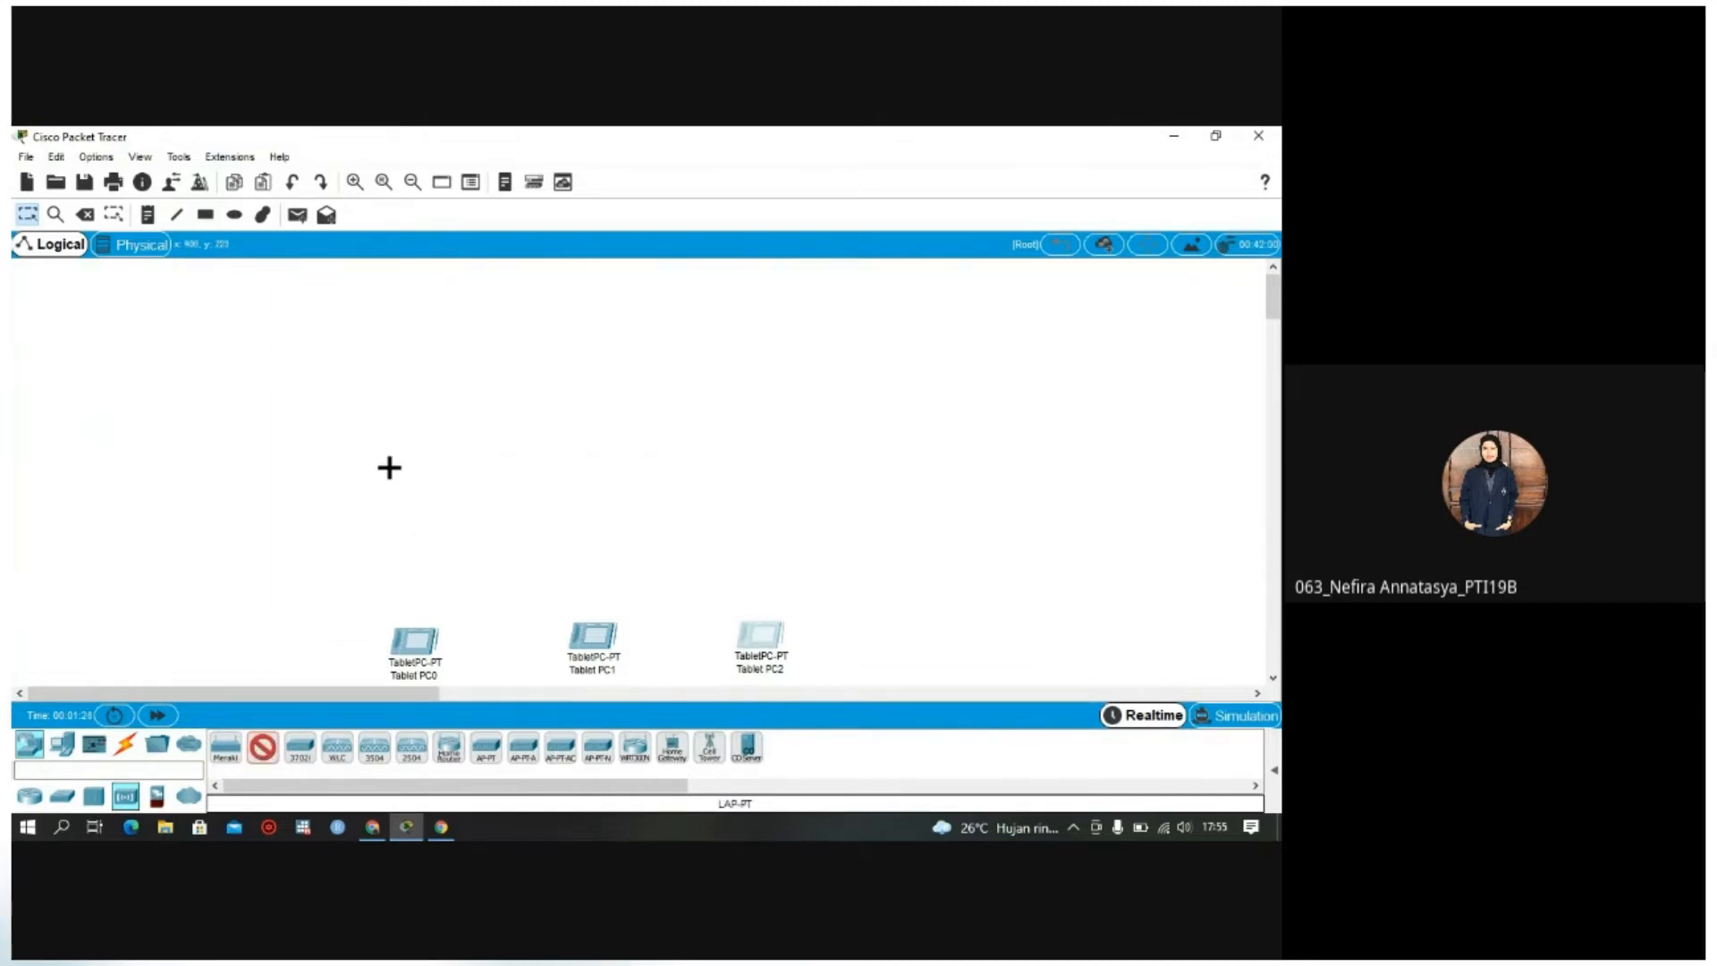
left_click(407, 535)
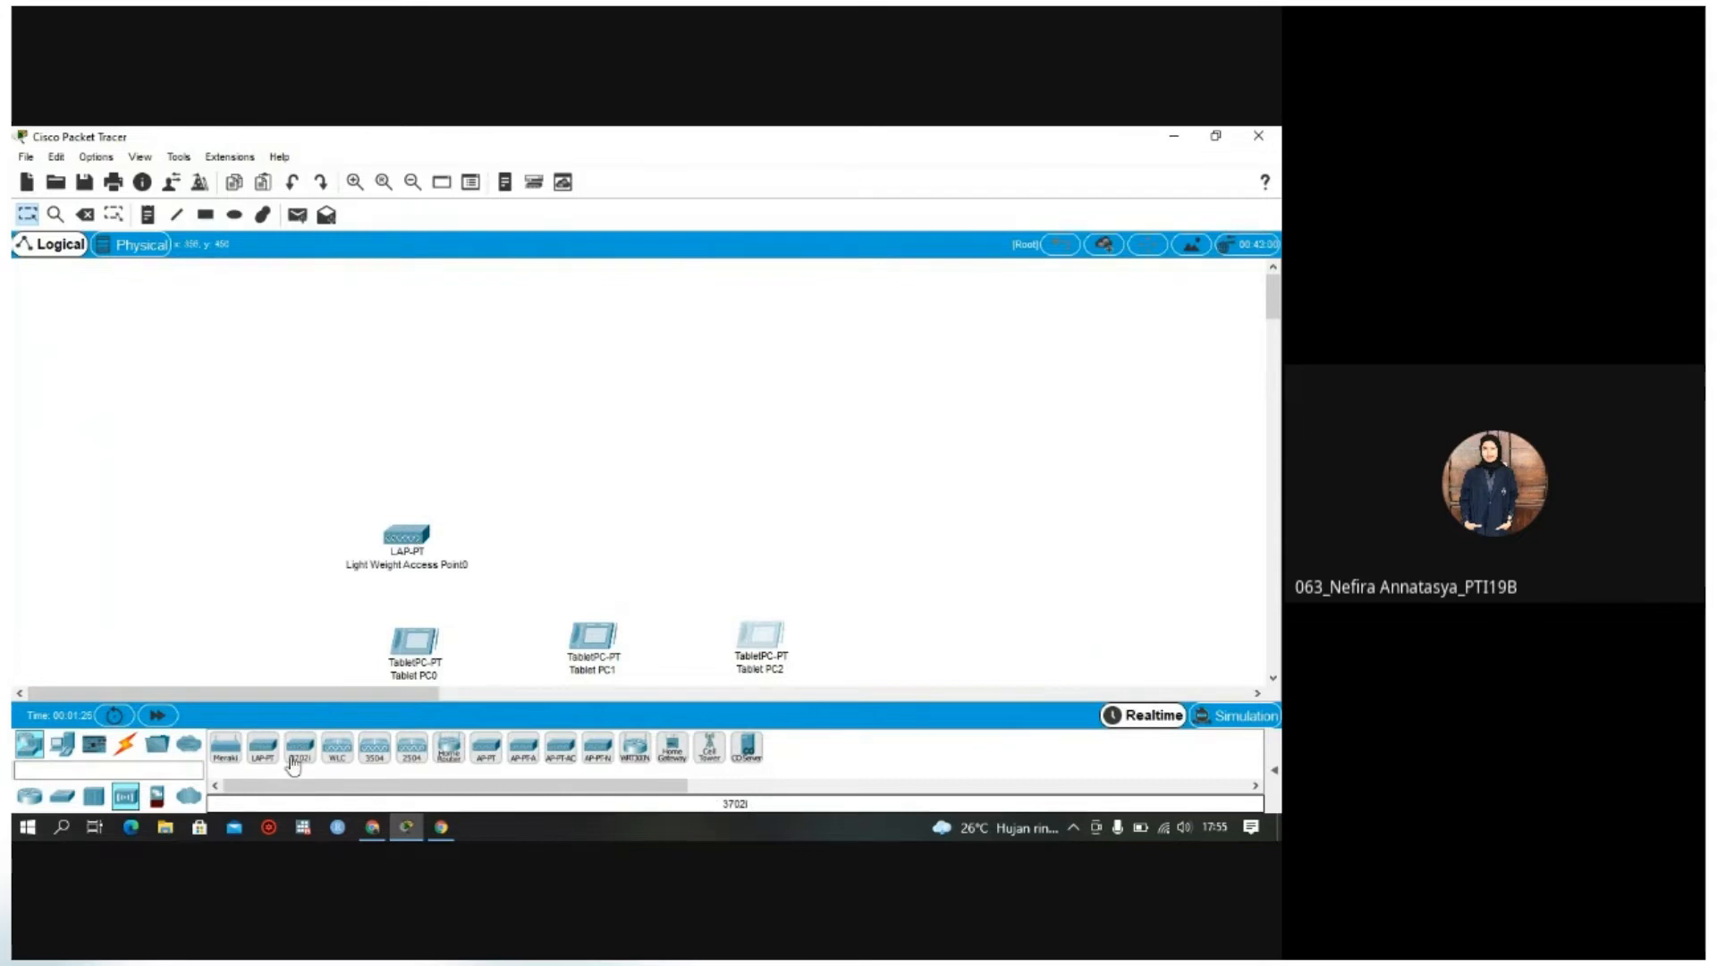
left_click(263, 757)
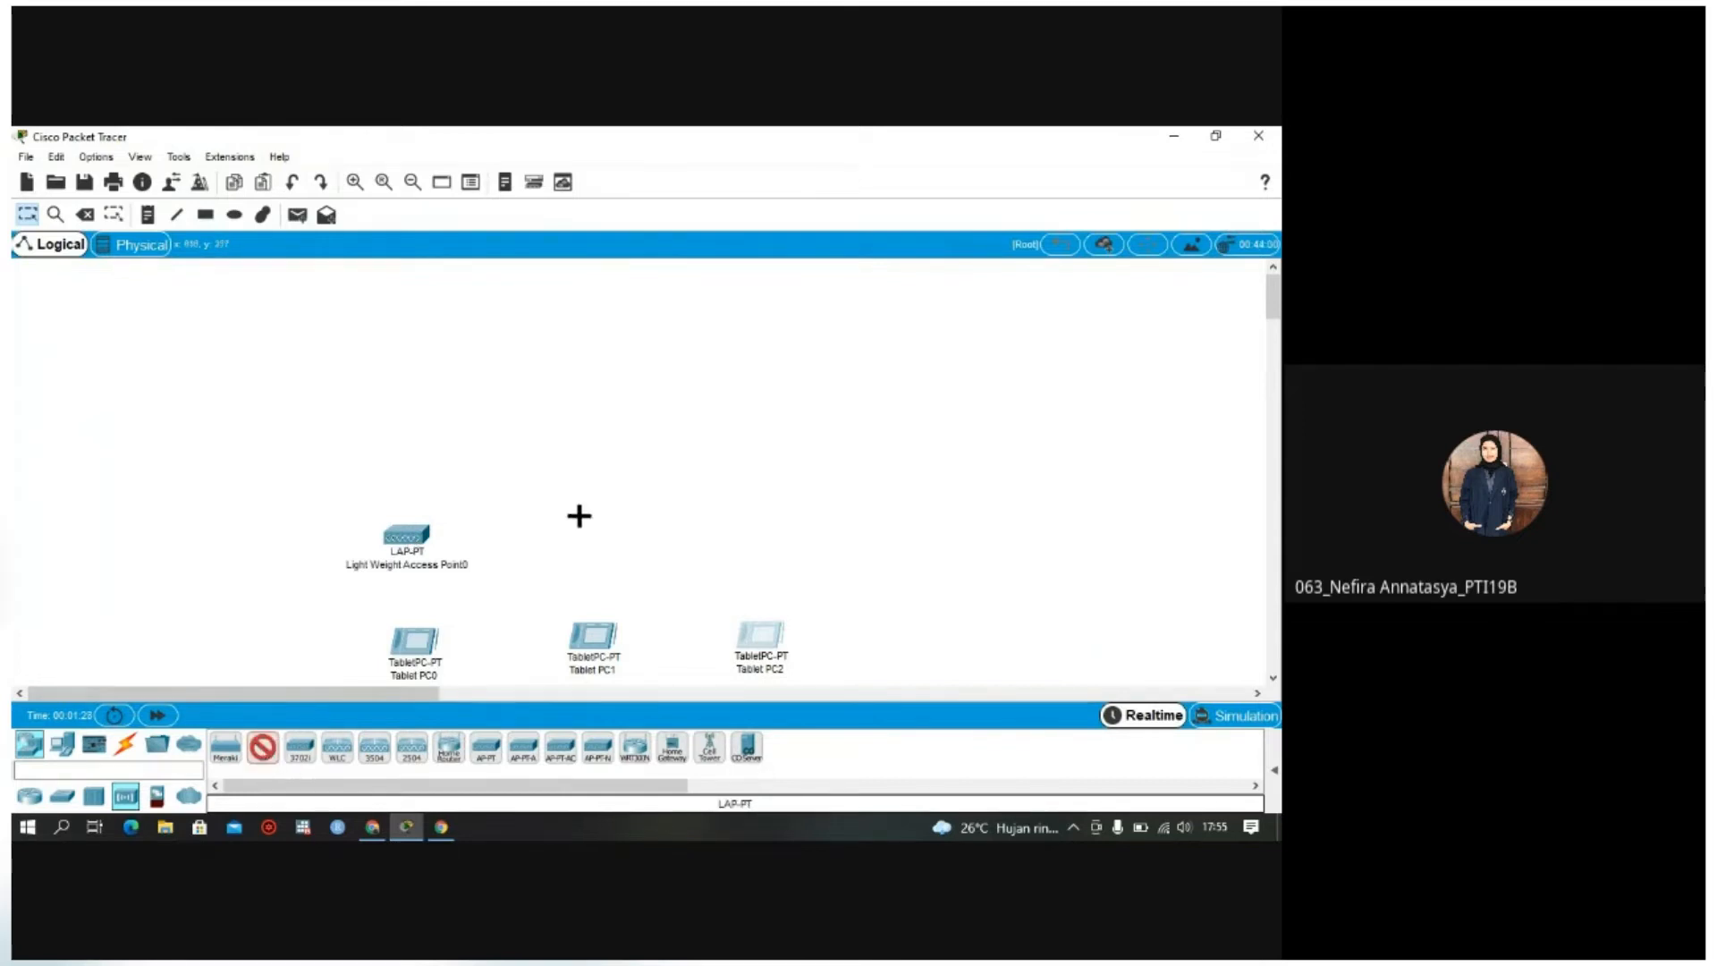
left_click(591, 526)
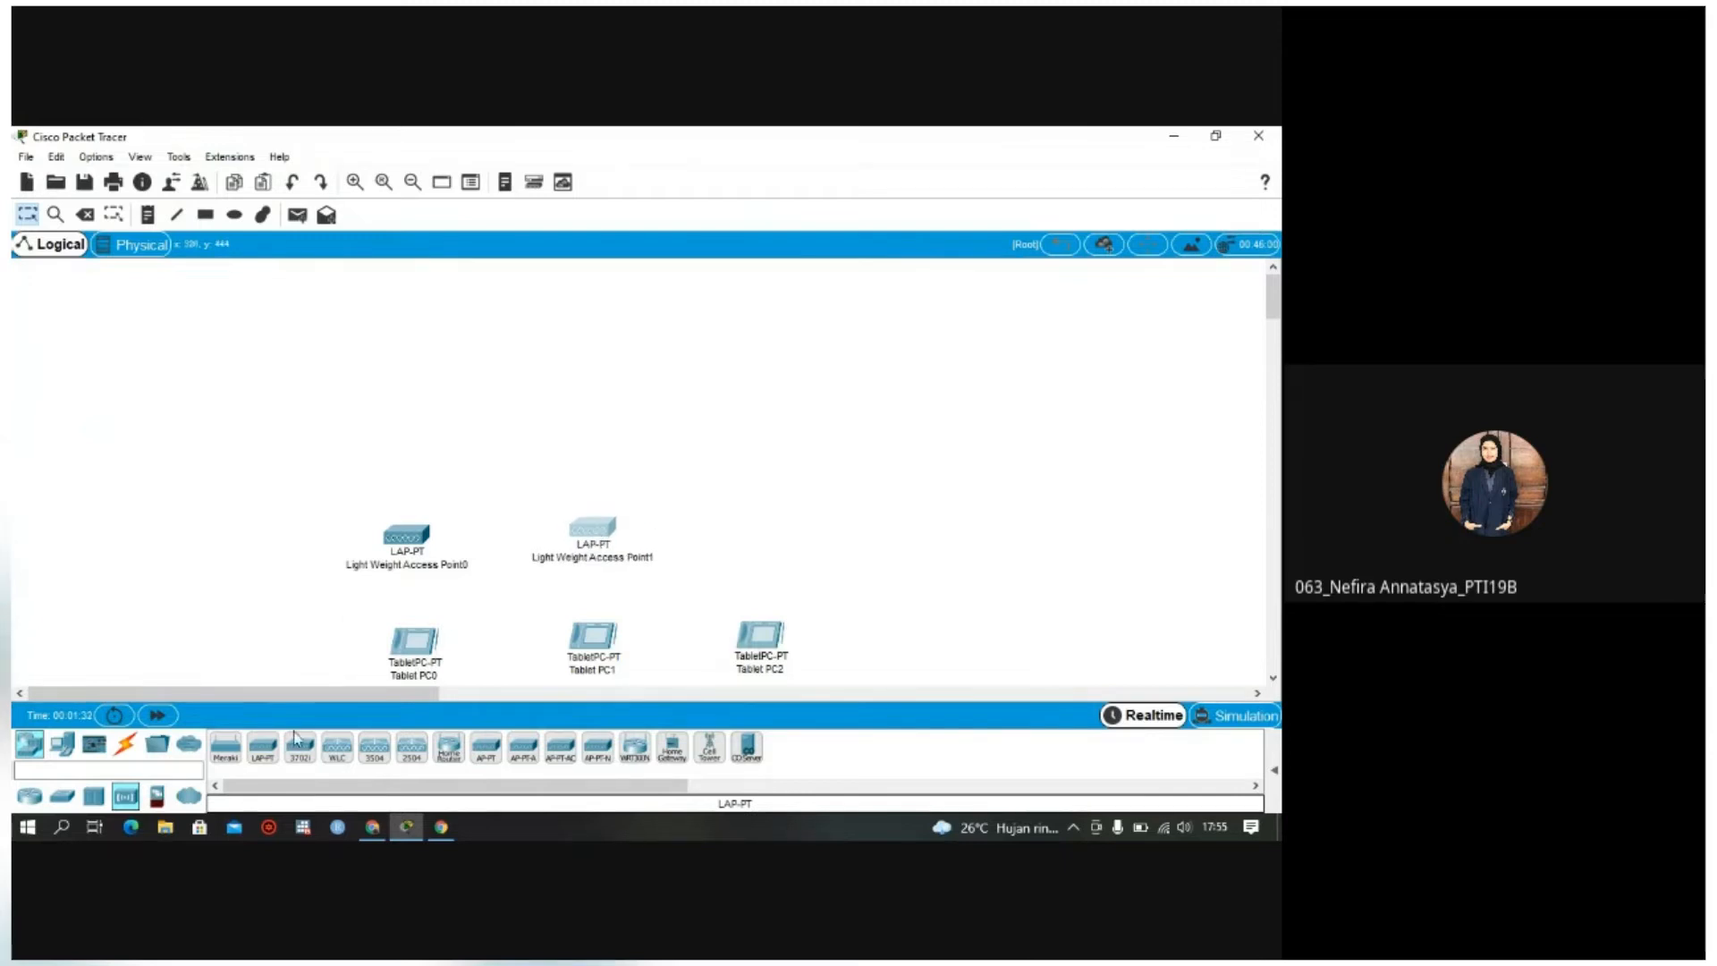
left_click(263, 756)
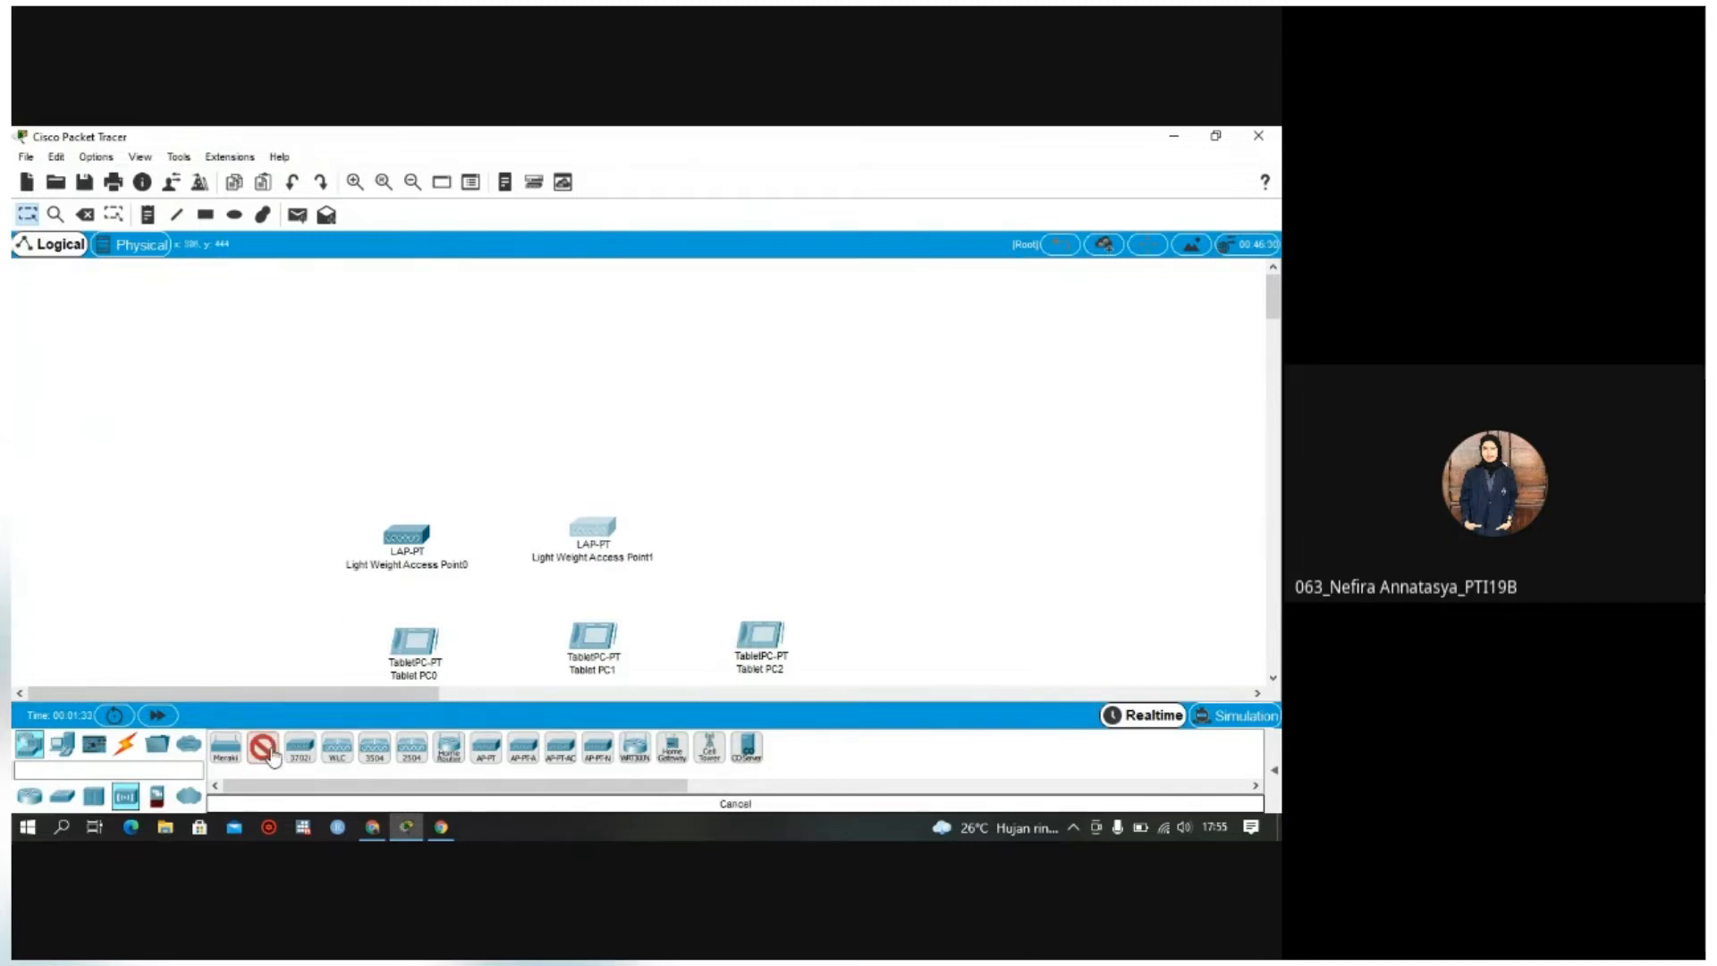
left_click(746, 542)
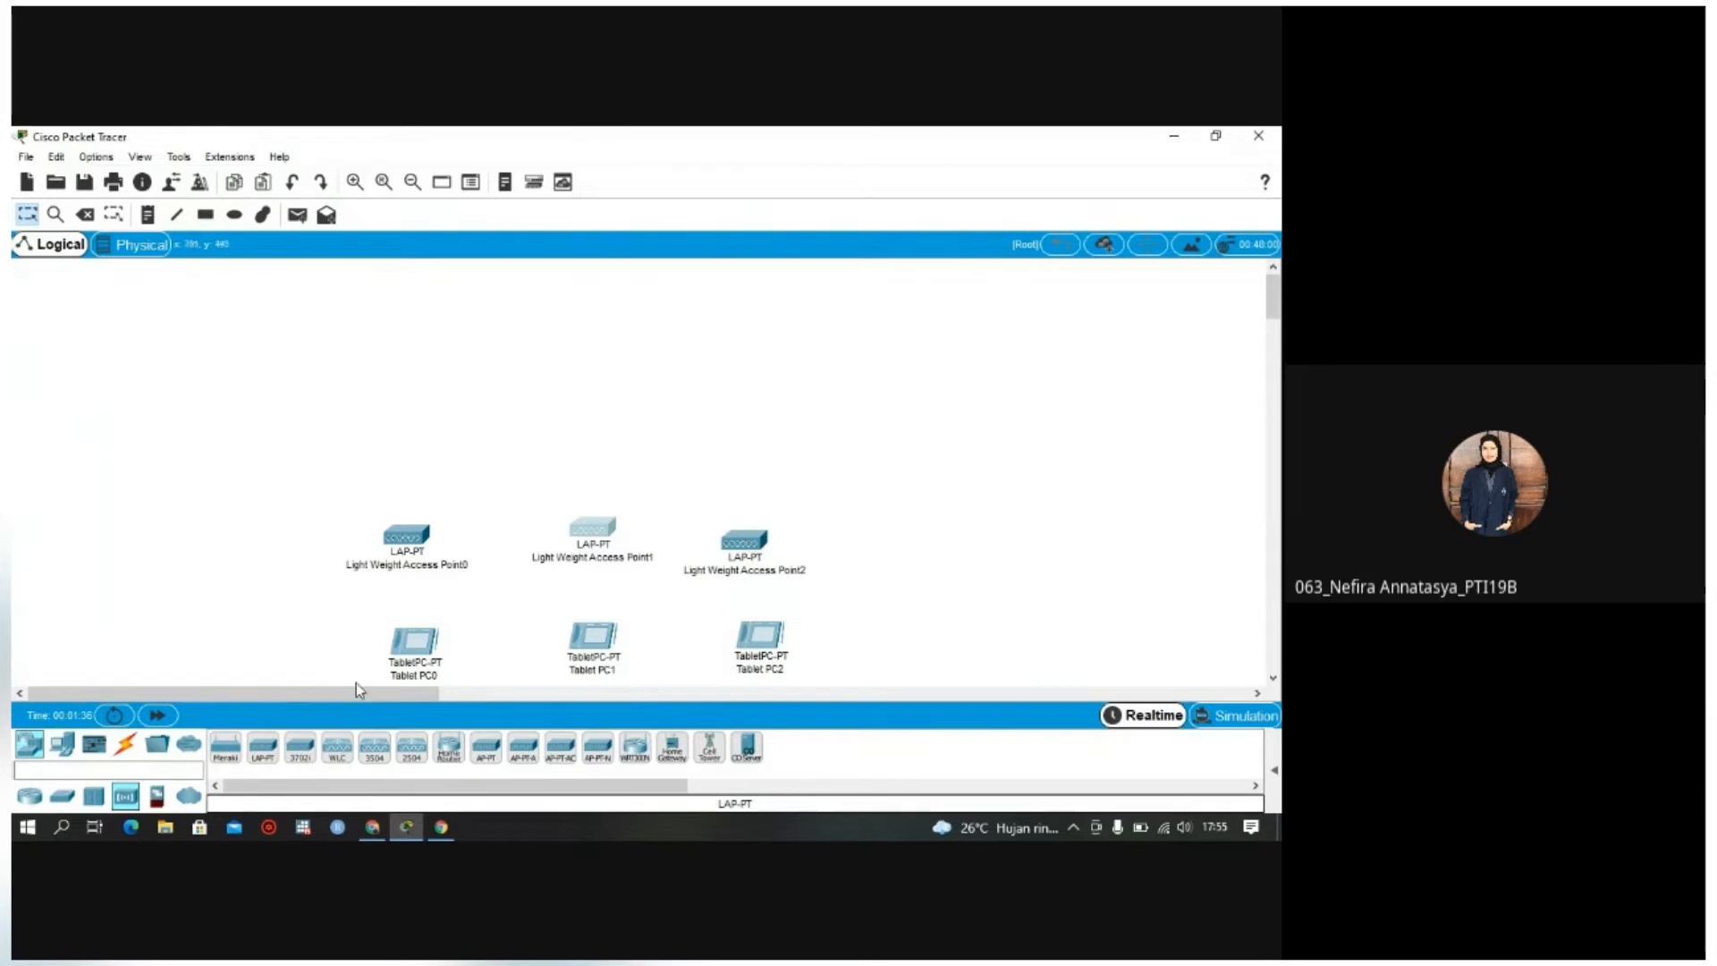
Step: Add a Switch-PT above the middle light weight access point
left_click(77, 797)
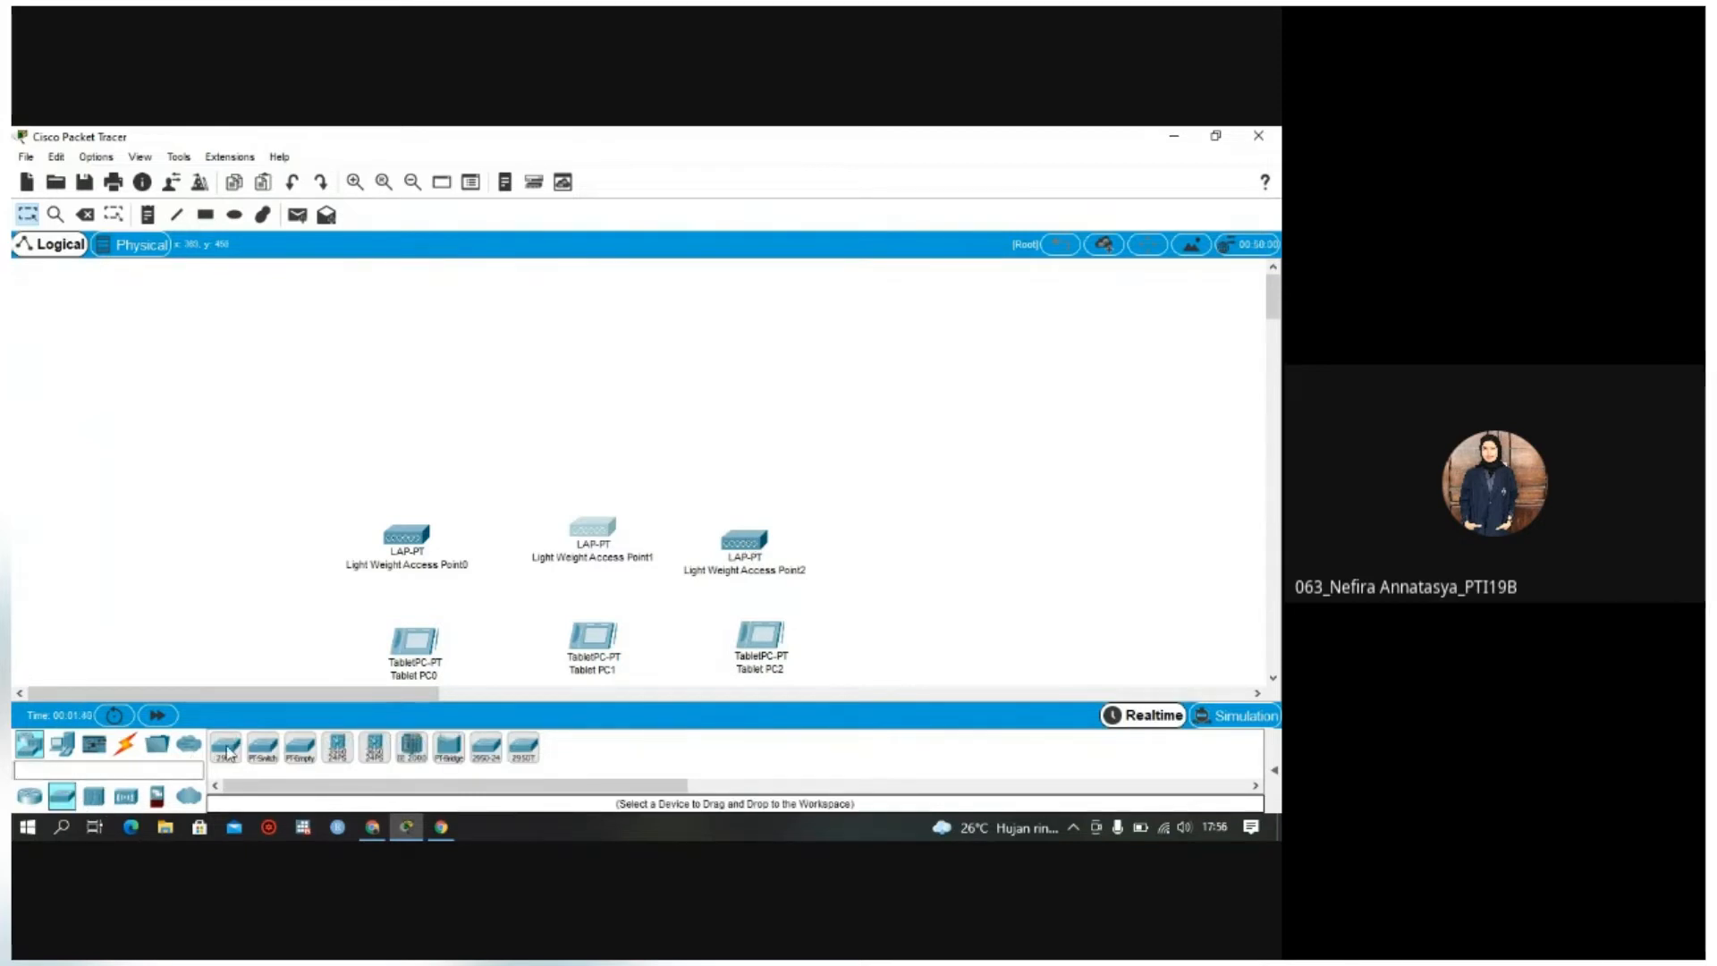
left_click(263, 747)
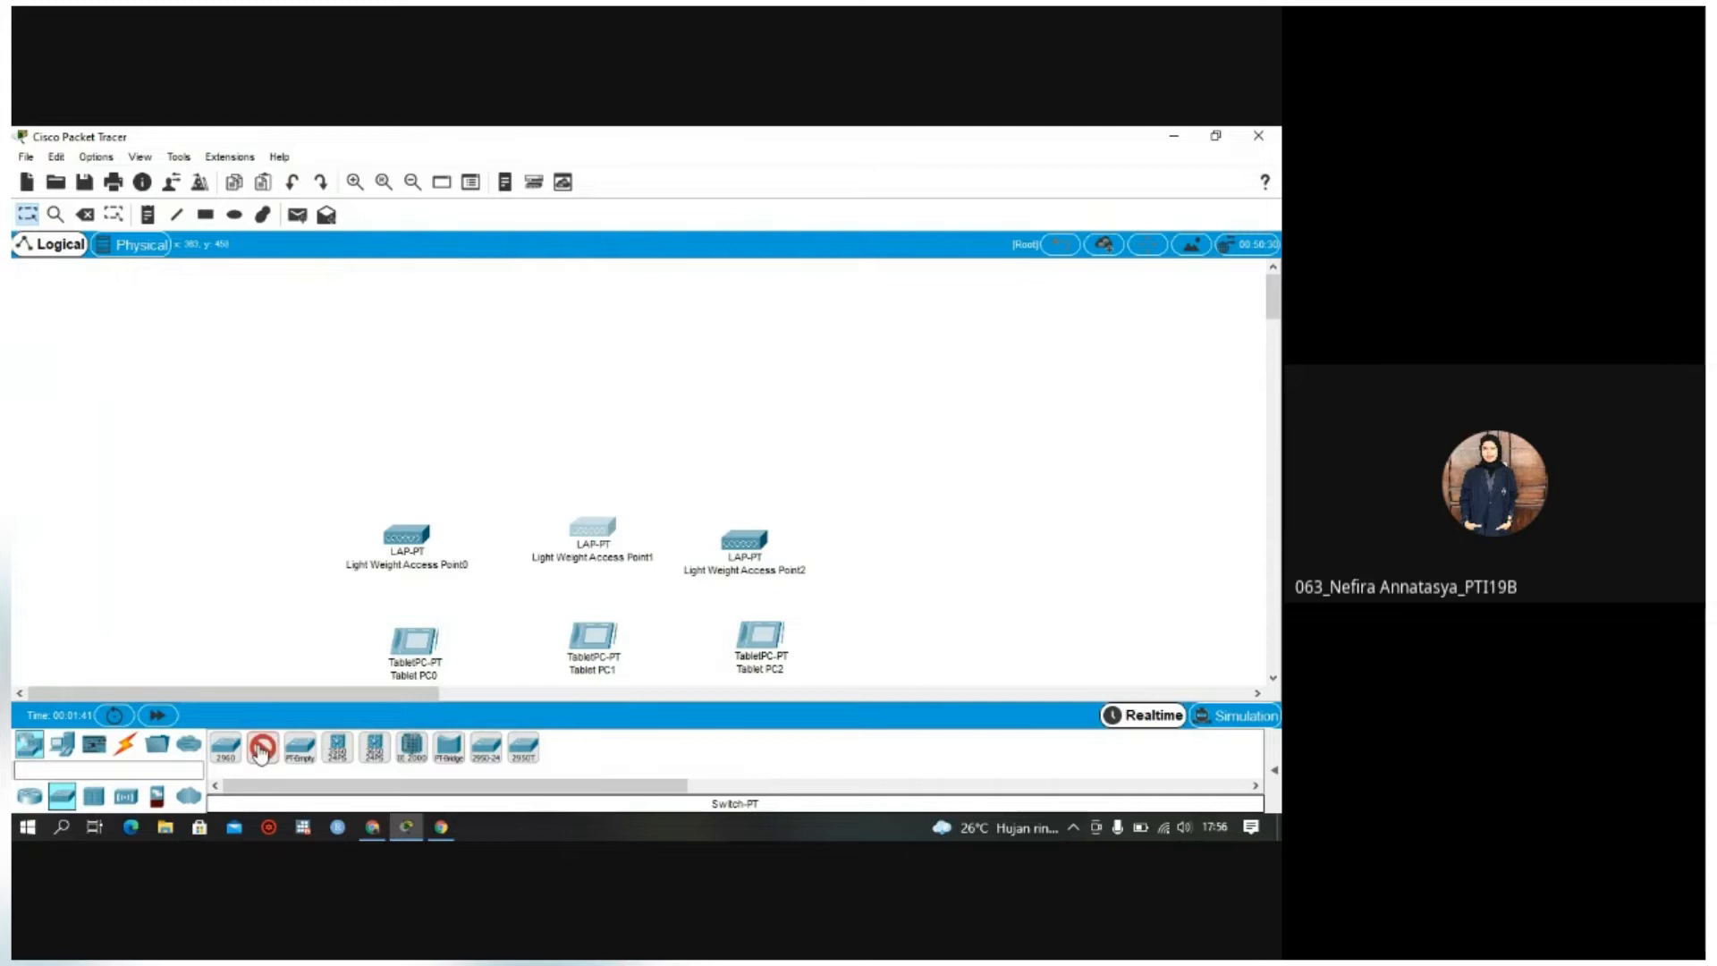
left_click(602, 414)
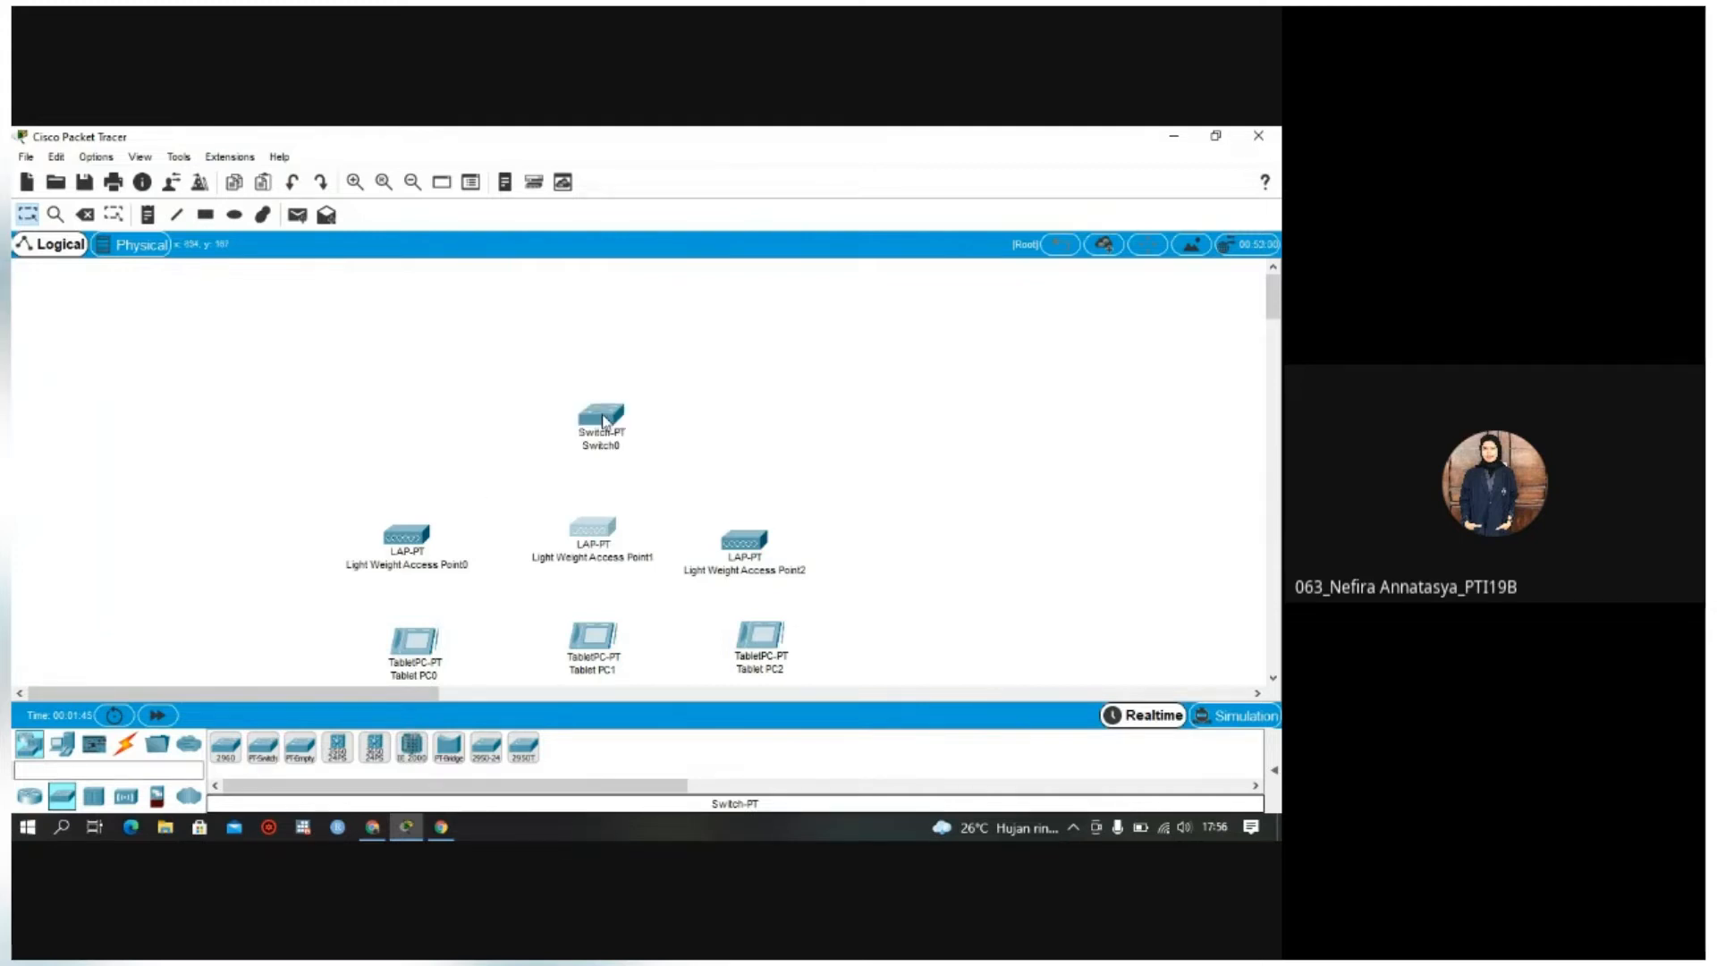
Step: Add a WLC-PT wireless LAN controller directly above the switch
left_click(101, 797)
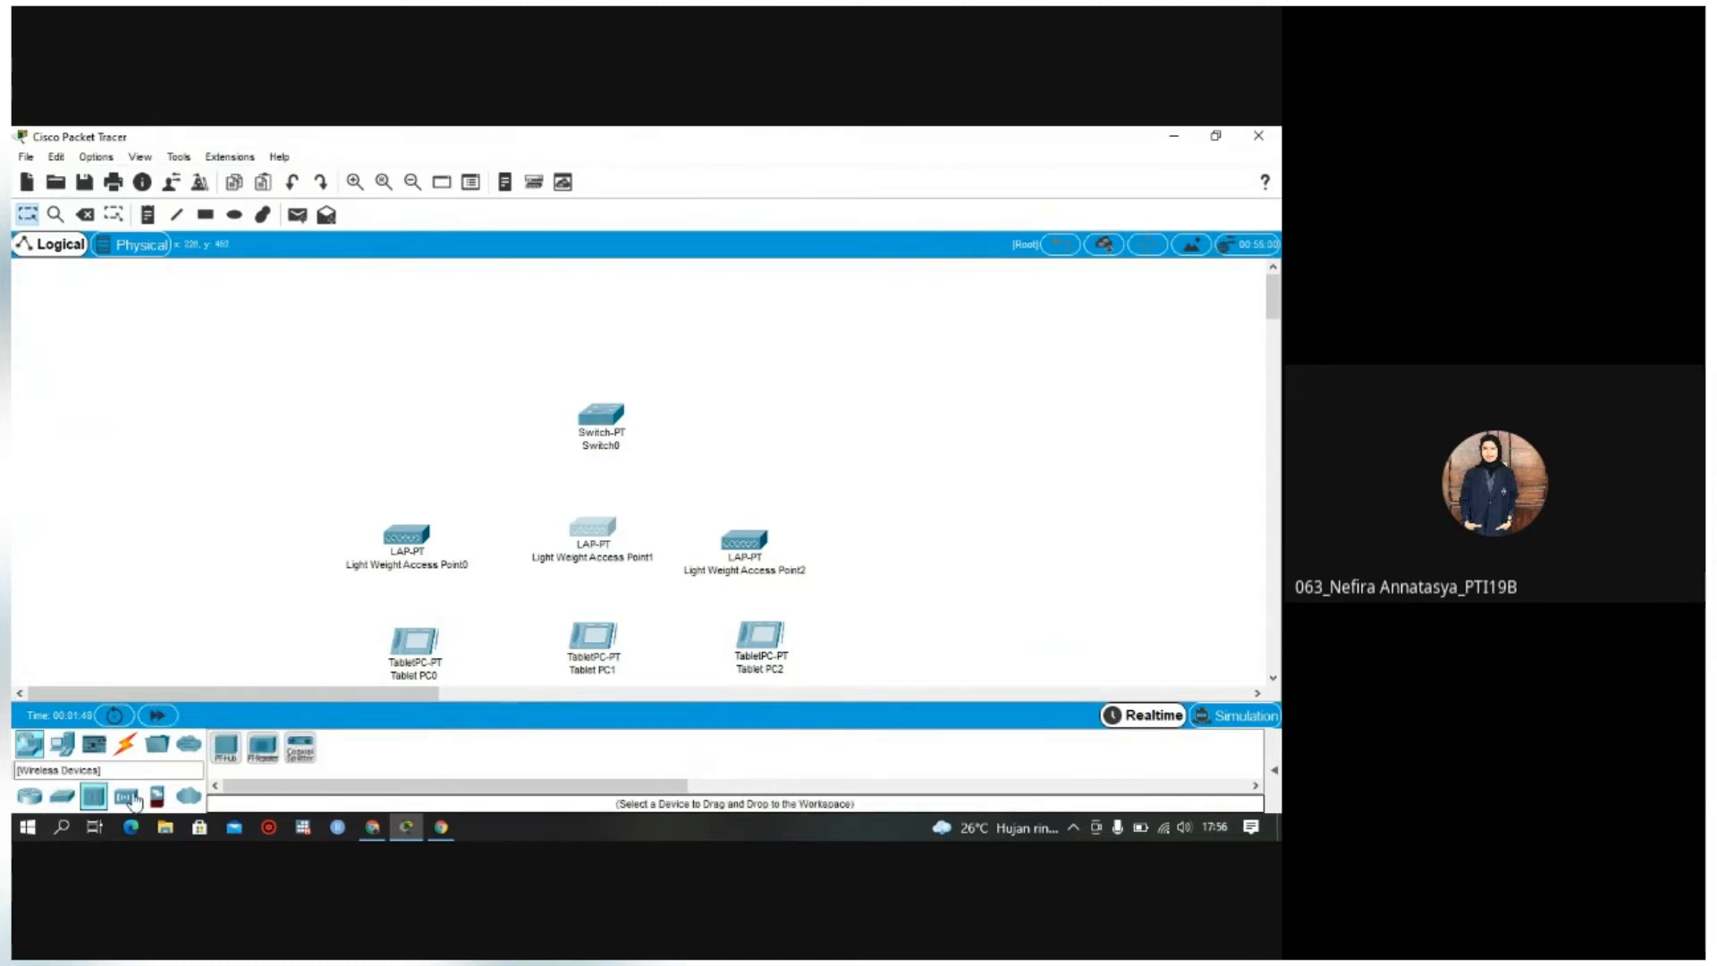
left_click(130, 796)
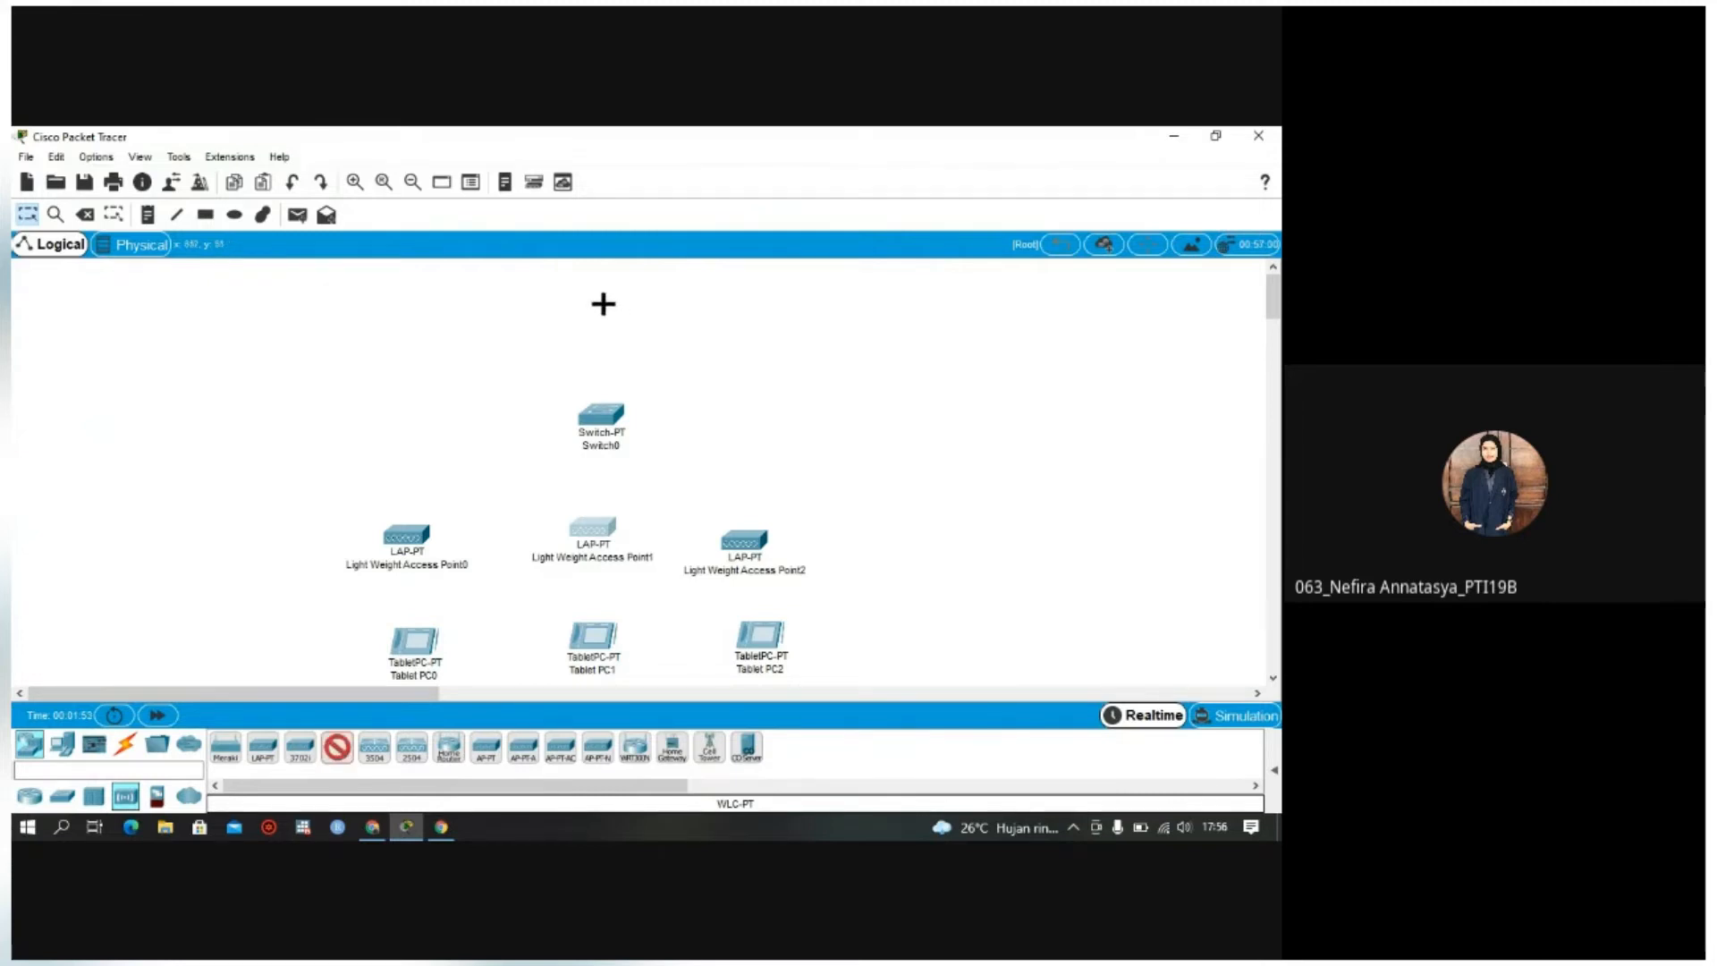
left_click(604, 310)
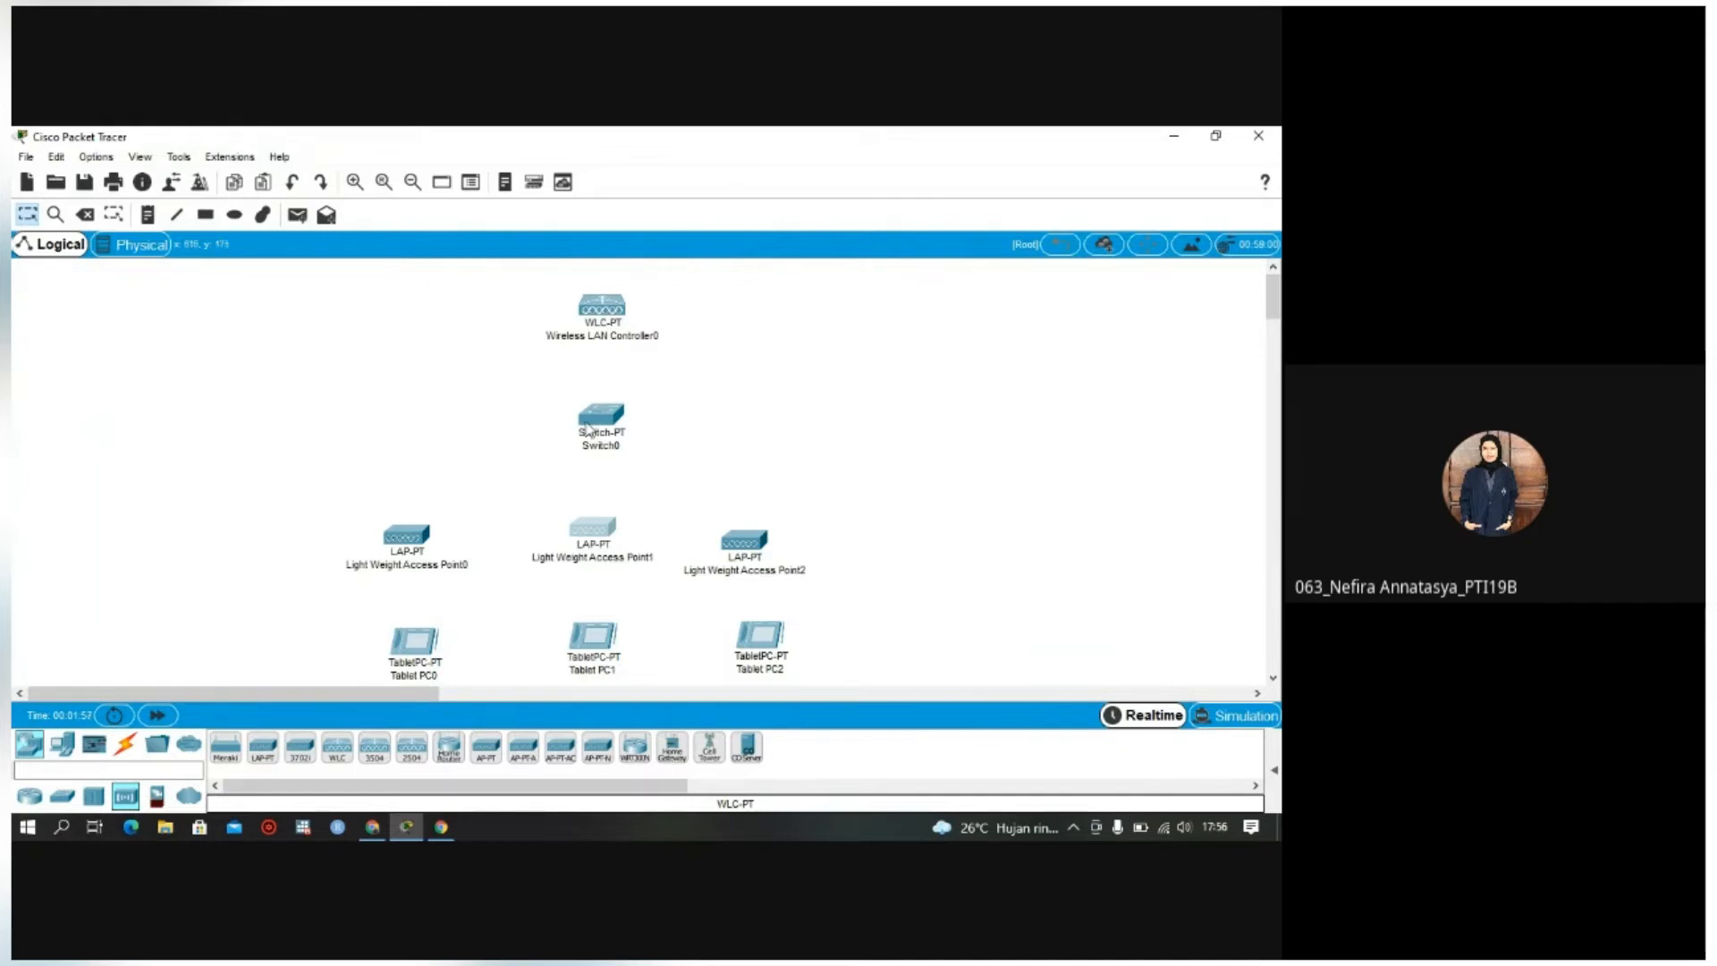
Step: Connect Wireless LAN Controller0 to Switch0 using the automatically chosen connection type
left_click(126, 745)
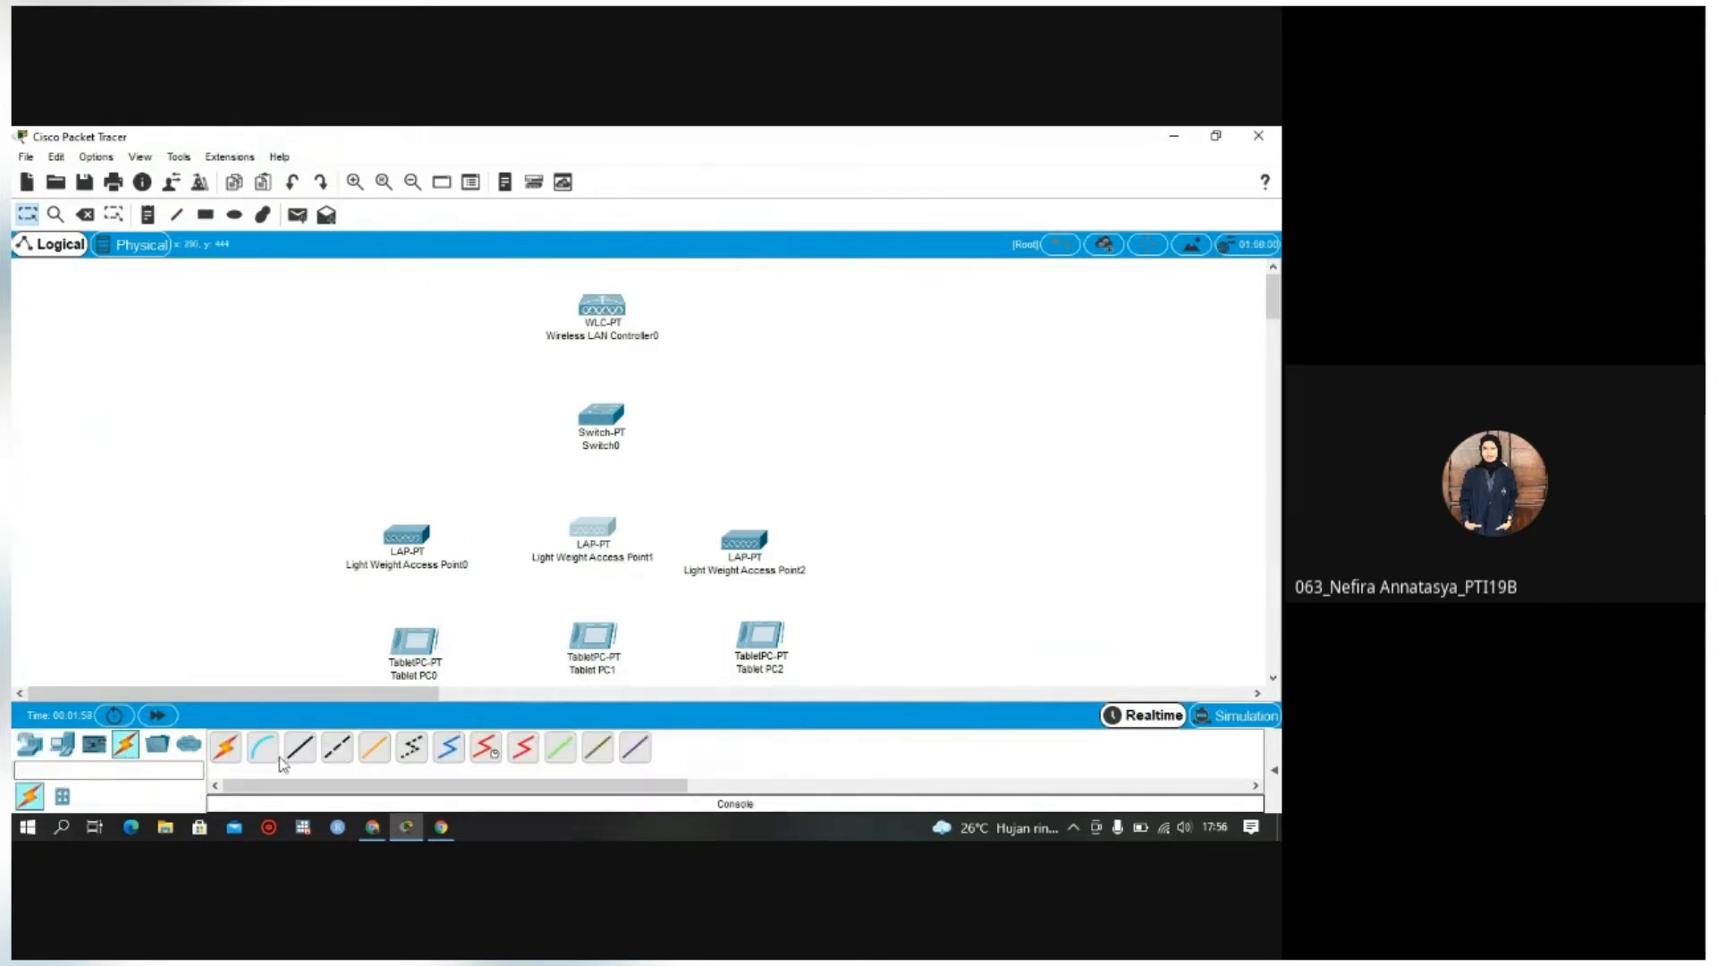
left_click(229, 752)
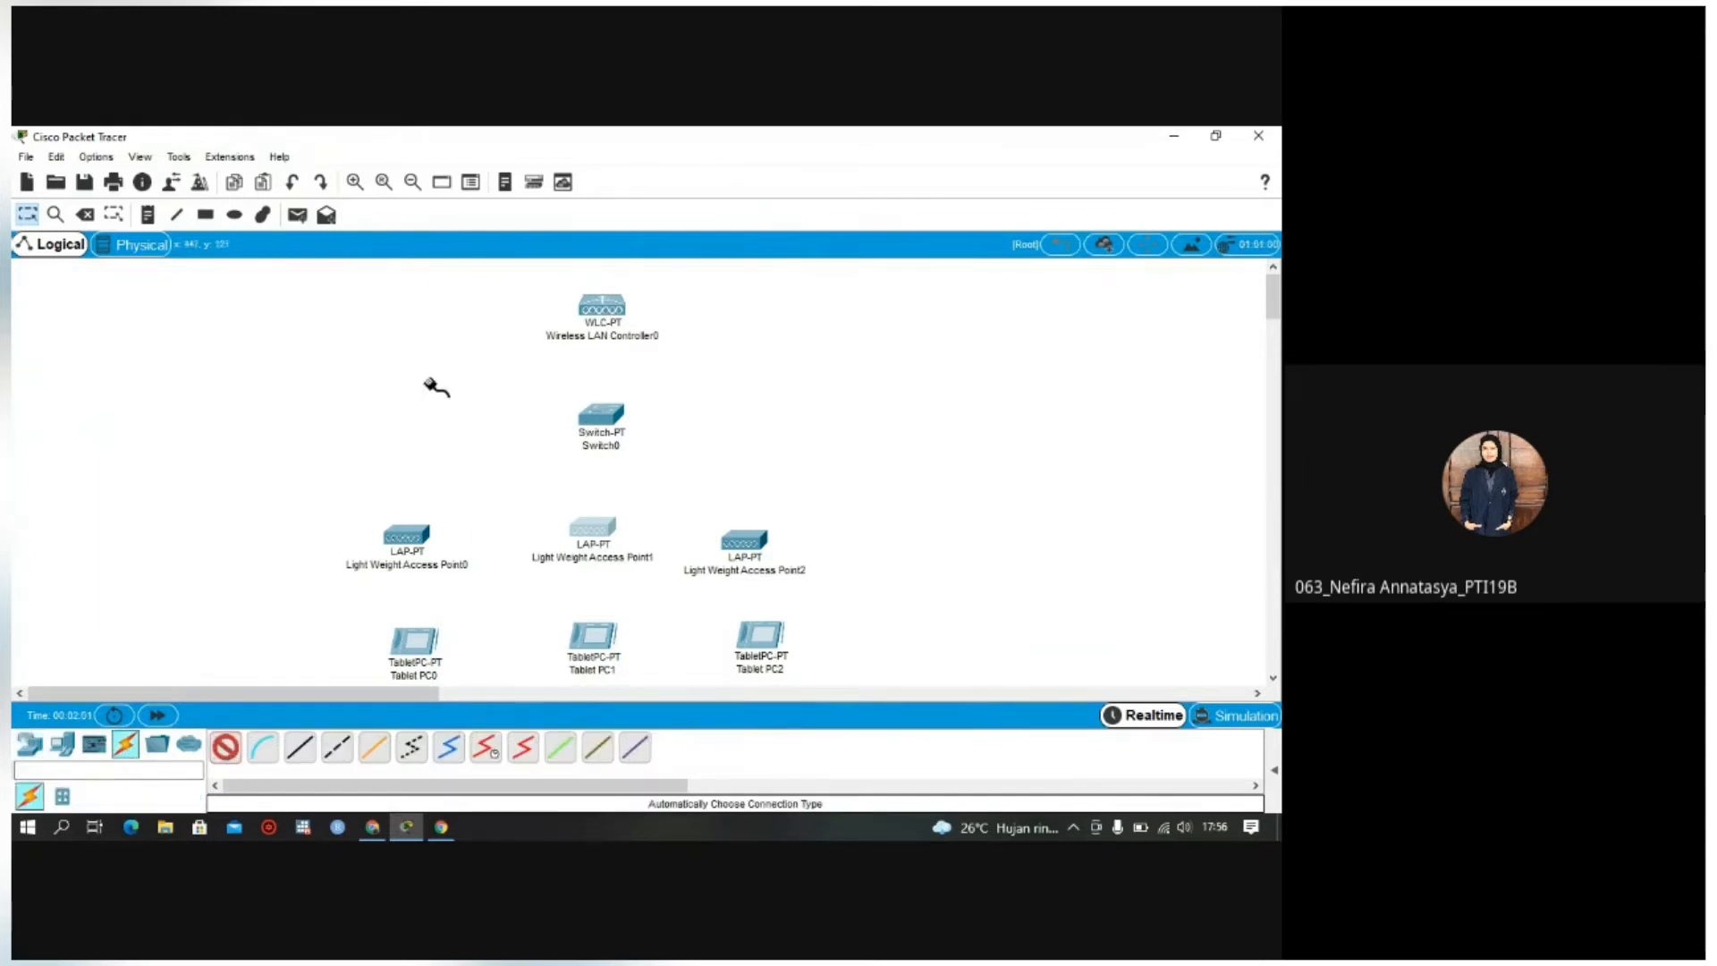
left_click(601, 311)
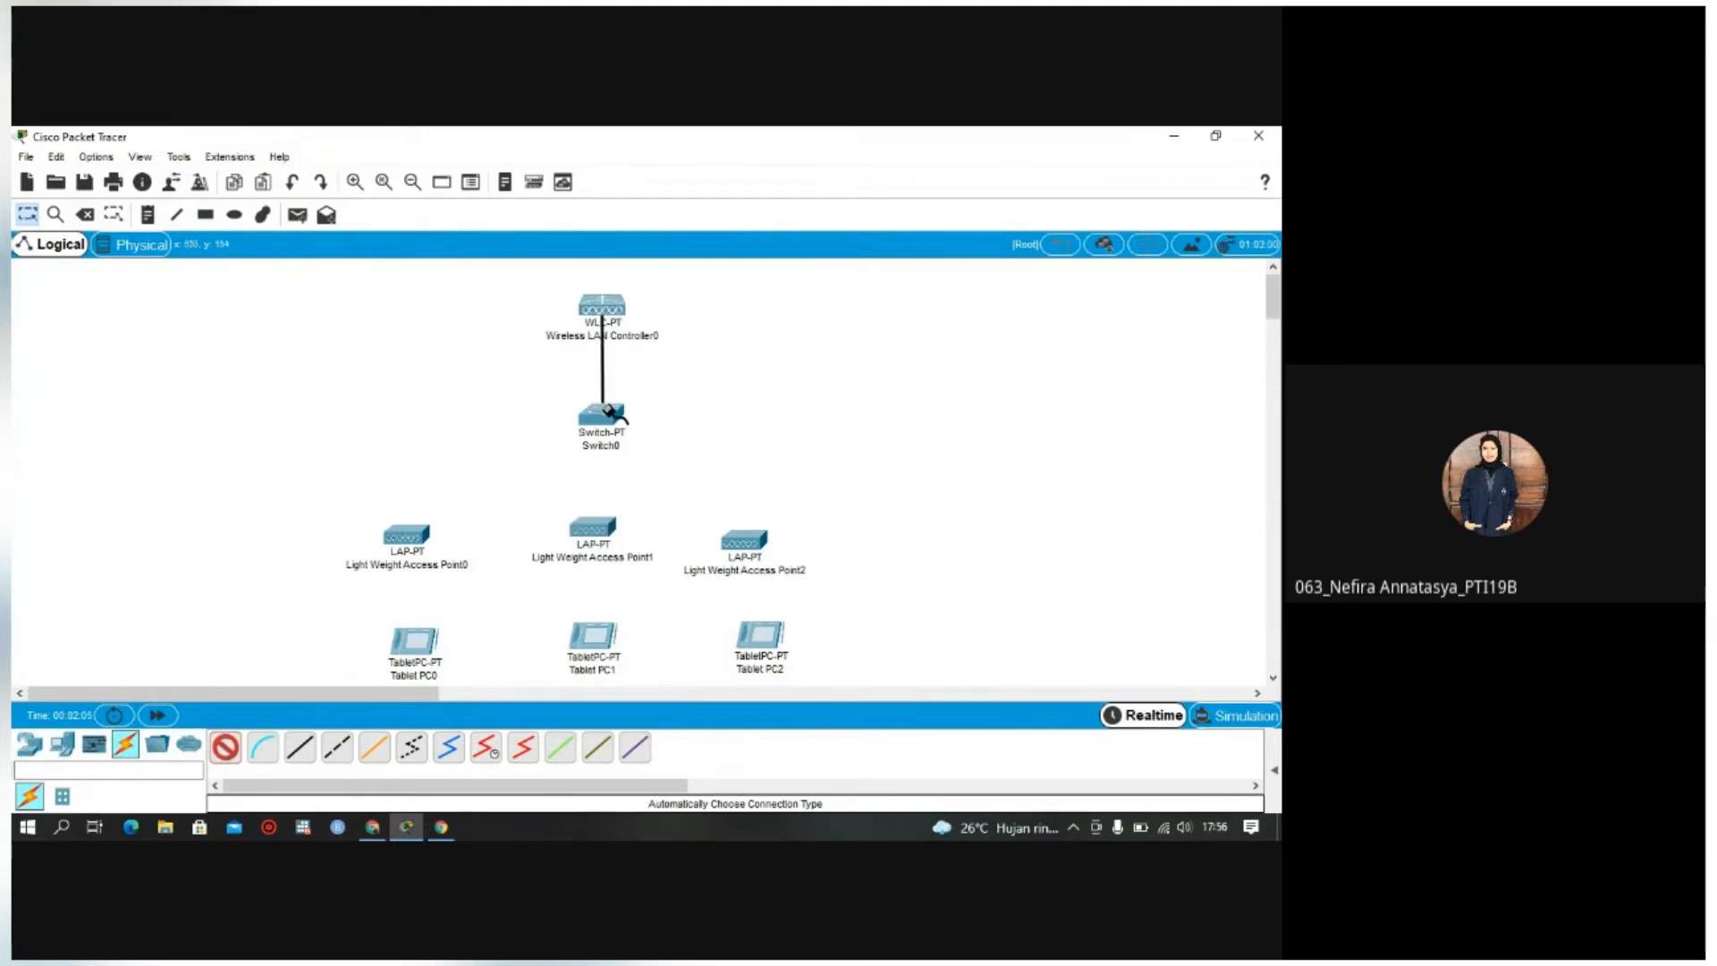
left_click(608, 410)
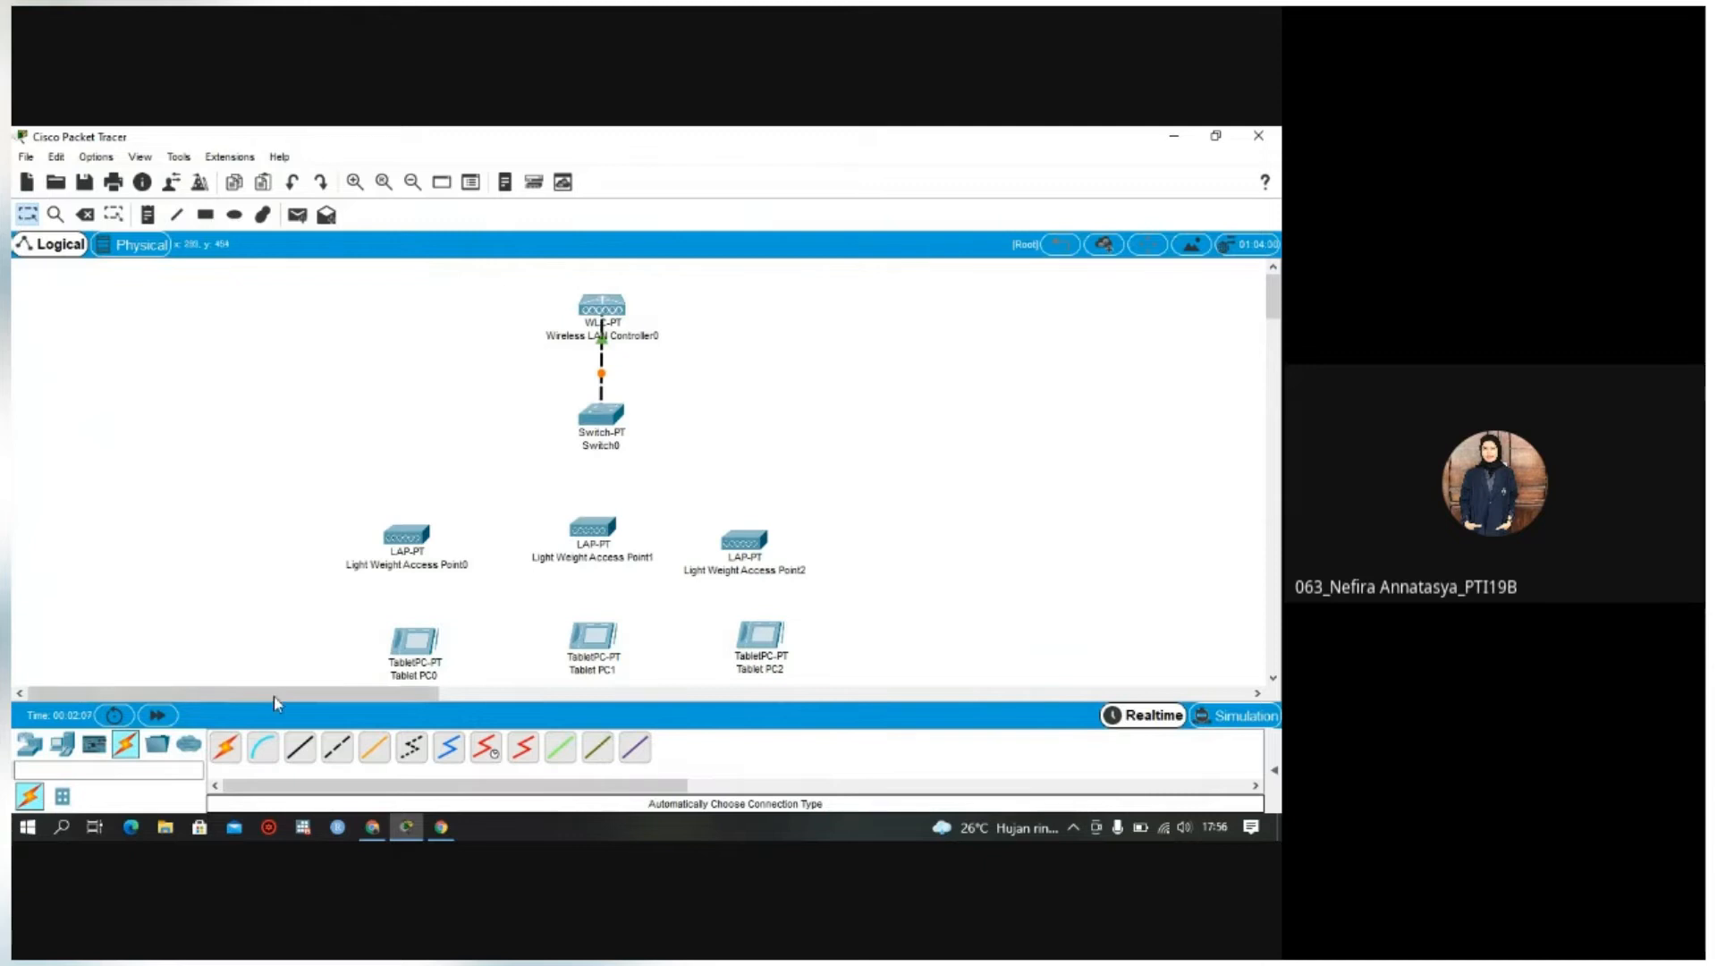
Step: Connect Switch0 to each of the three light weight access points using automatically chosen connections
left_click(224, 749)
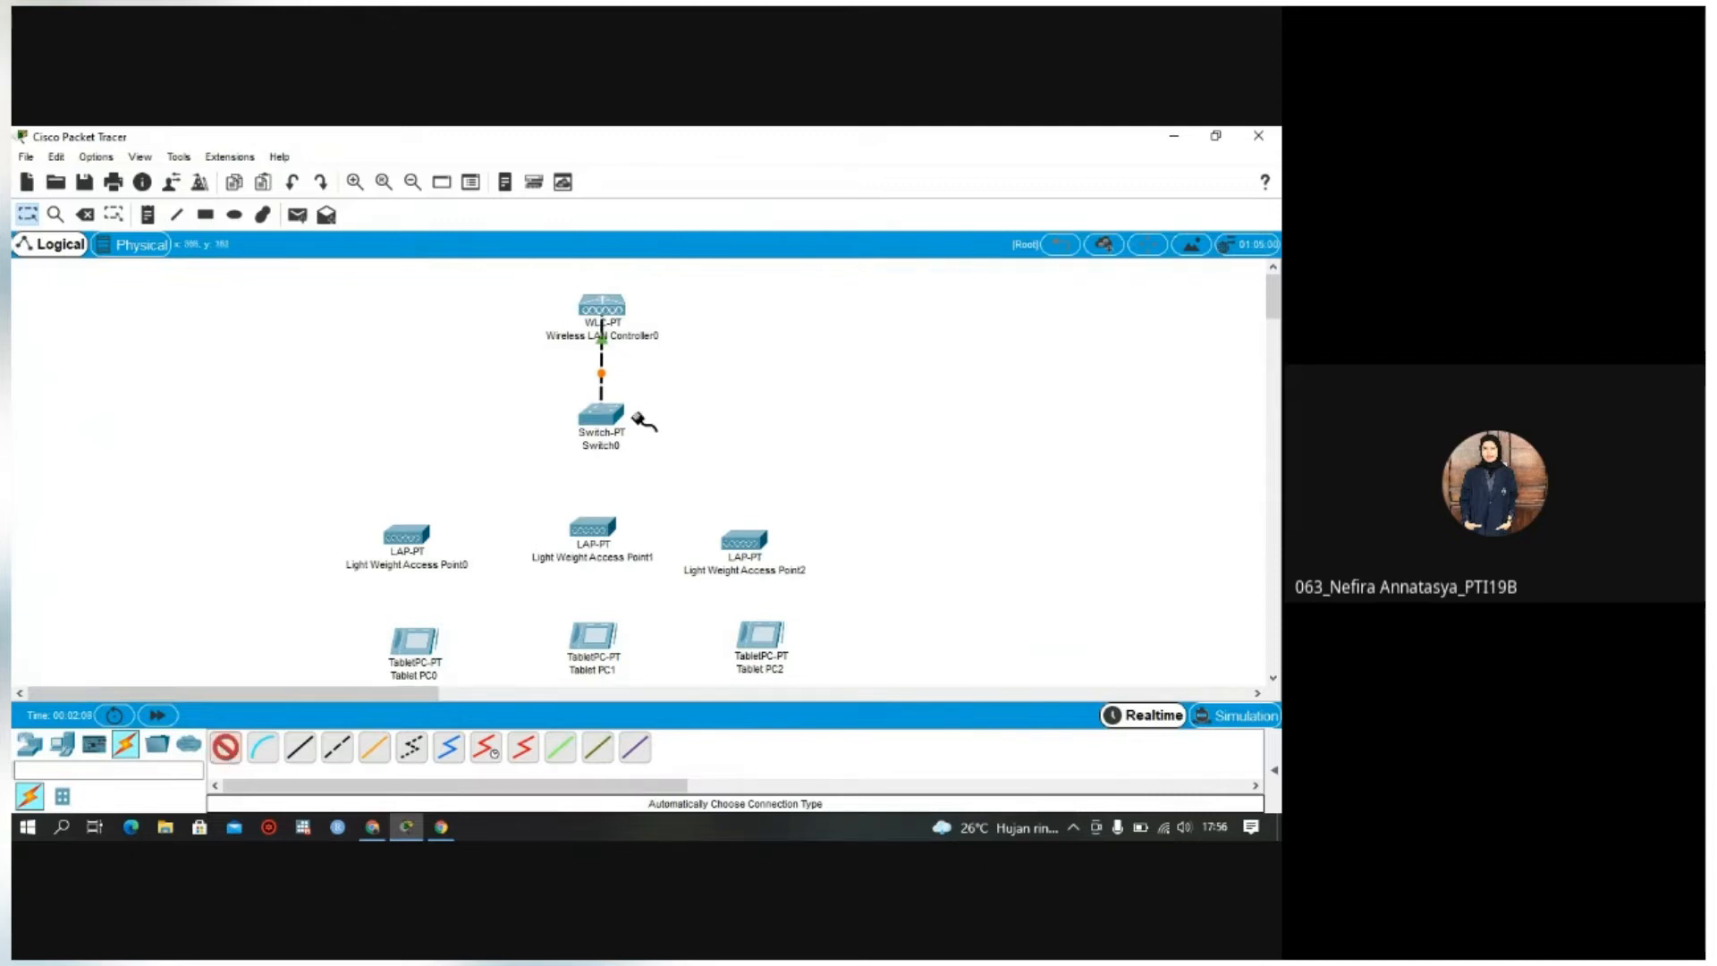
left_click(601, 422)
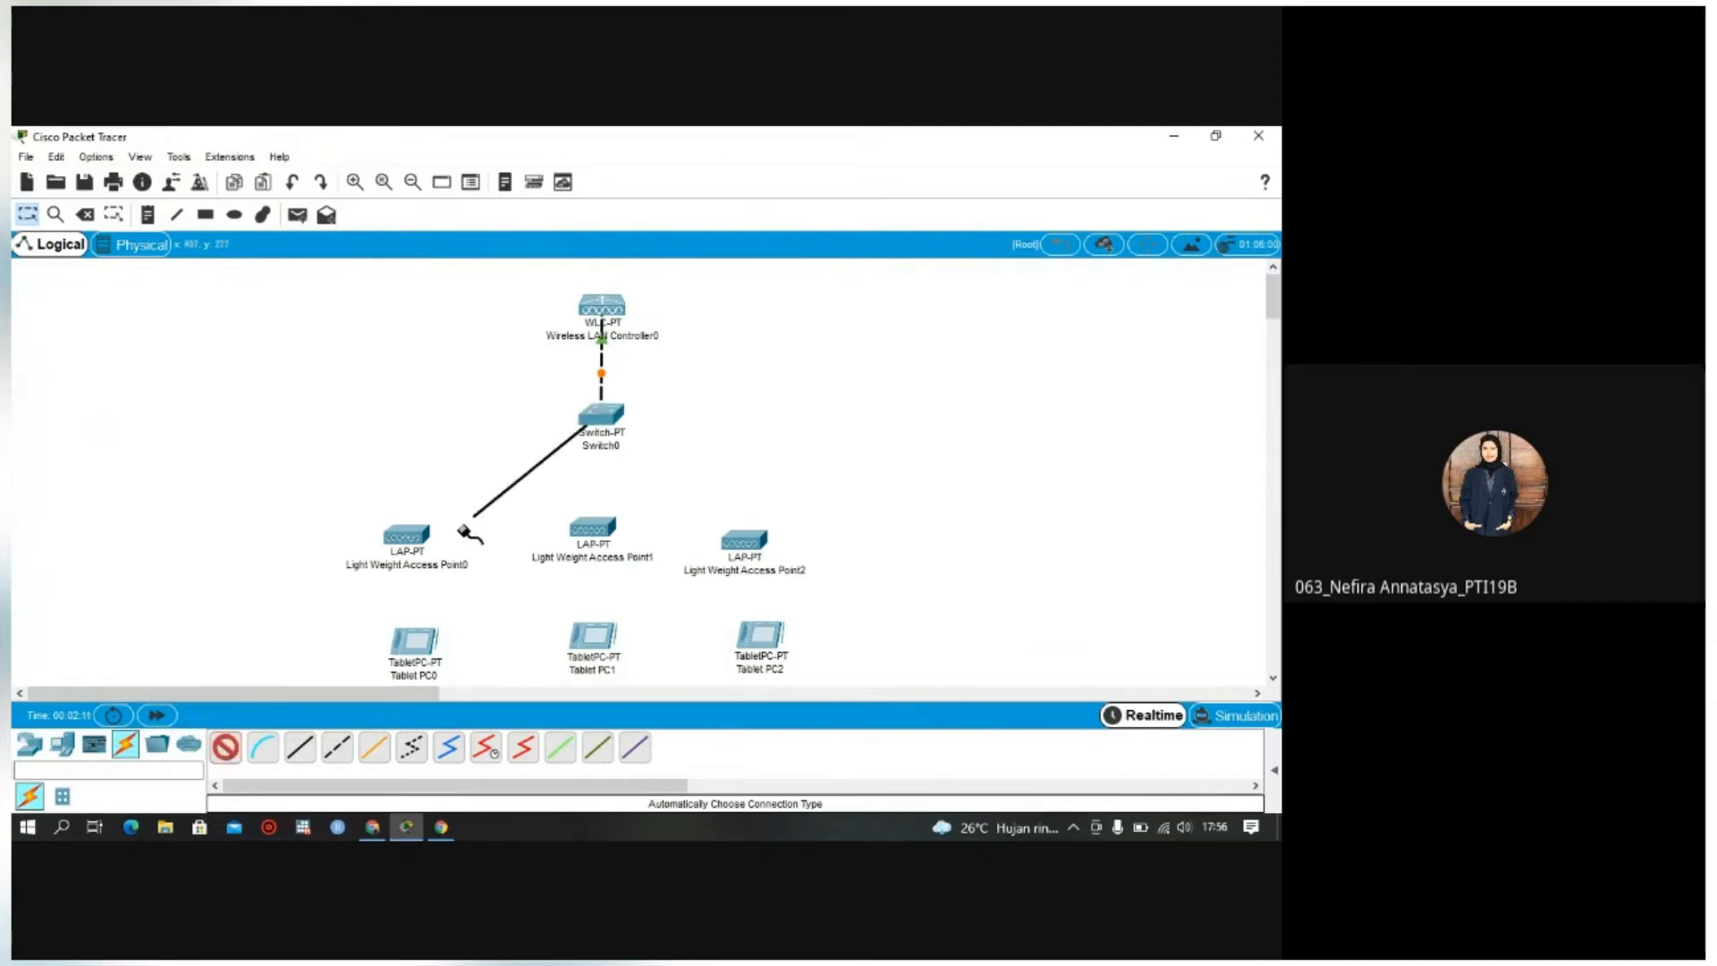
left_click(418, 542)
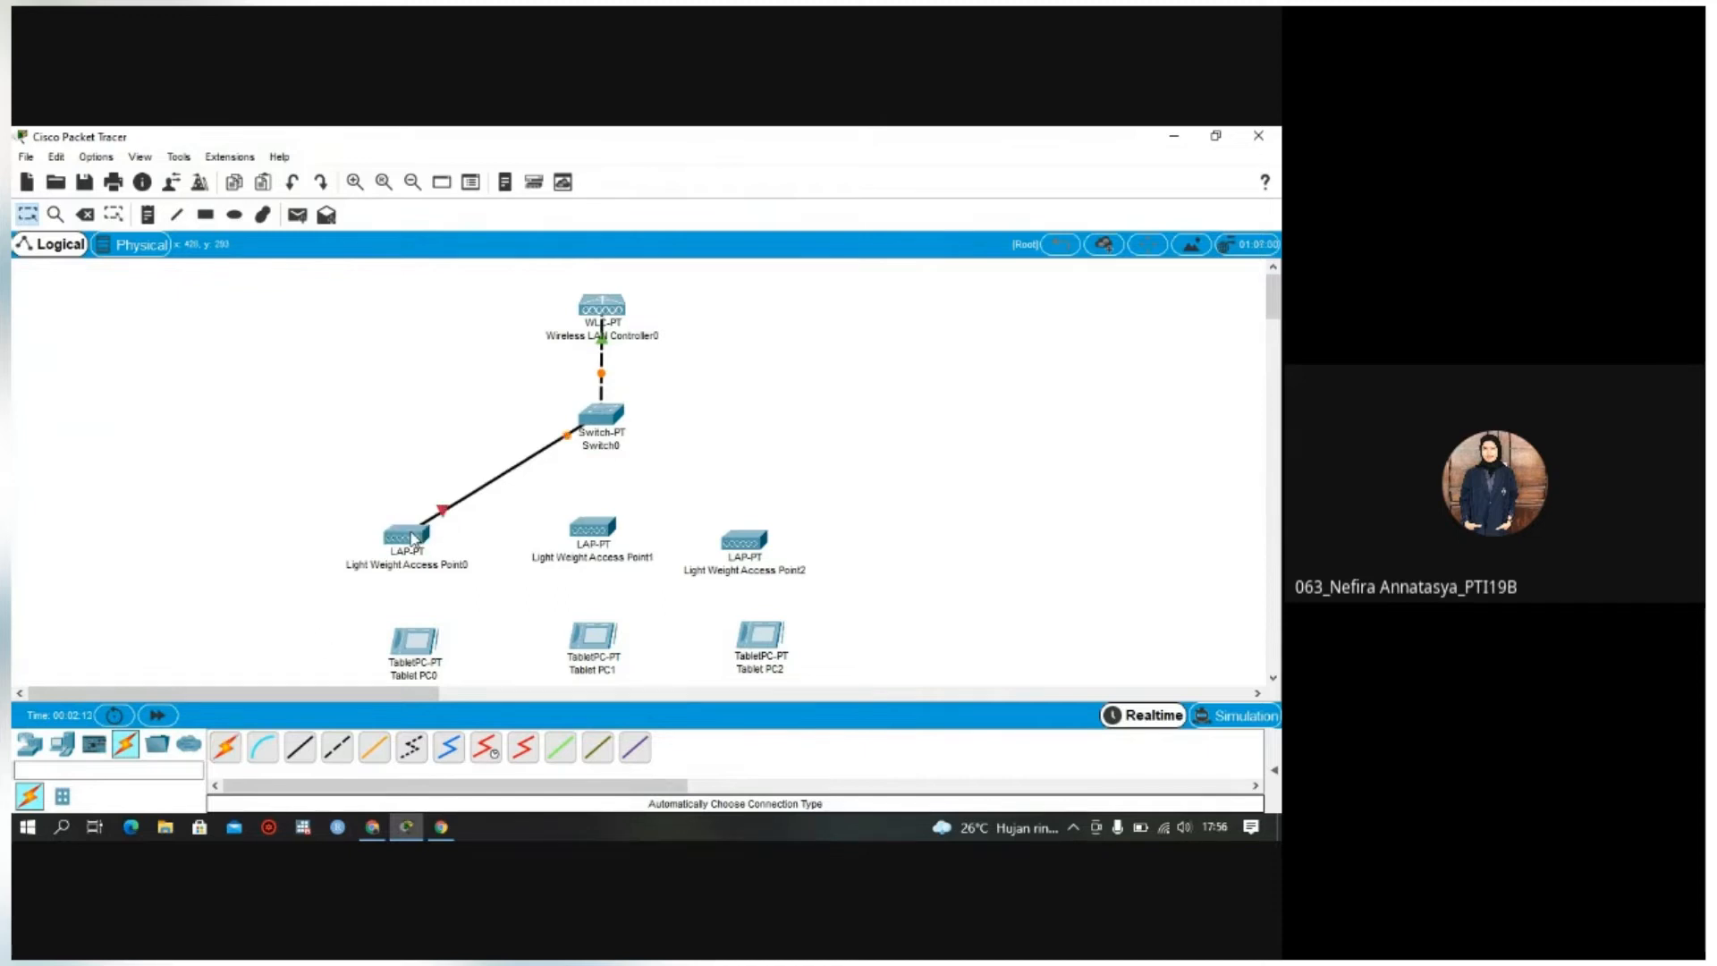
left_click(228, 748)
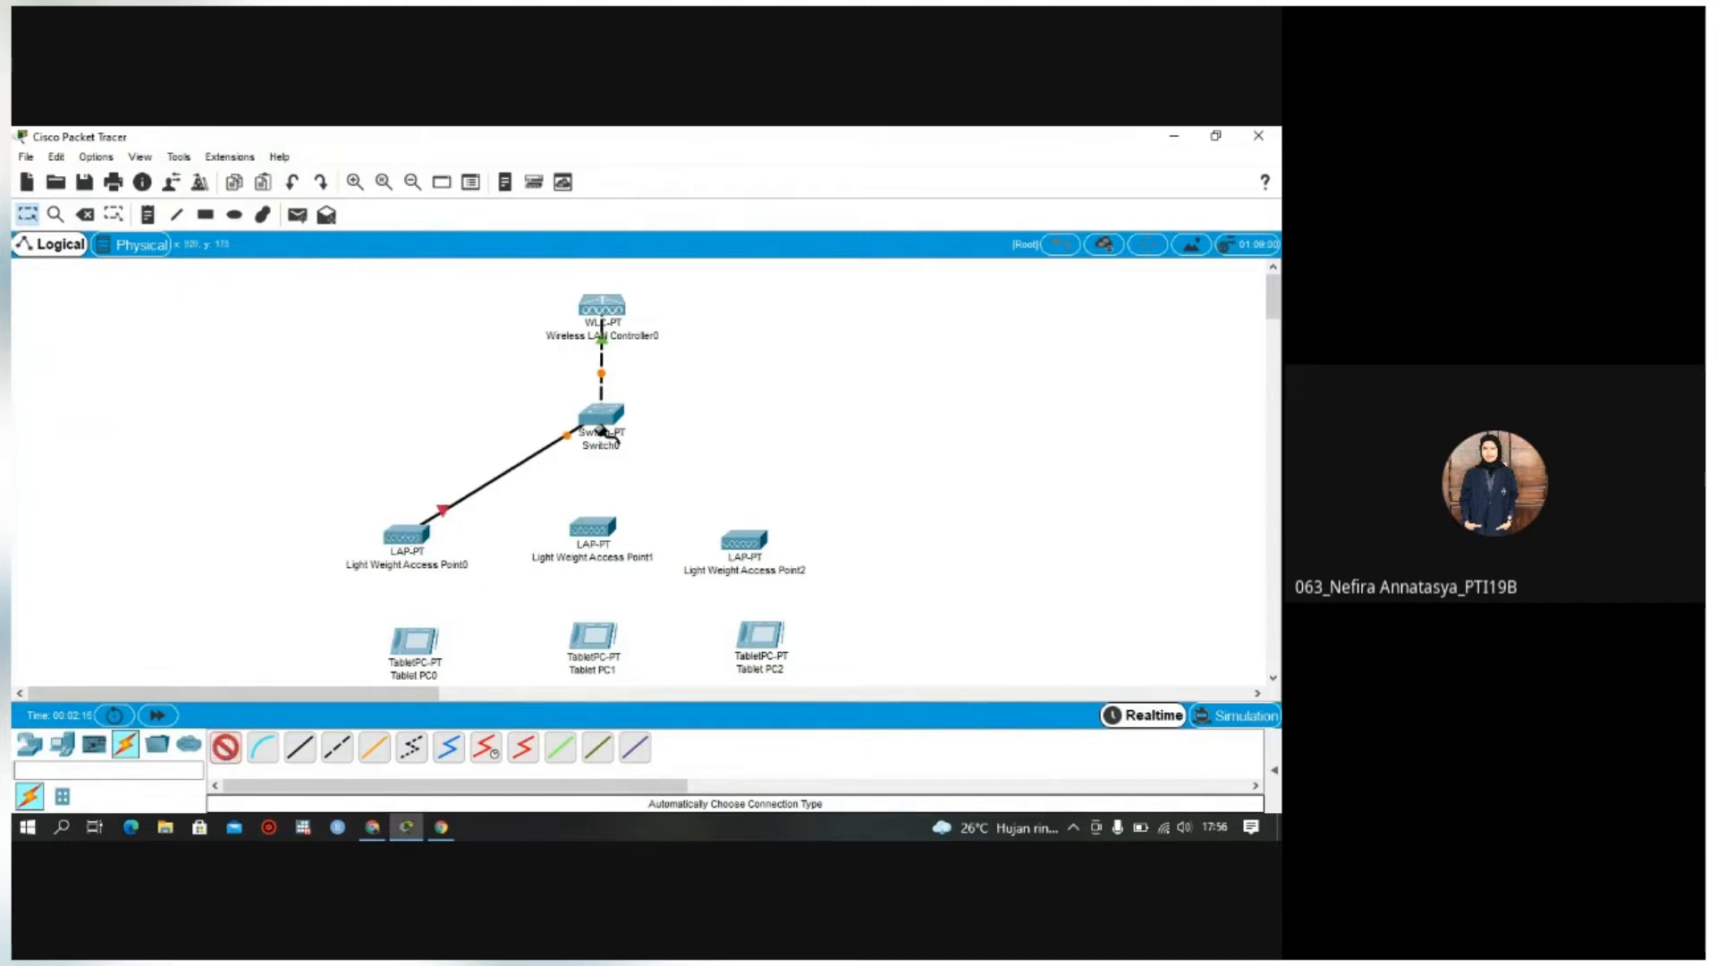
left_click(609, 435)
left_click(599, 530)
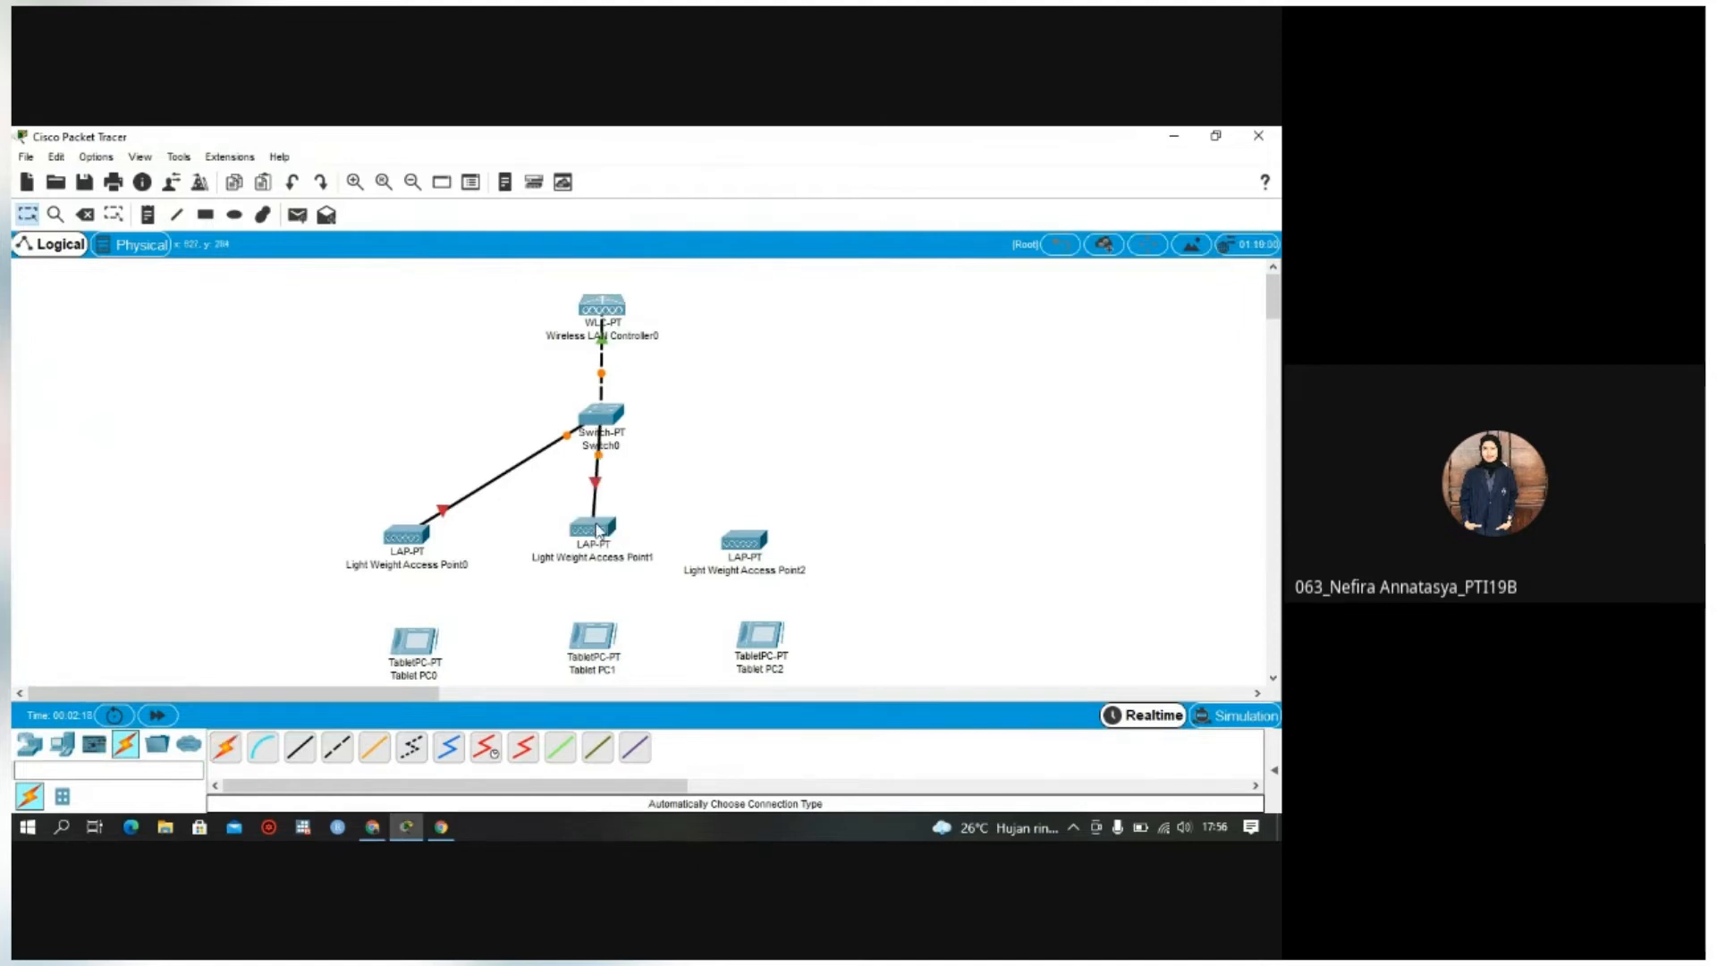
left_click(226, 746)
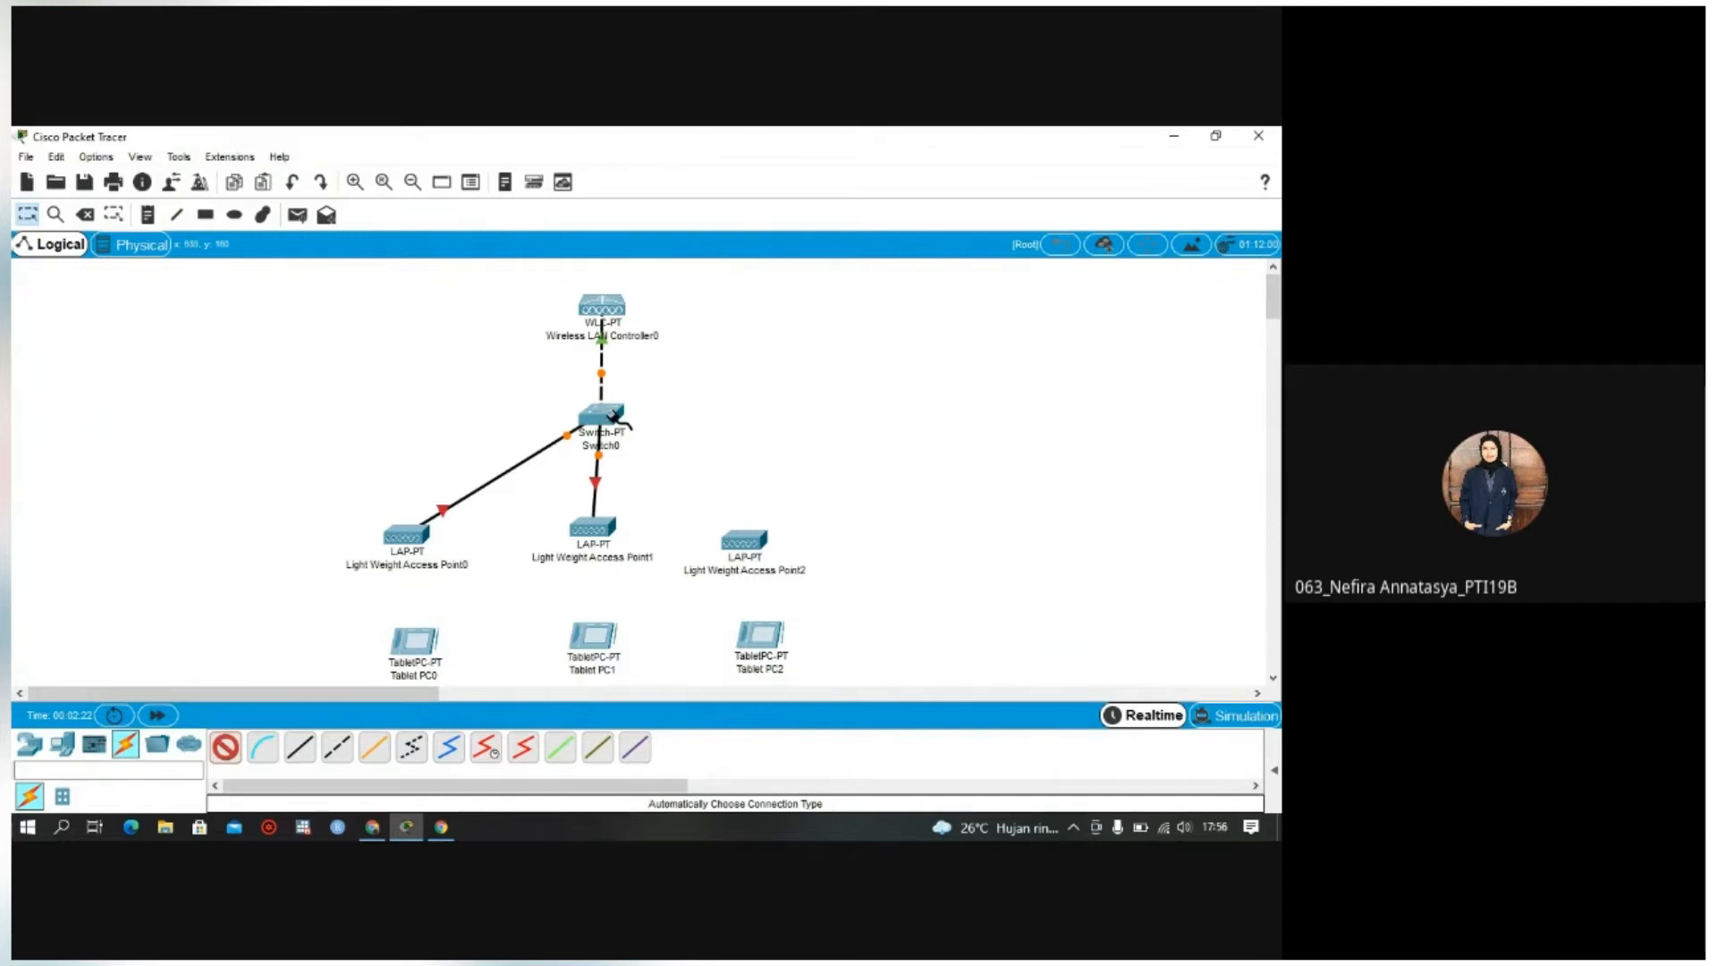
left_click(615, 419)
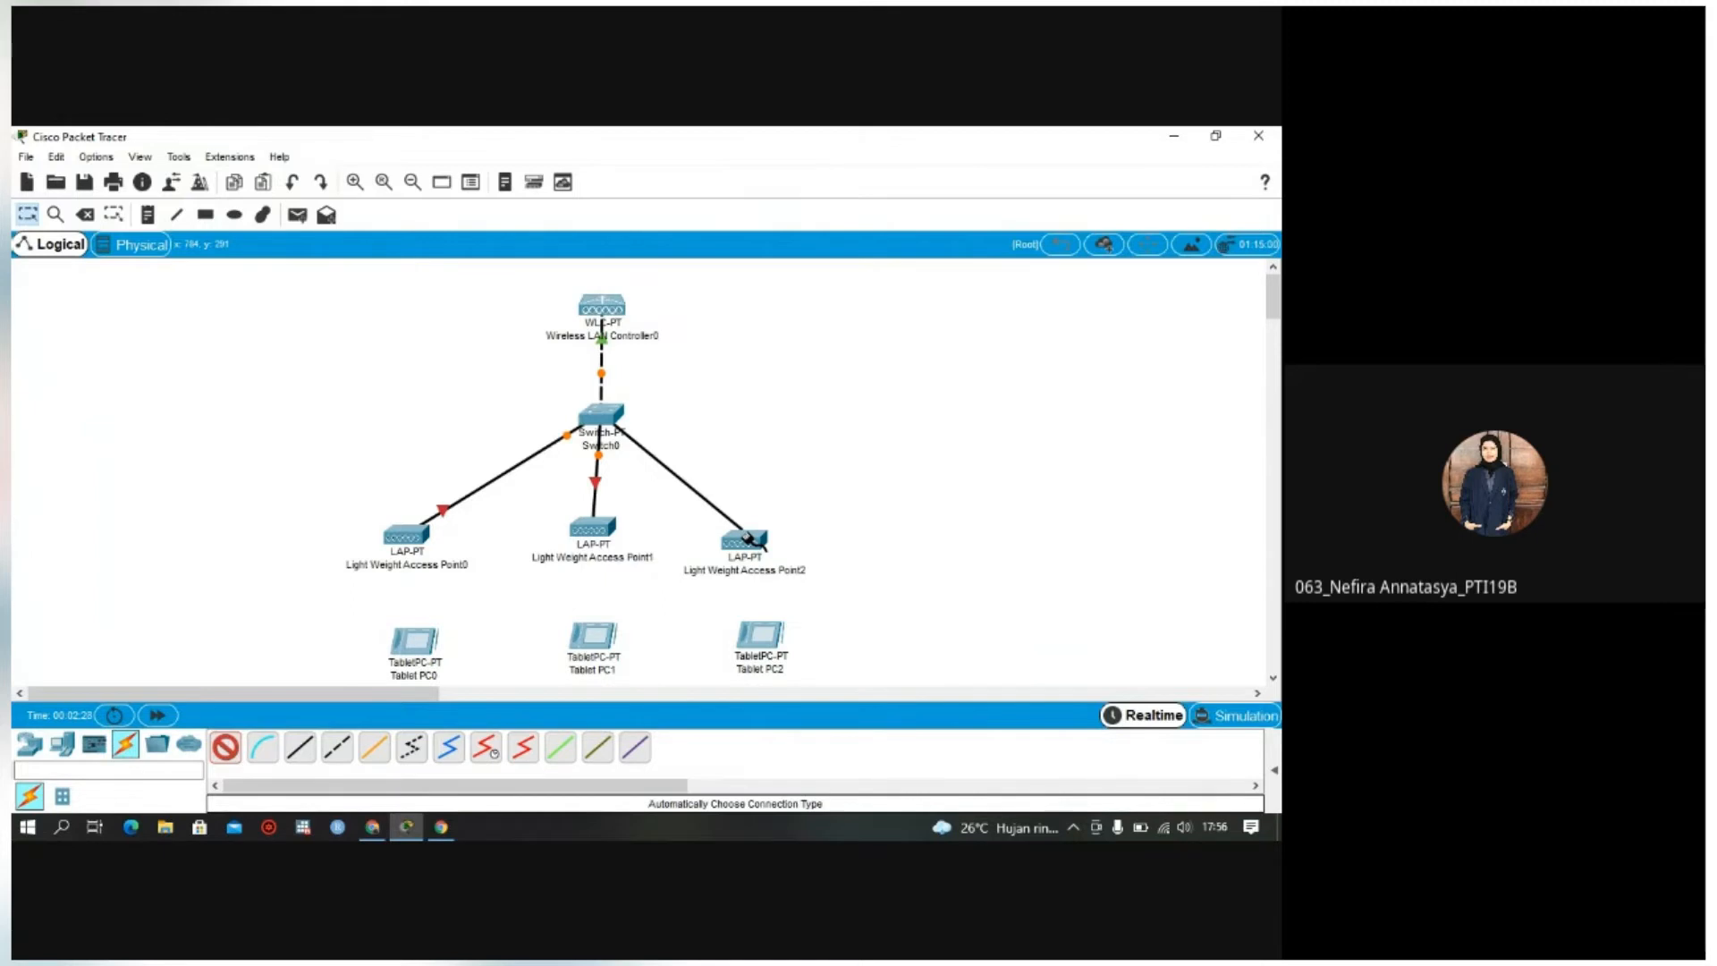
left_click(748, 540)
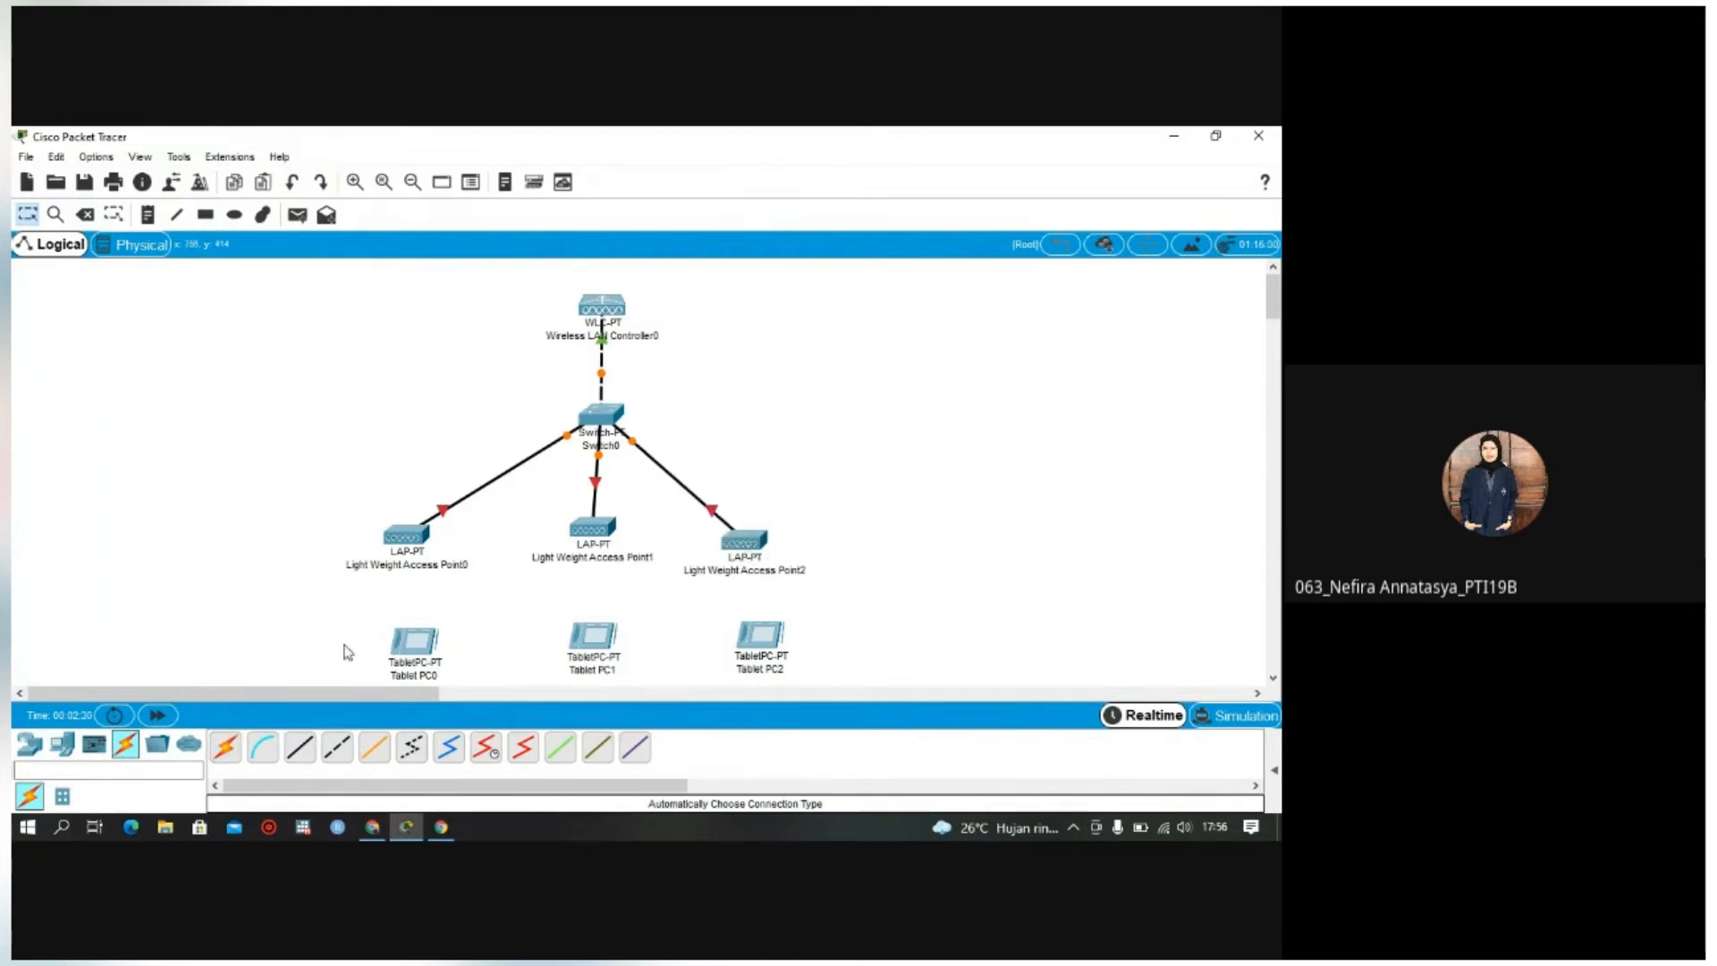
Step: Plug the power adapter into the power port of Light Weight Access Point0
left_click(405, 661)
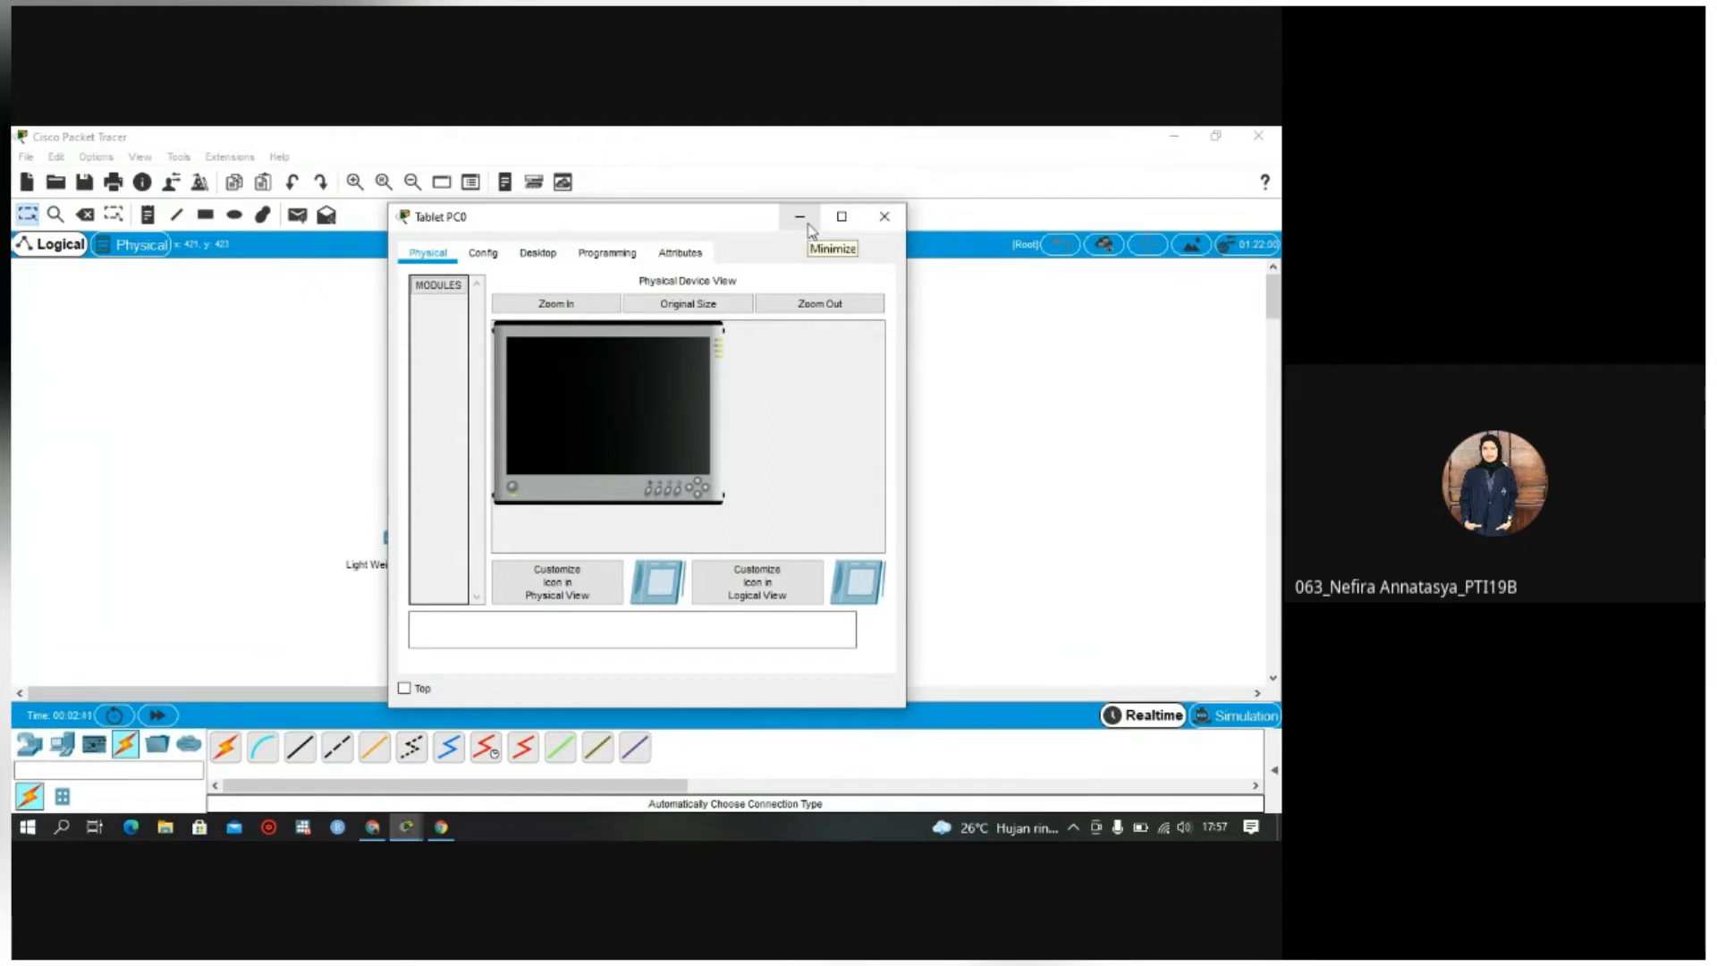
left_click(885, 220)
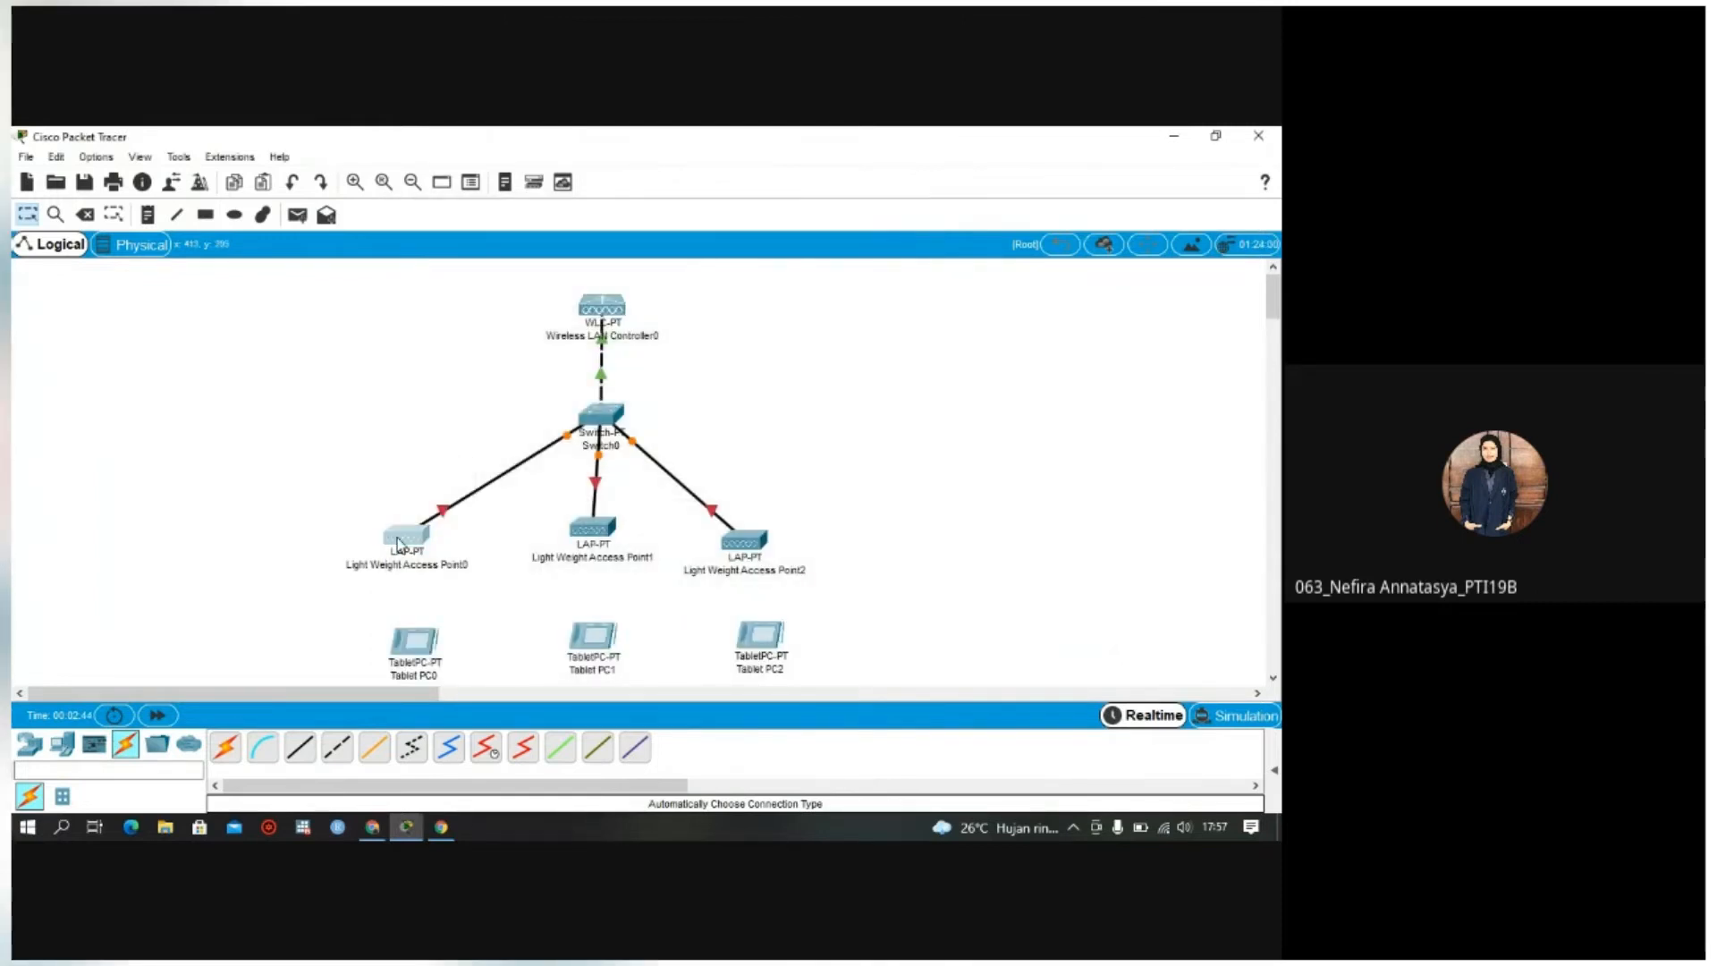
left_click(401, 540)
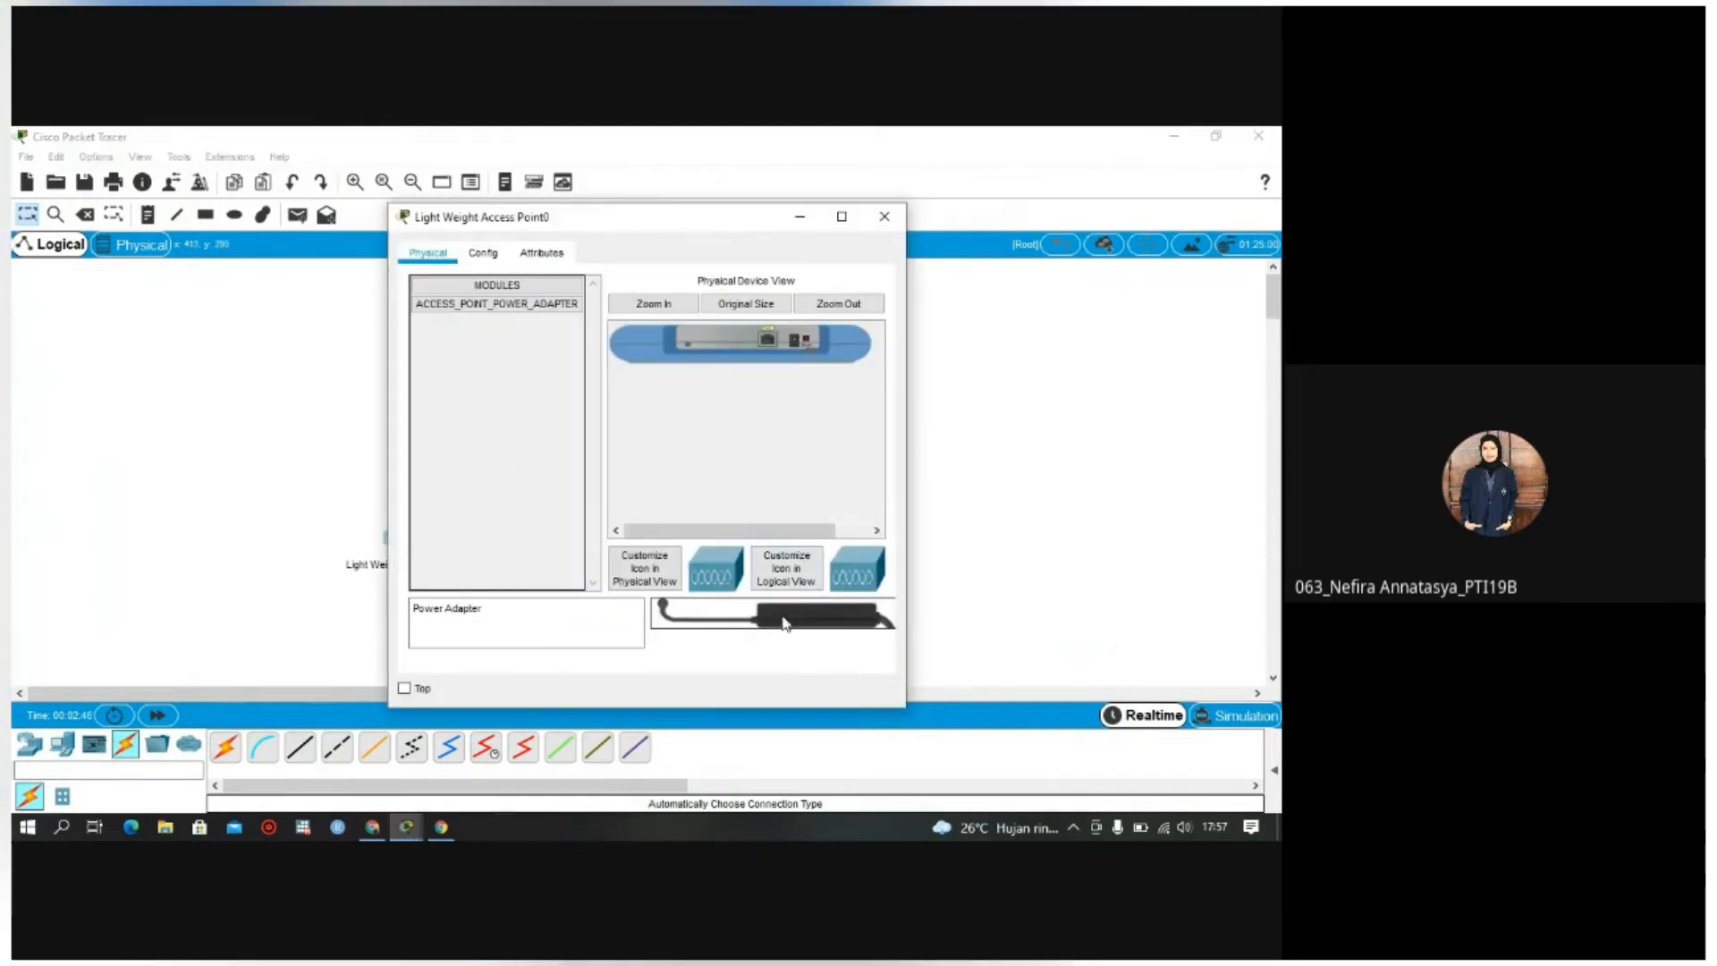
left_click_drag(787, 621, 798, 341)
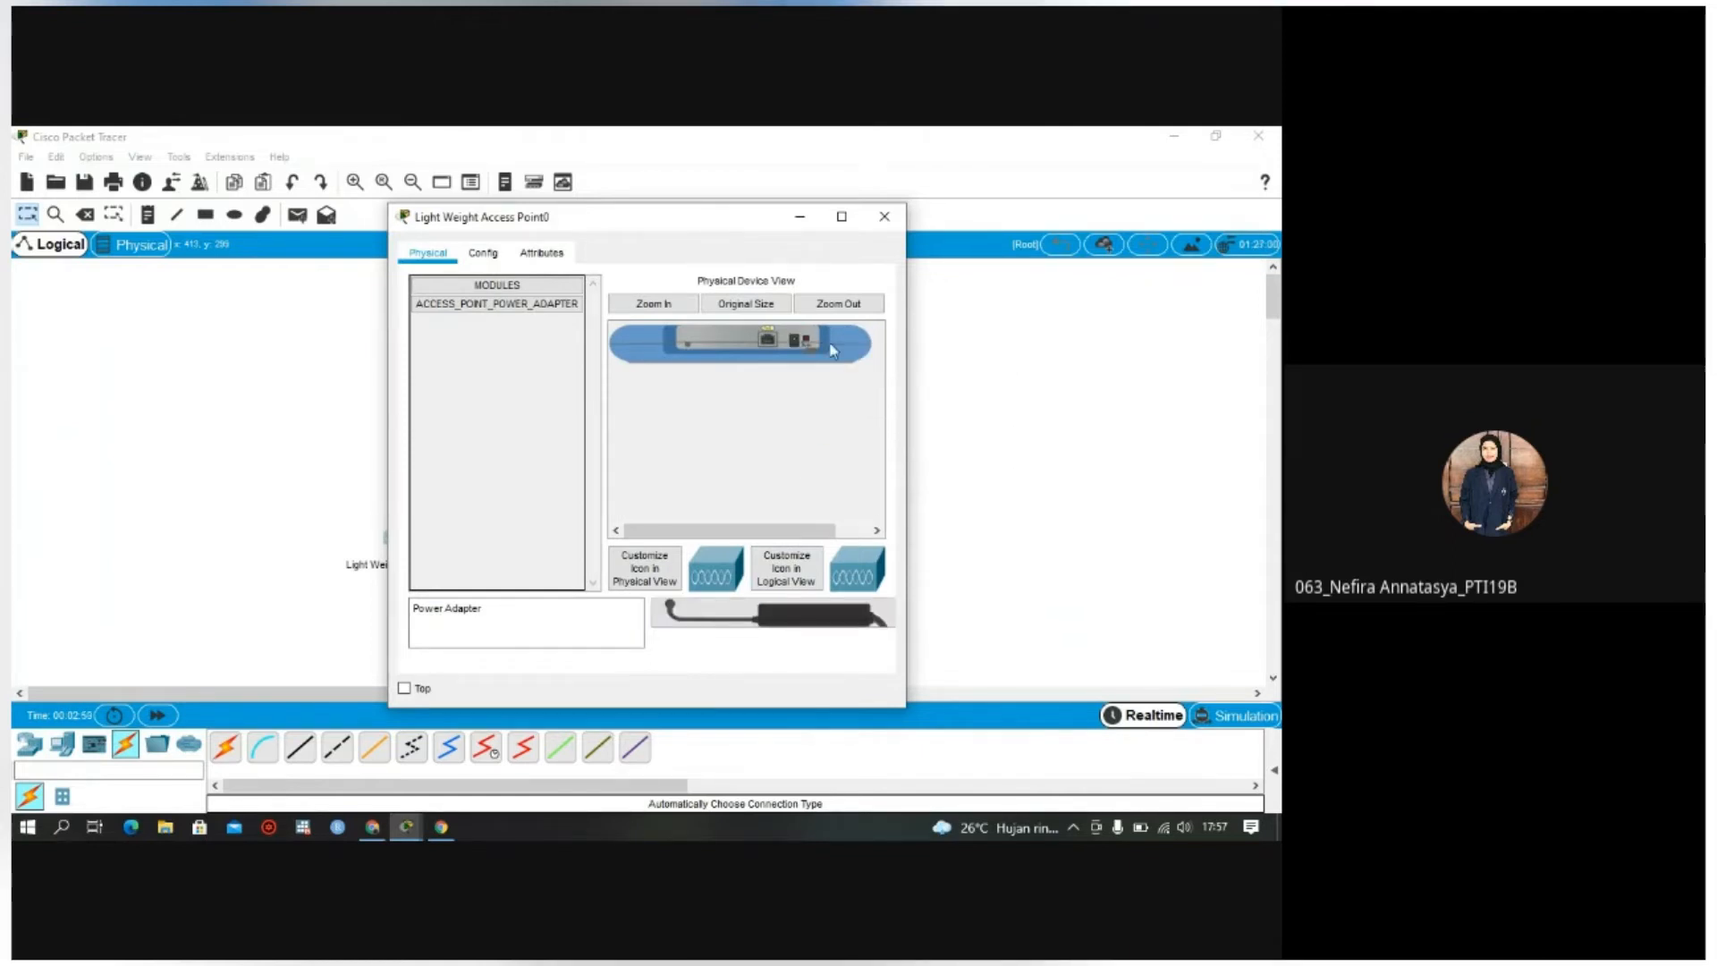
left_click_drag(774, 606, 796, 336)
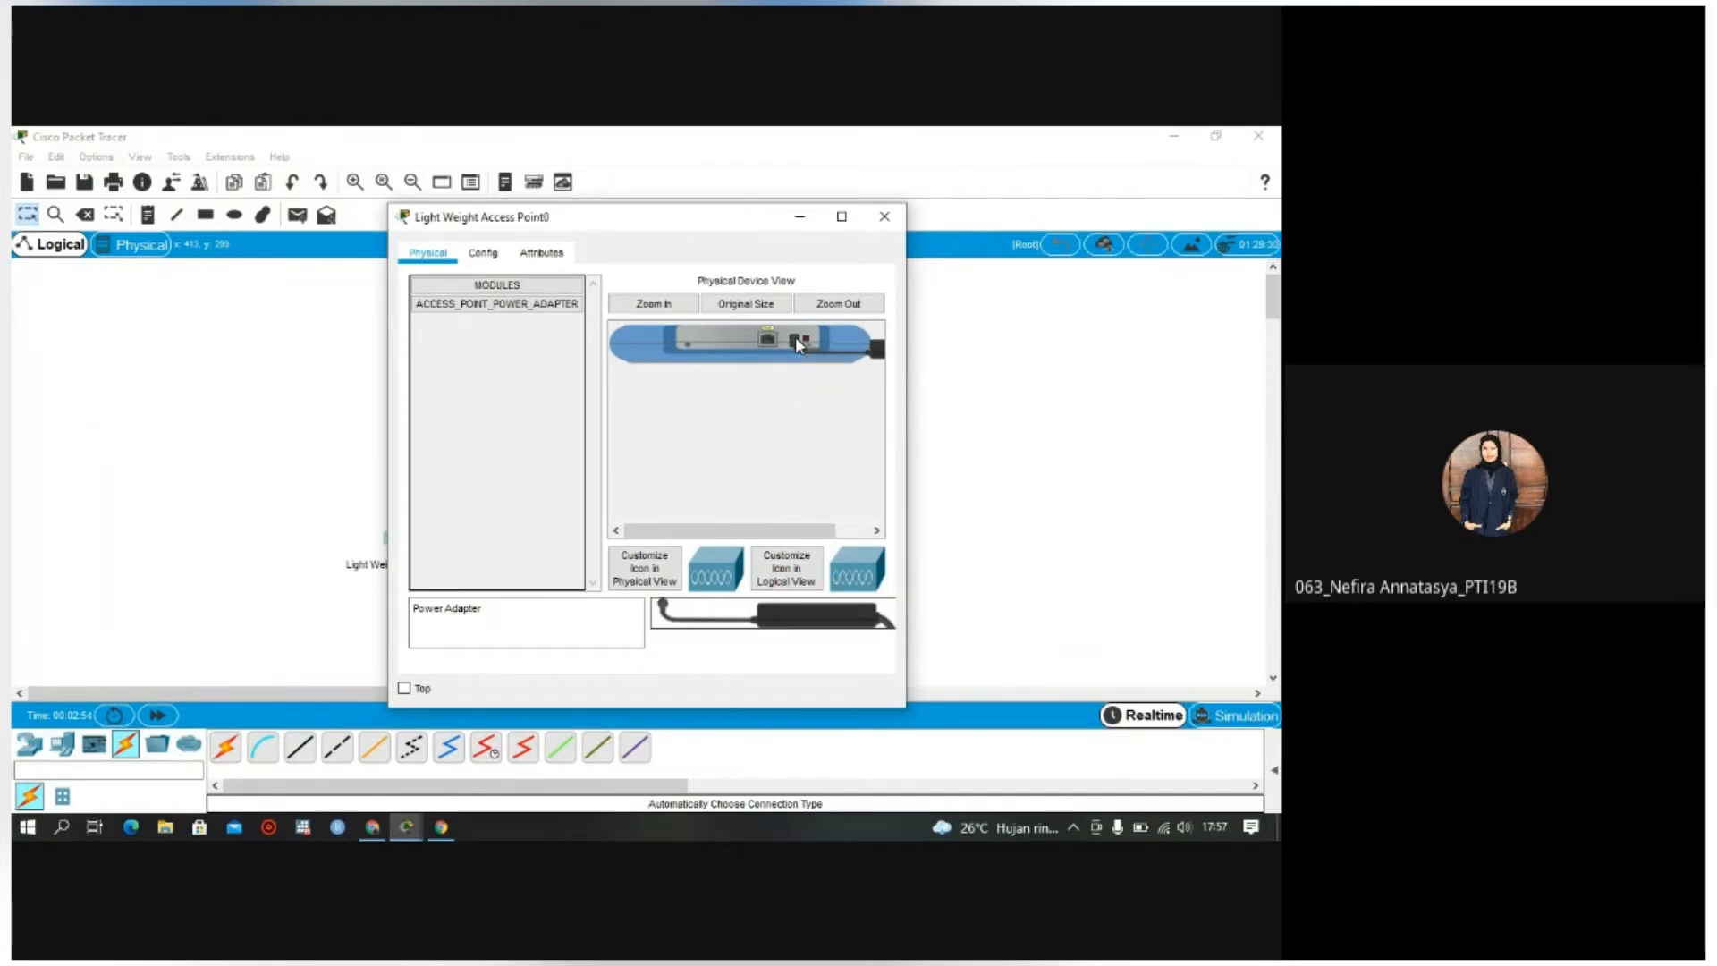
Step: Plug the power adapter into the power port of Light Weight Access Point1
left_click(884, 217)
left_click(588, 535)
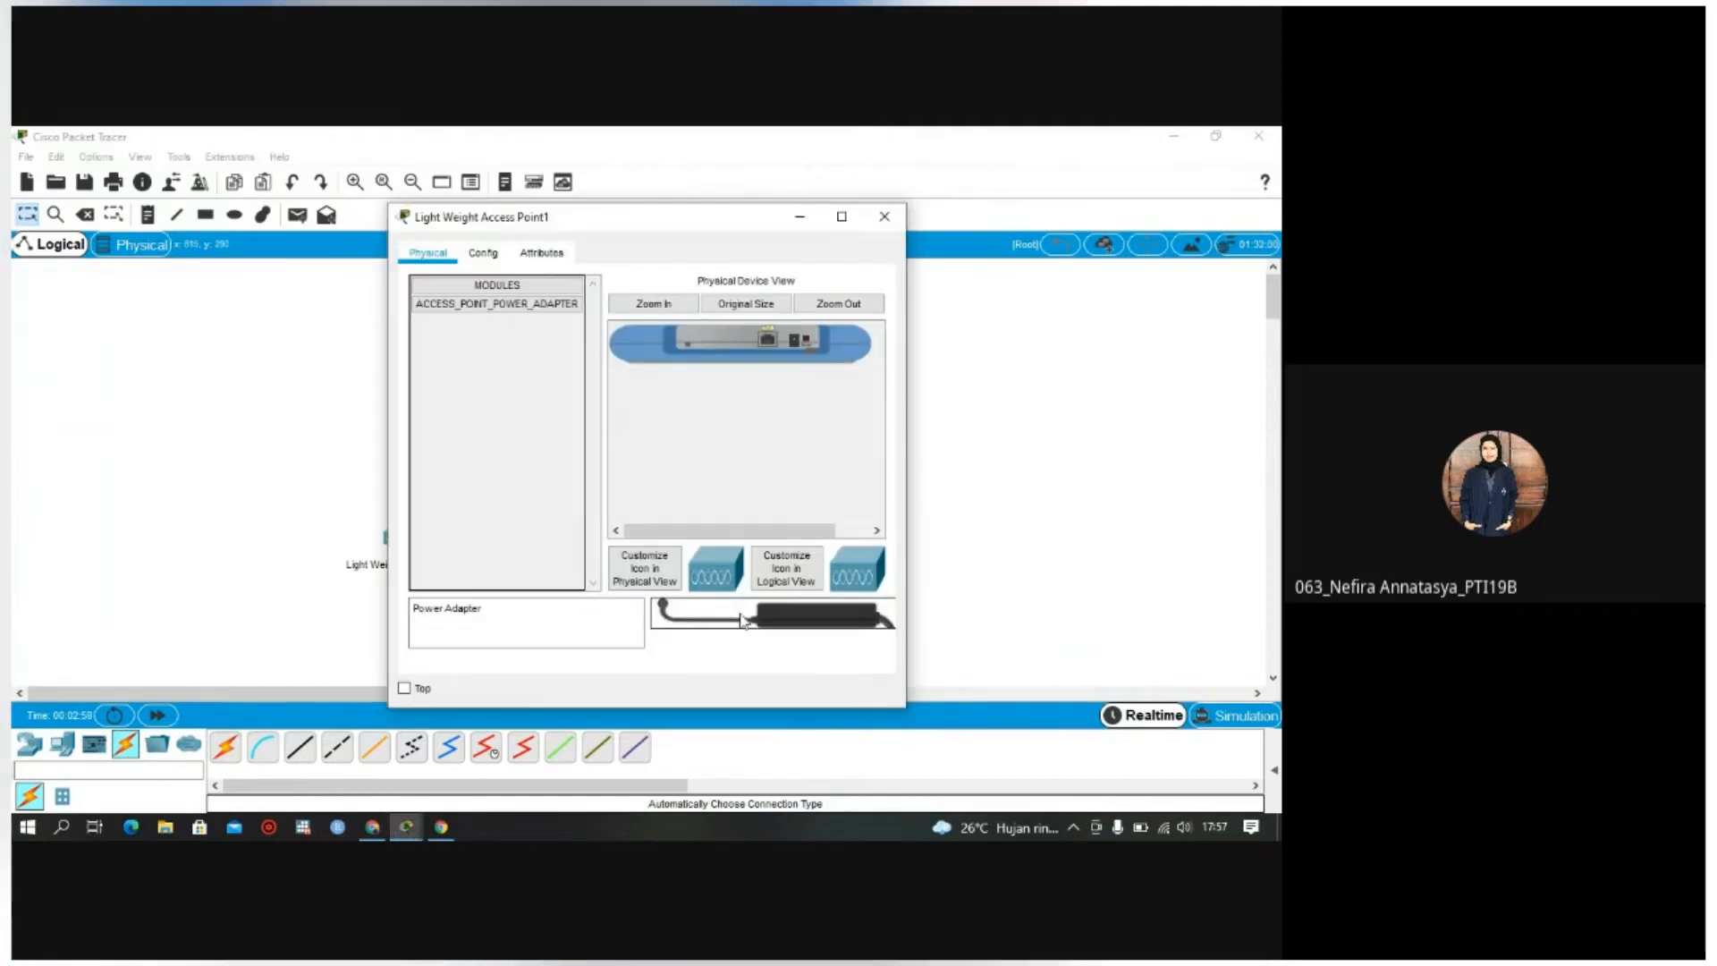
left_click_drag(738, 617, 795, 336)
left_click(885, 215)
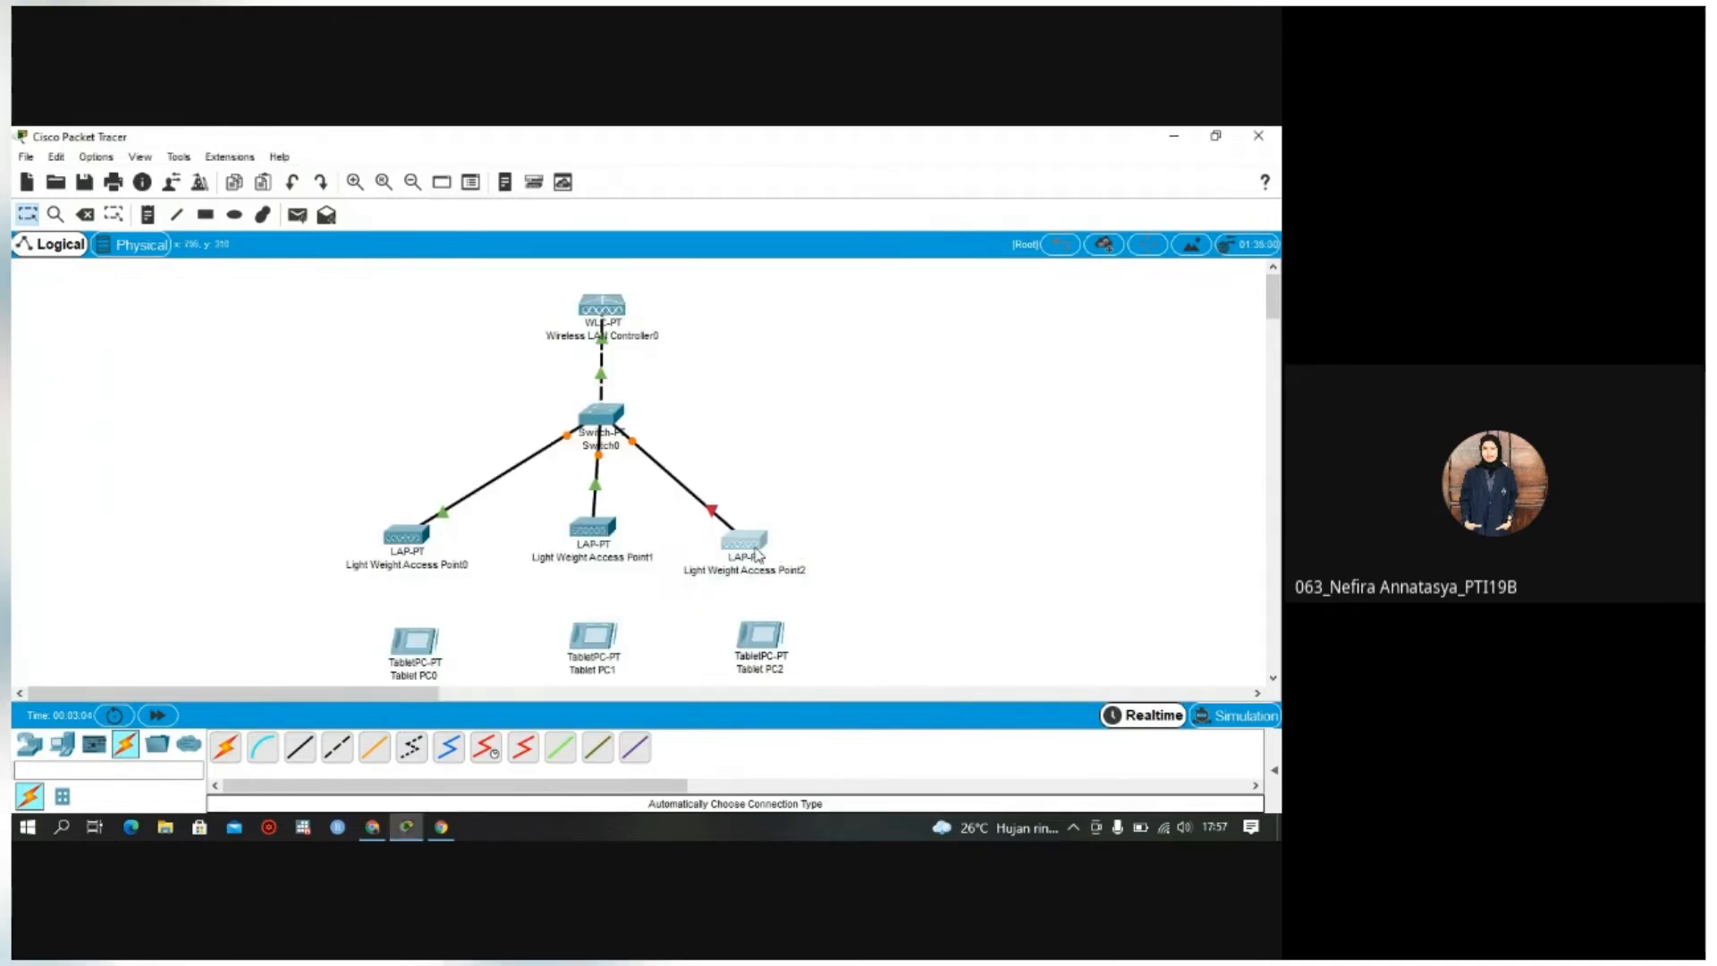
Step: Plug the power adapter into the power port of Light Weight Access Point2
left_click(758, 555)
left_click(787, 566)
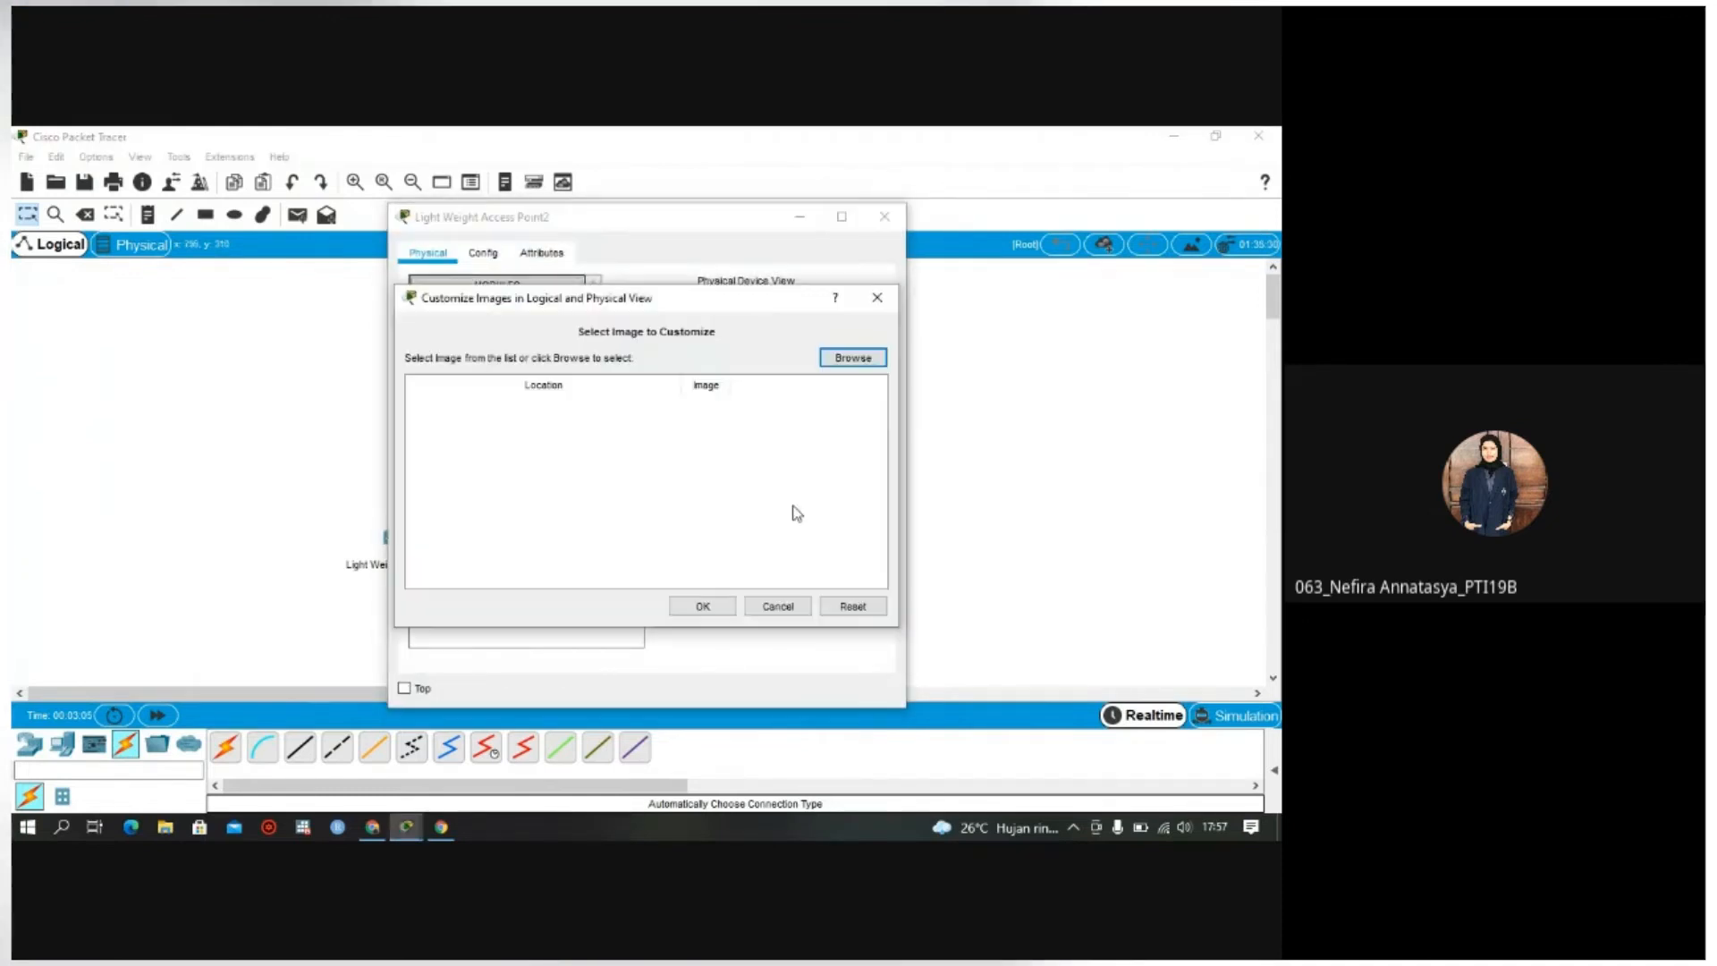
left_click(894, 293)
left_click_drag(663, 608, 805, 348)
left_click_drag(824, 623, 799, 344)
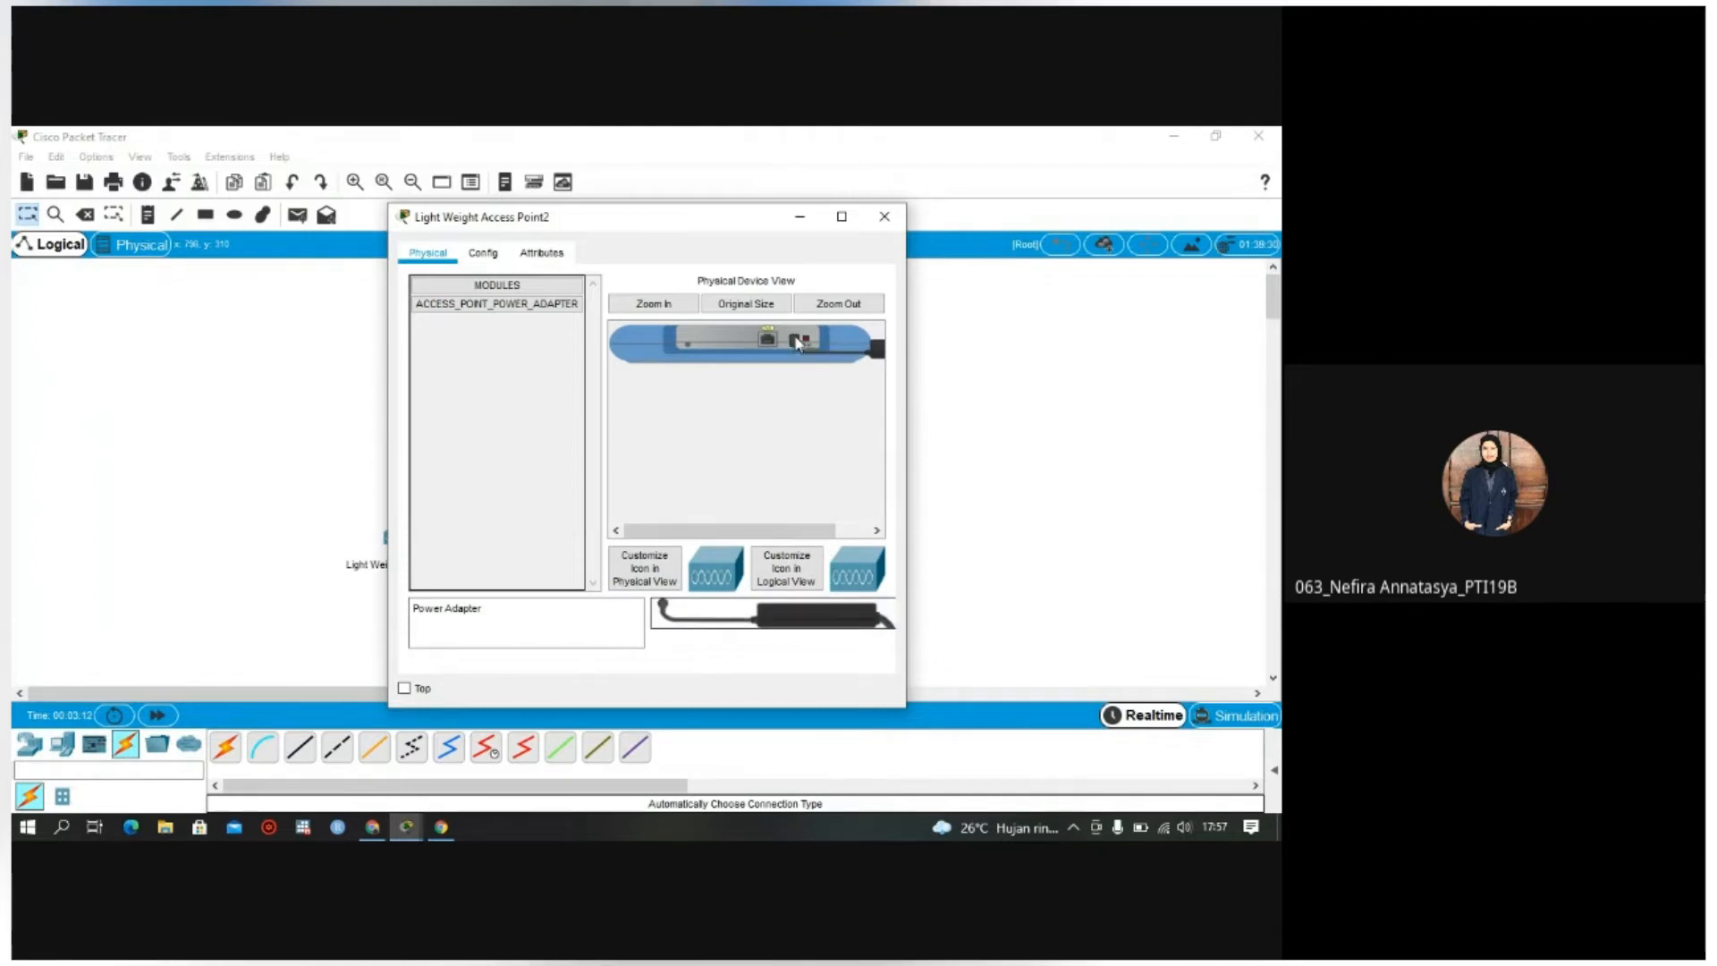
left_click(884, 216)
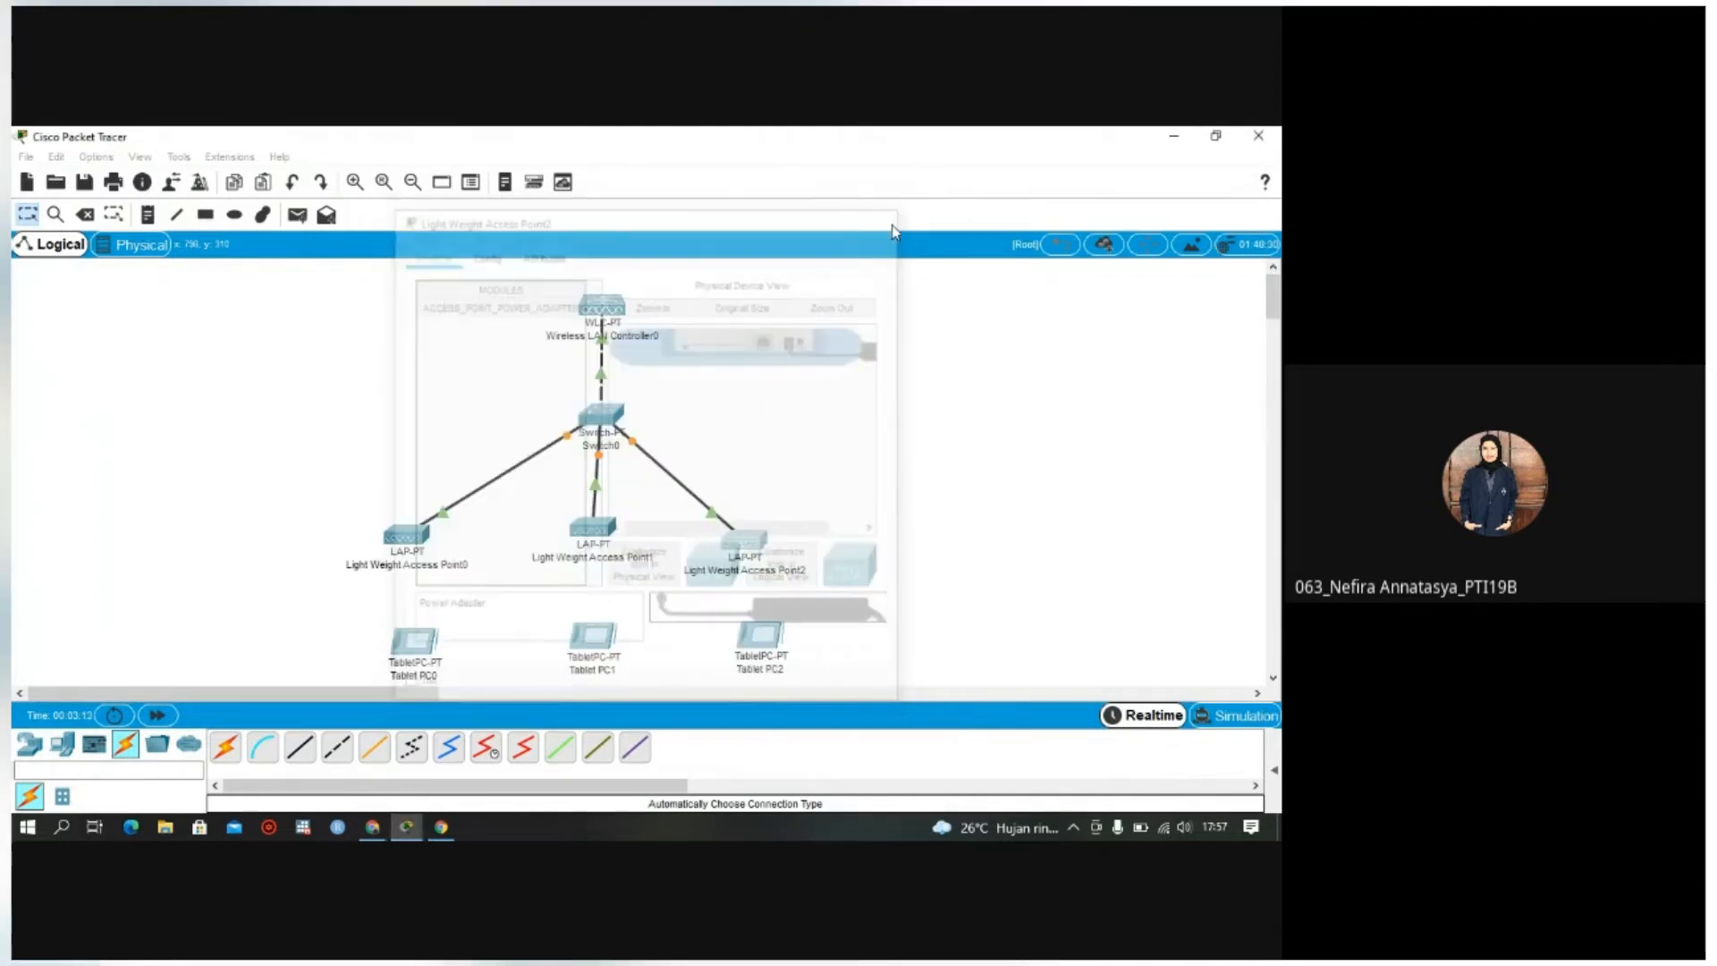
left_click(423, 660)
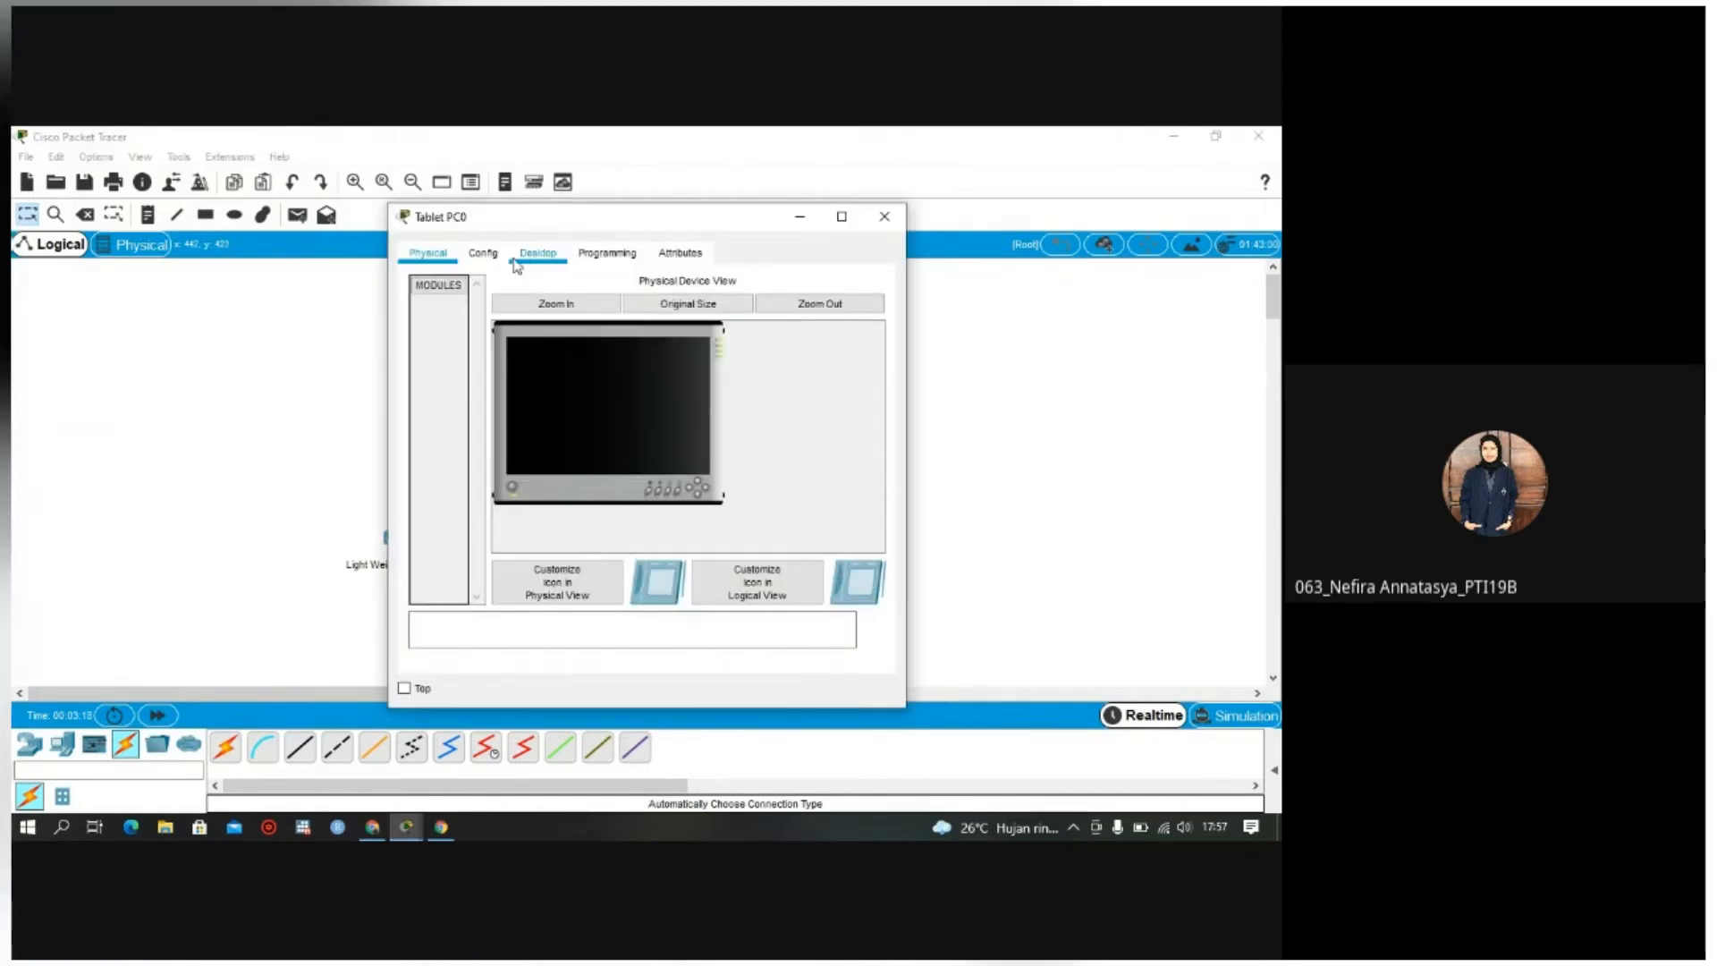
left_click(883, 218)
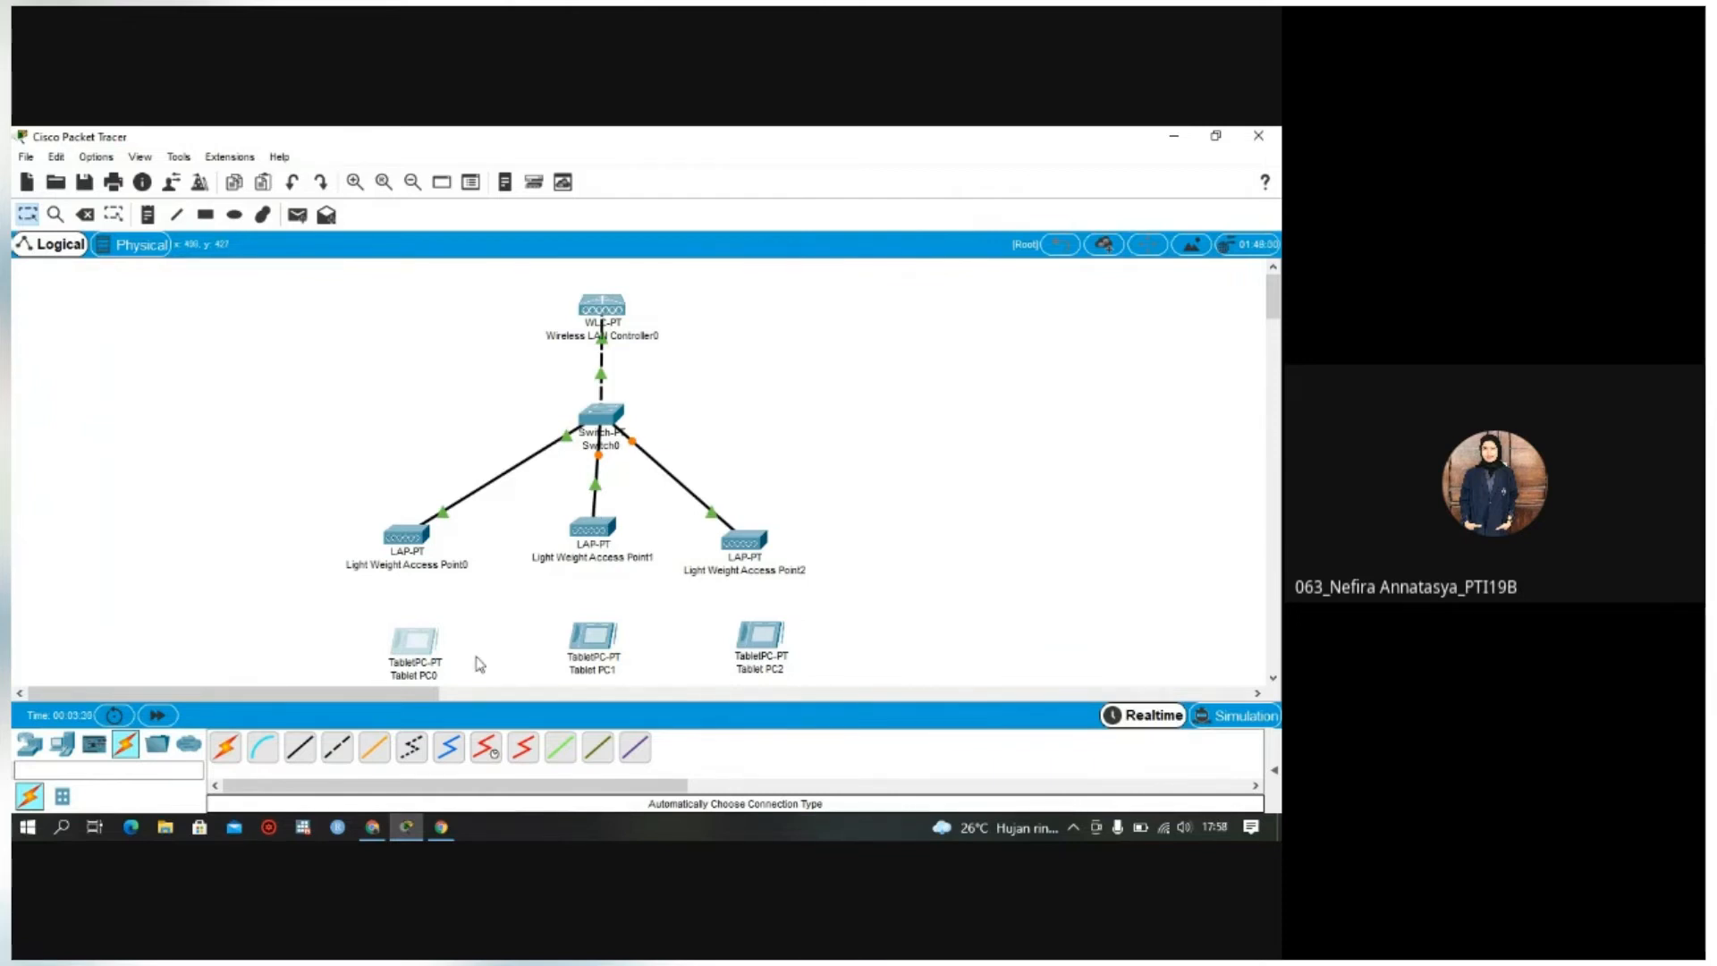
Step: Change the display name of Light Weight Access Point0 to LT1
left_click(393, 548)
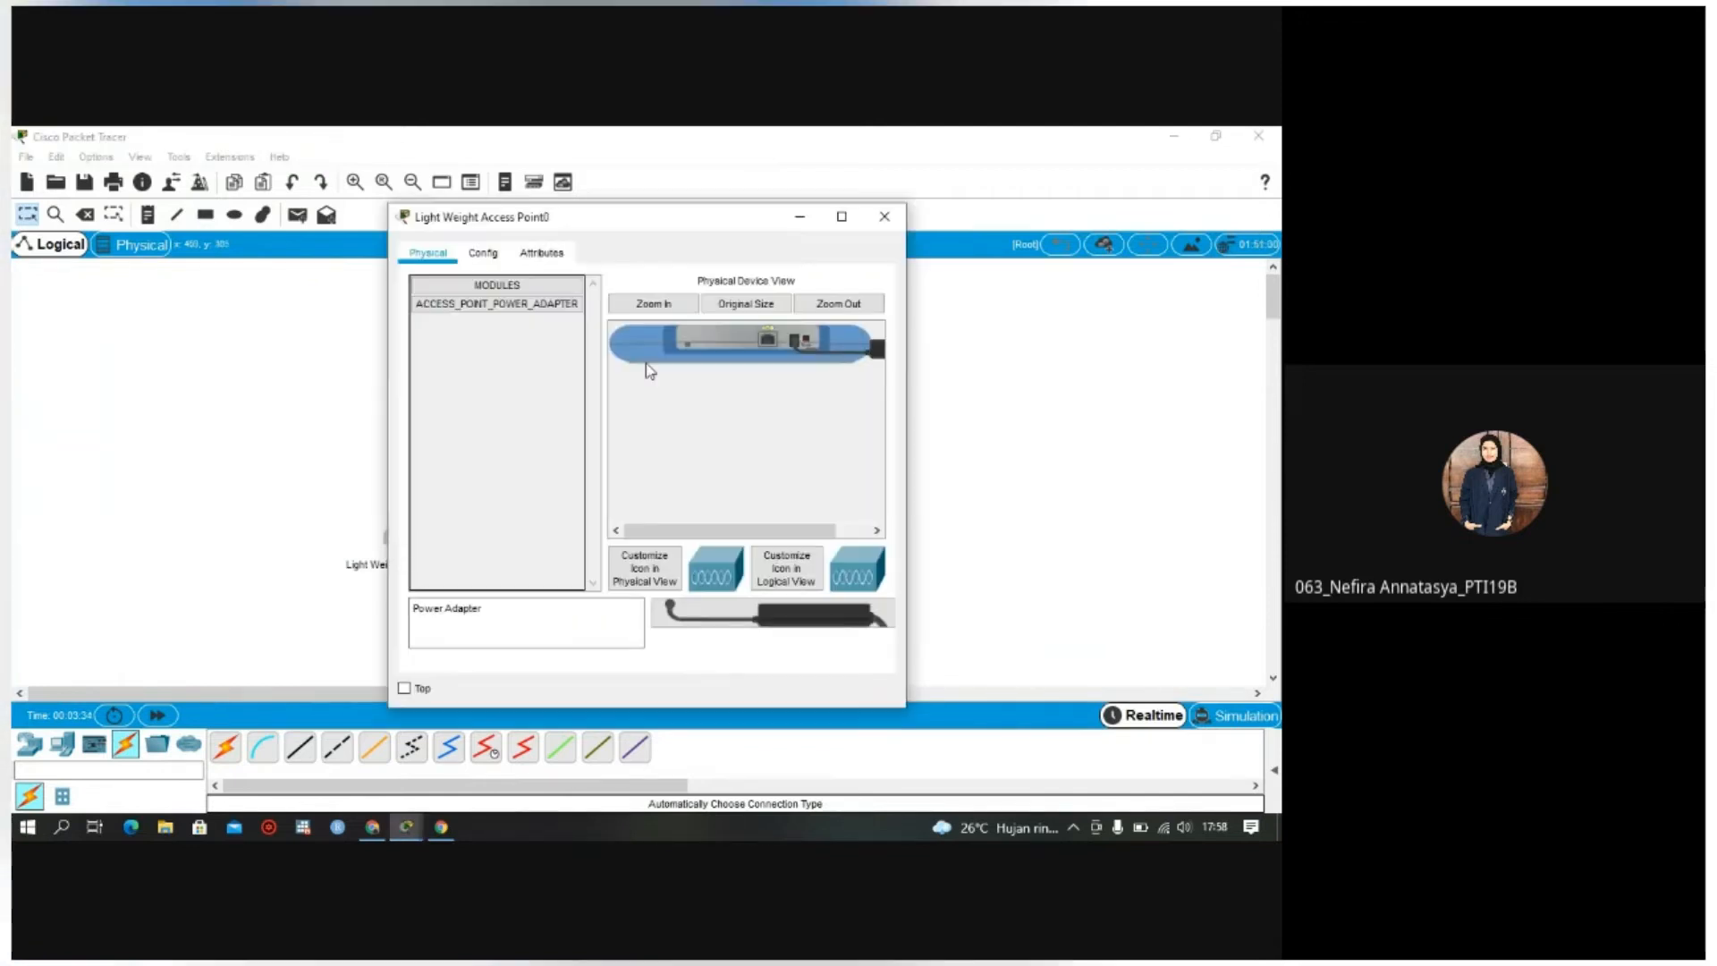
left_click(492, 257)
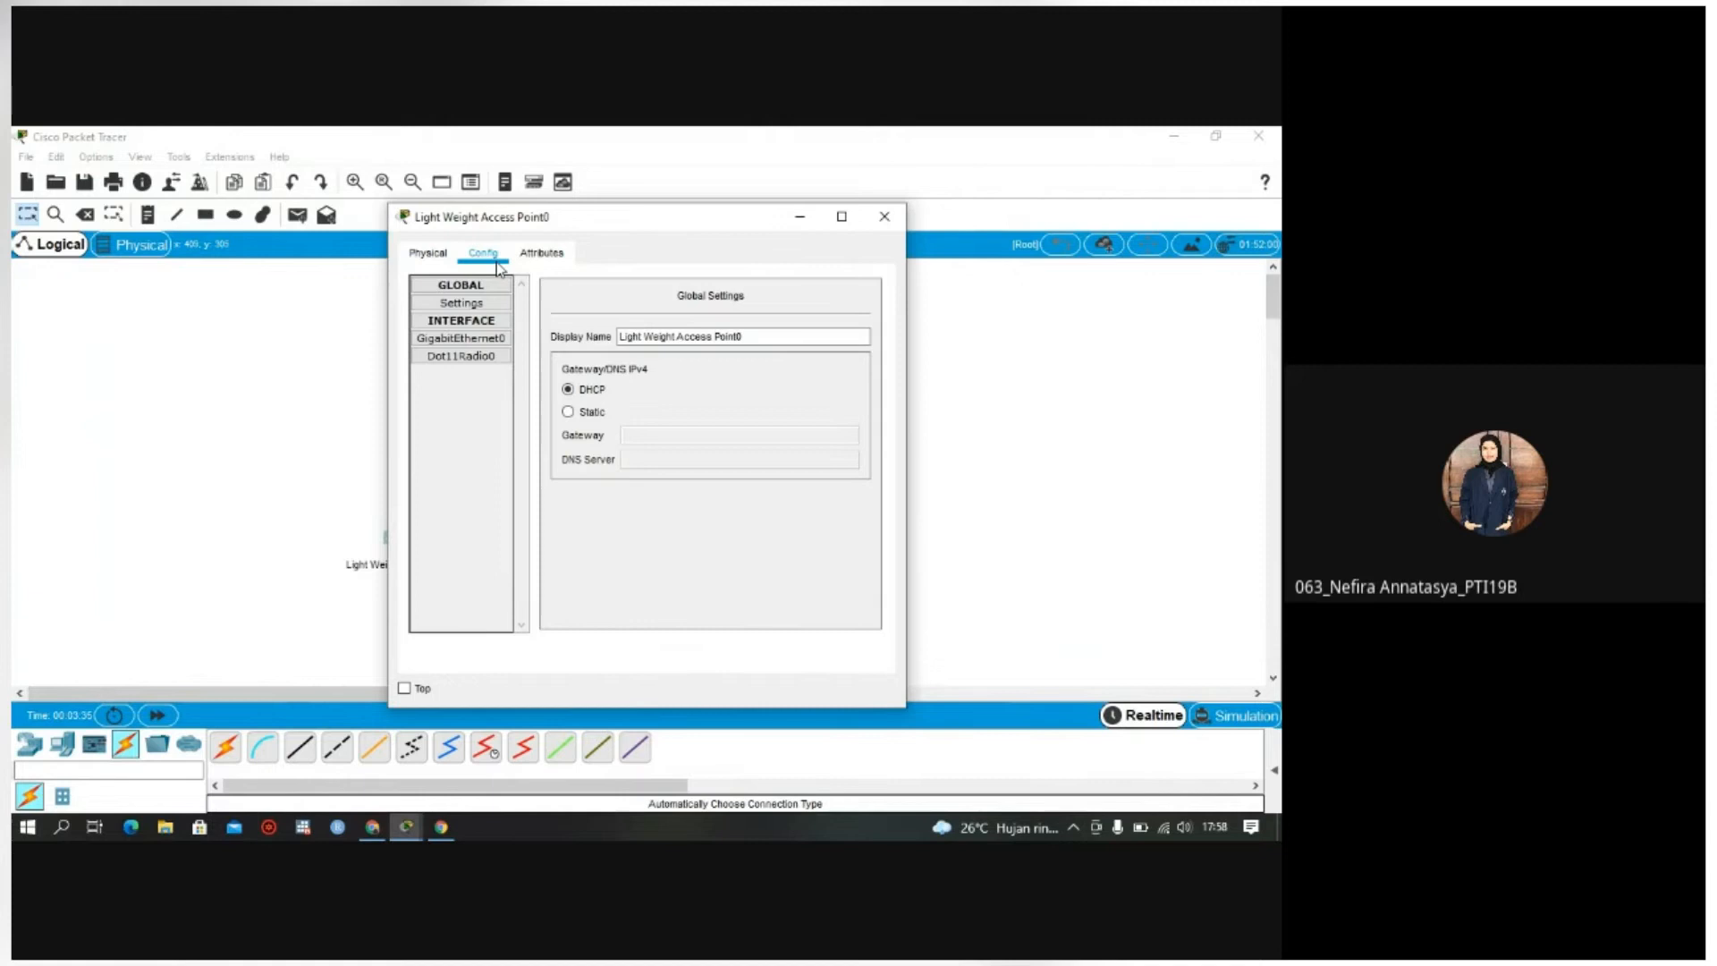
double_click(728, 338)
key("ctrl+a")
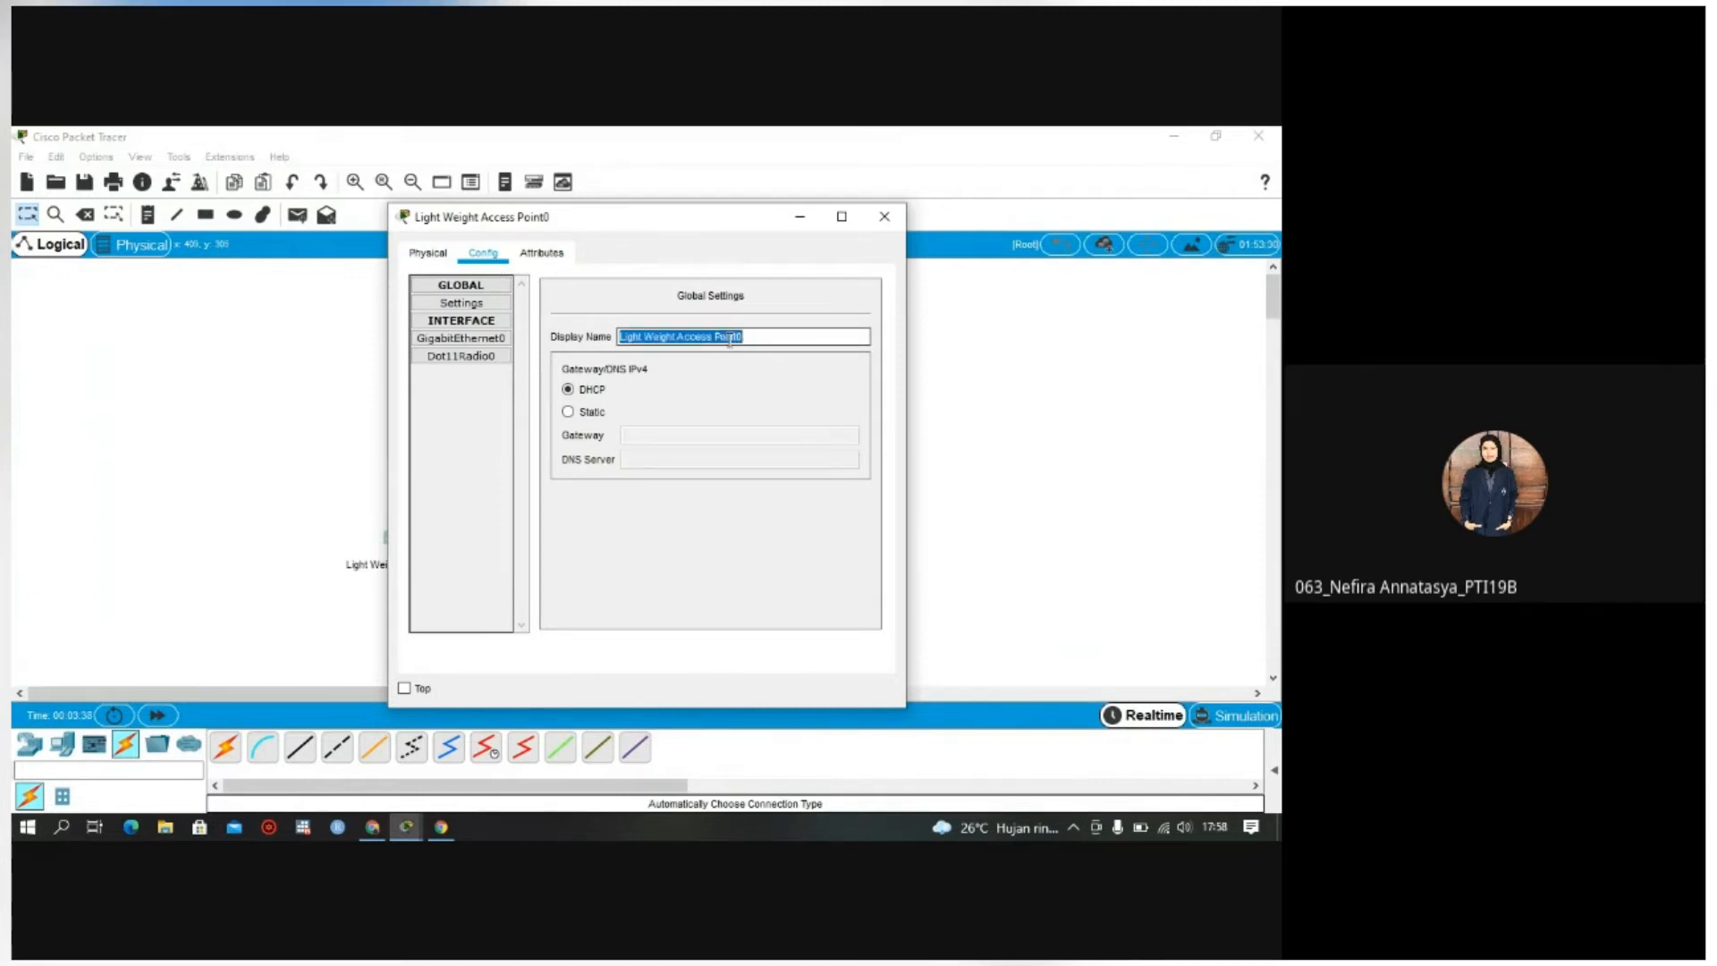
type("LT")
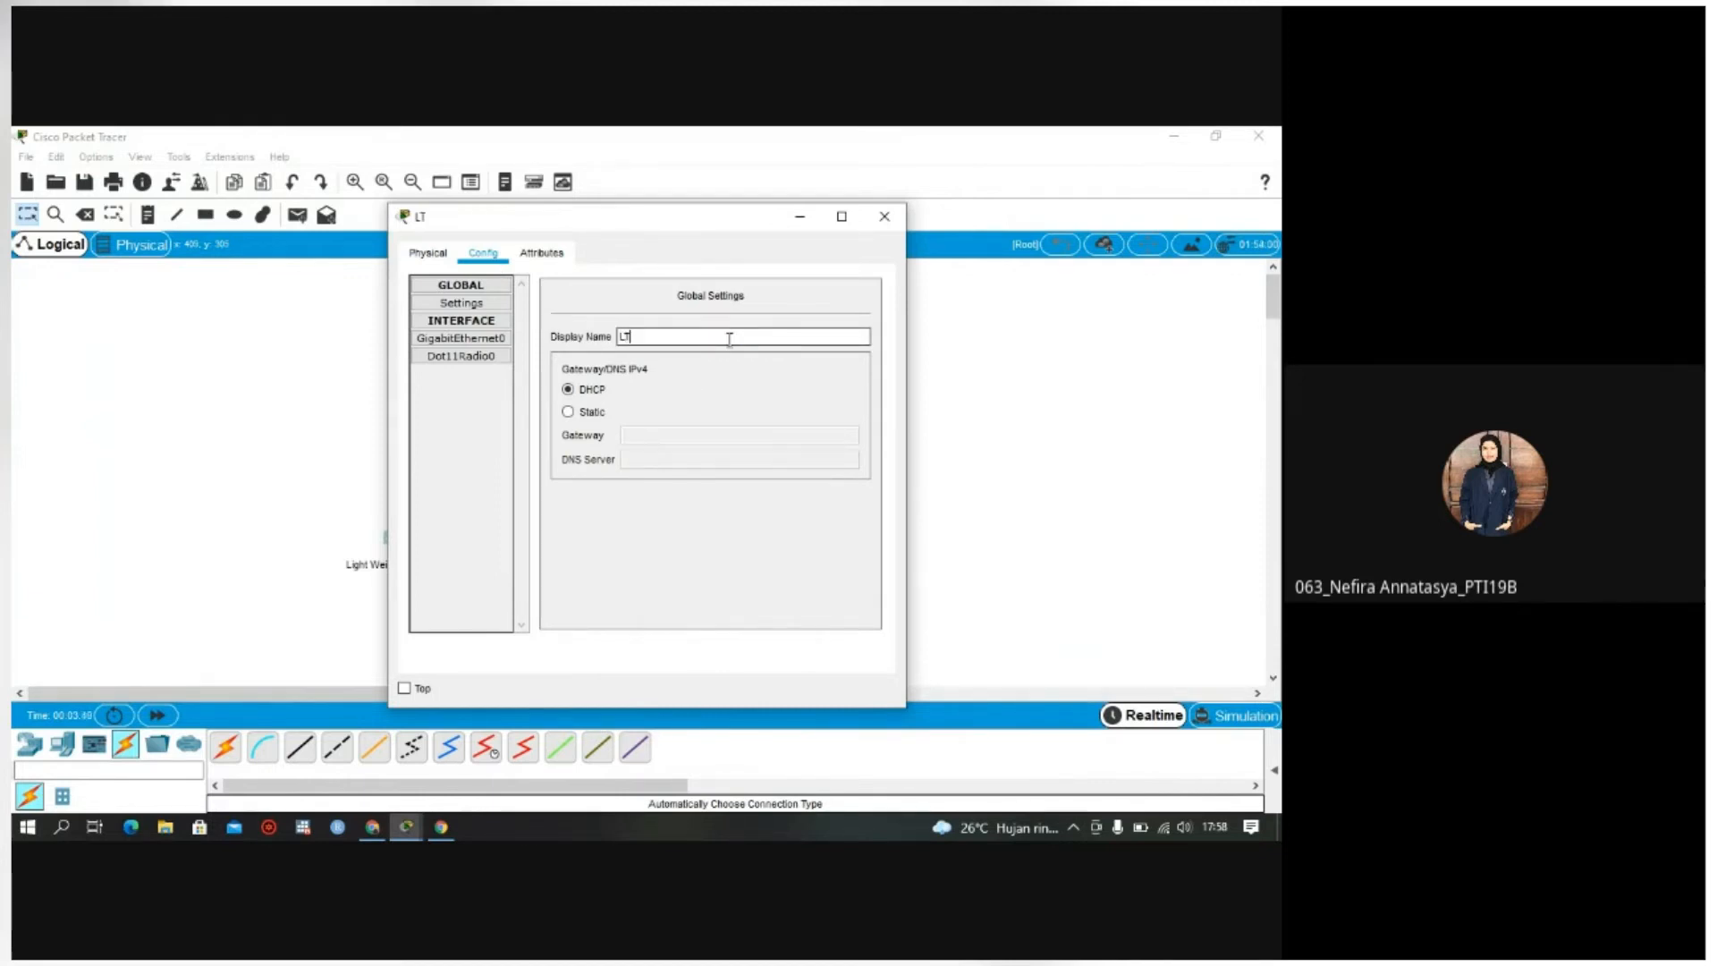
type("1")
left_click(884, 216)
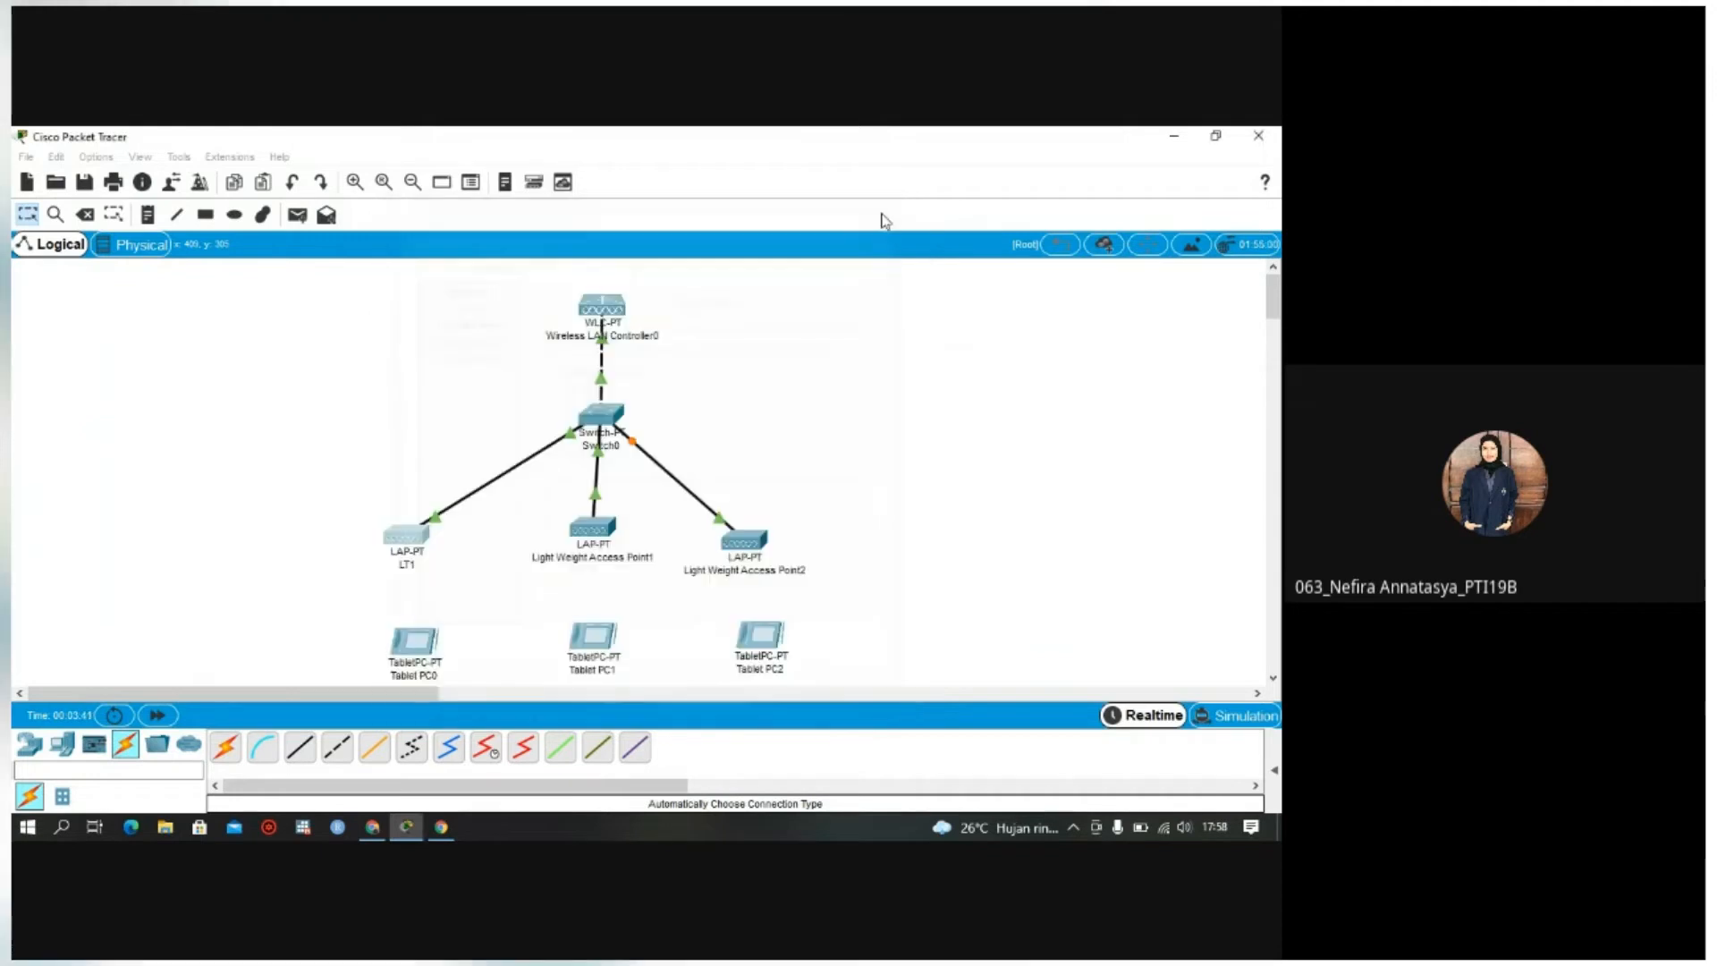
Step: Change the display name of Light Weight Access Point1 to LT2
left_click(597, 535)
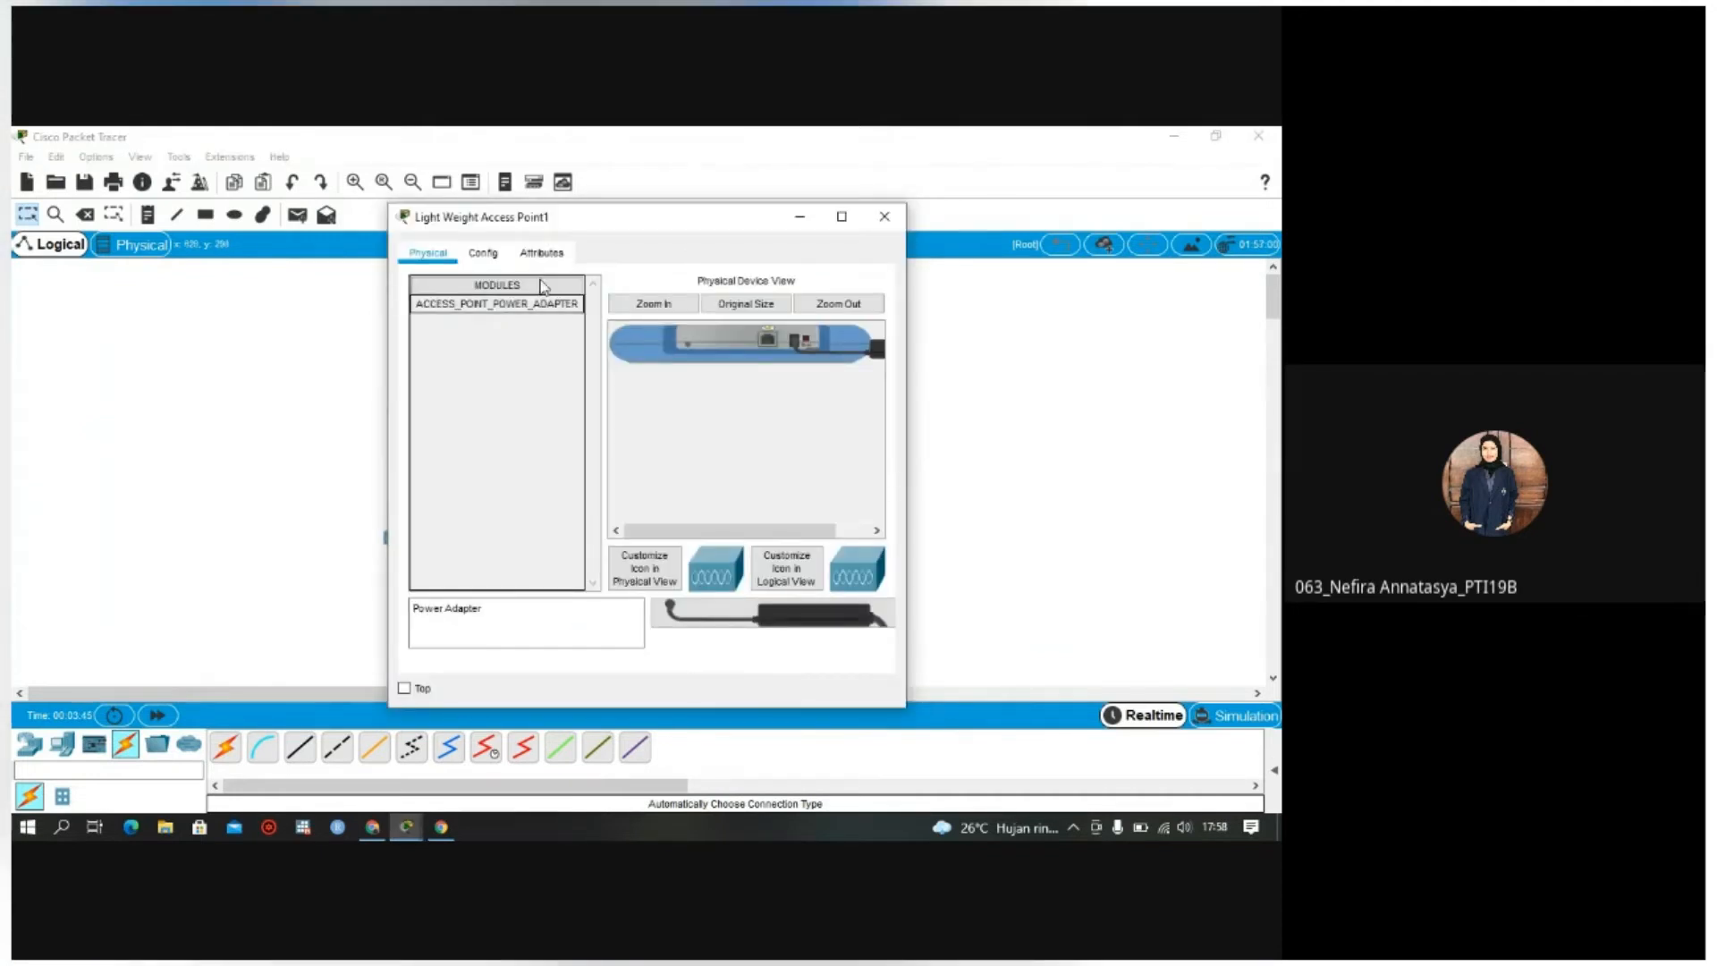
left_click(483, 253)
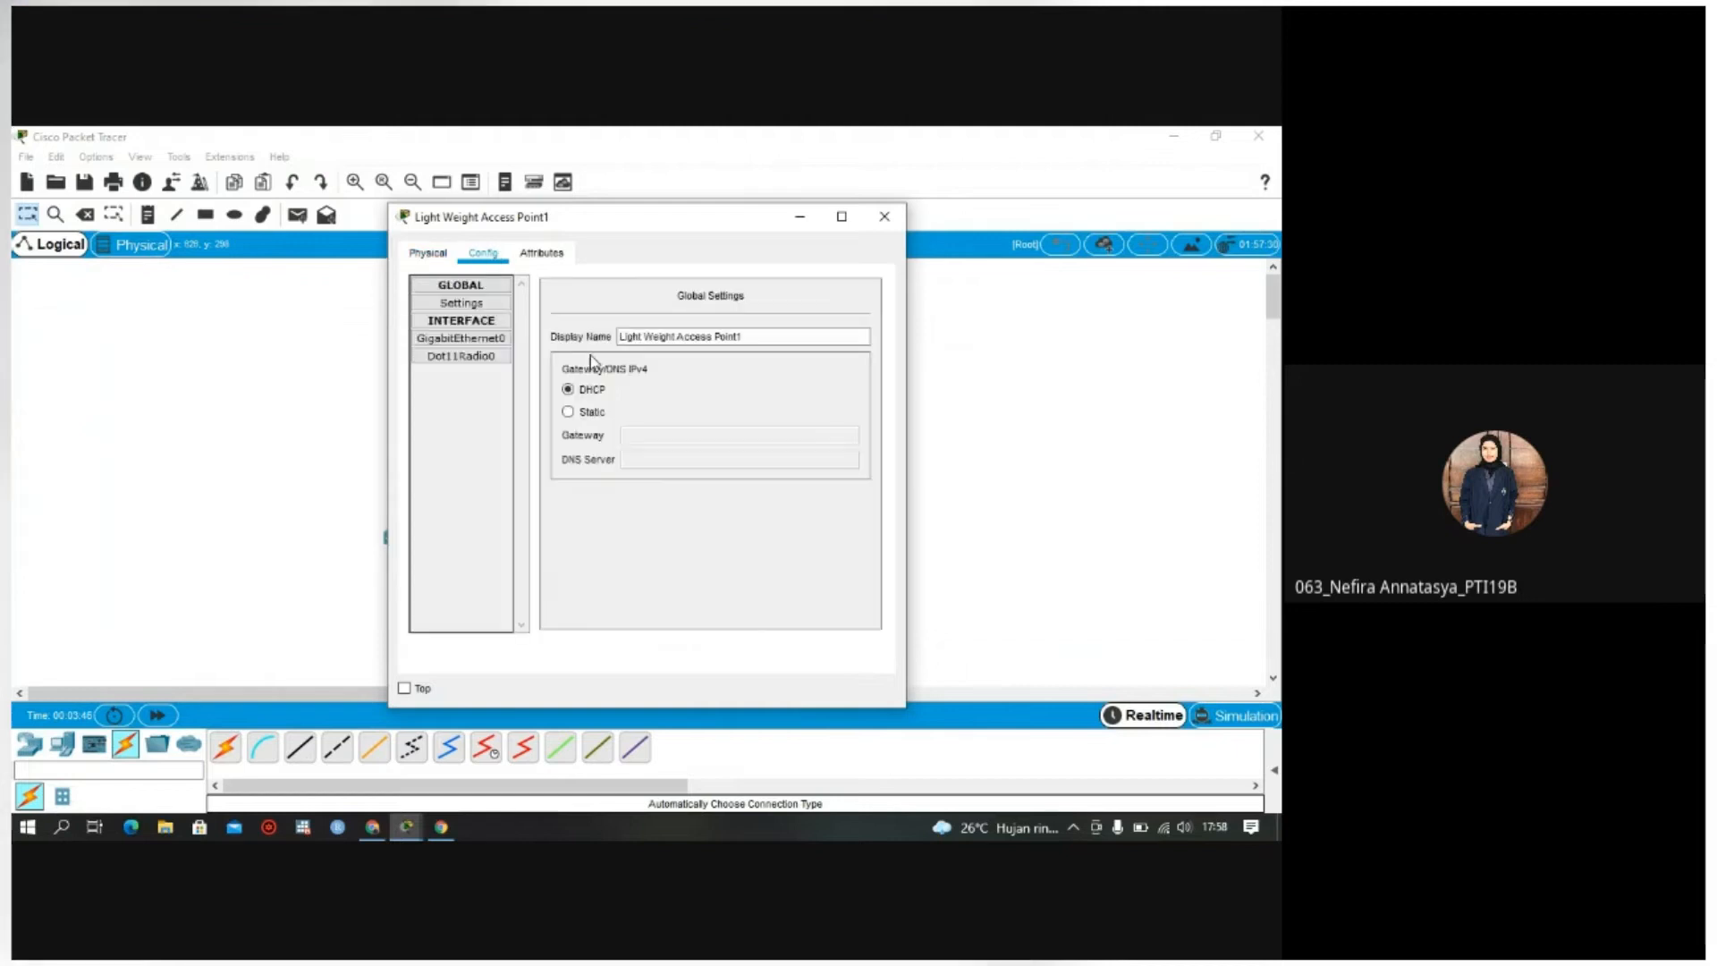
double_click(707, 337)
triple_click(707, 336)
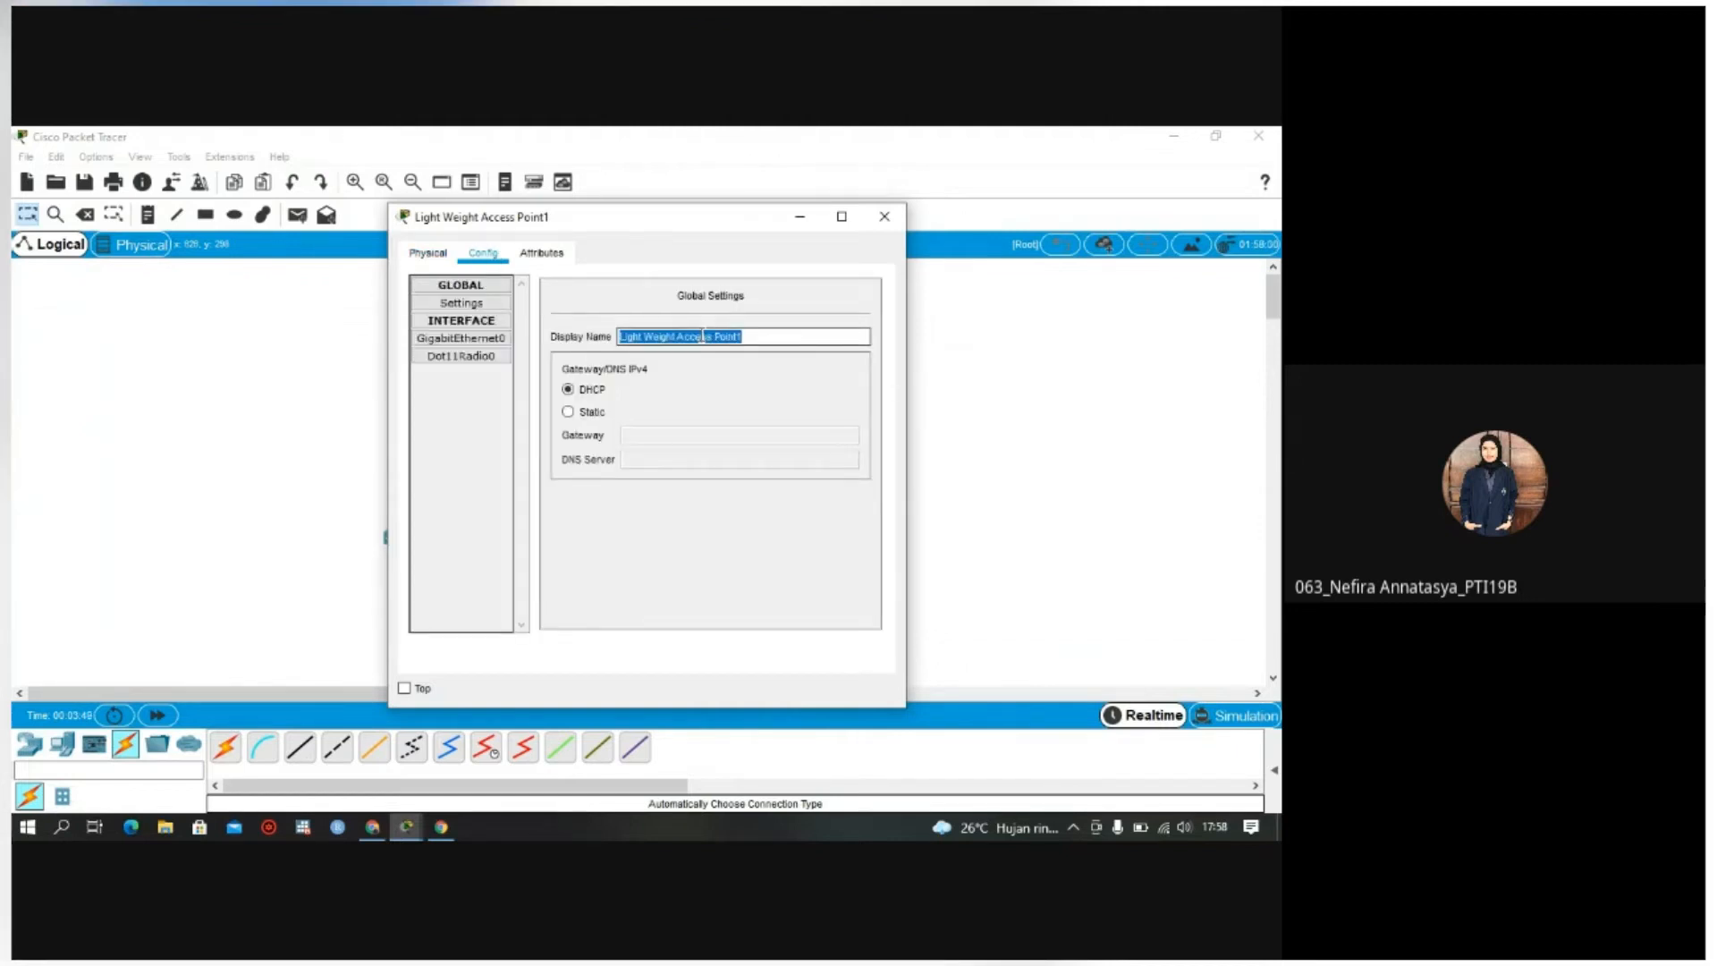
type("LT2")
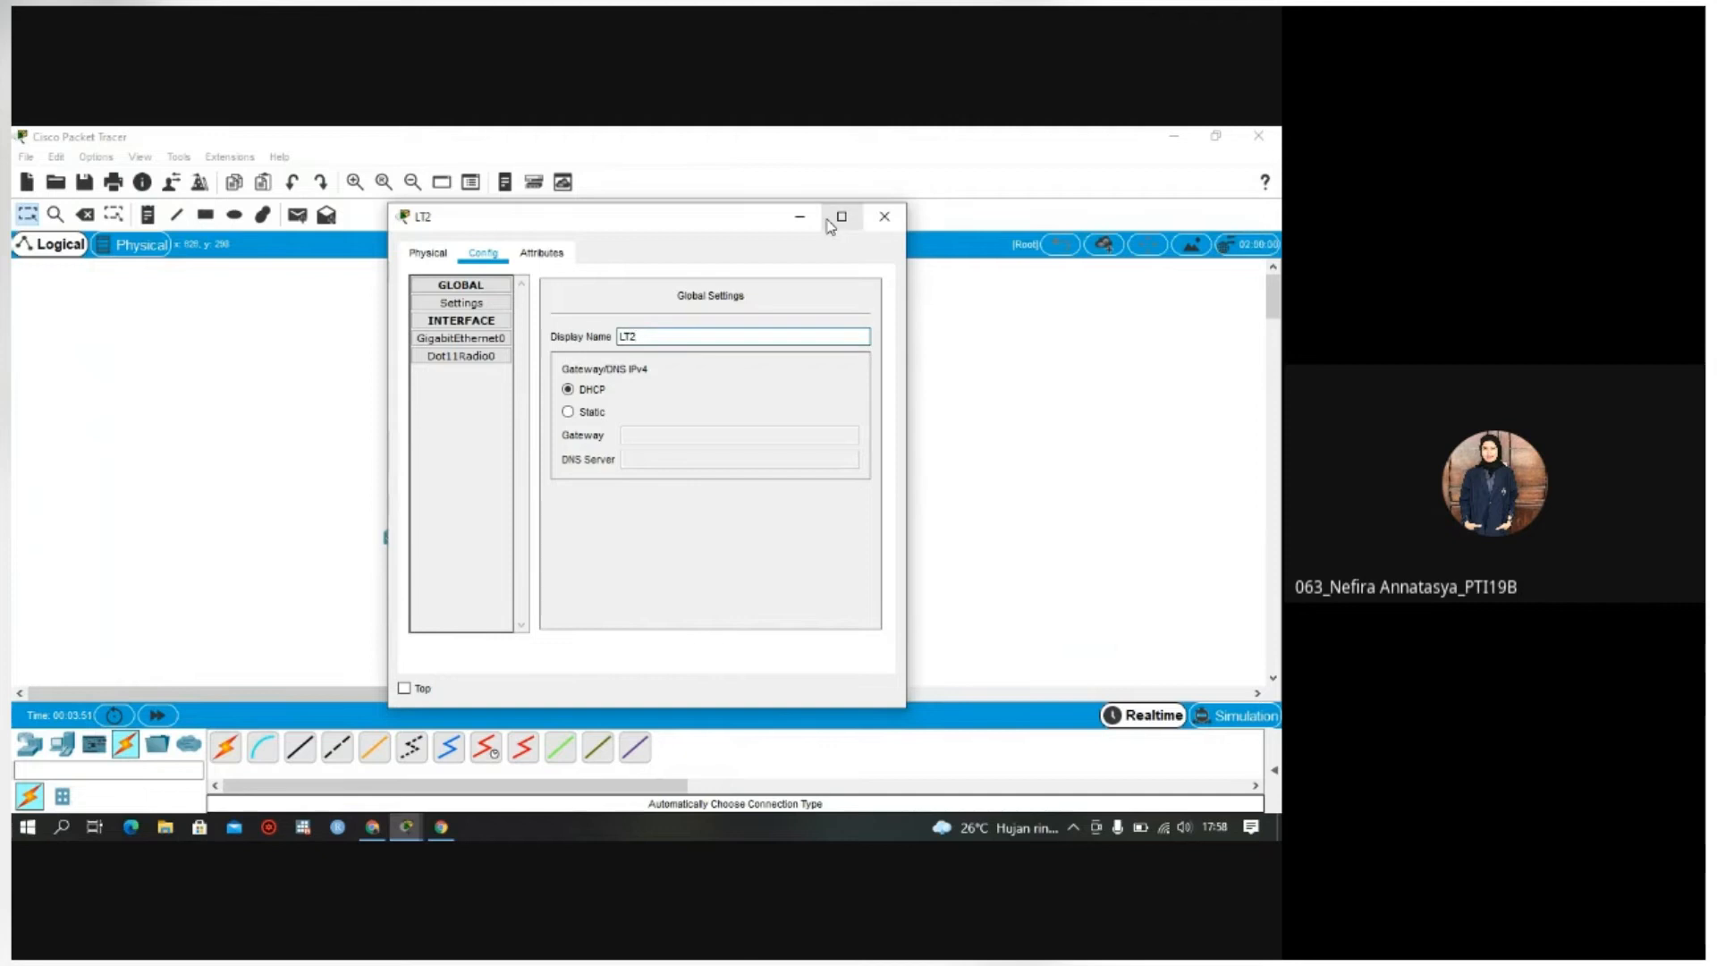
left_click(885, 218)
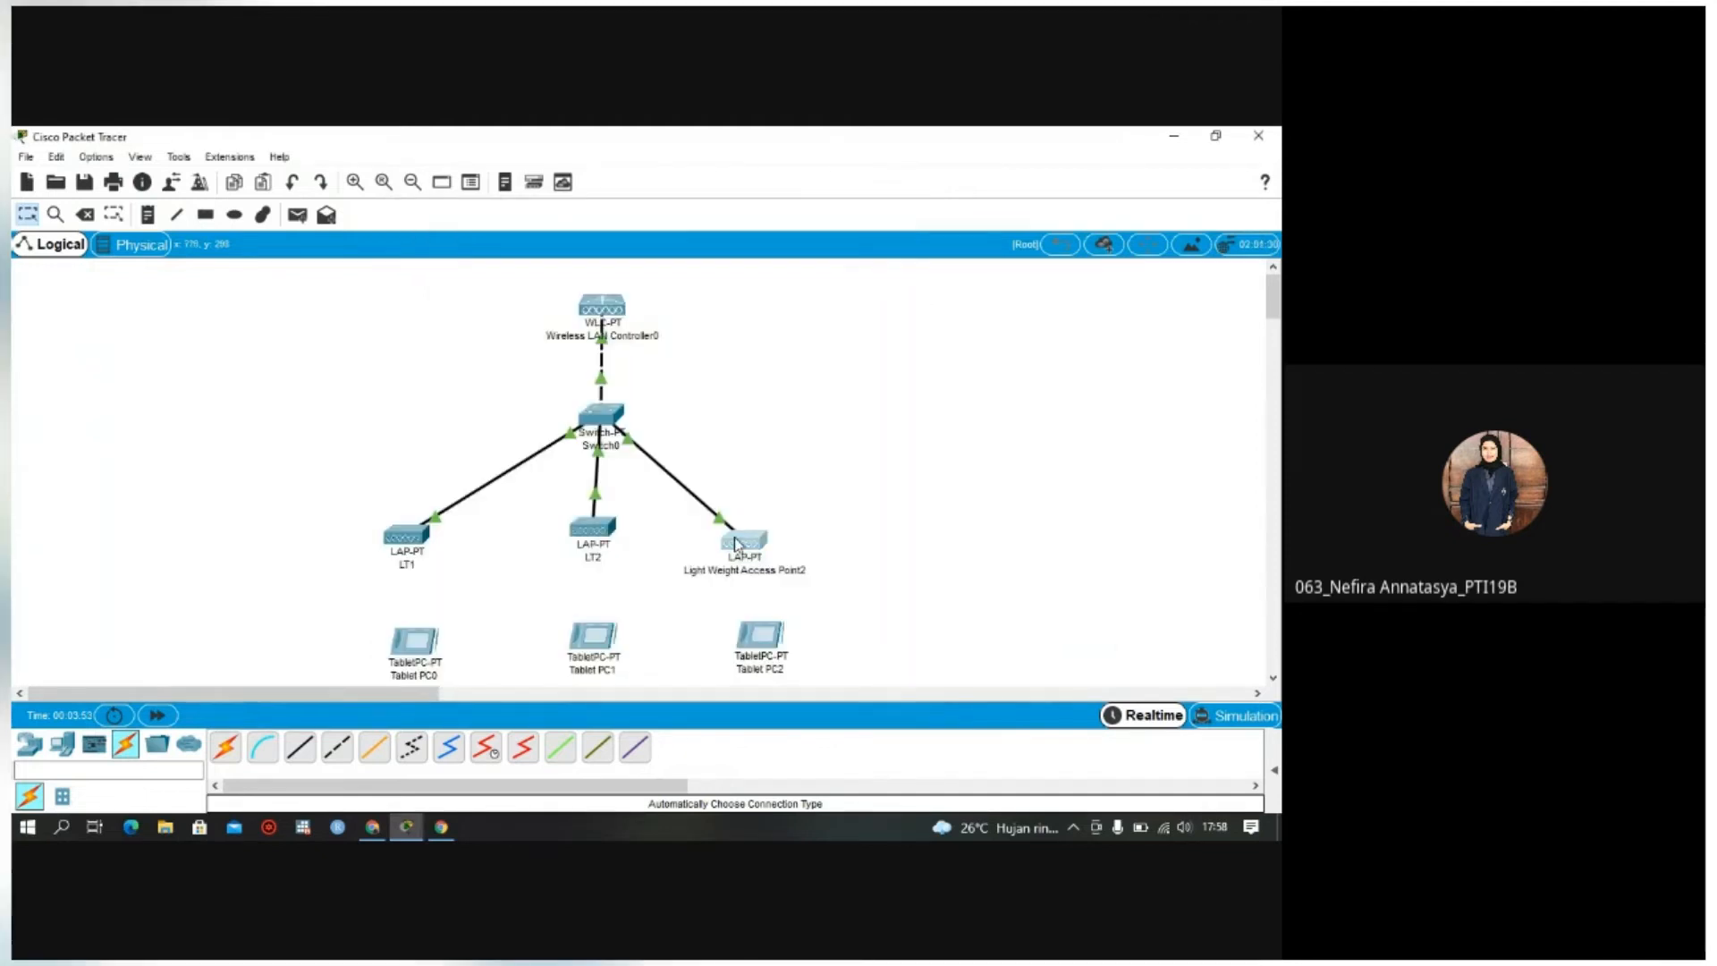
Step: Change the display name of Light Weight Access Point2 to LT3
left_click(735, 543)
left_click(483, 254)
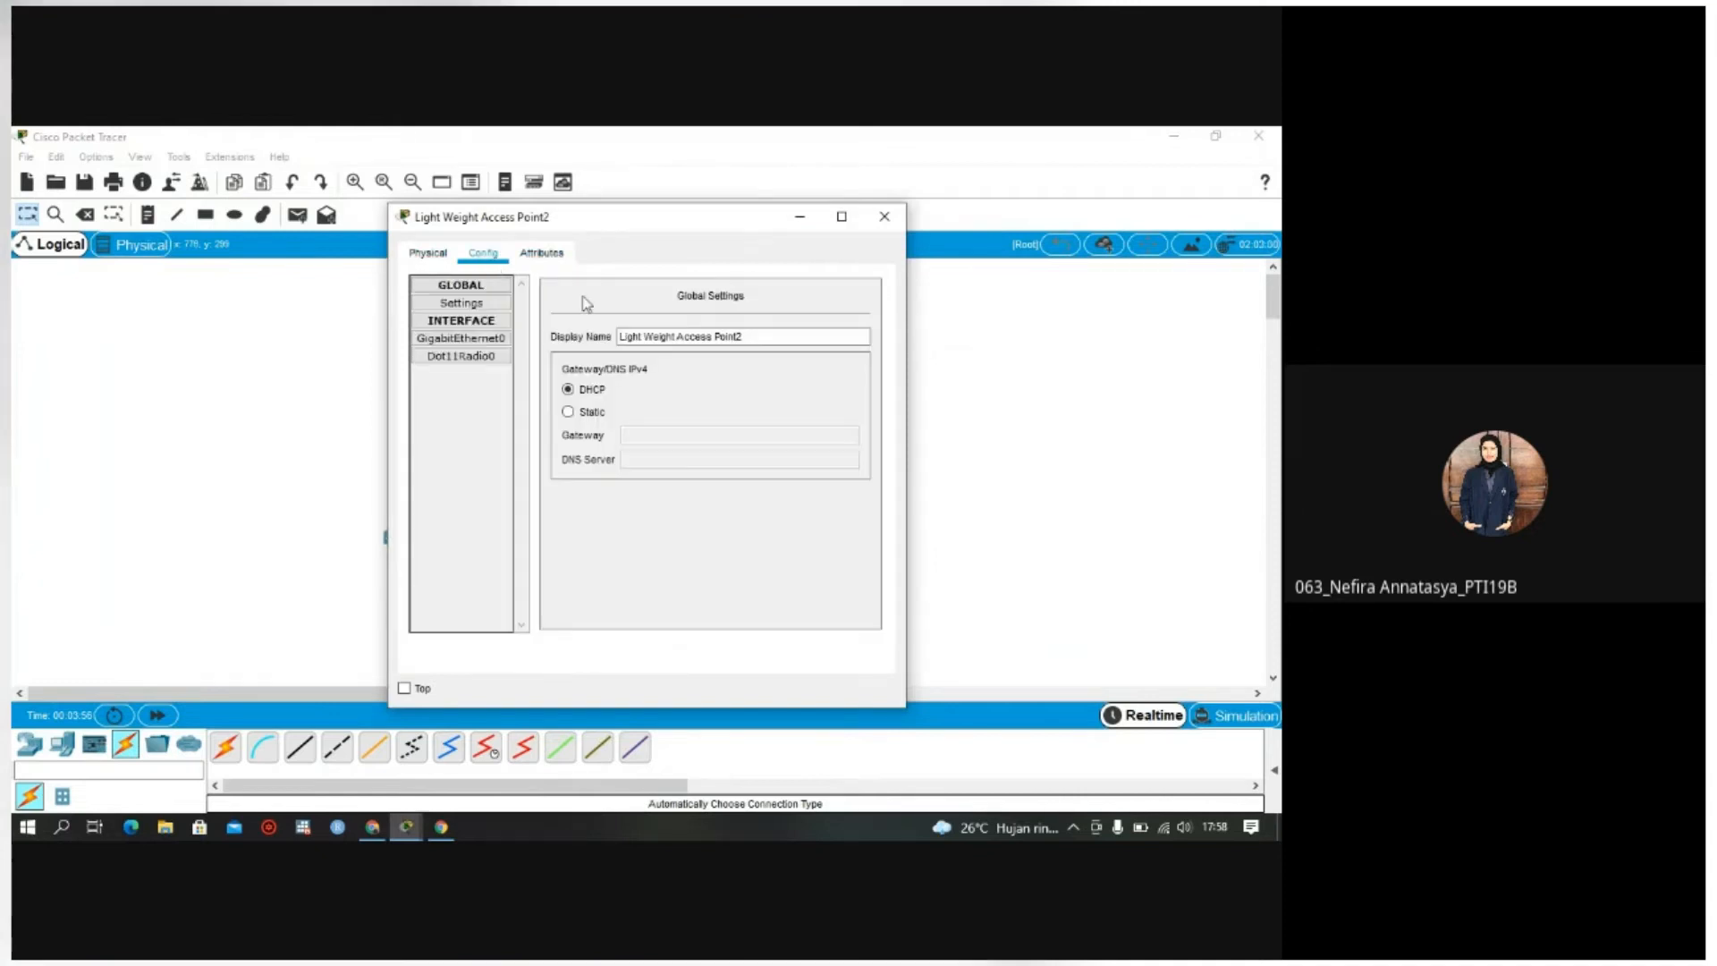
double_click(693, 338)
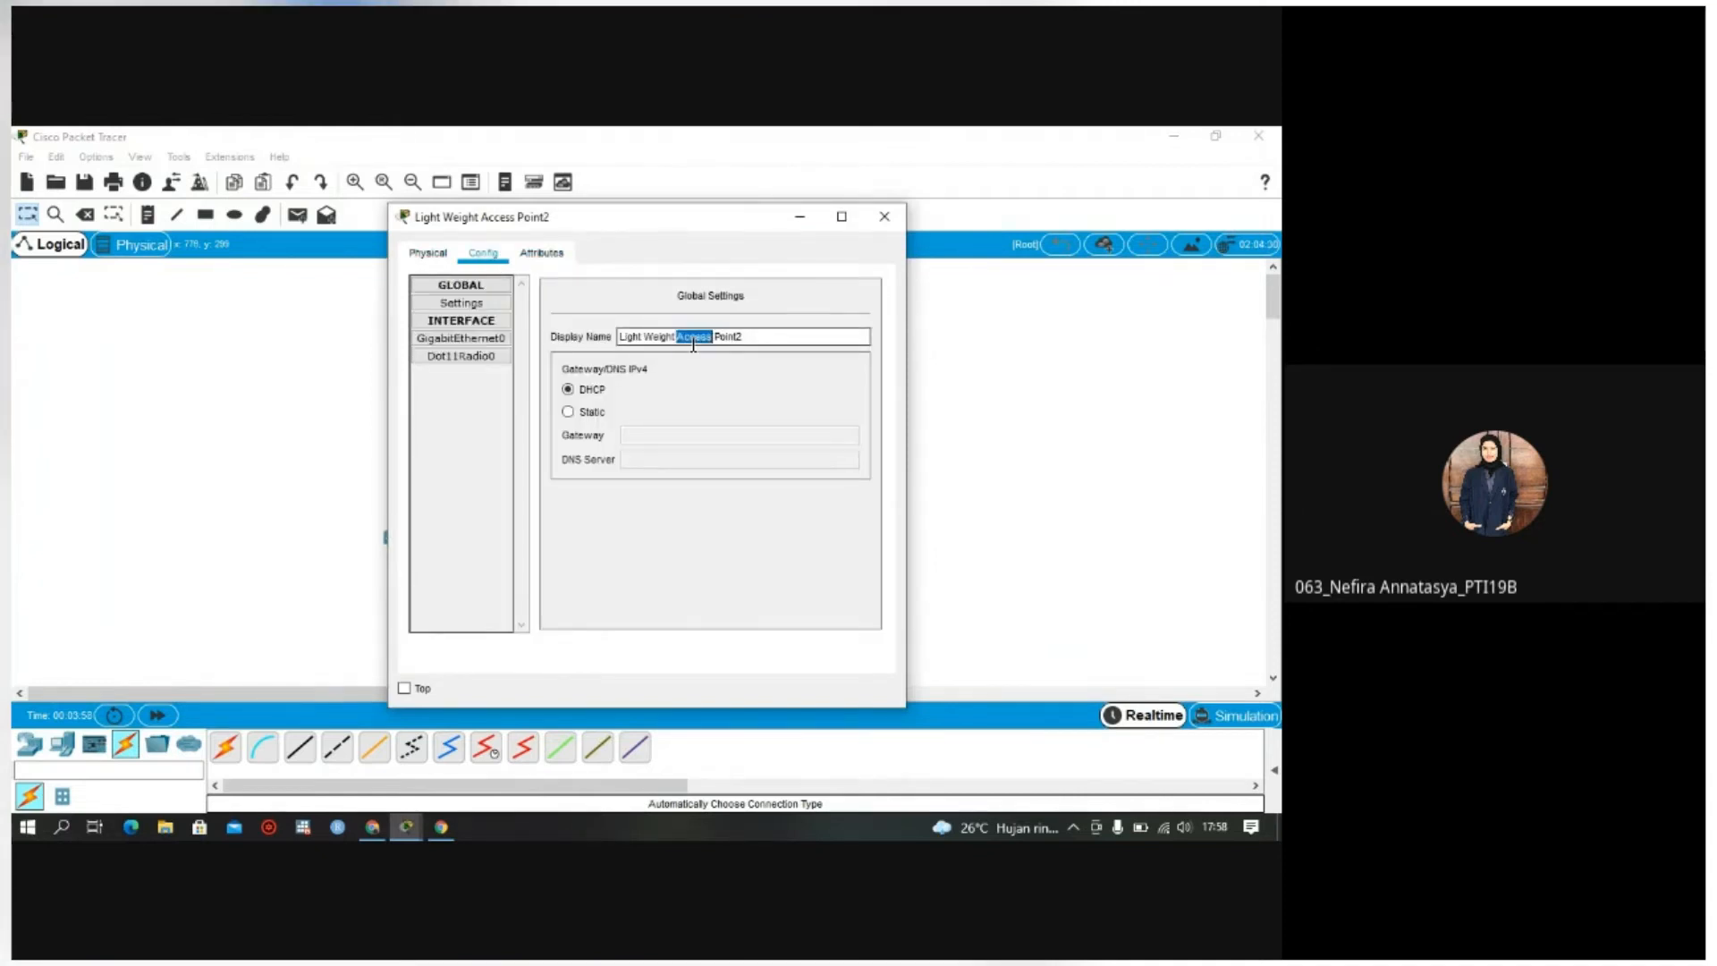
key("ctrl+a")
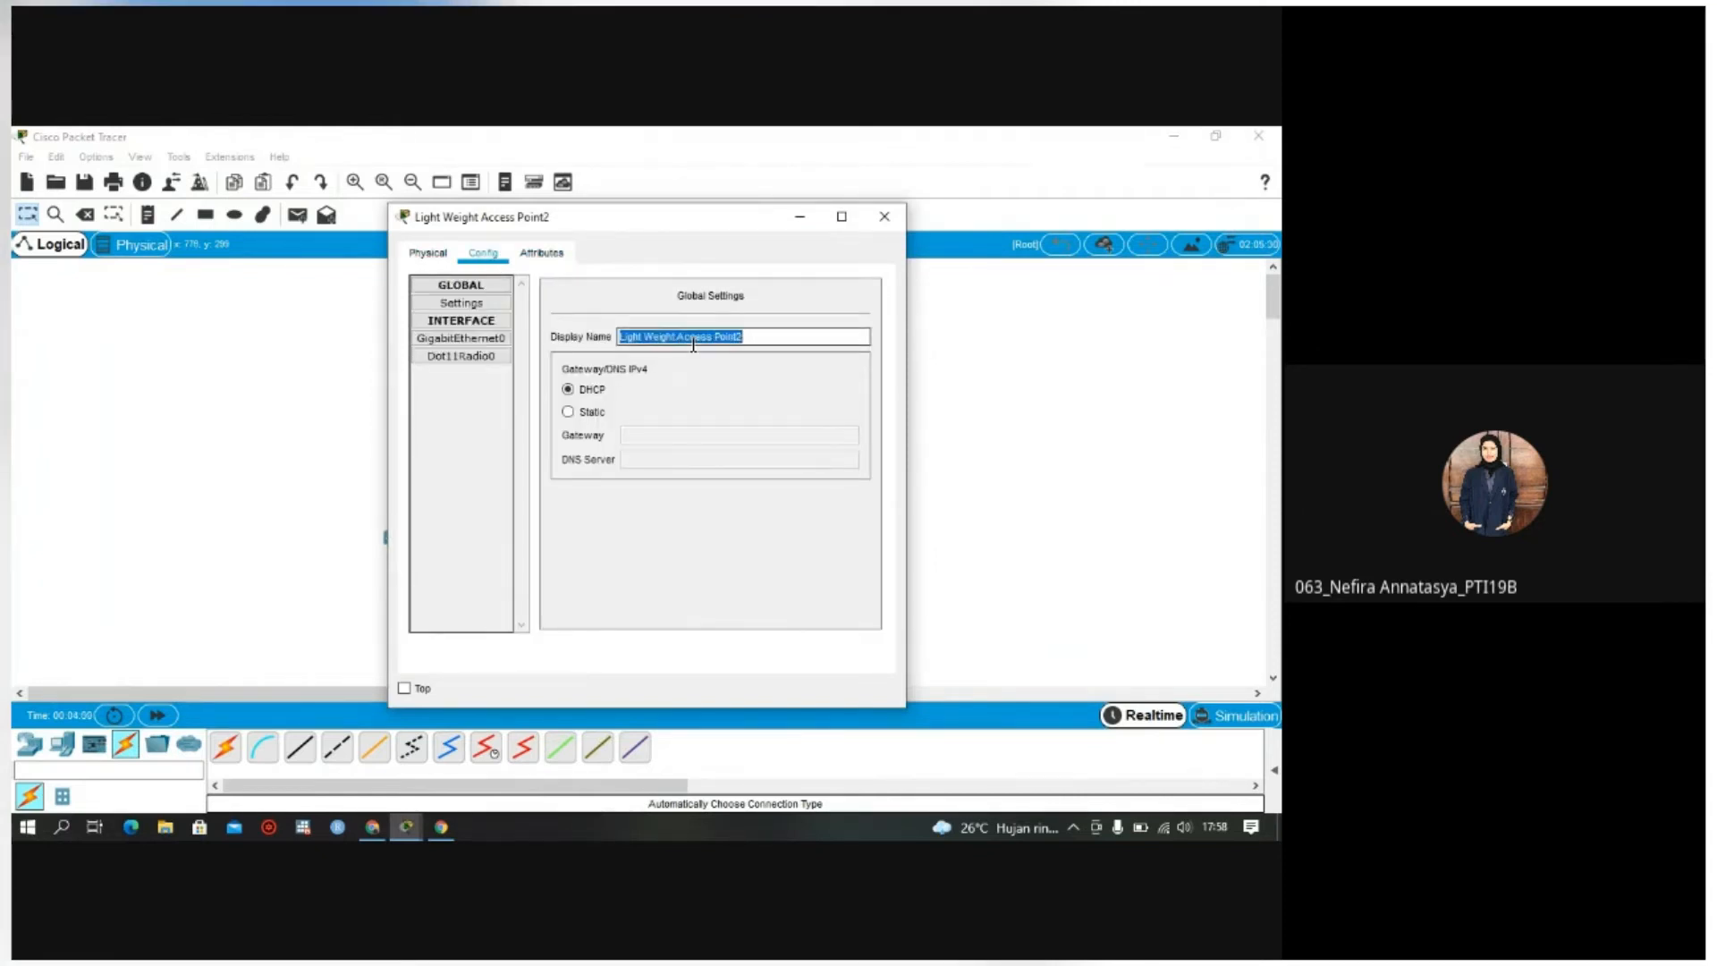
type("LT3")
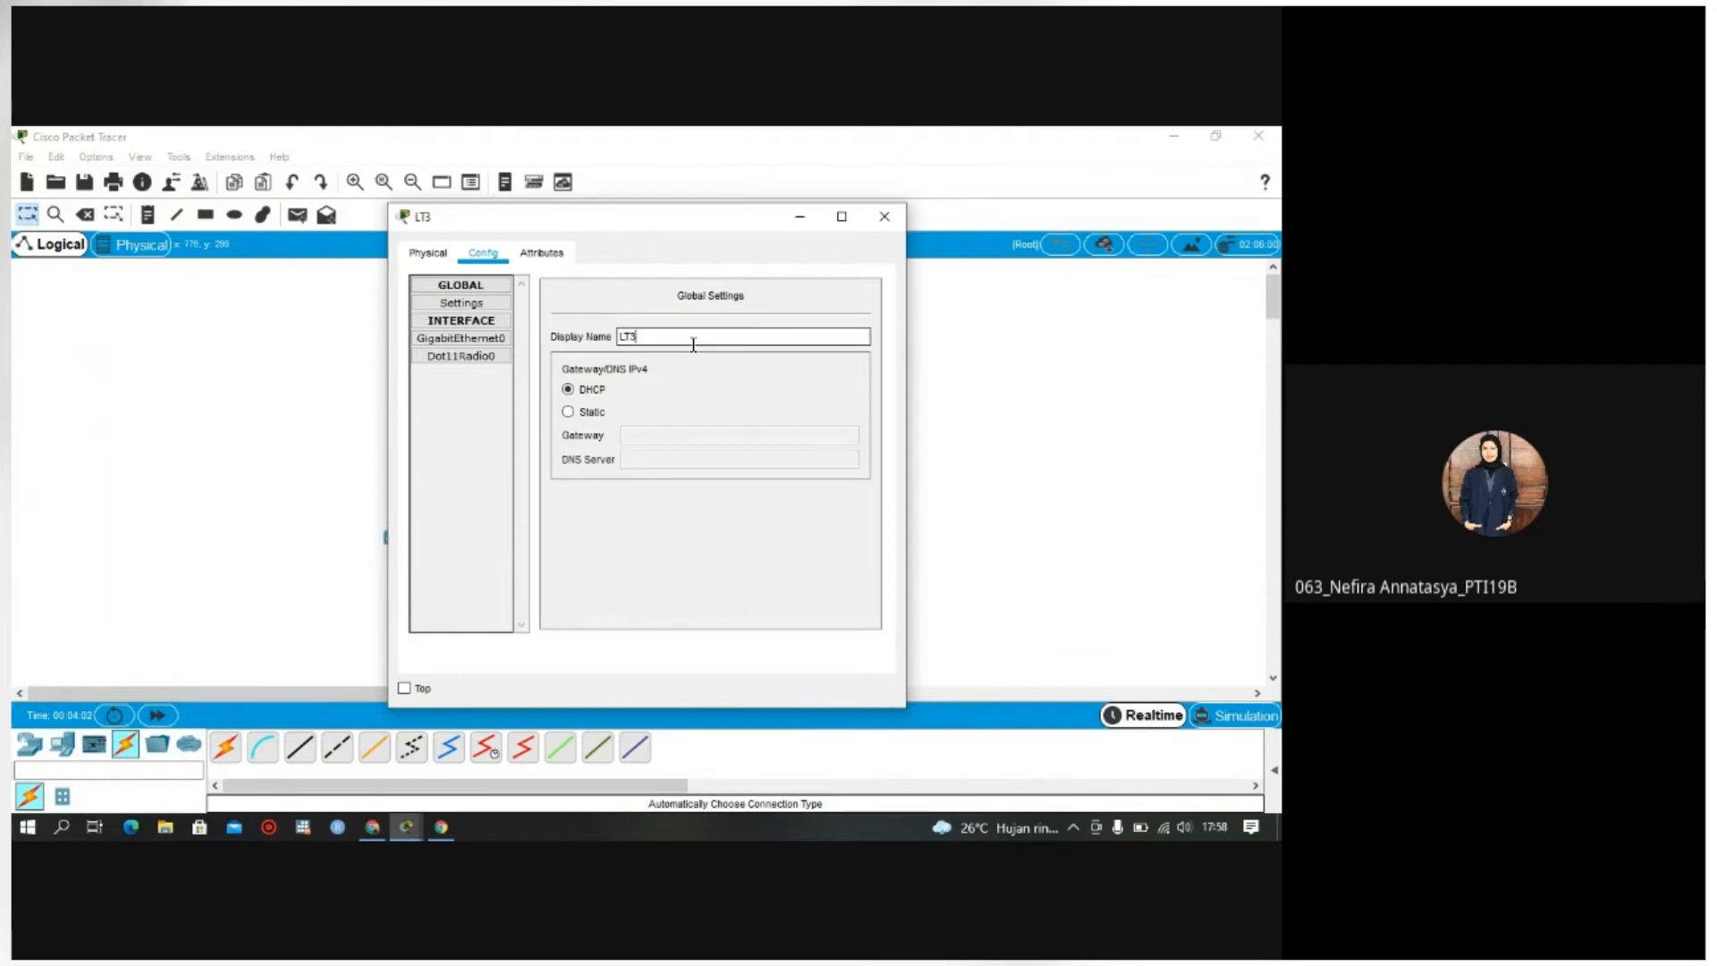
left_click(885, 215)
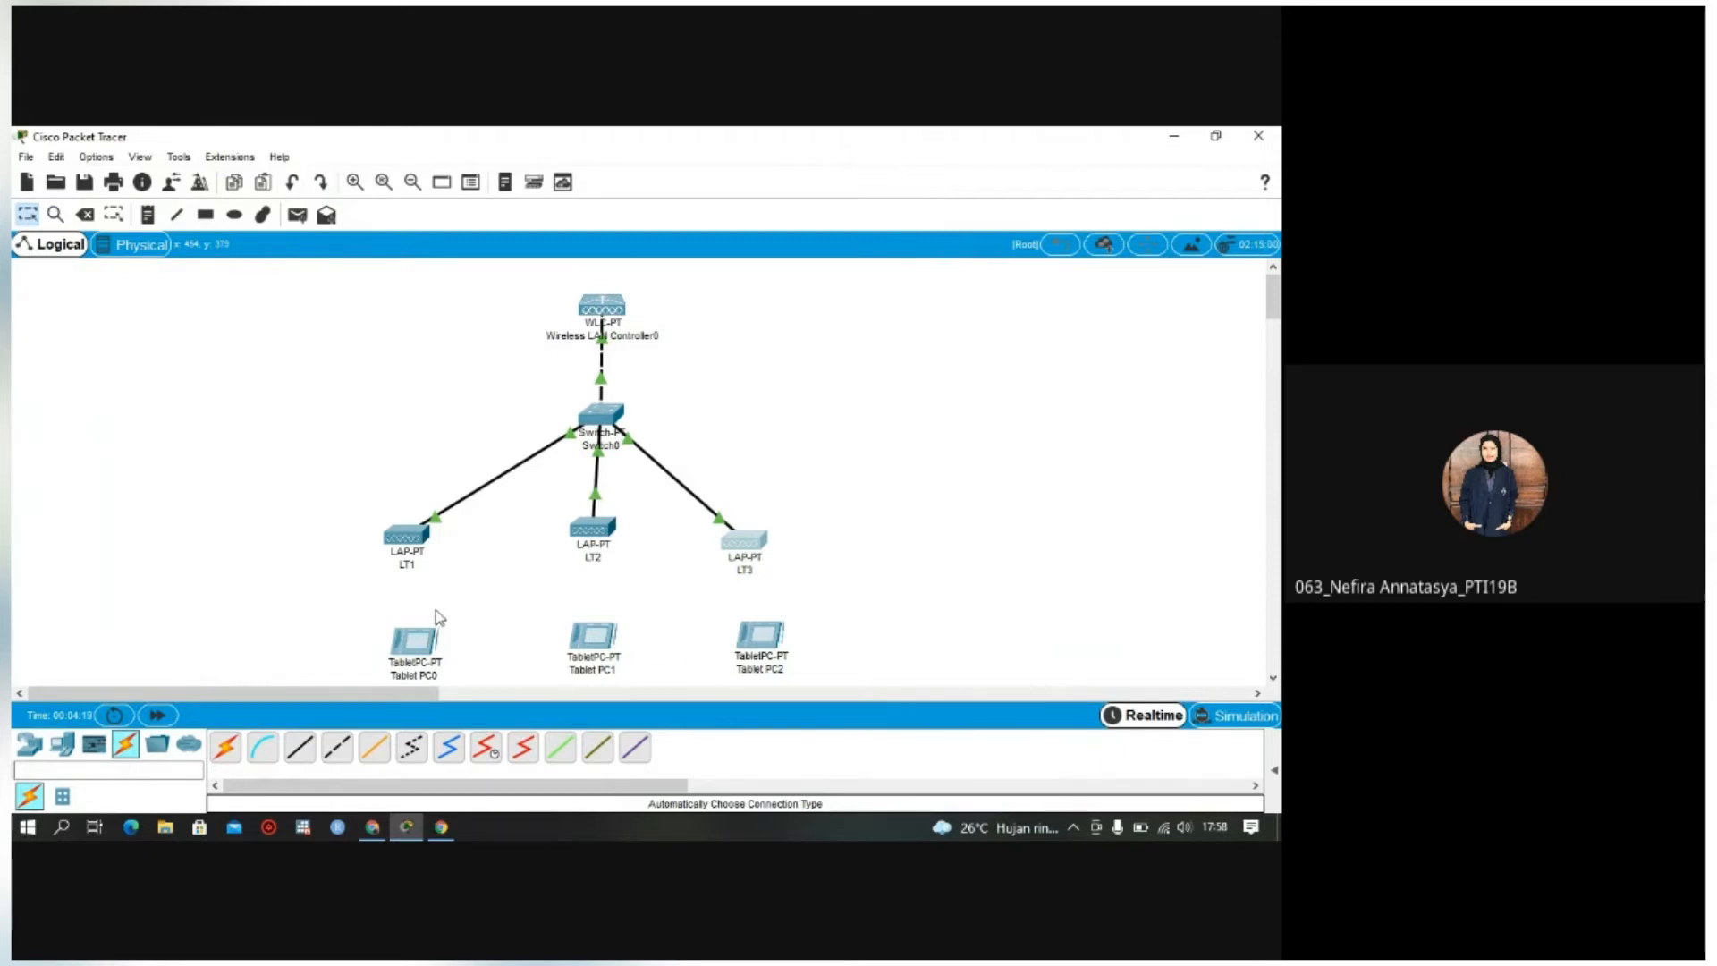
Step: Set the management IP address of Wireless LAN Controller0 to 192.168.1.2 with subnet mask 255.255.255.0
left_click(601, 307)
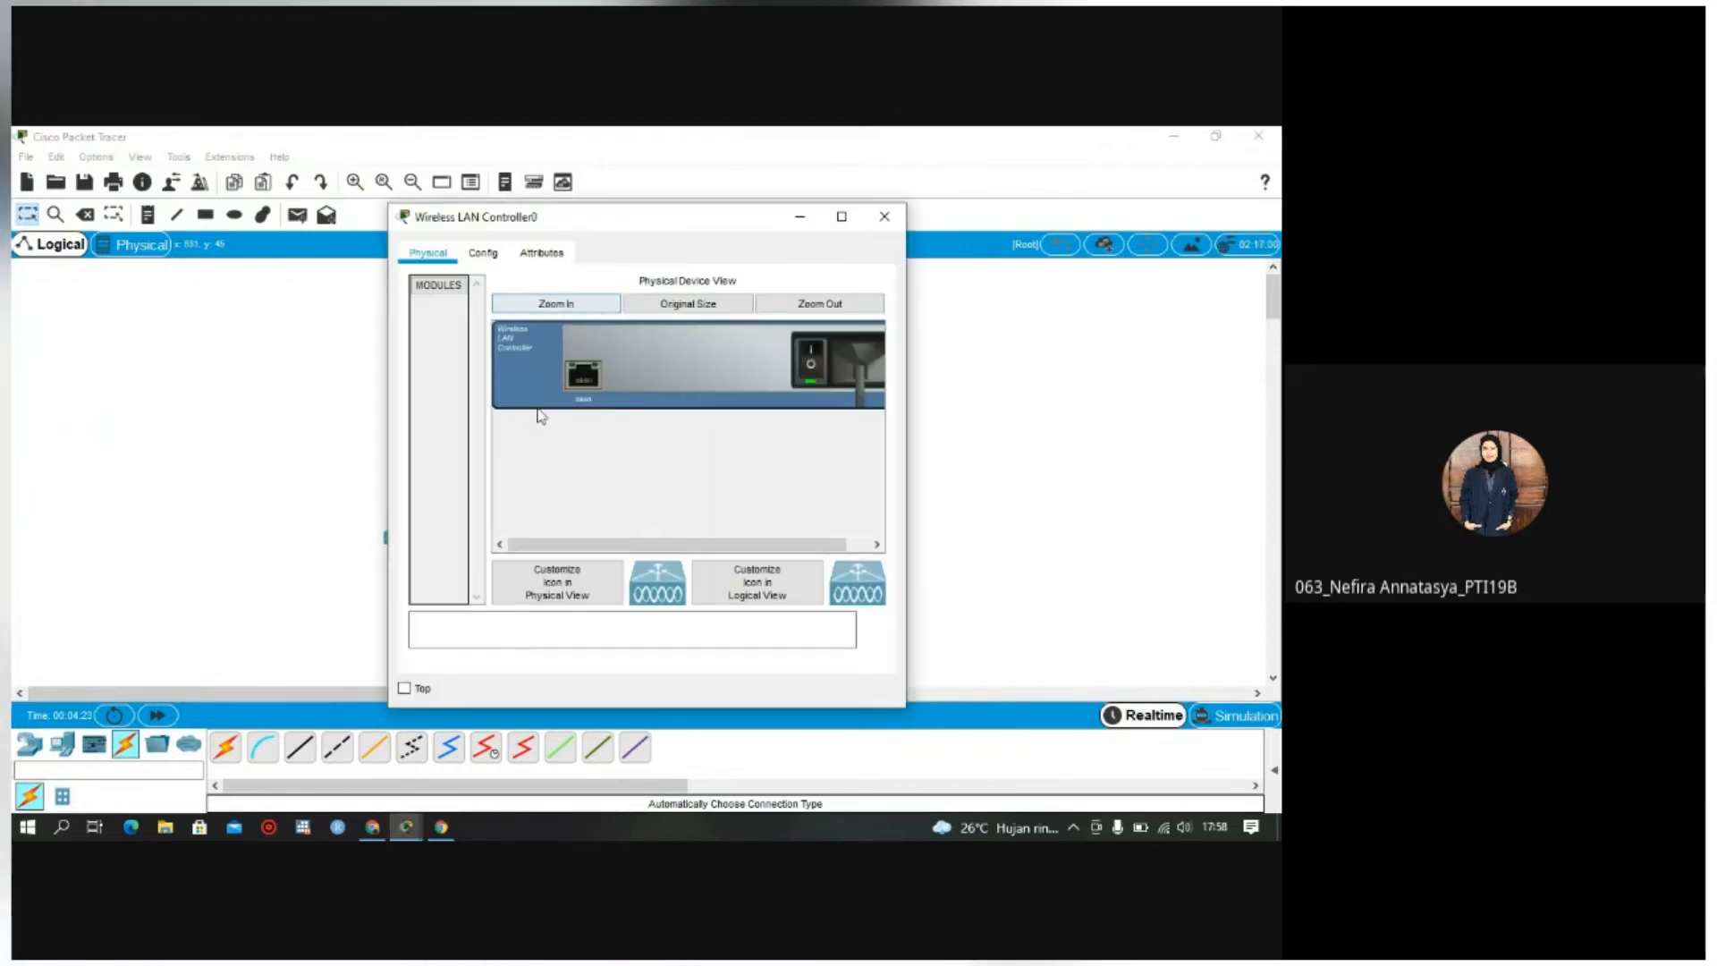
left_click(483, 254)
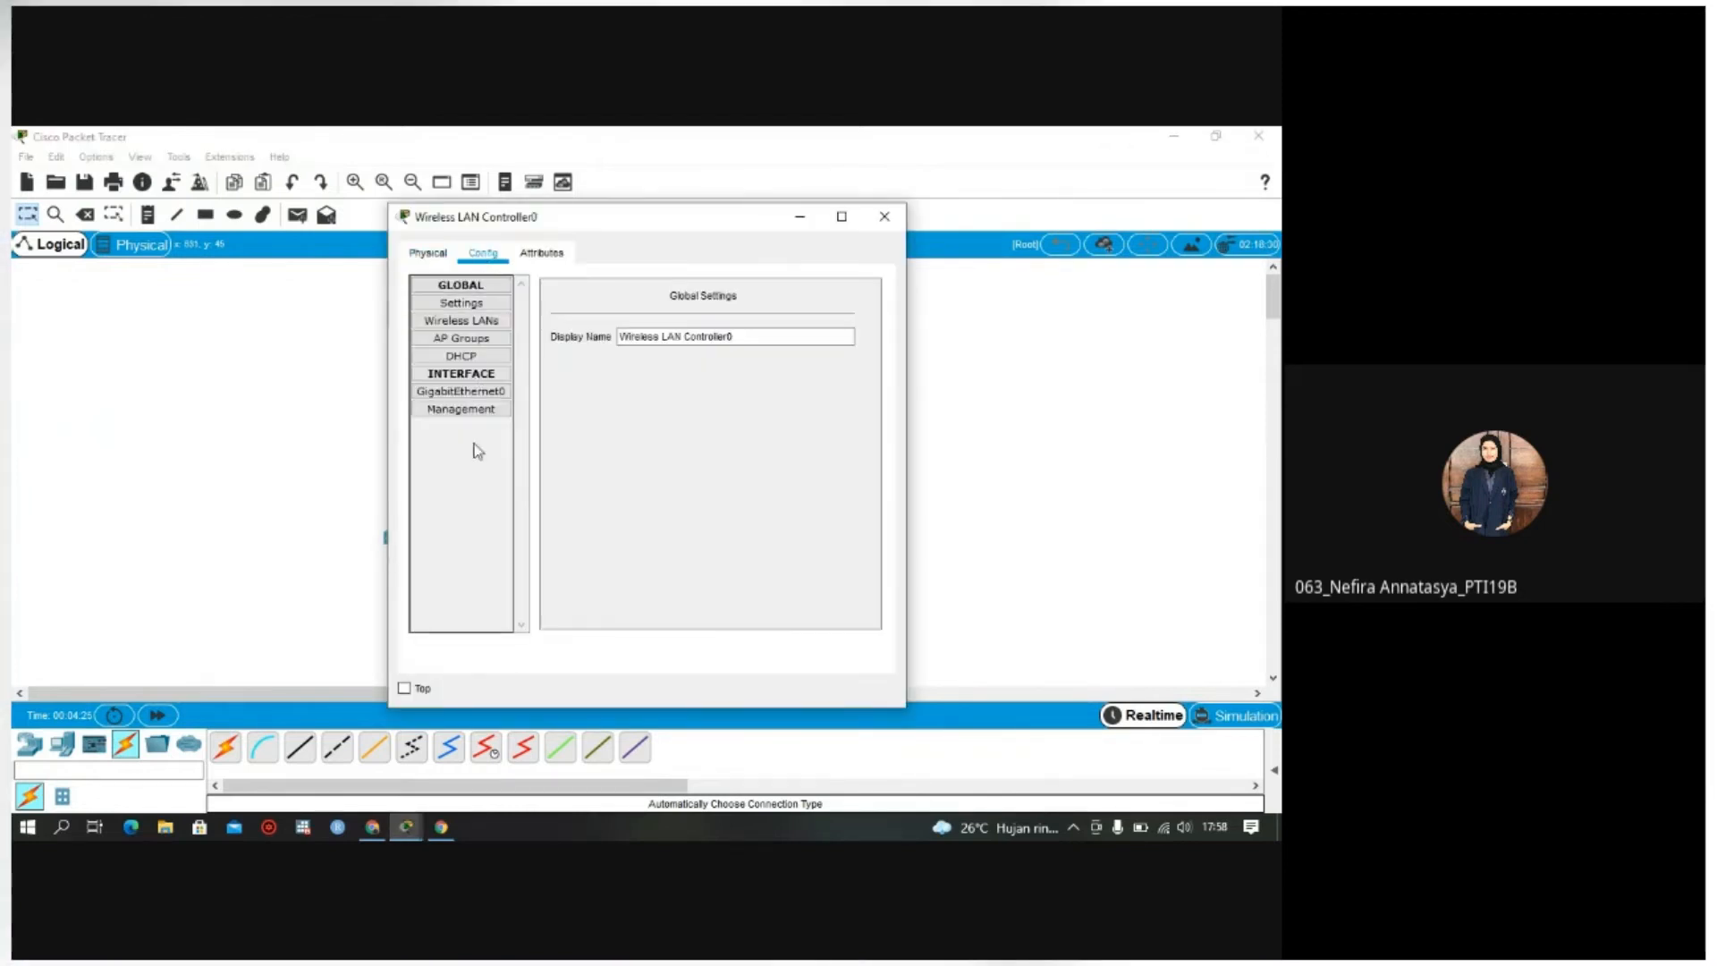
left_click(482, 410)
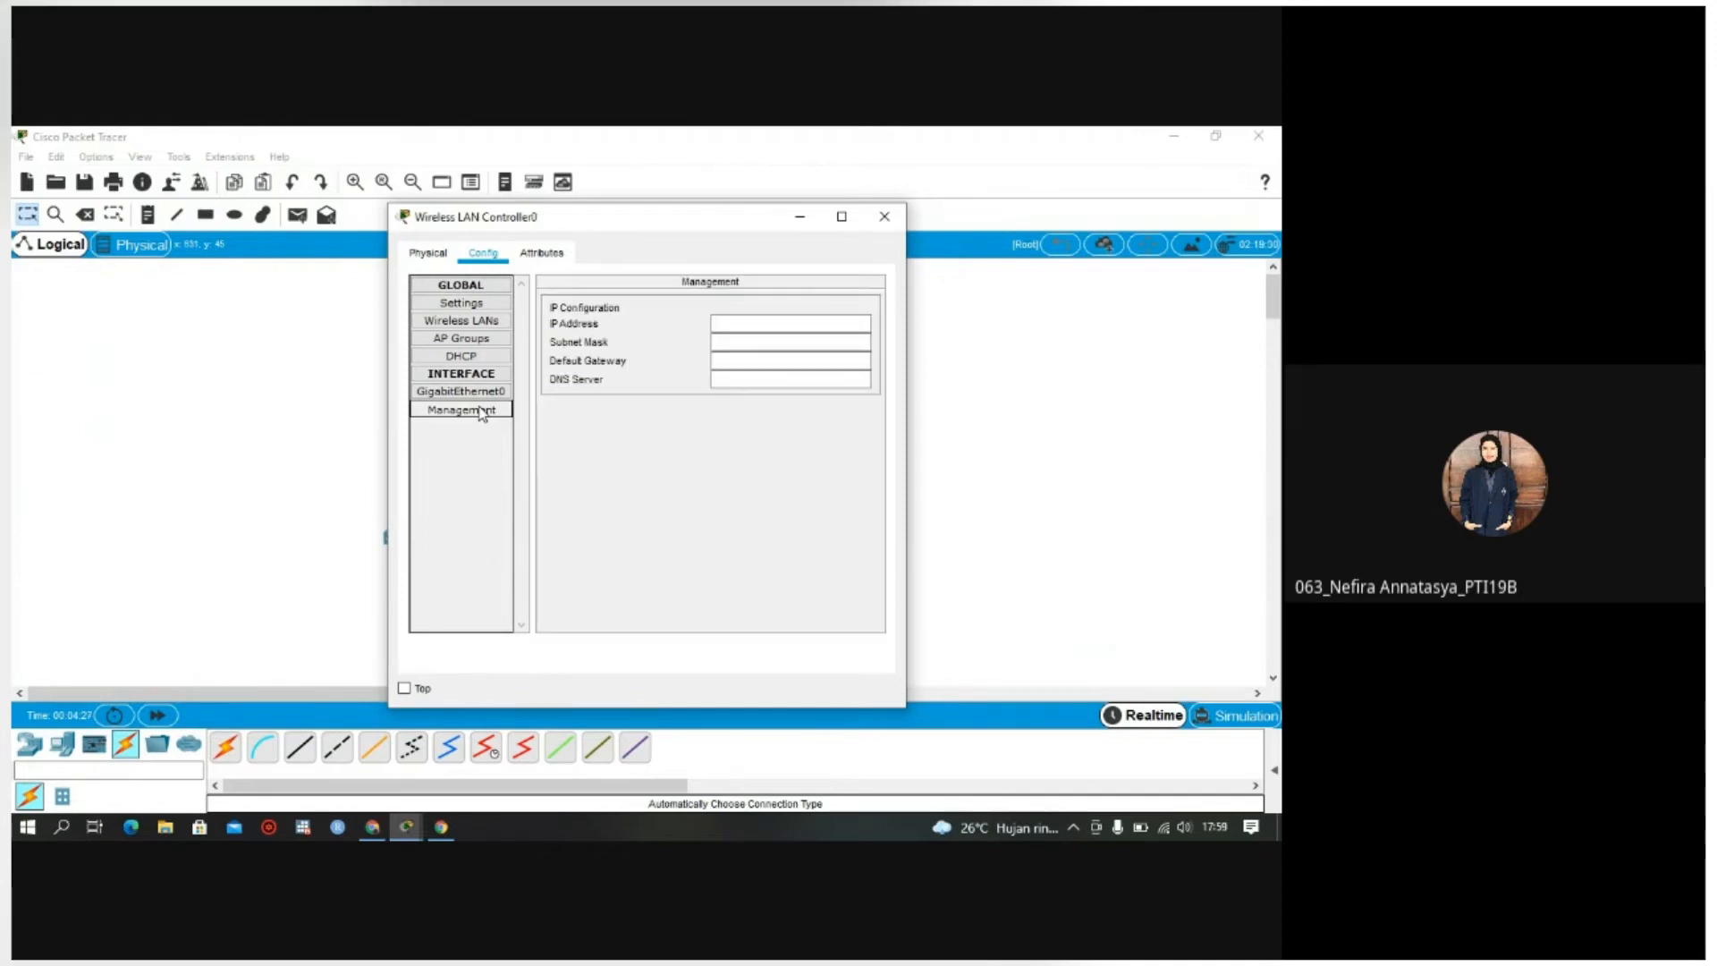
left_click(786, 322)
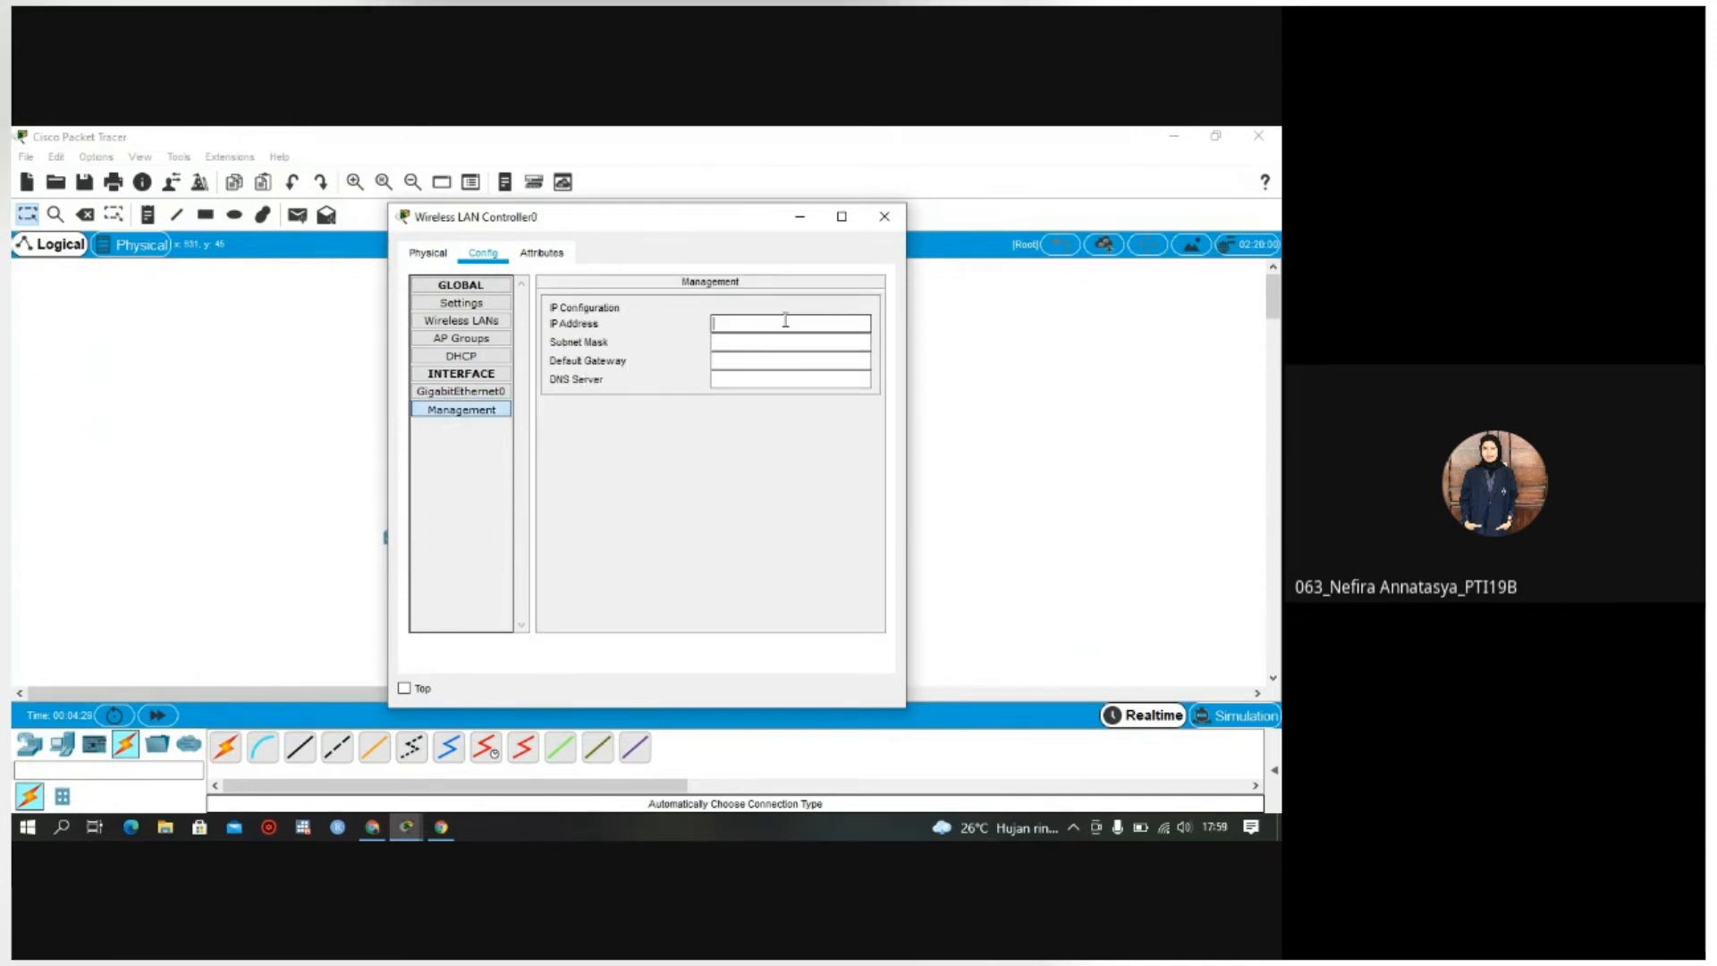
type("192.168.1.2")
left_click(788, 338)
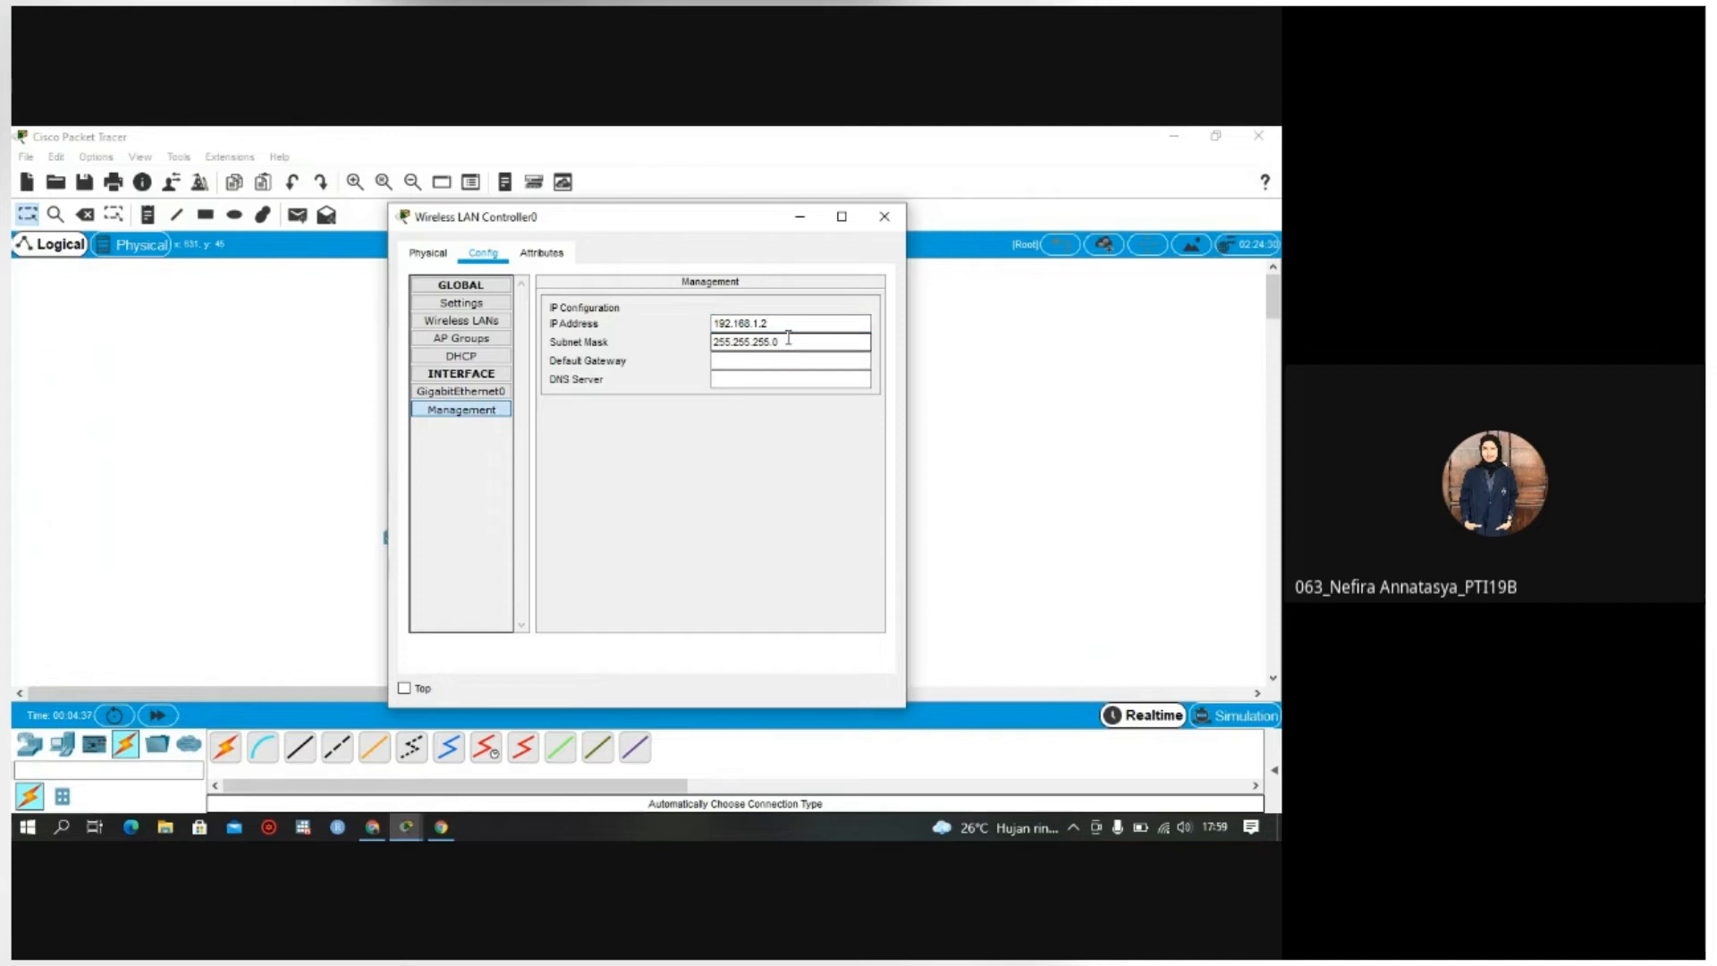
type("255")
key("BackSpace")
key("BackSpace")
key("BackSpace")
Step: Set the wireless LAN controller's default gateway to 192.168.1.1 and its DNS server to 8.8.8.8
left_click(785, 359)
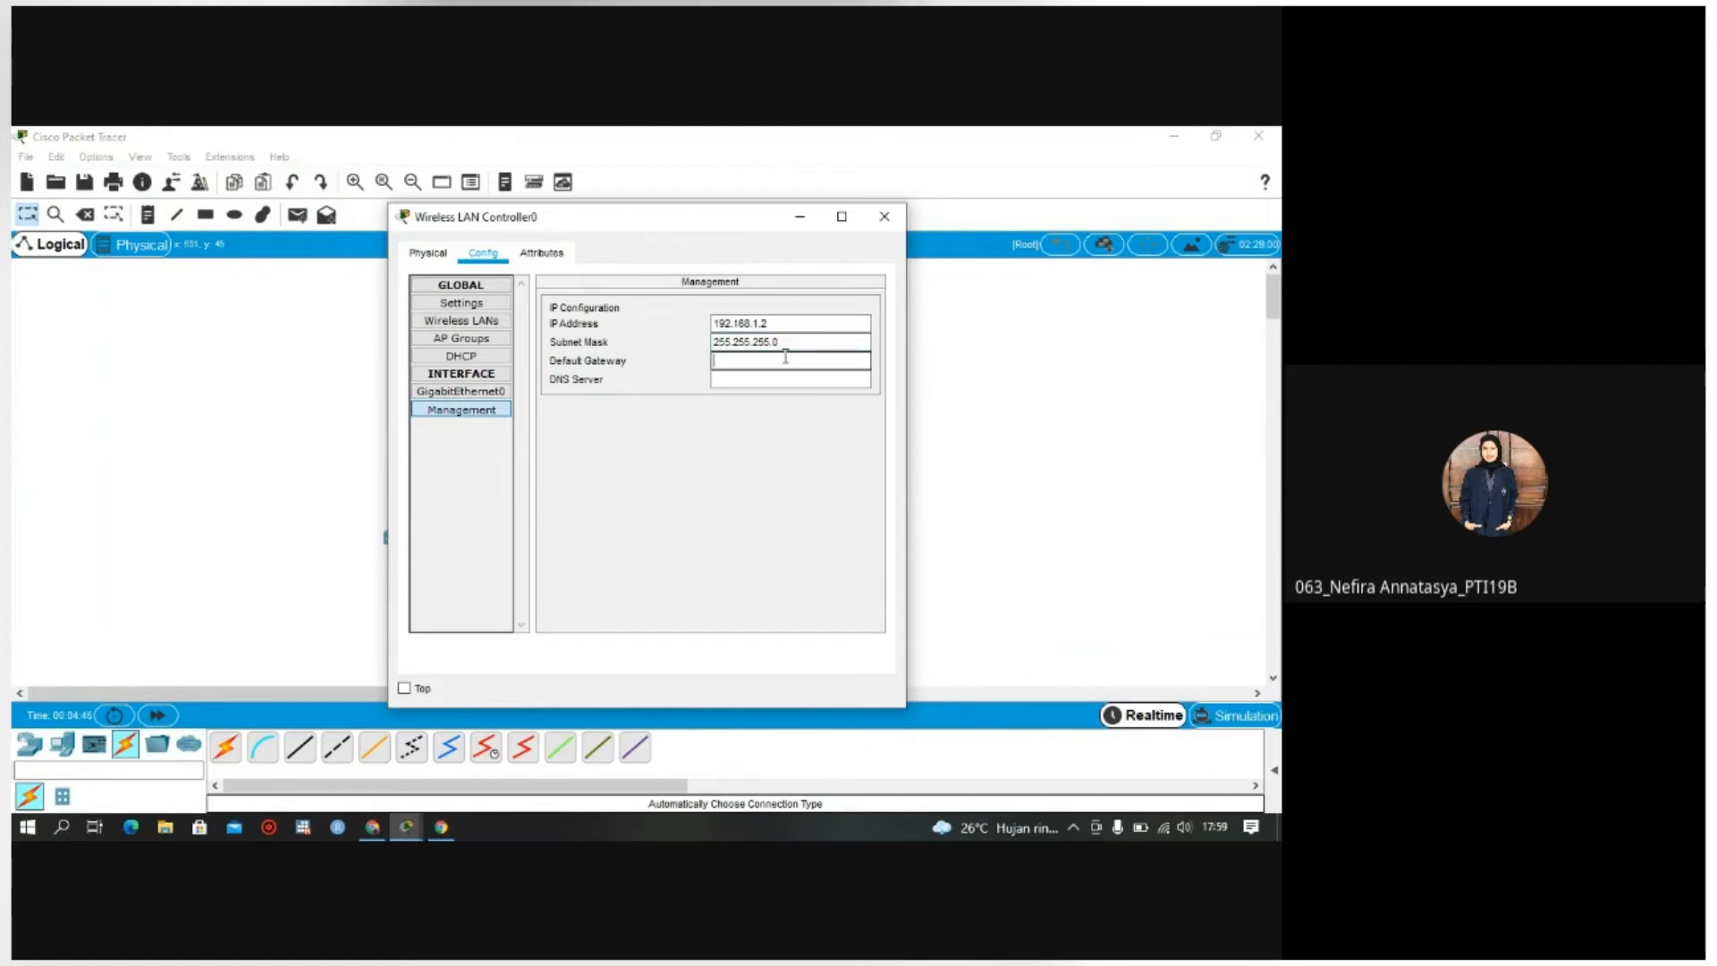
type("192.168.1.1")
left_click(794, 378)
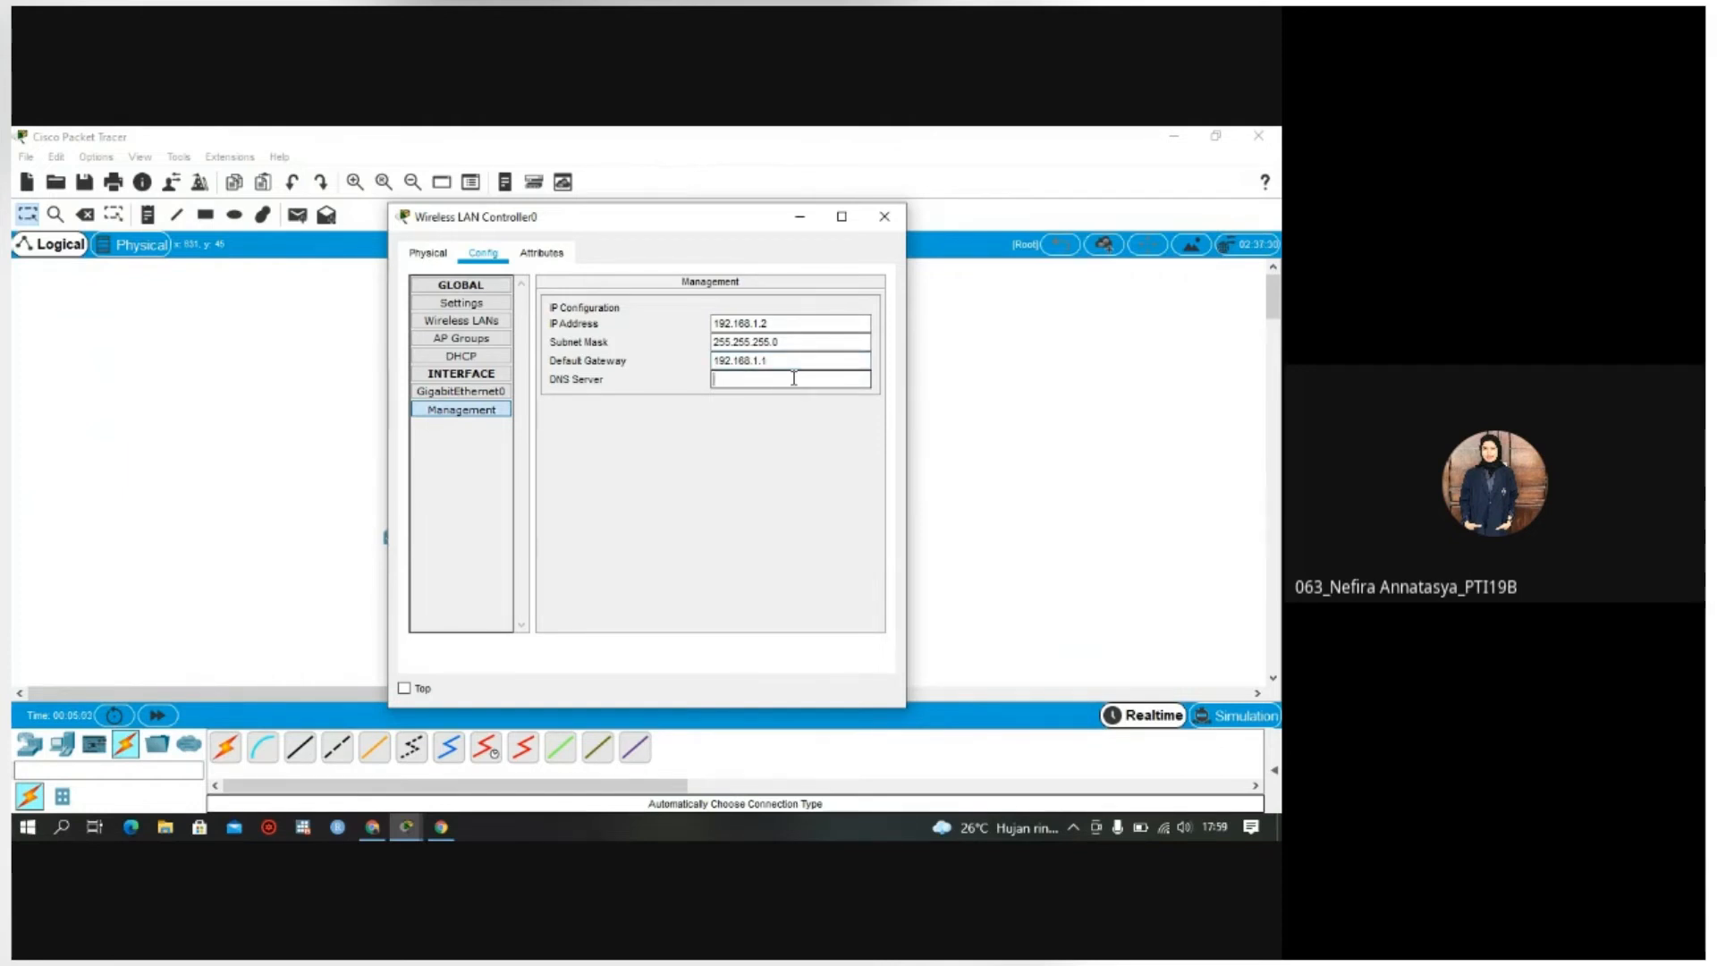
type("8.8.8.8")
left_click(887, 216)
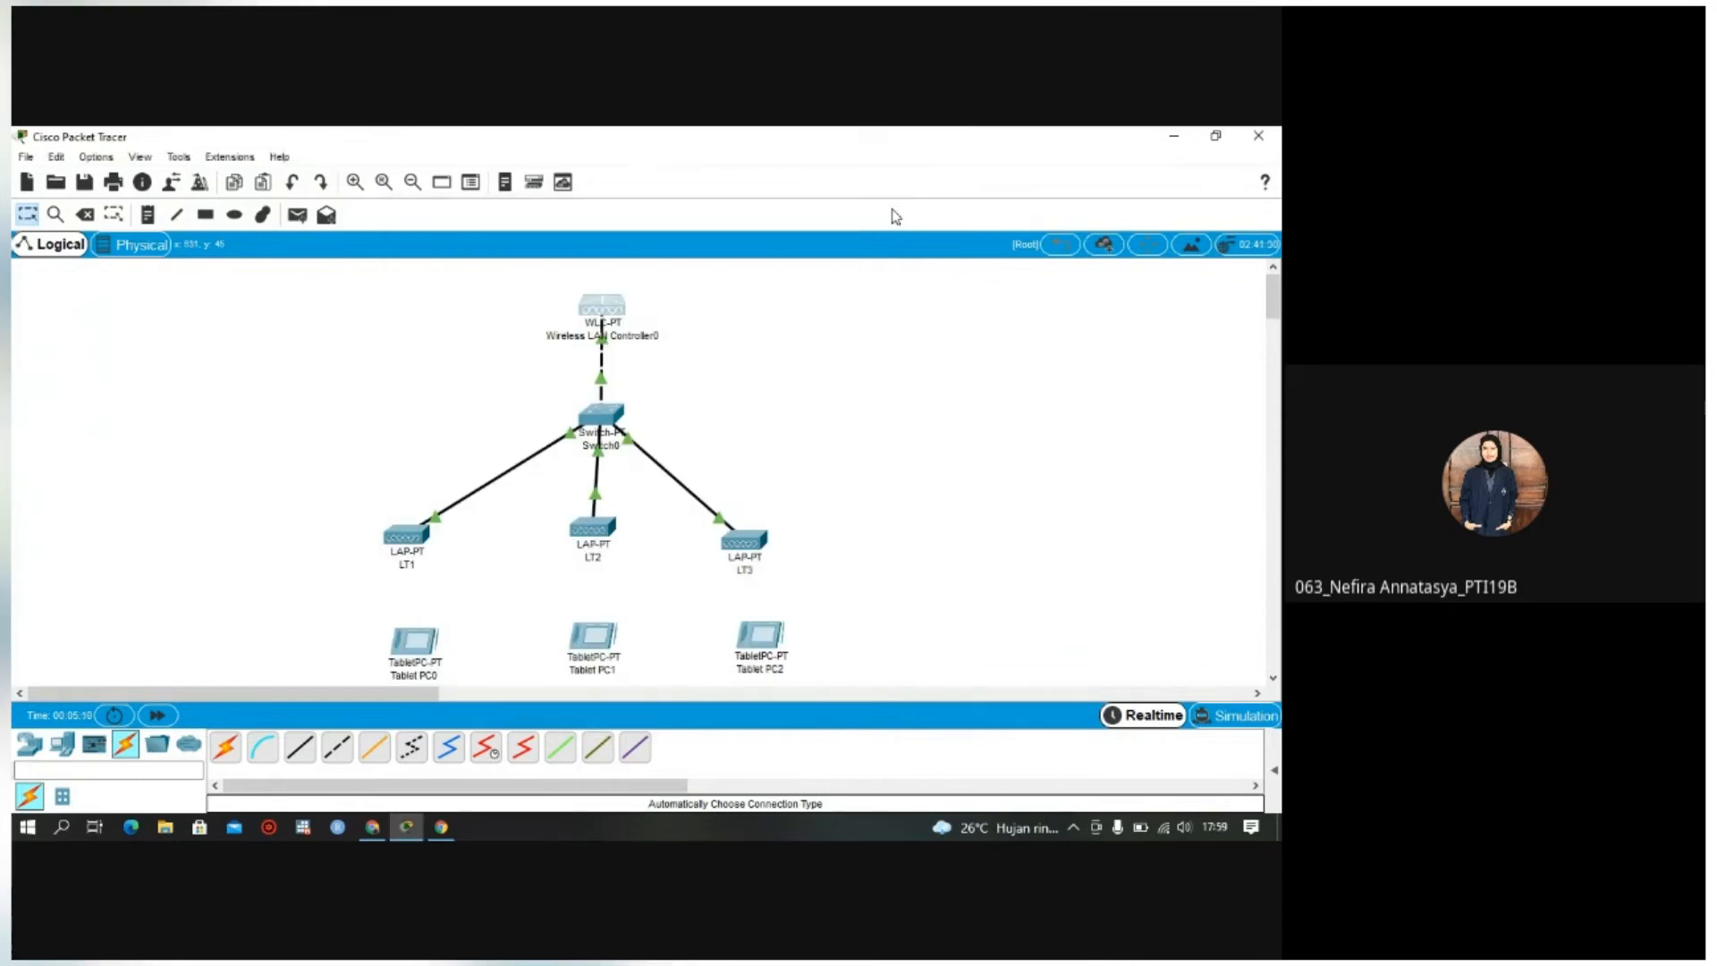
Step: Set the SSID of Tablet PC0's Wireless0 interface to AP1
left_click(399, 658)
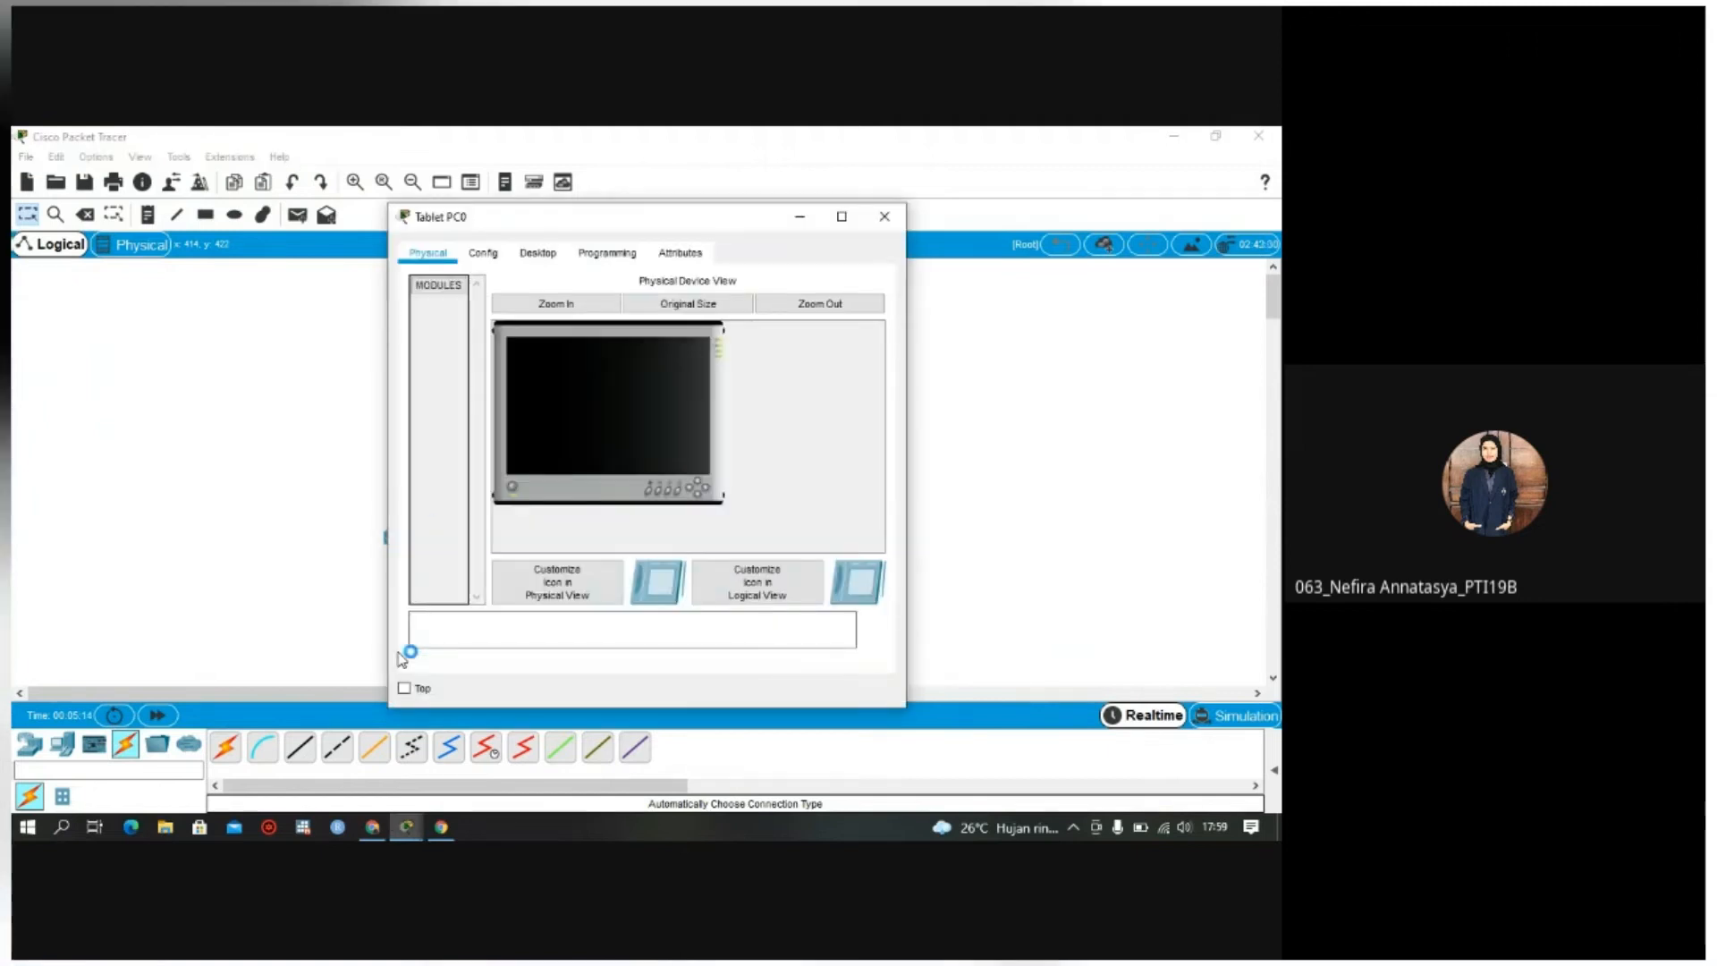
left_click(483, 253)
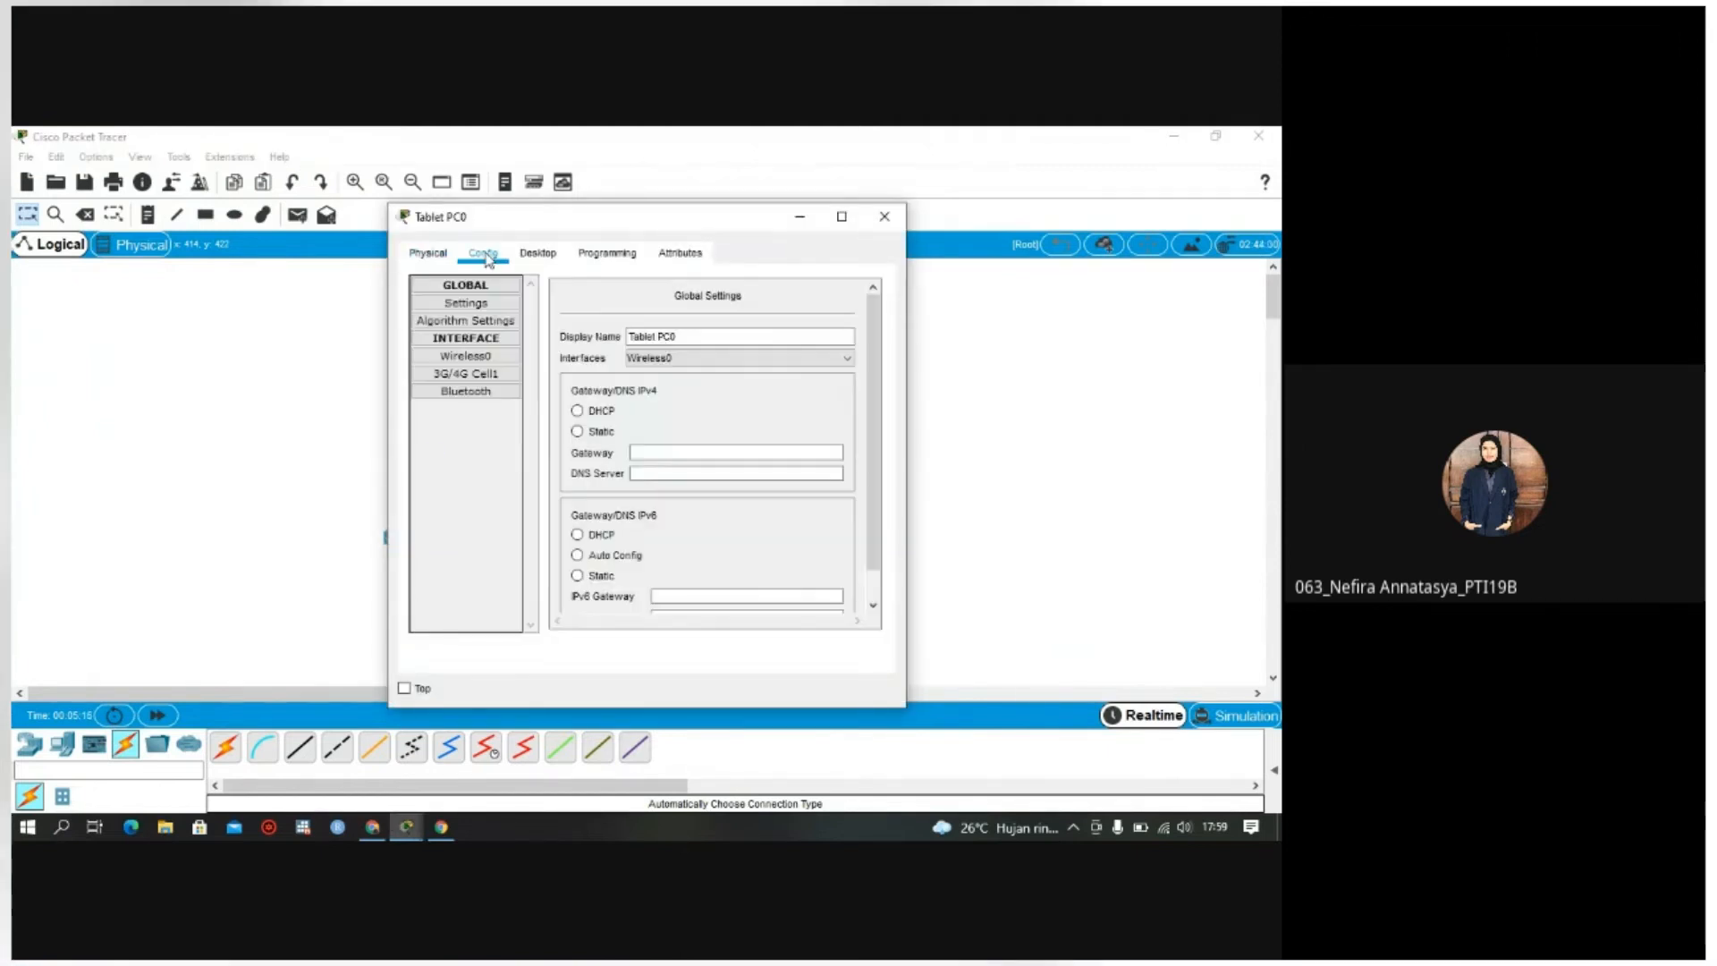
left_click(466, 357)
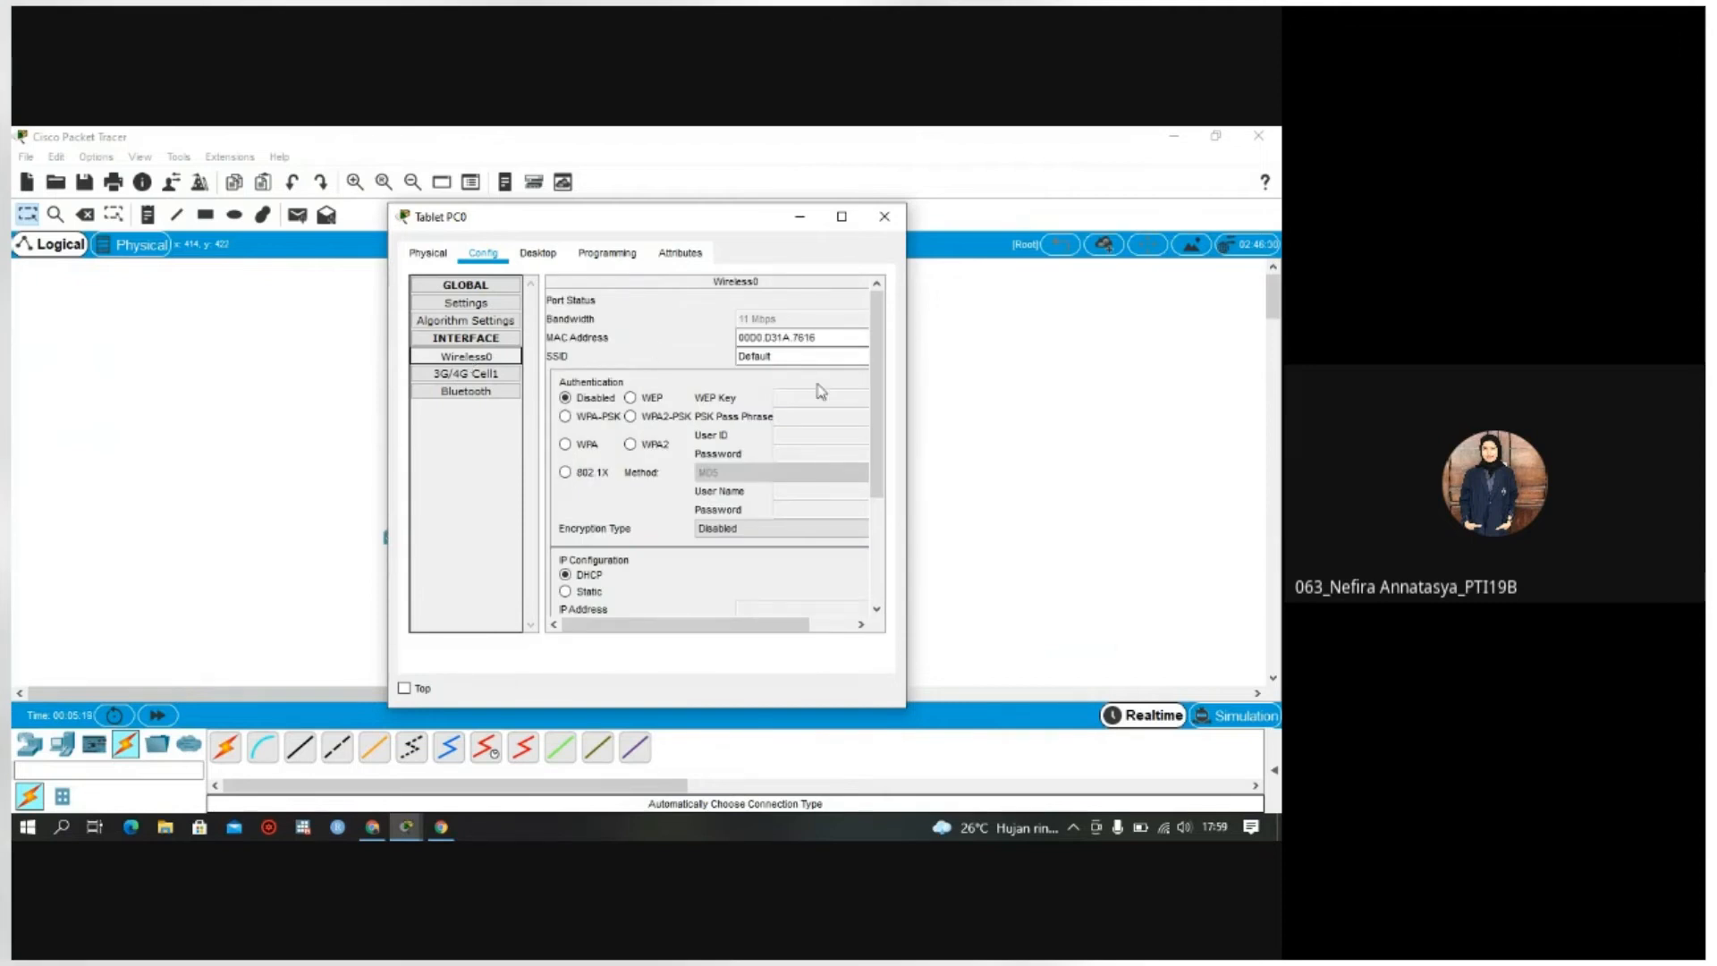
double_click(813, 357)
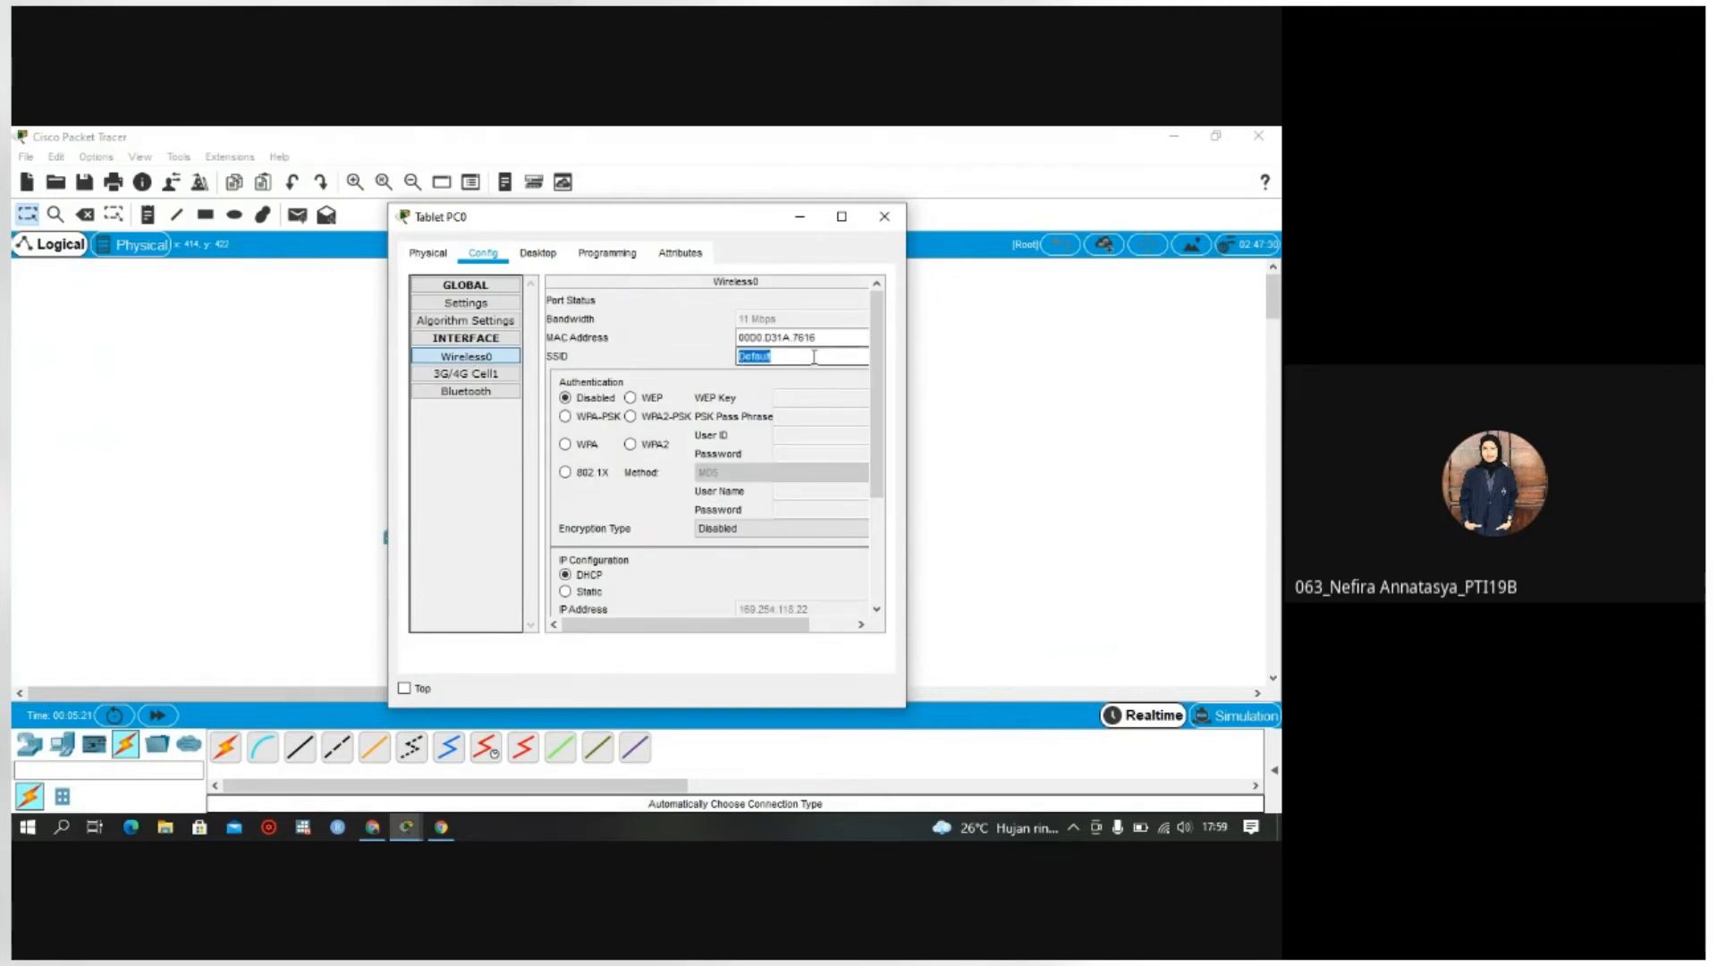
type("AP1")
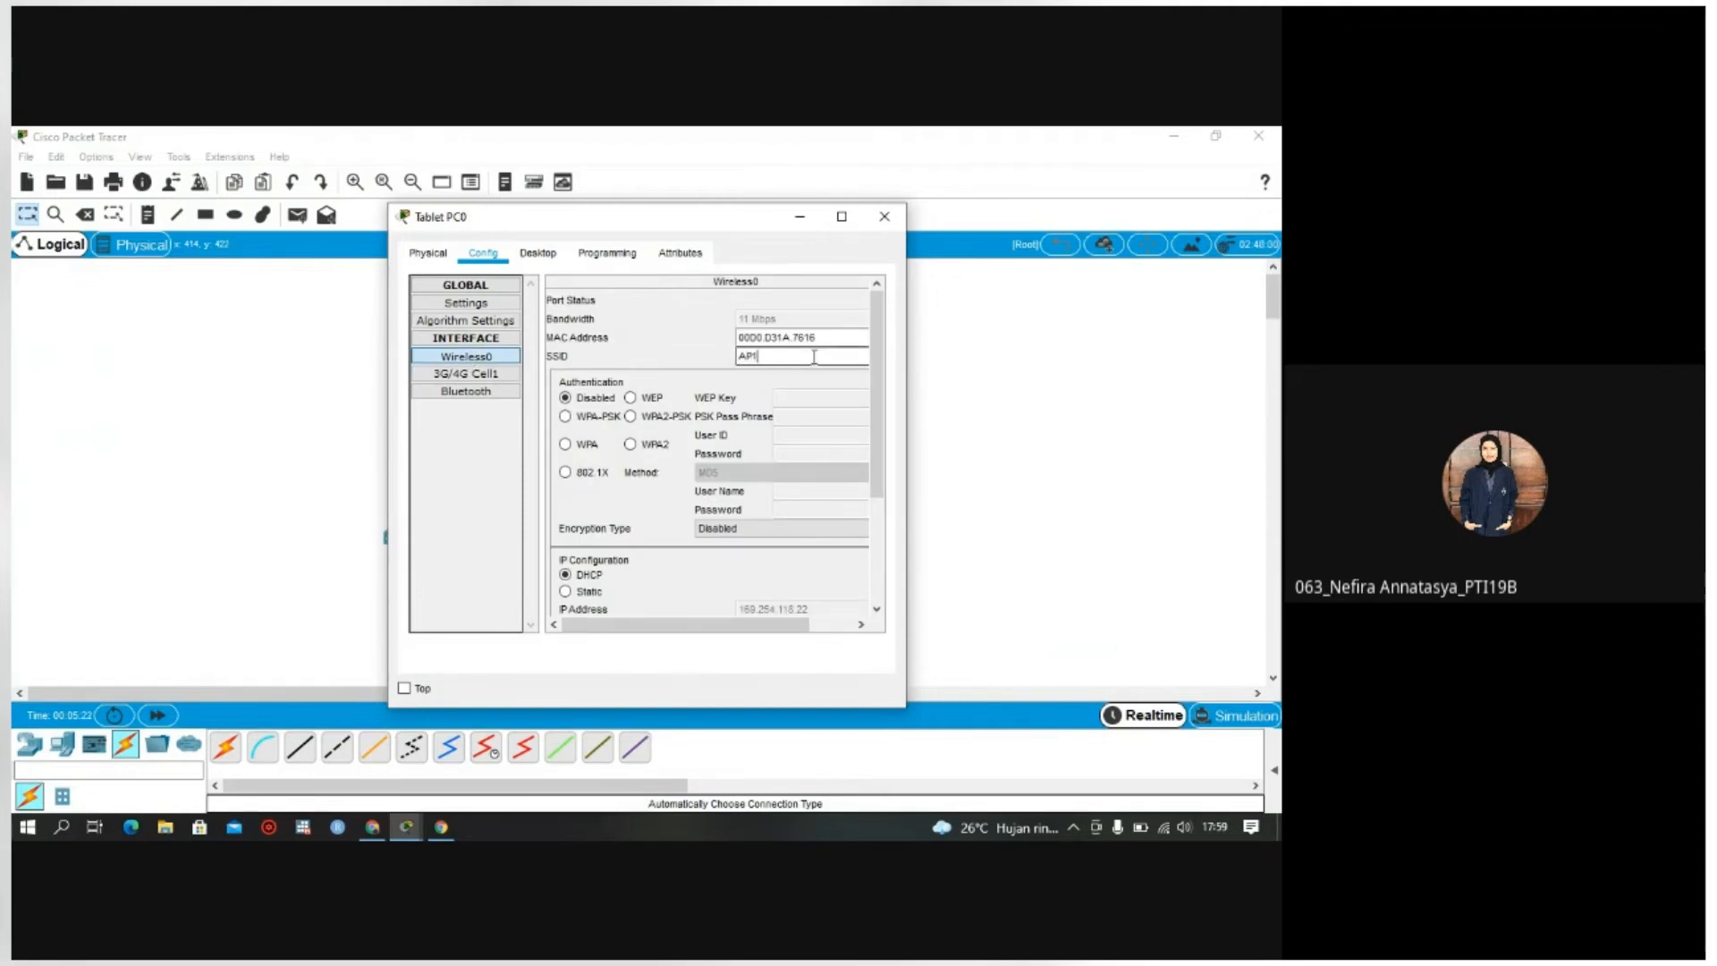
Step: Set the SSID of Tablet PC1's Wireless0 interface to AP2
left_click(884, 217)
left_click(615, 641)
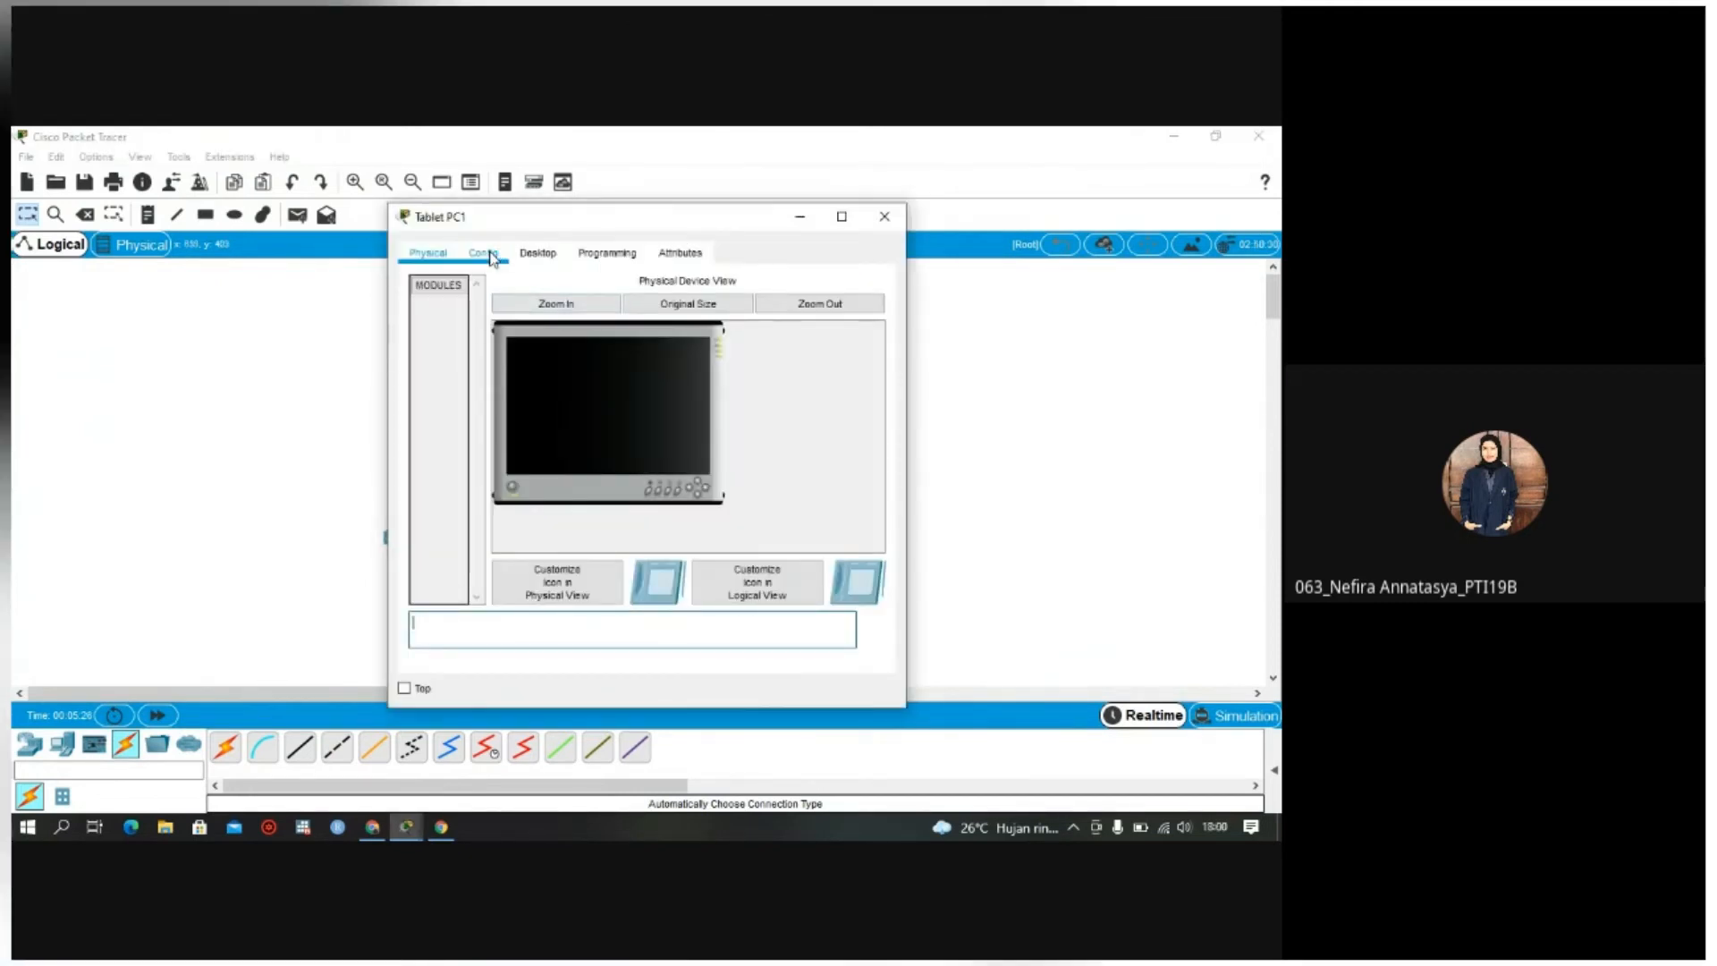
left_click(483, 253)
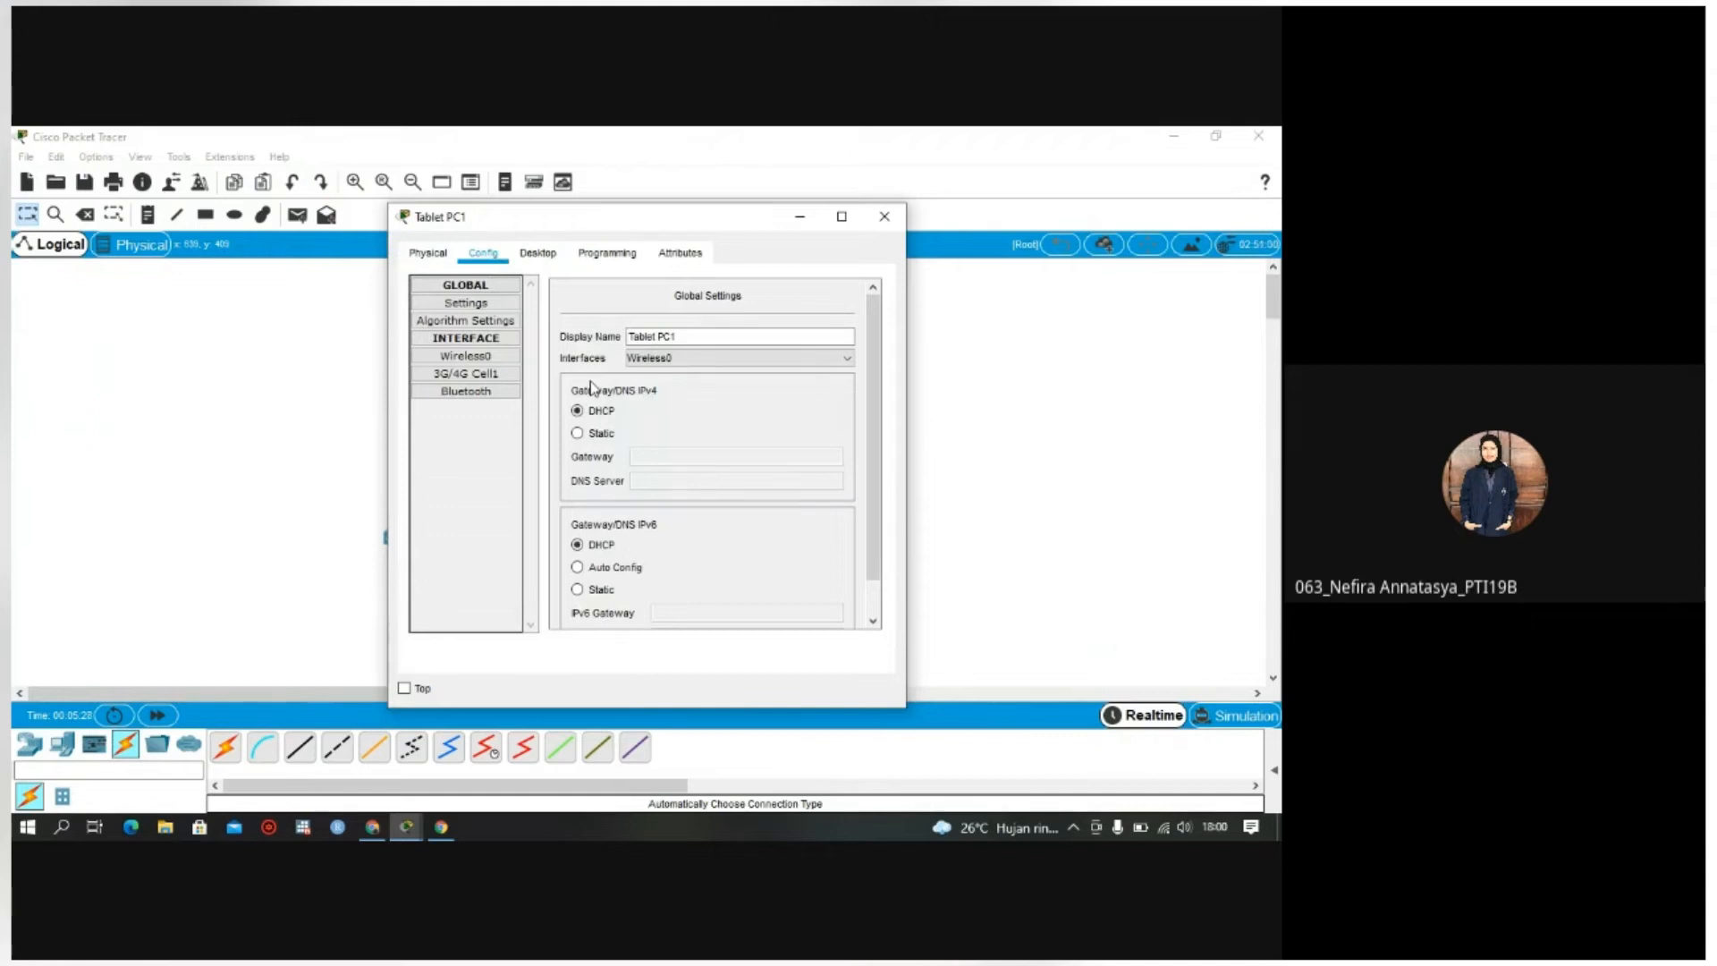
left_click(483, 358)
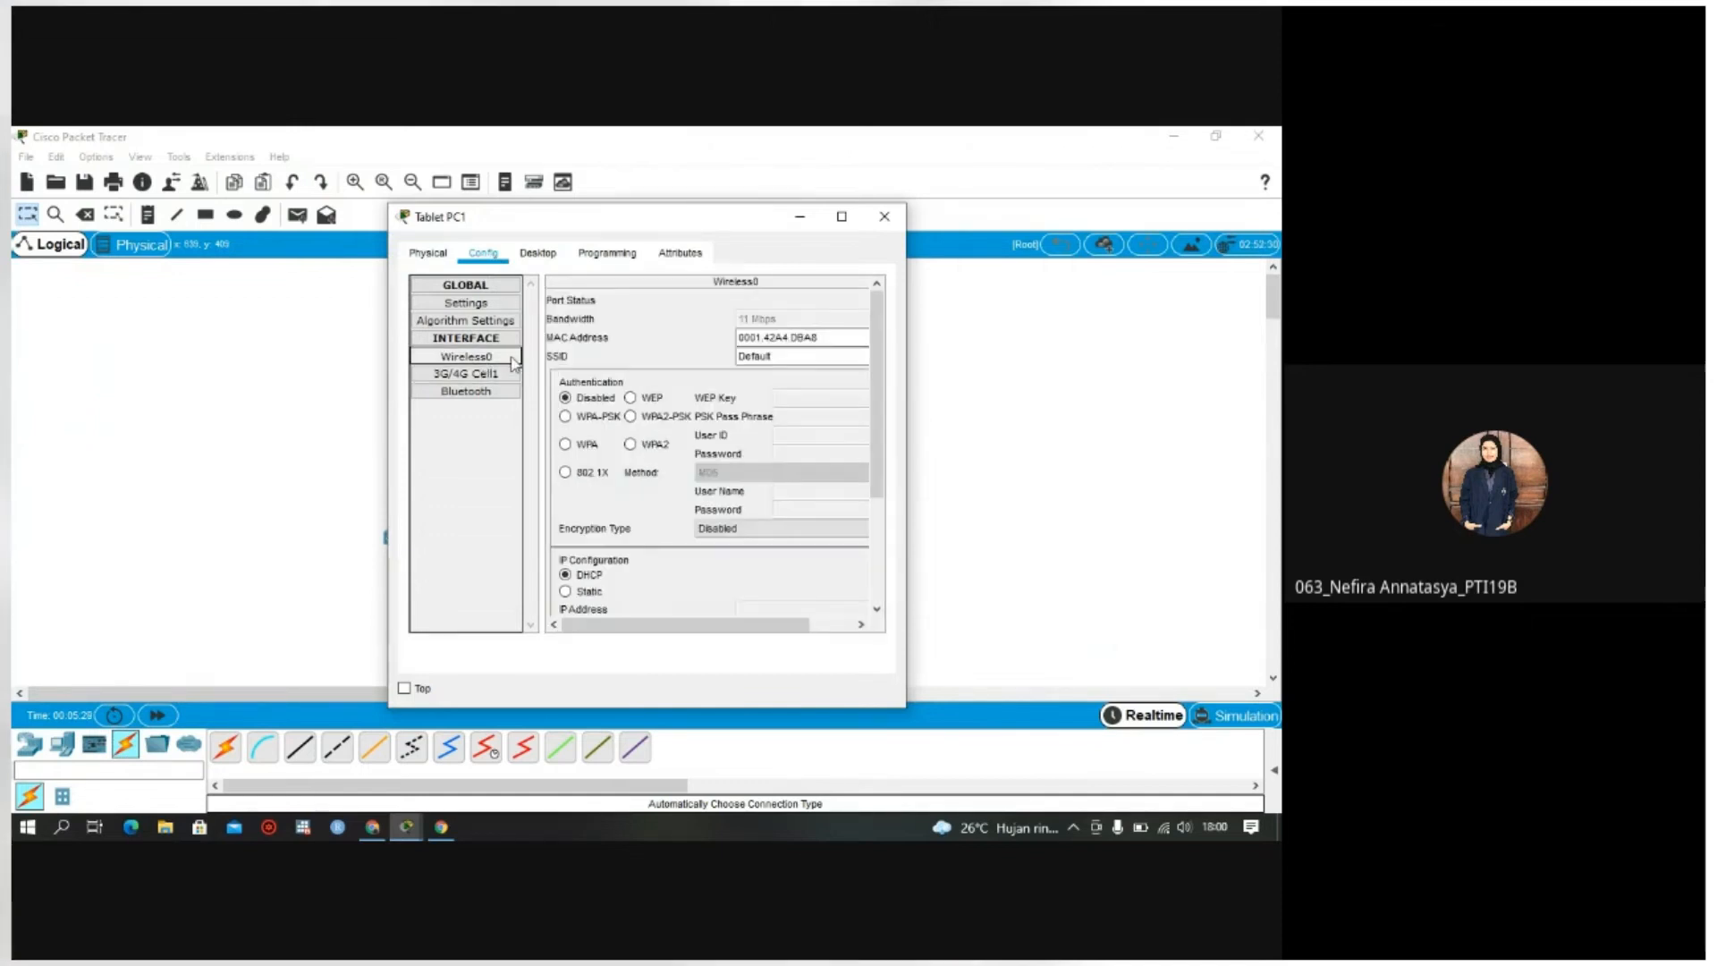
left_click(810, 358)
double_click(810, 358)
type("AP2")
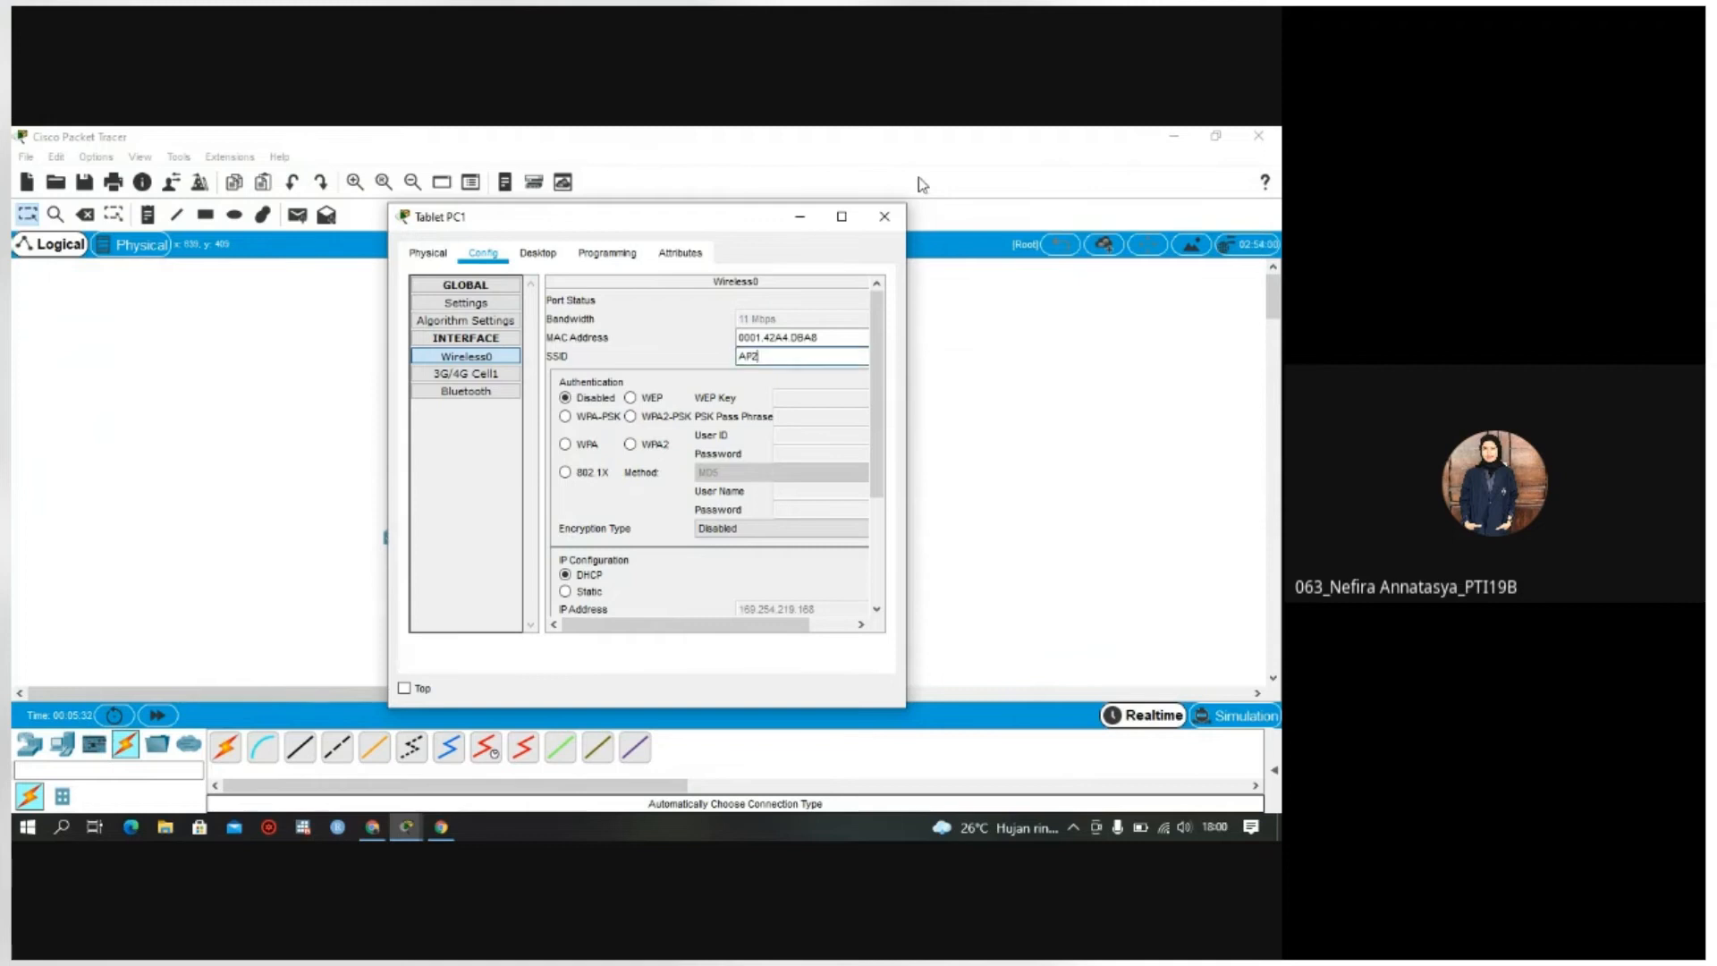
left_click(883, 216)
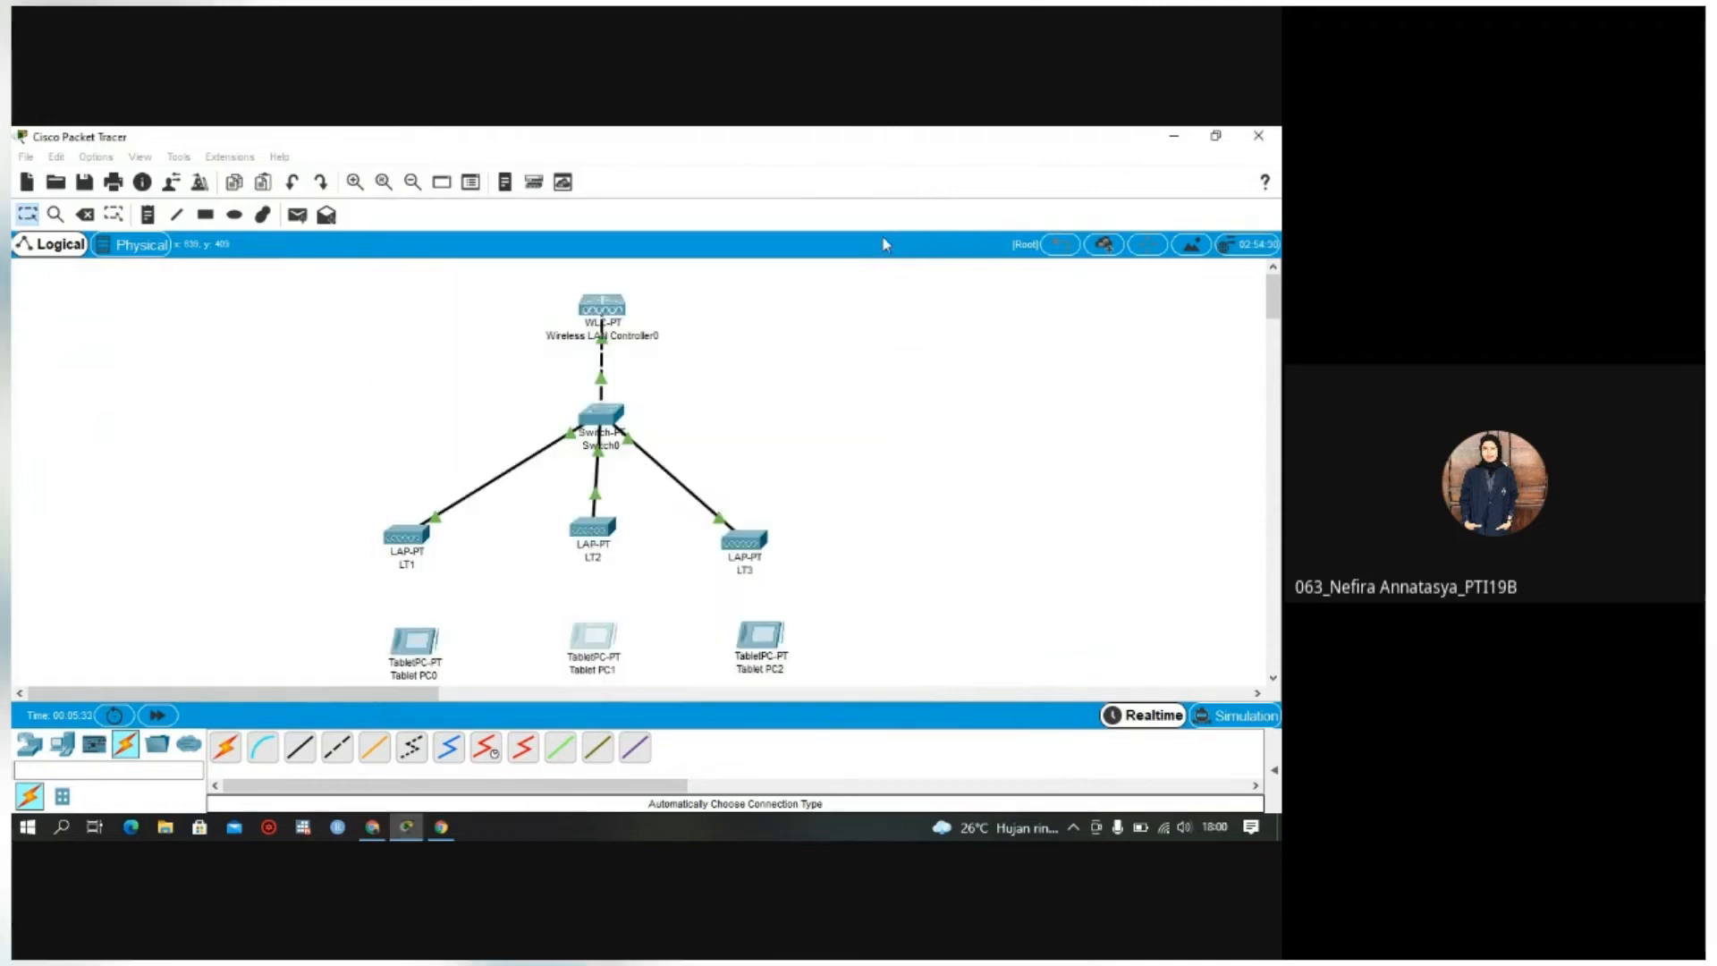
Step: Set the SSID of Tablet PC2's Wireless0 interface to AP3
left_click(762, 637)
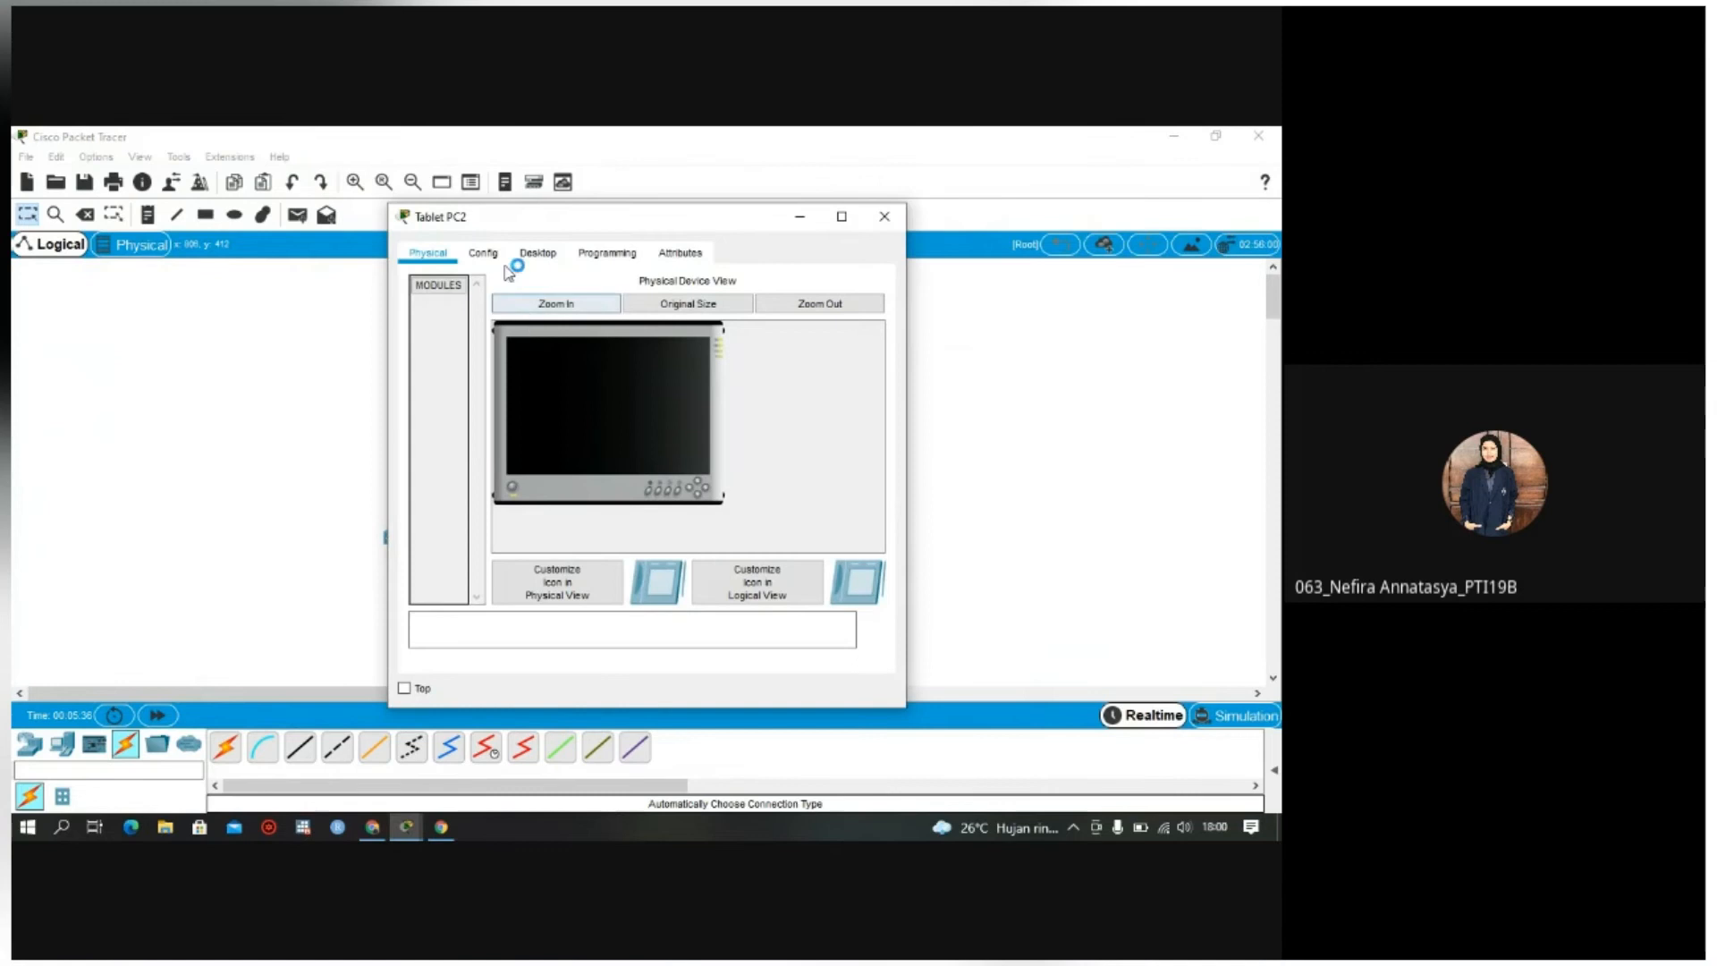
left_click(495, 258)
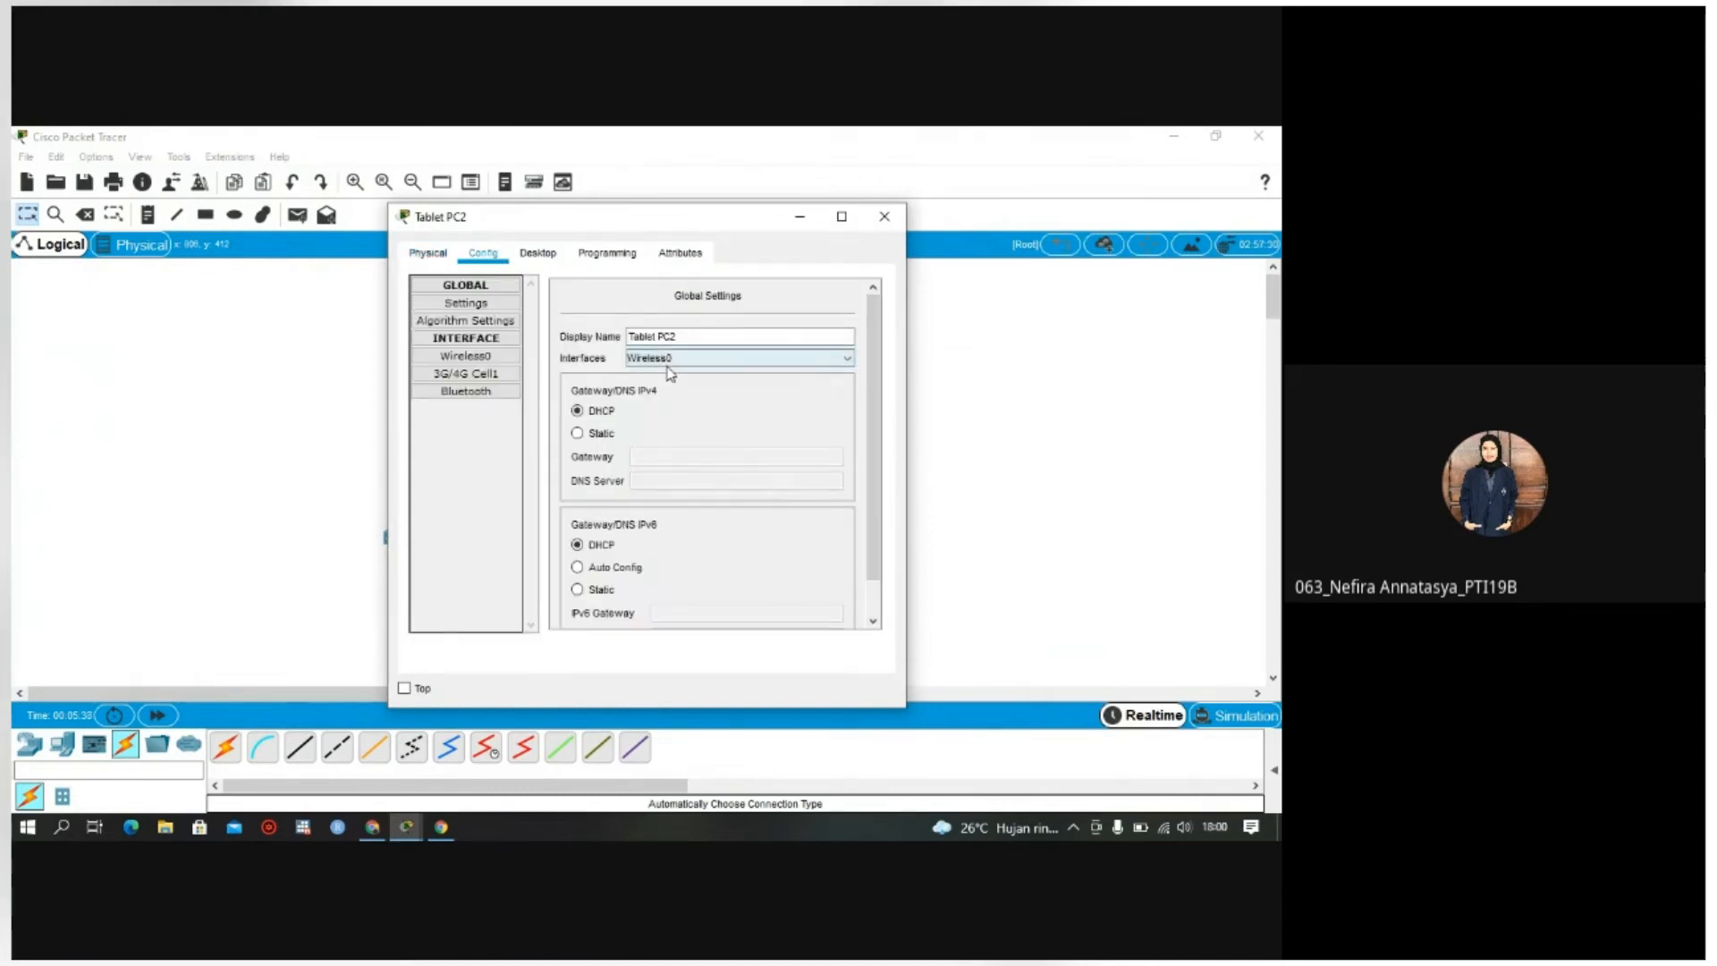
left_click(501, 360)
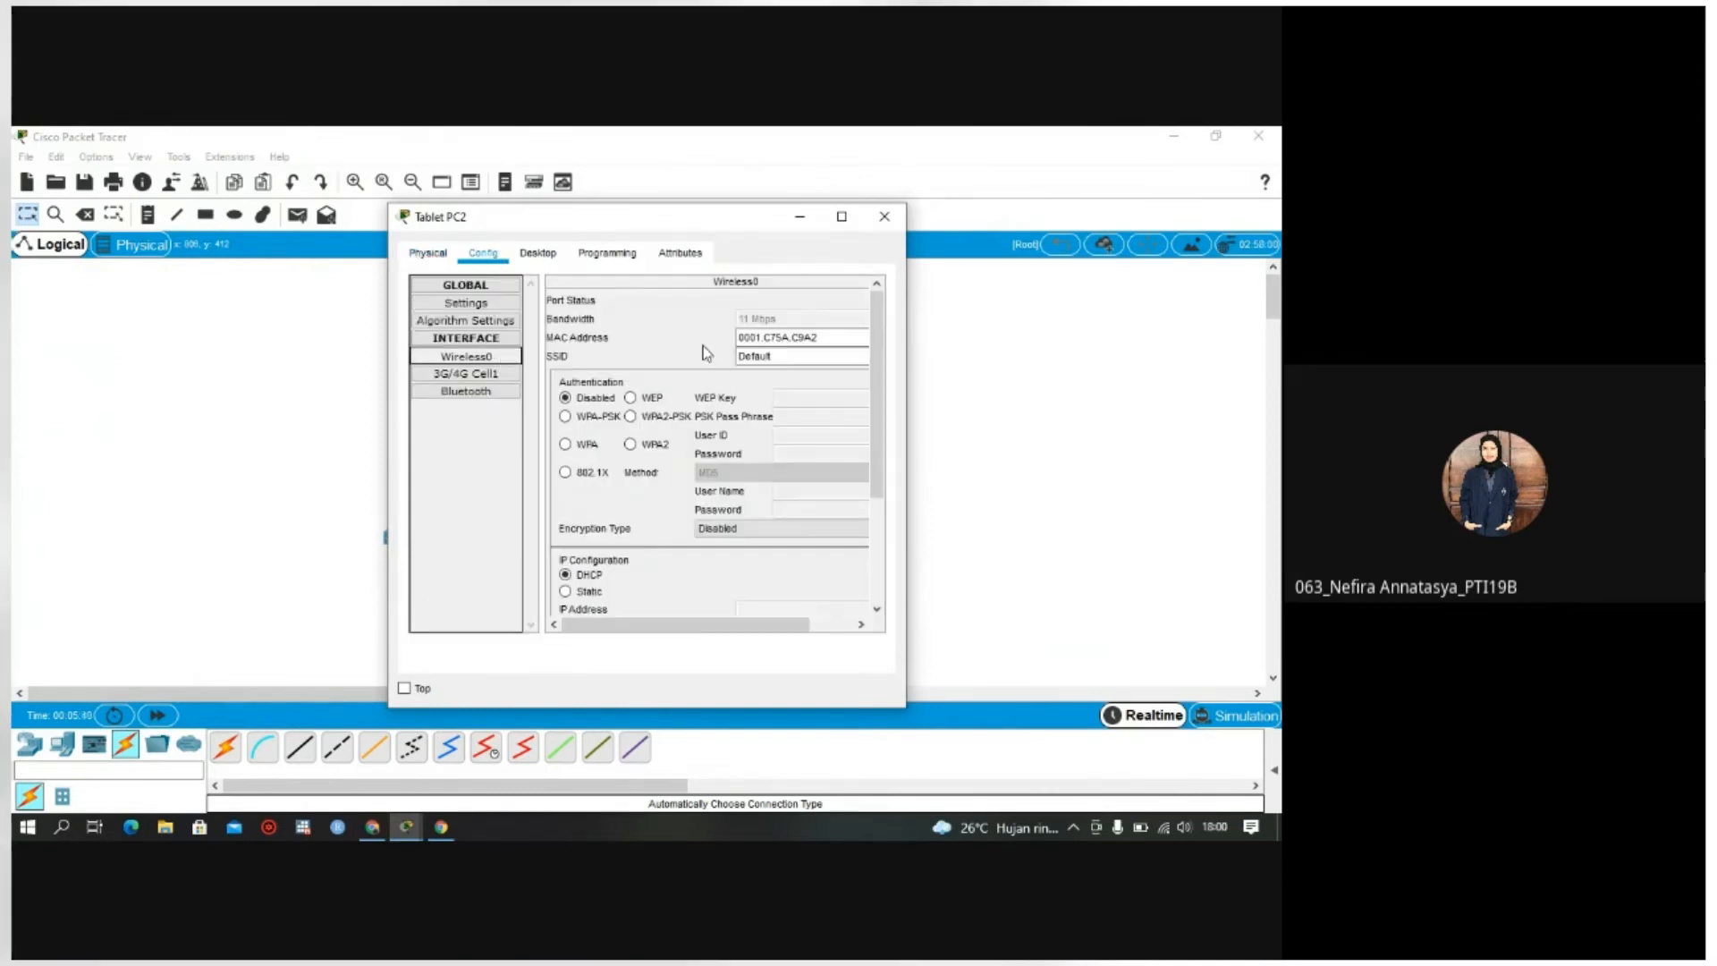
double_click(778, 355)
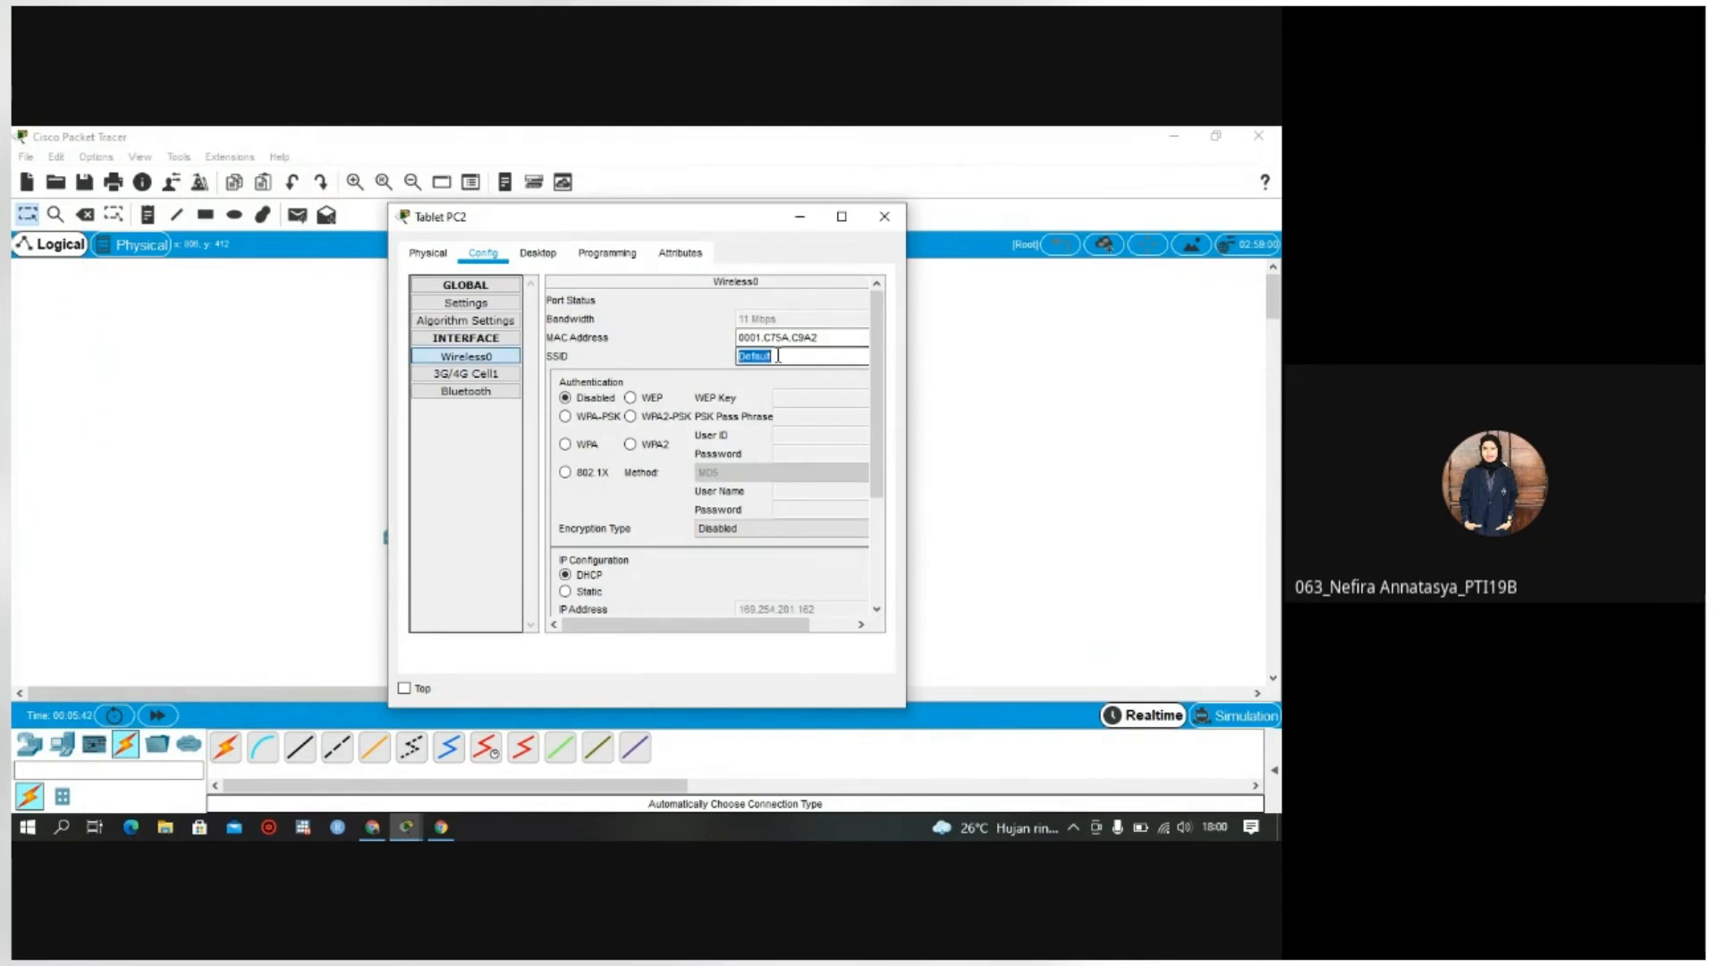
type("AP3")
left_click(898, 220)
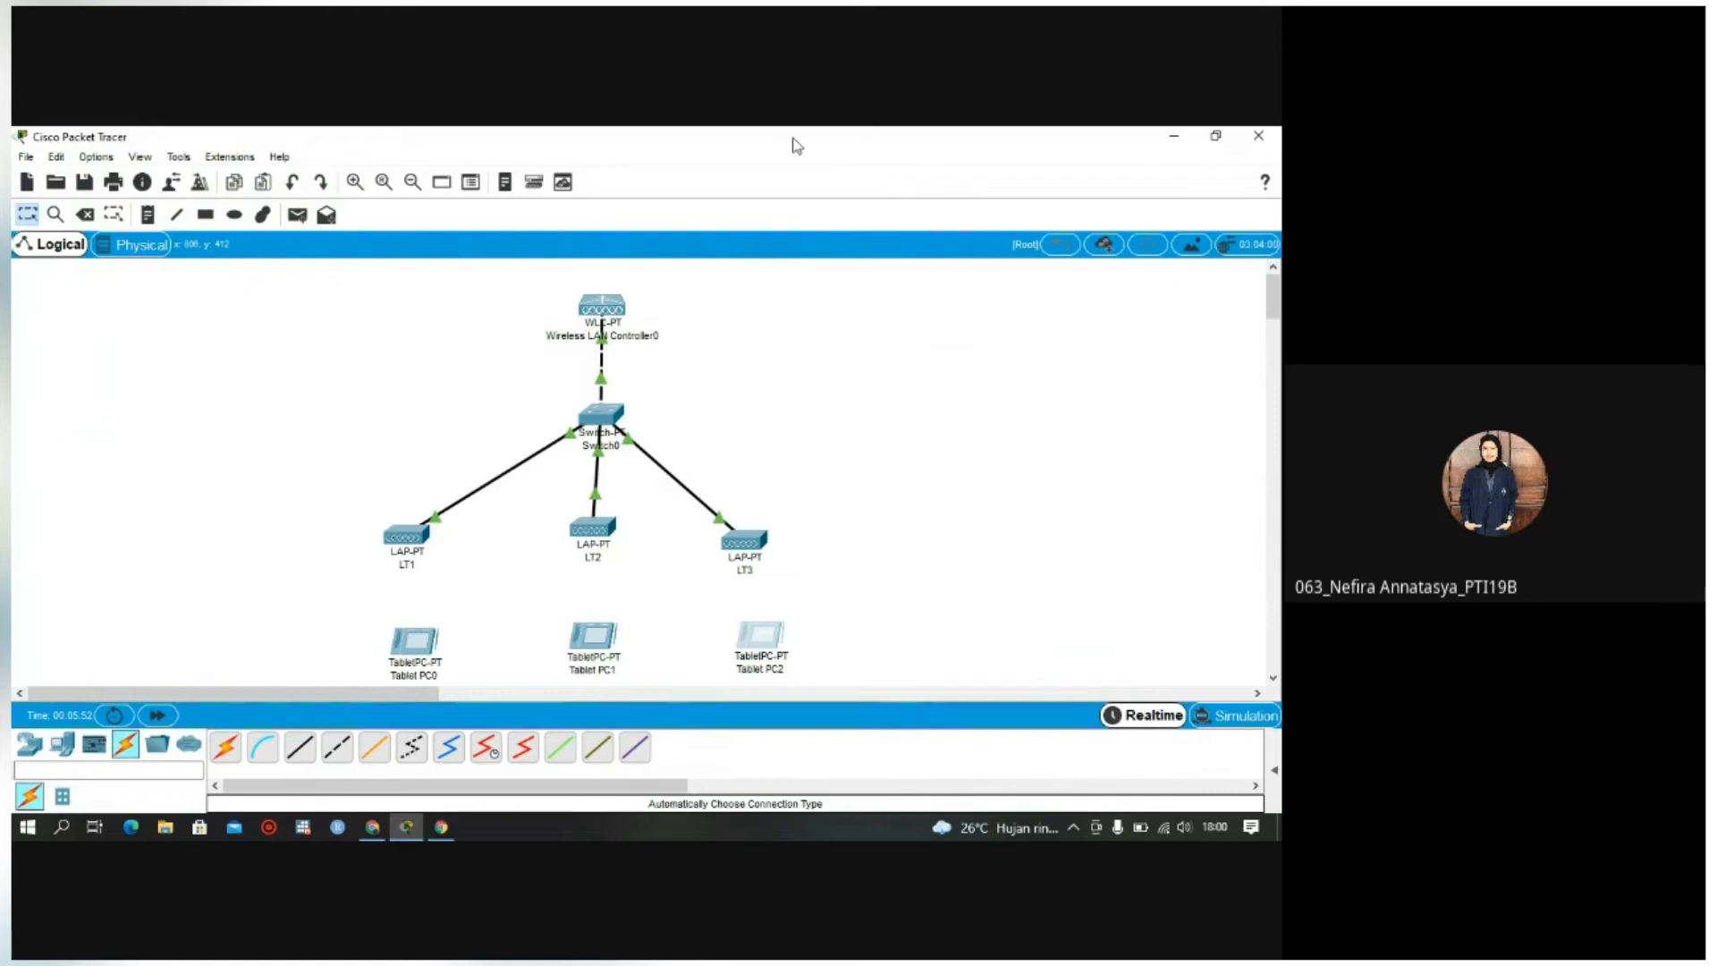
Step: Turn on the DHCP service for Wireless LAN Controller0's Management interface and enter the owner's first name as the pool name
left_click(604, 315)
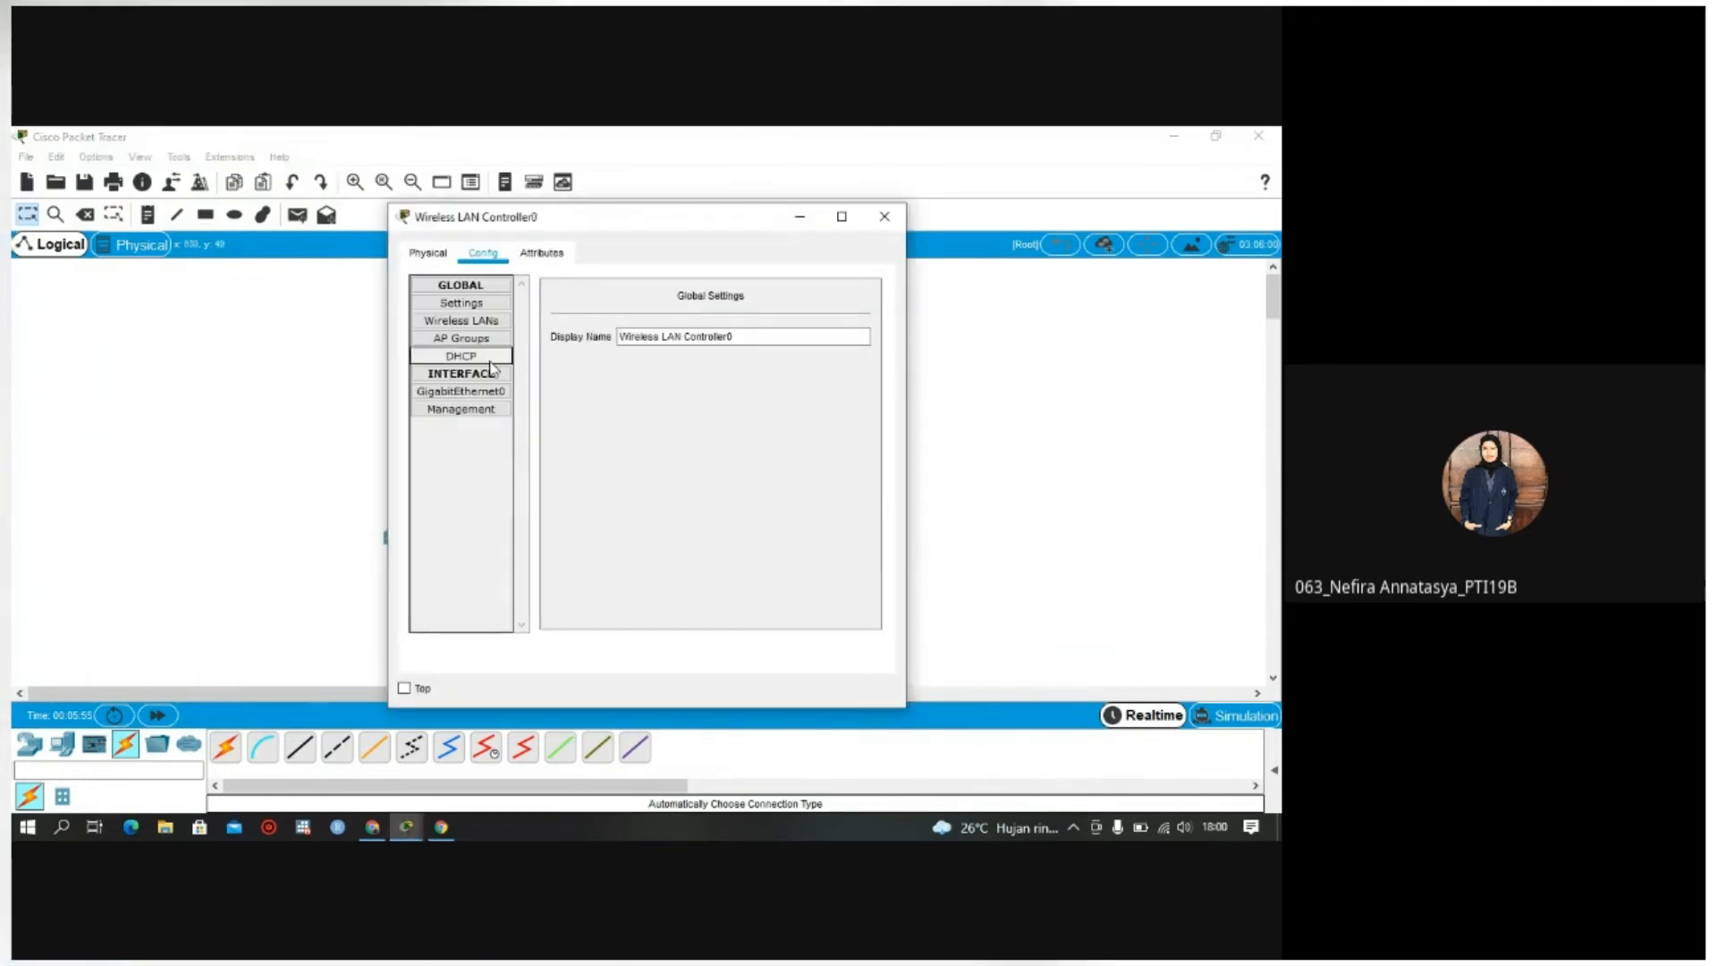
left_click(462, 356)
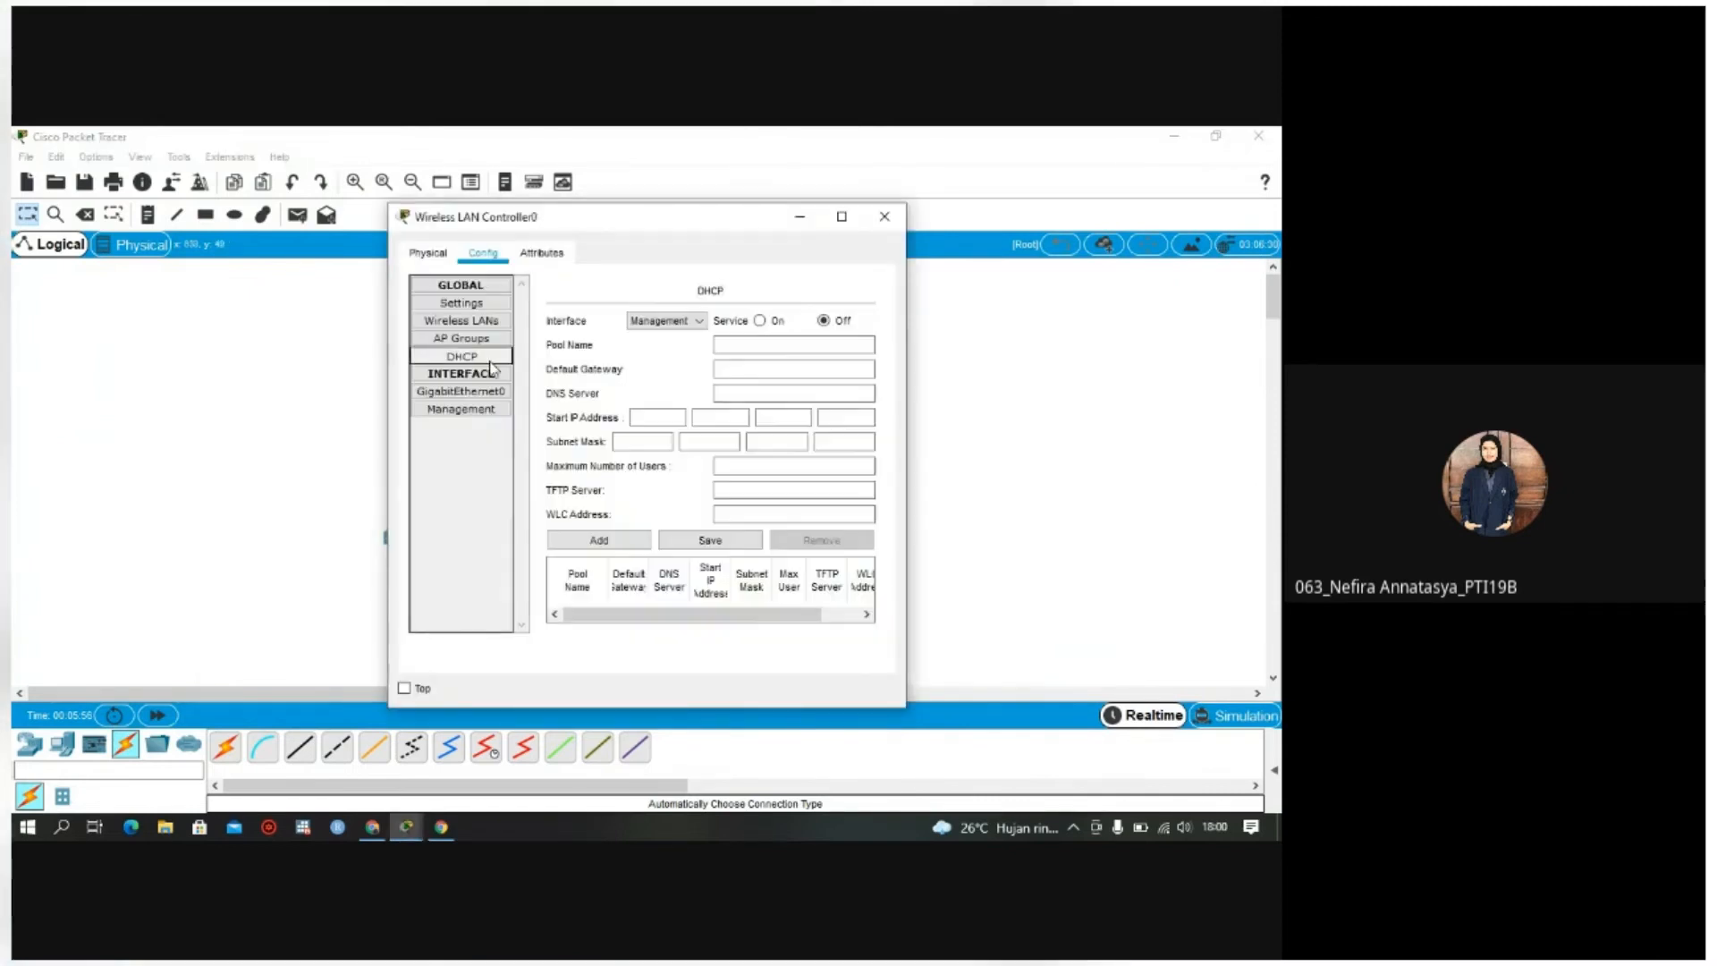
left_click(761, 321)
left_click(757, 349)
type("192.168")
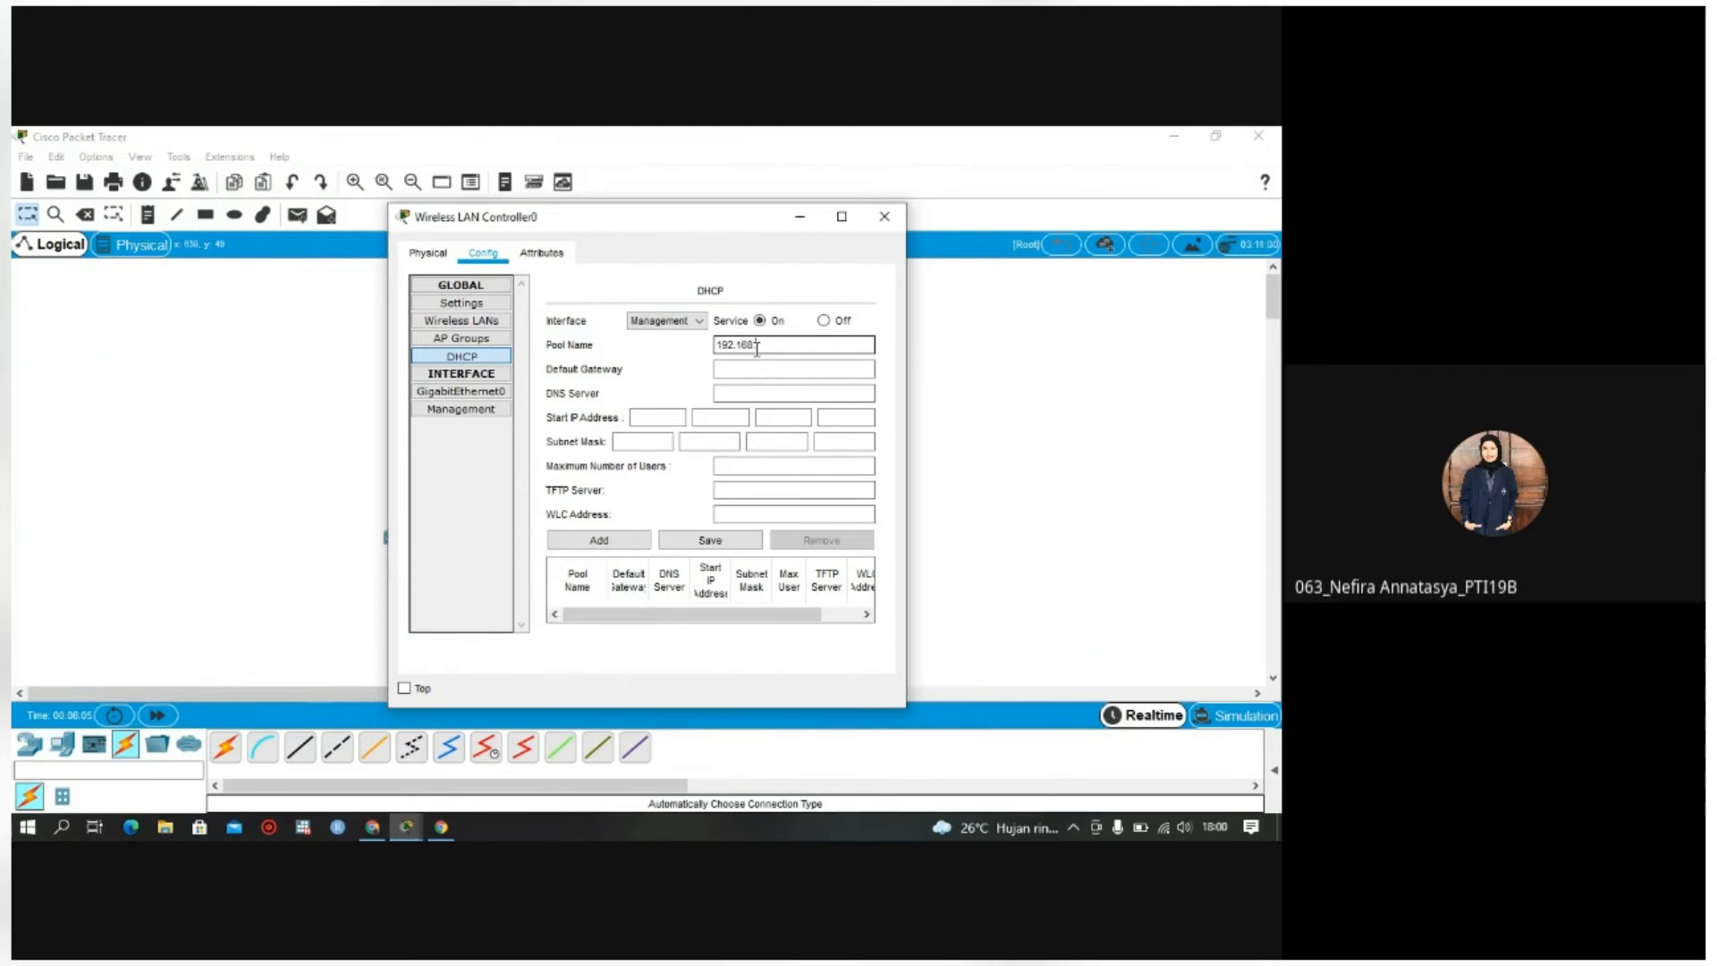
key("BackSpace")
key("BackSpace")
key("BackSpace")
key("BackSpace")
key("BackSpace")
key("BackSpace")
key("BackSpace")
type("NEFIRA")
Step: Set the DHCP pool's default gateway to 192.168.1.1 and its DNS server to 8.8.8.8
left_click(759, 367)
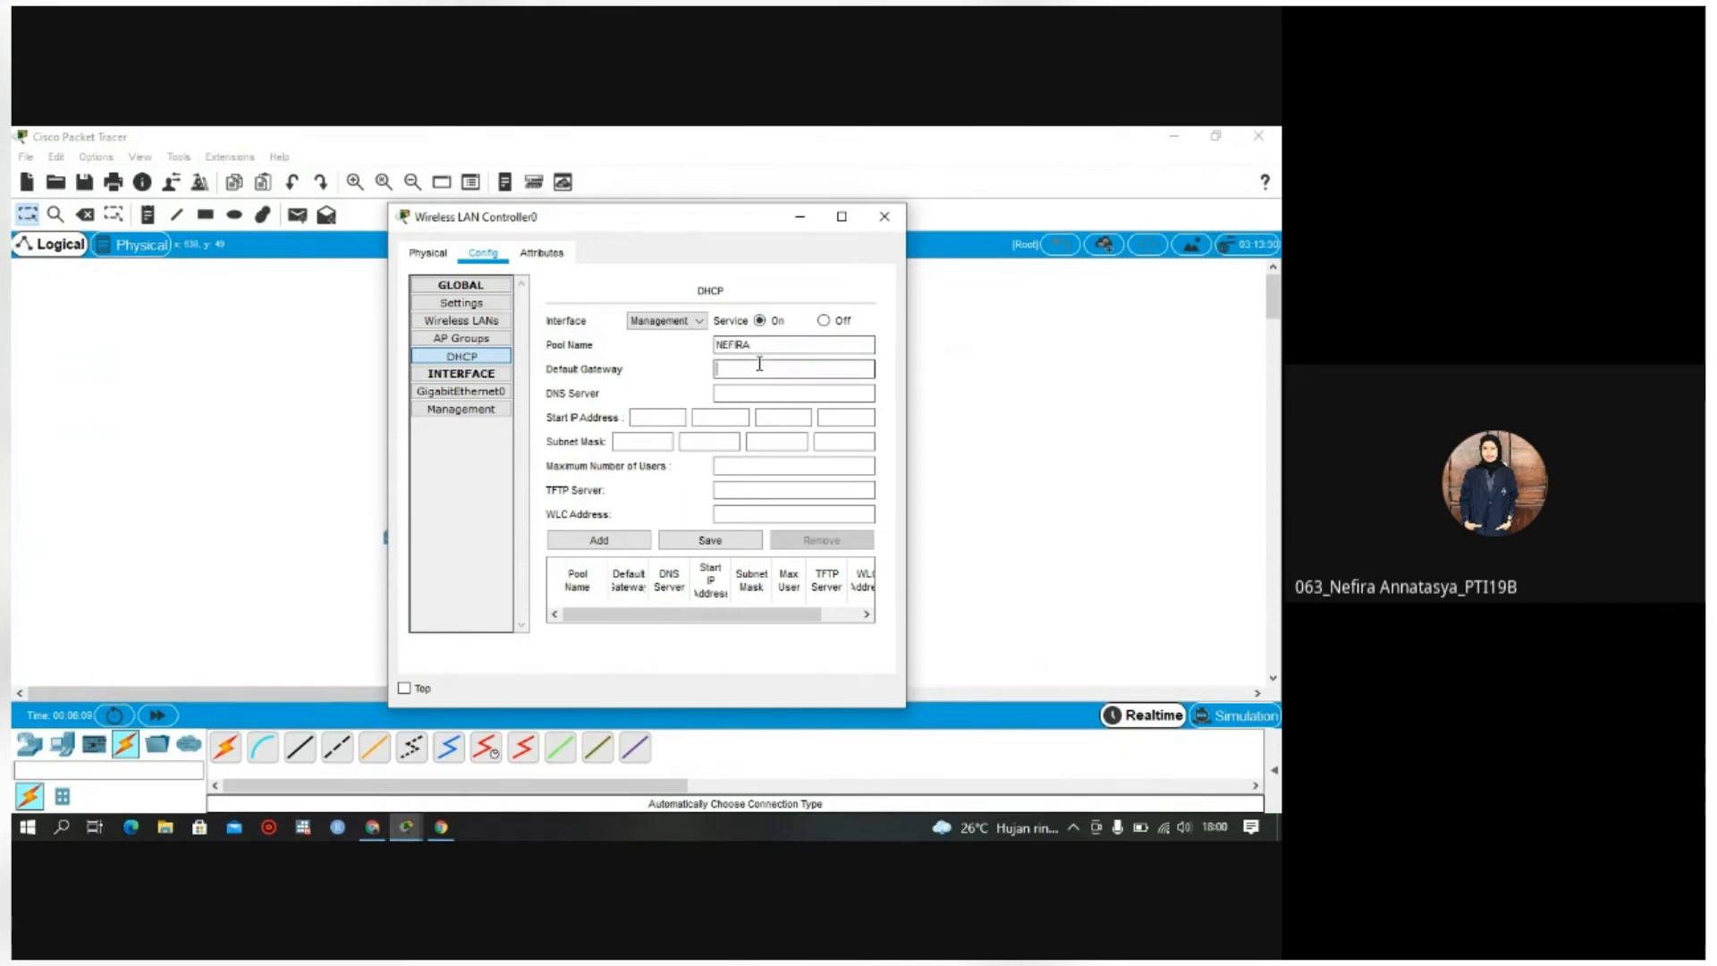
type("192.168.1.1")
left_click(757, 393)
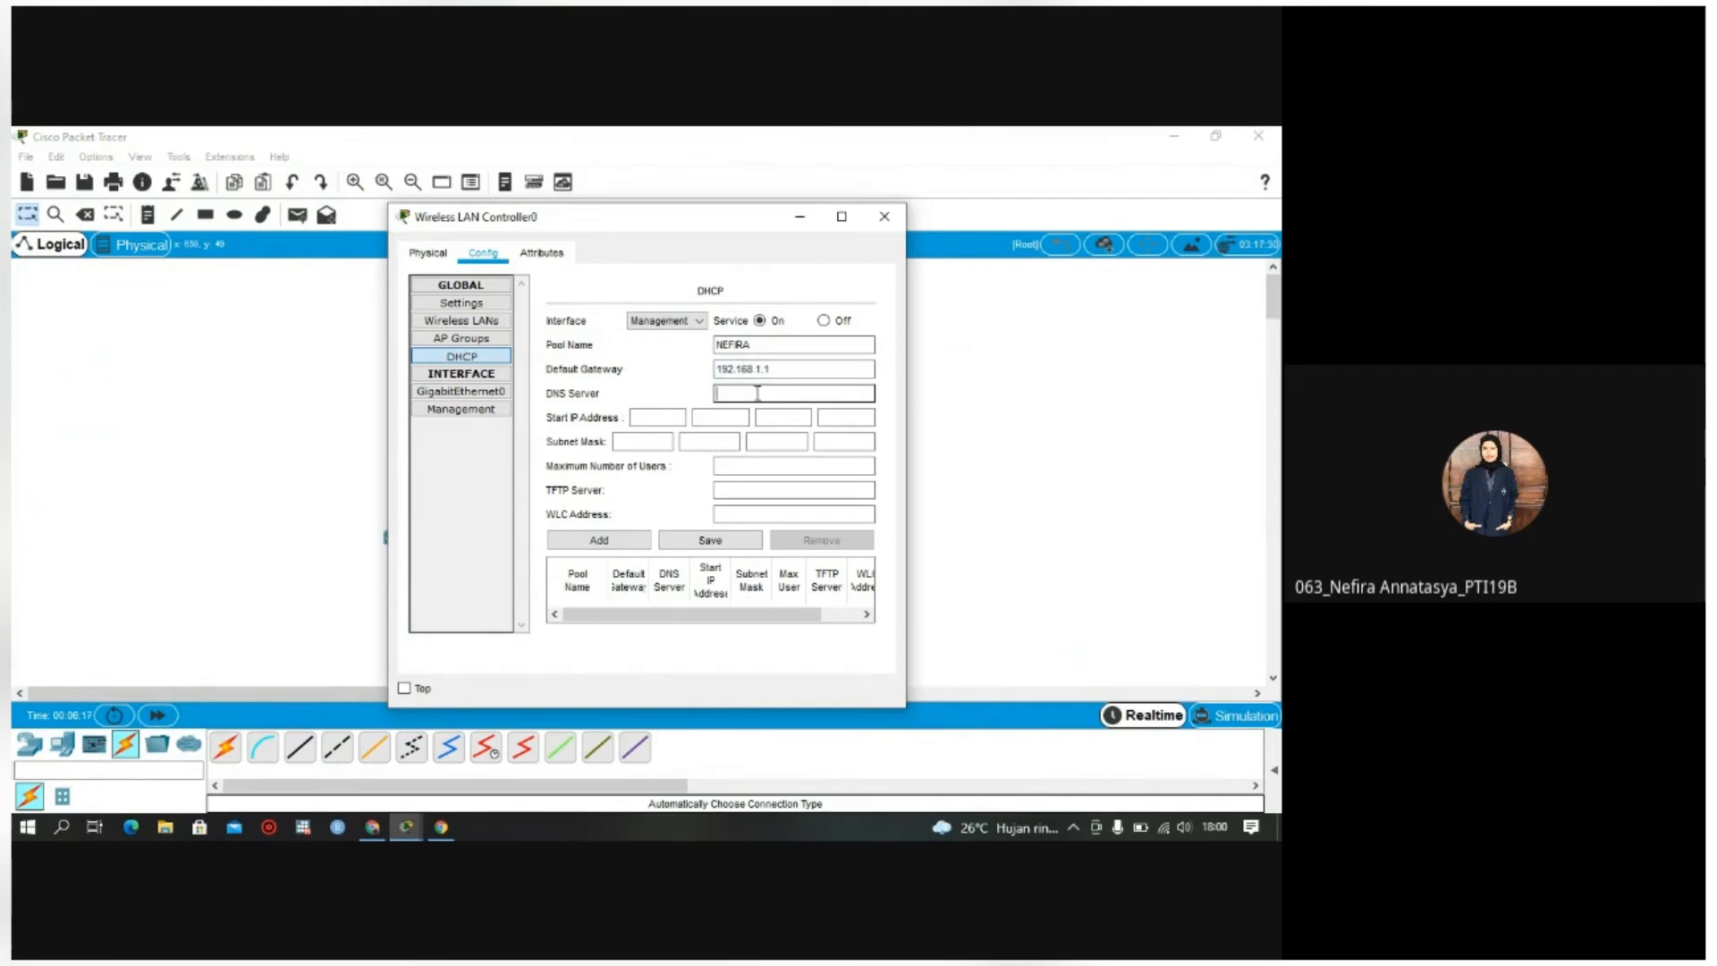
type("8.8.8.8")
Step: Set the DHCP pool's start IP address to 192.168.1.10
left_click(662, 414)
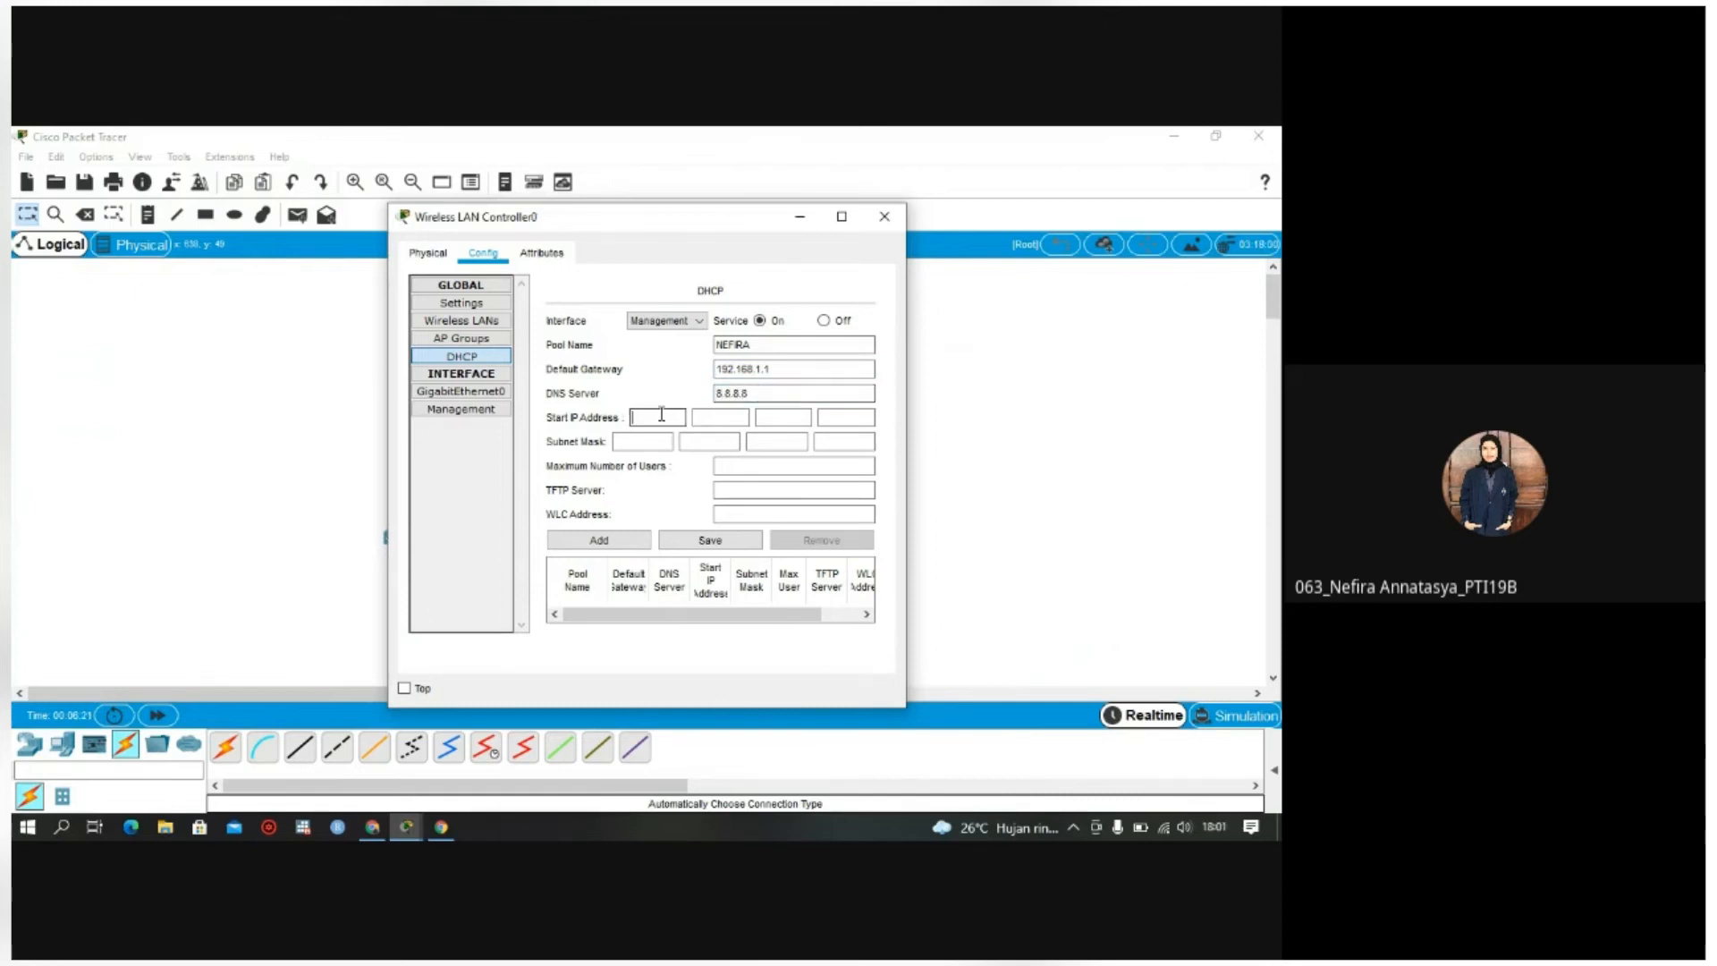
type("192")
left_click(707, 416)
type("16")
left_click(772, 413)
type("1")
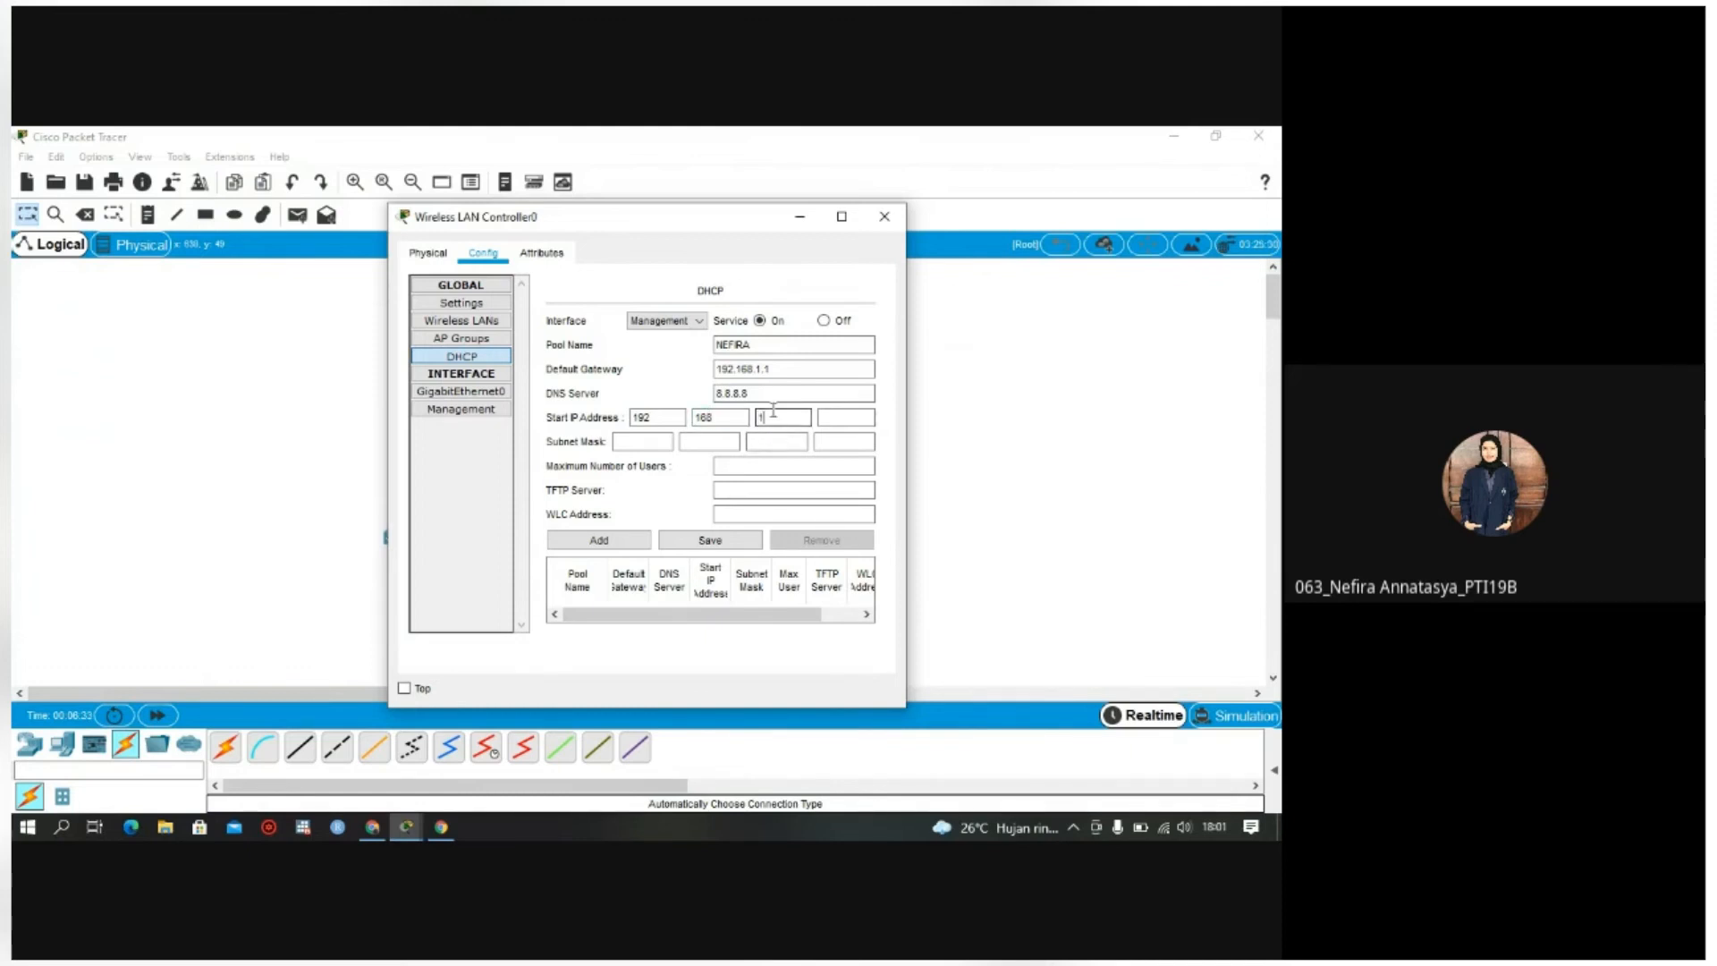
left_click(845, 418)
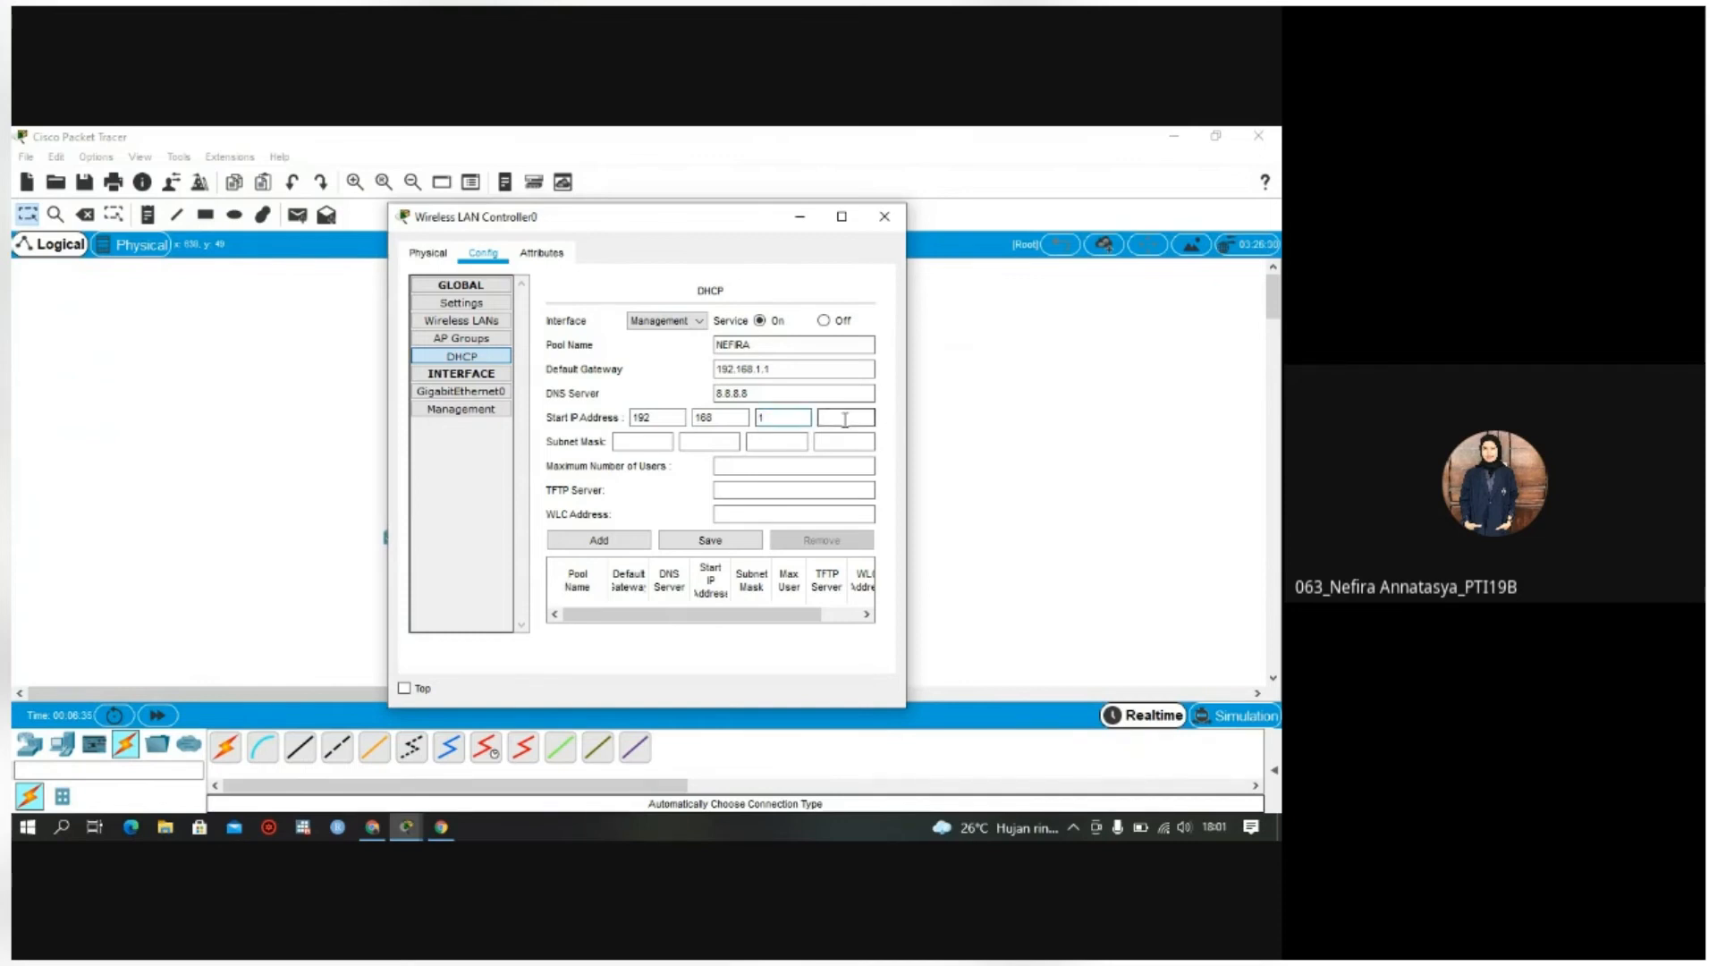
type("19")
type("0")
Step: Set the DHCP pool's subnet mask to 255.255.255.0
left_click(636, 441)
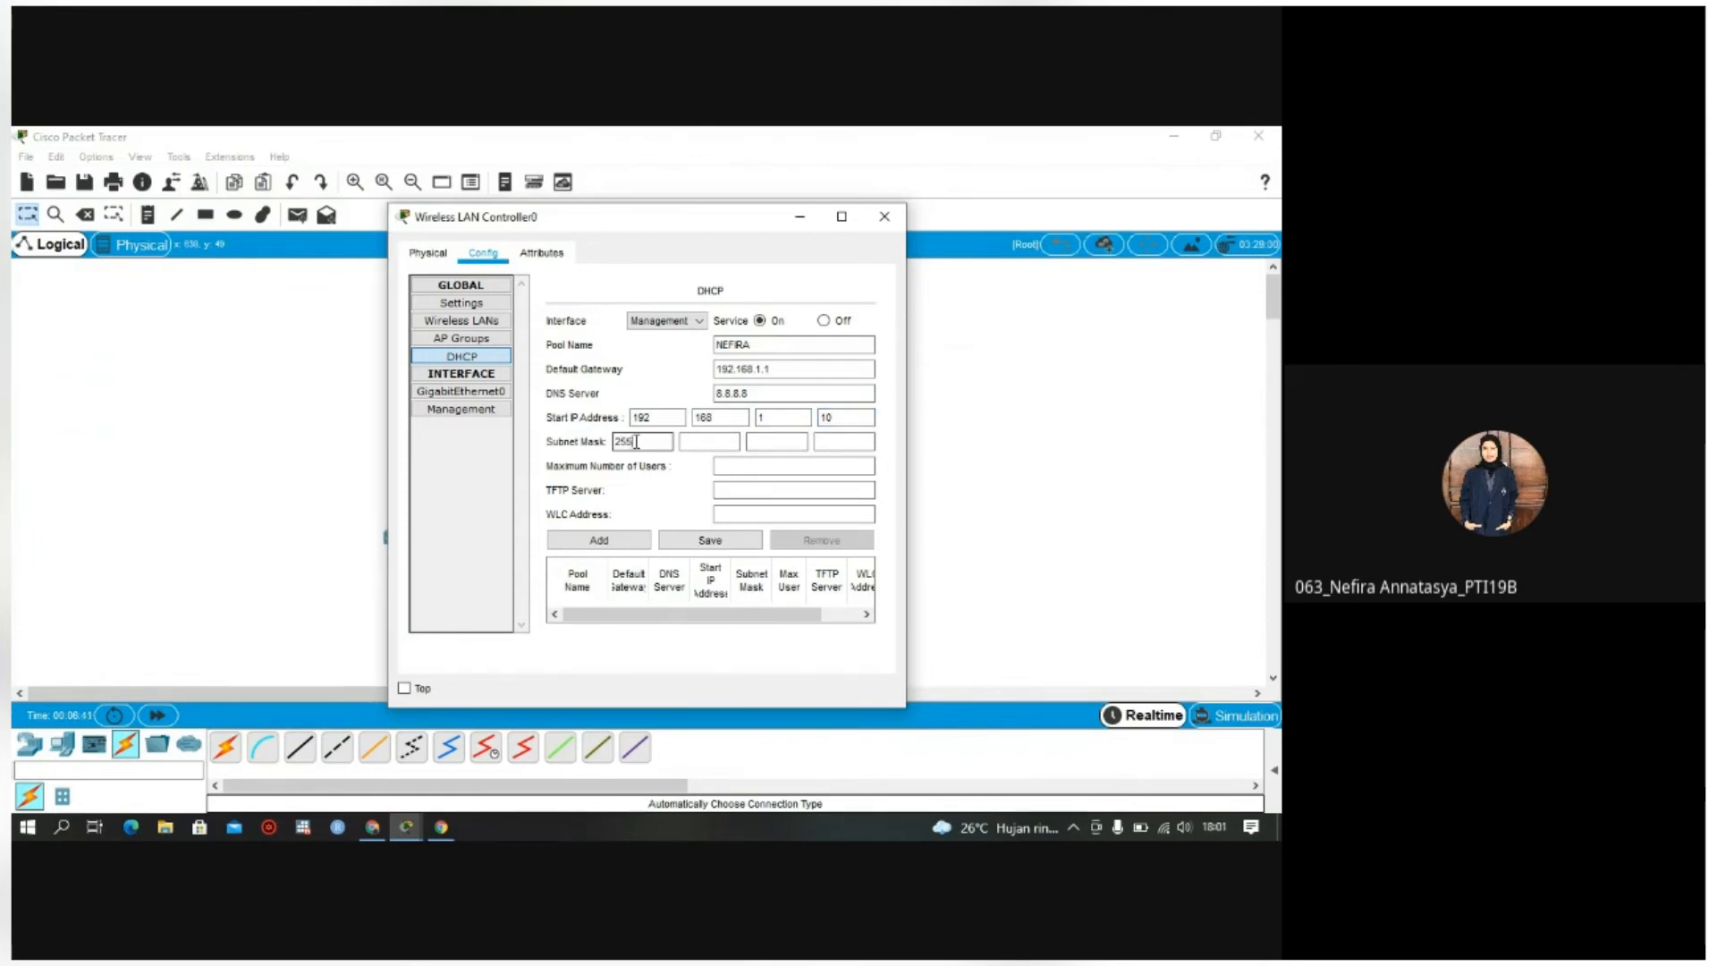
left_click(720, 442)
type("255")
left_click(759, 442)
type("2")
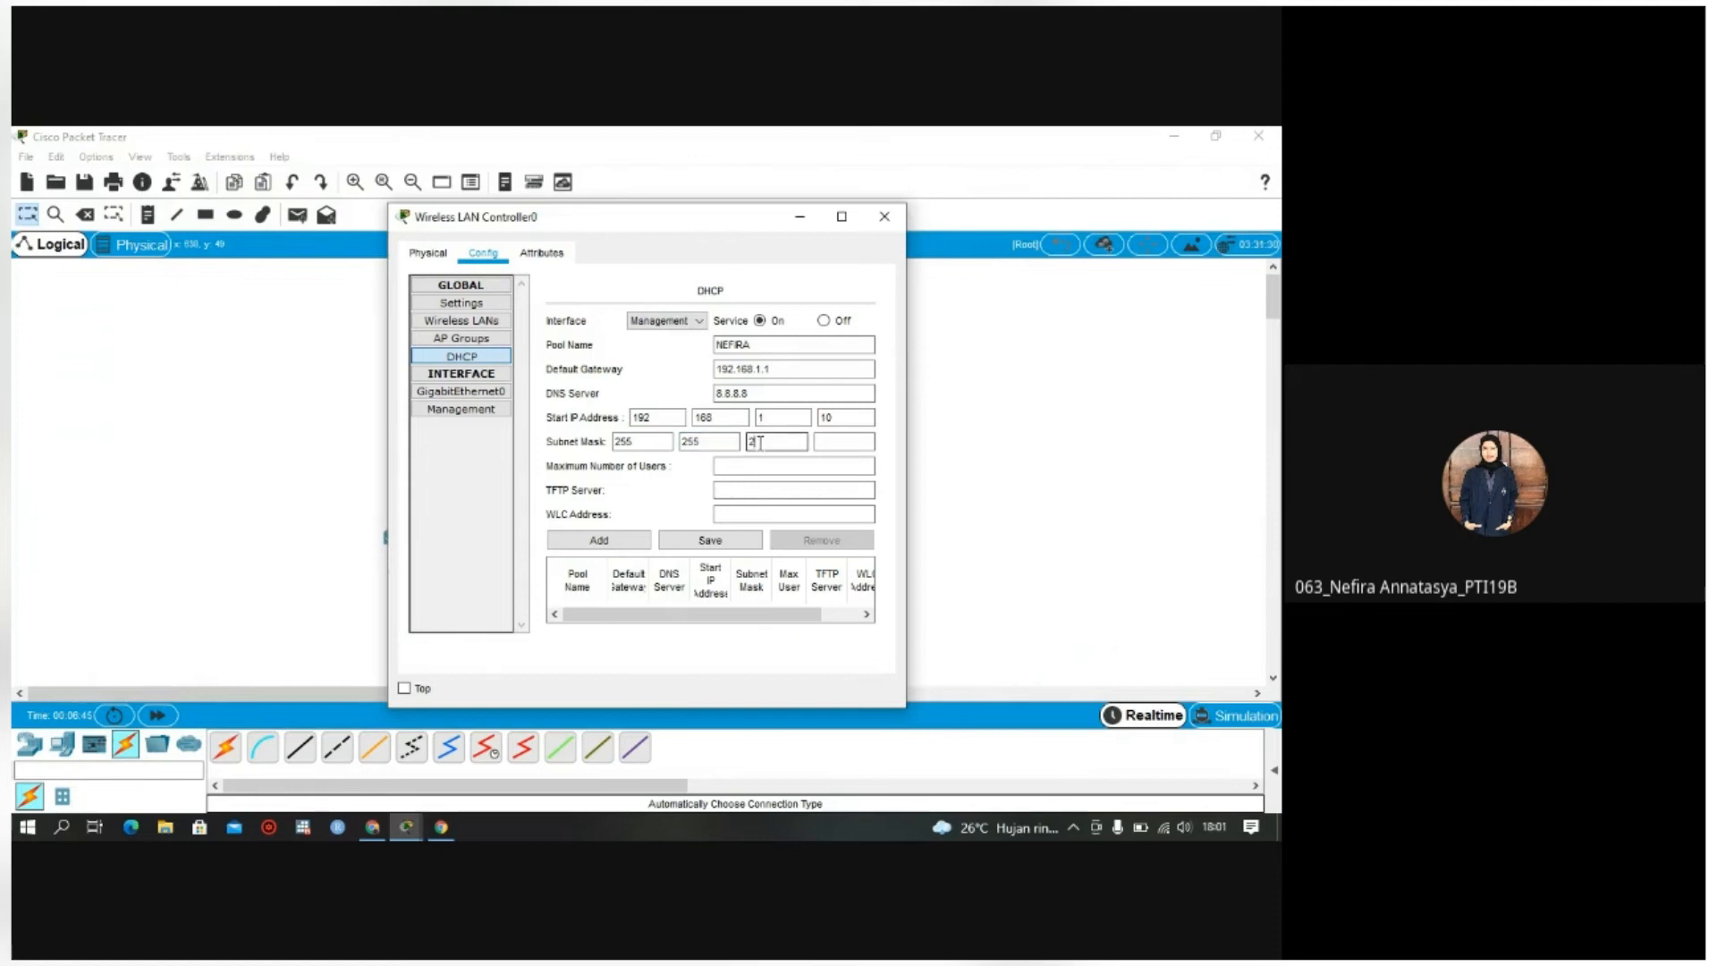
type("55")
left_click(846, 447)
type("0")
Step: Set the DHCP pool's maximum number of users to 10, TFTP server to 0.0.0.0 and WLC address to 192.168.1.2
left_click(840, 467)
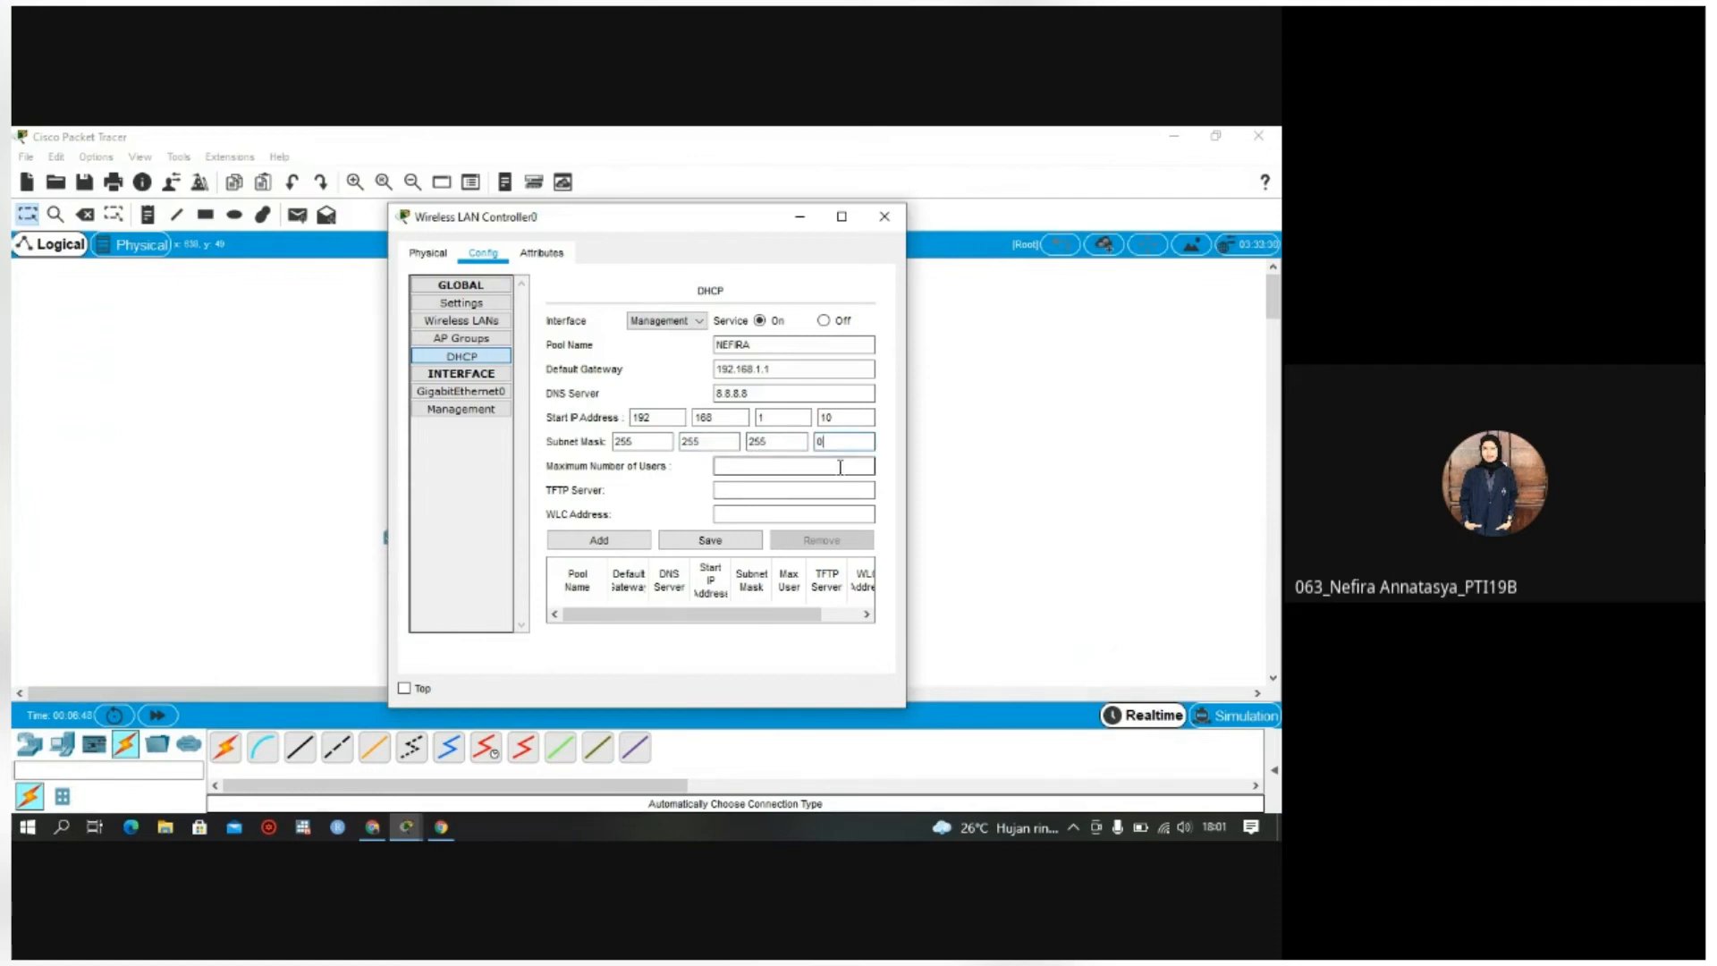
type("10")
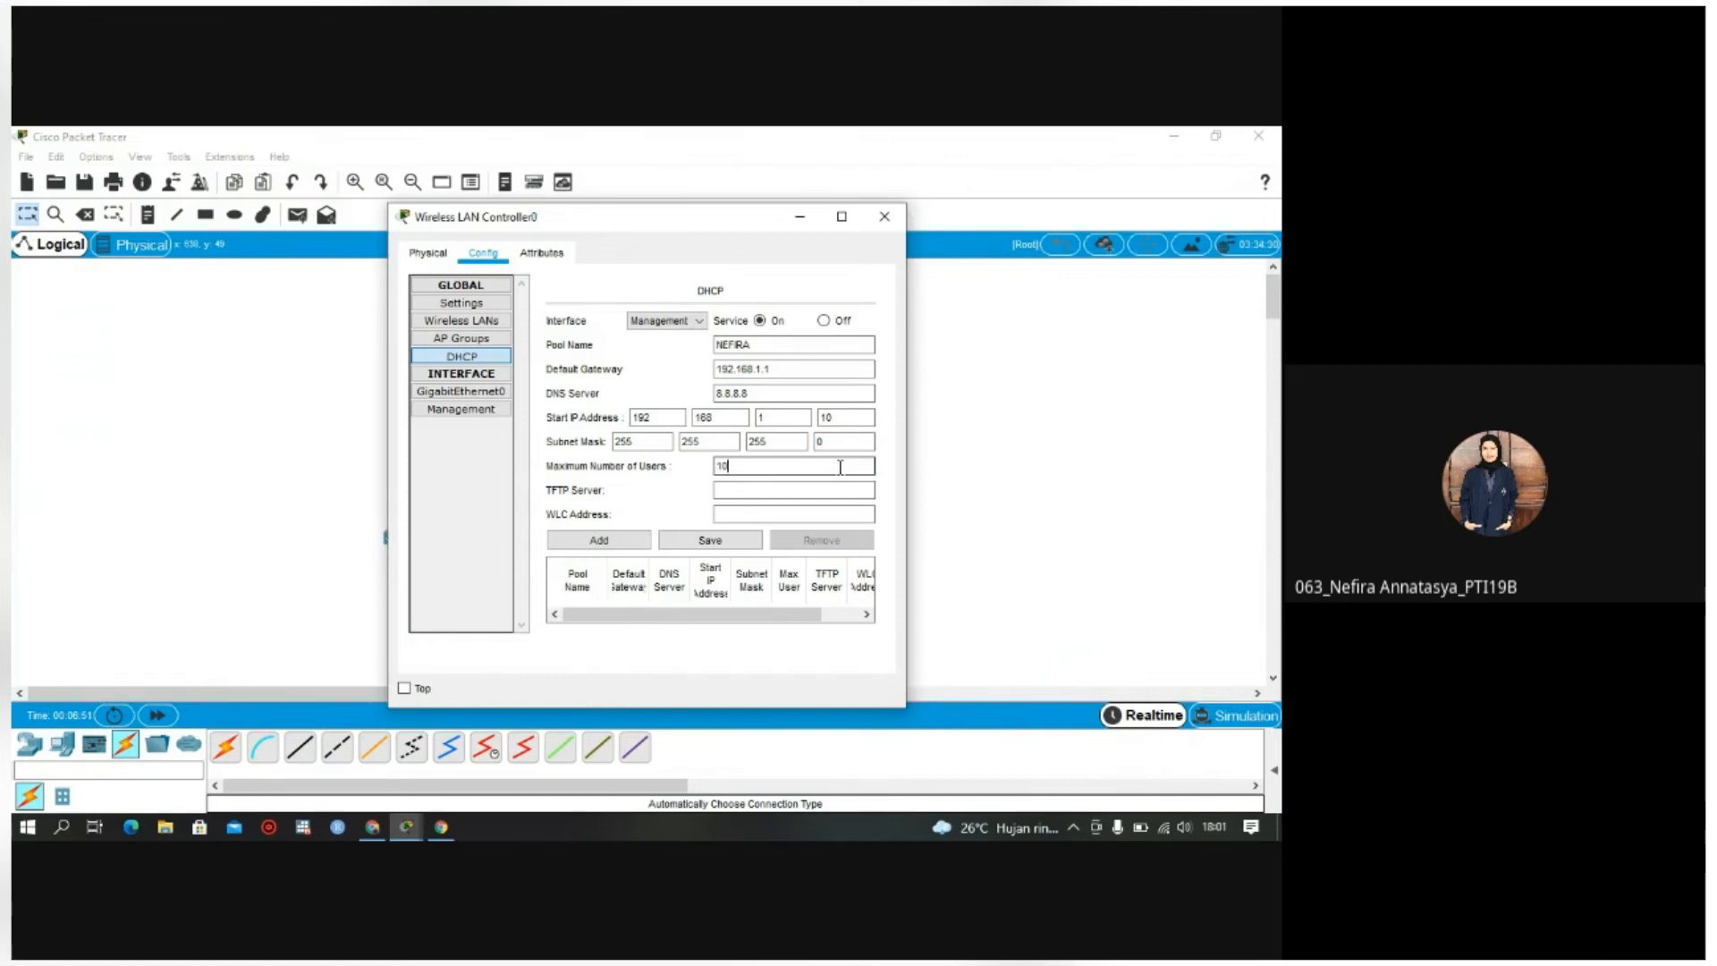
left_click(838, 493)
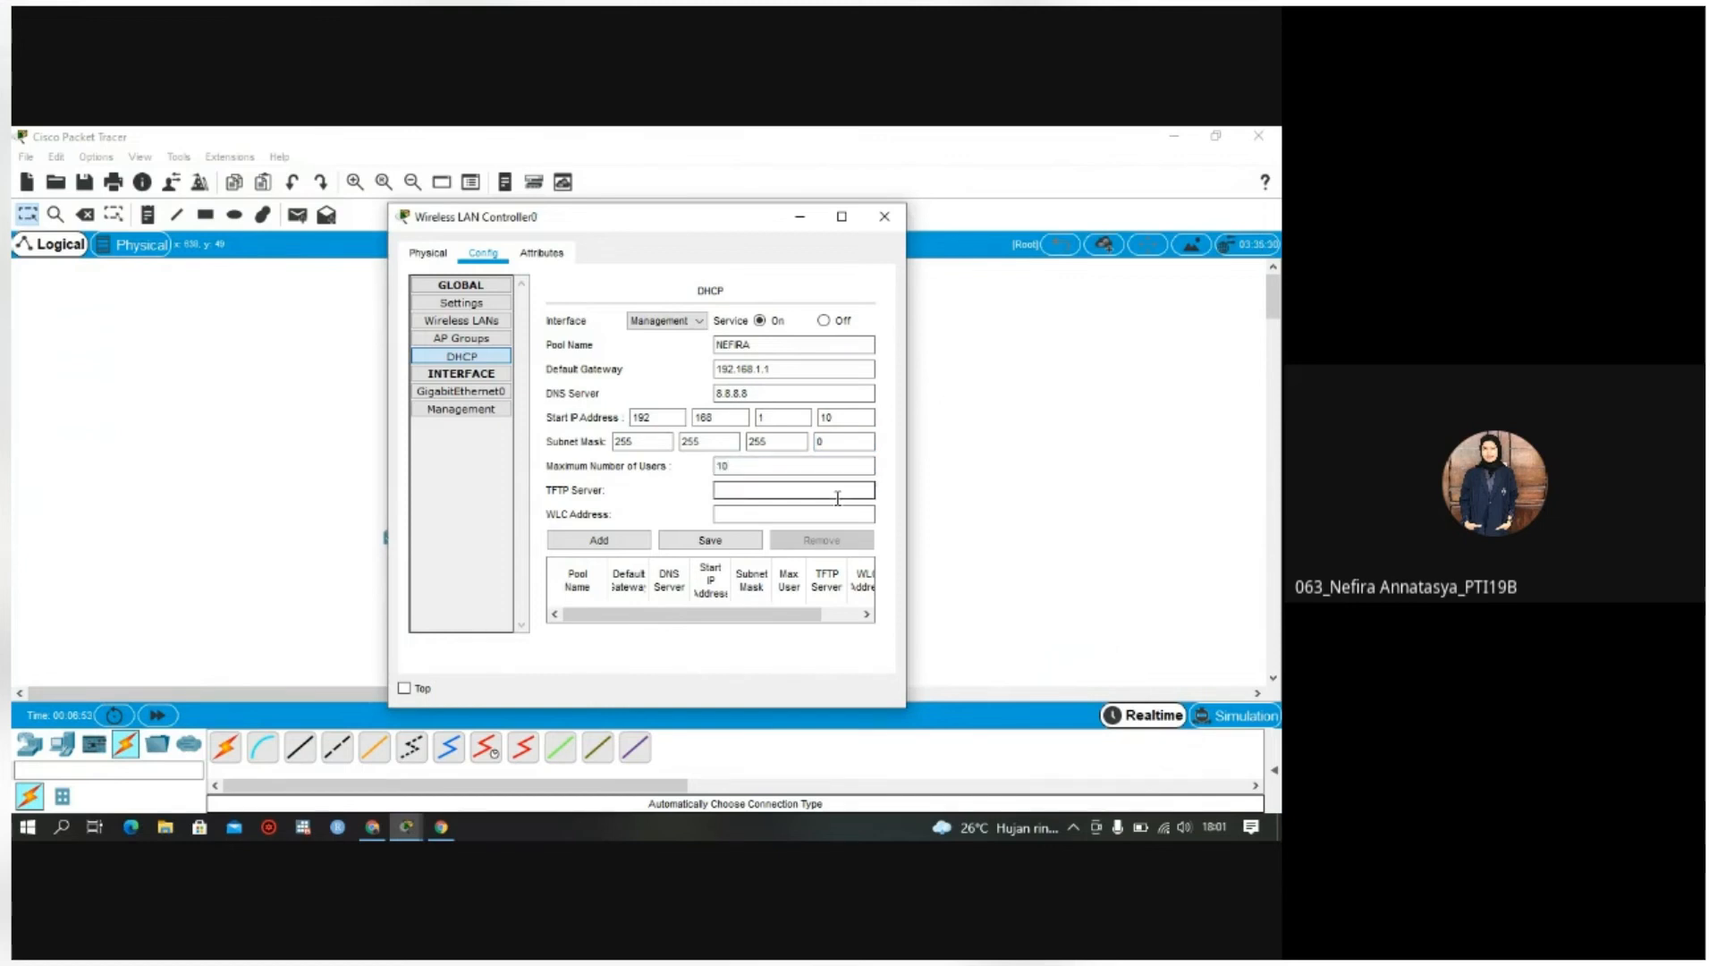
type("0.0.0.0")
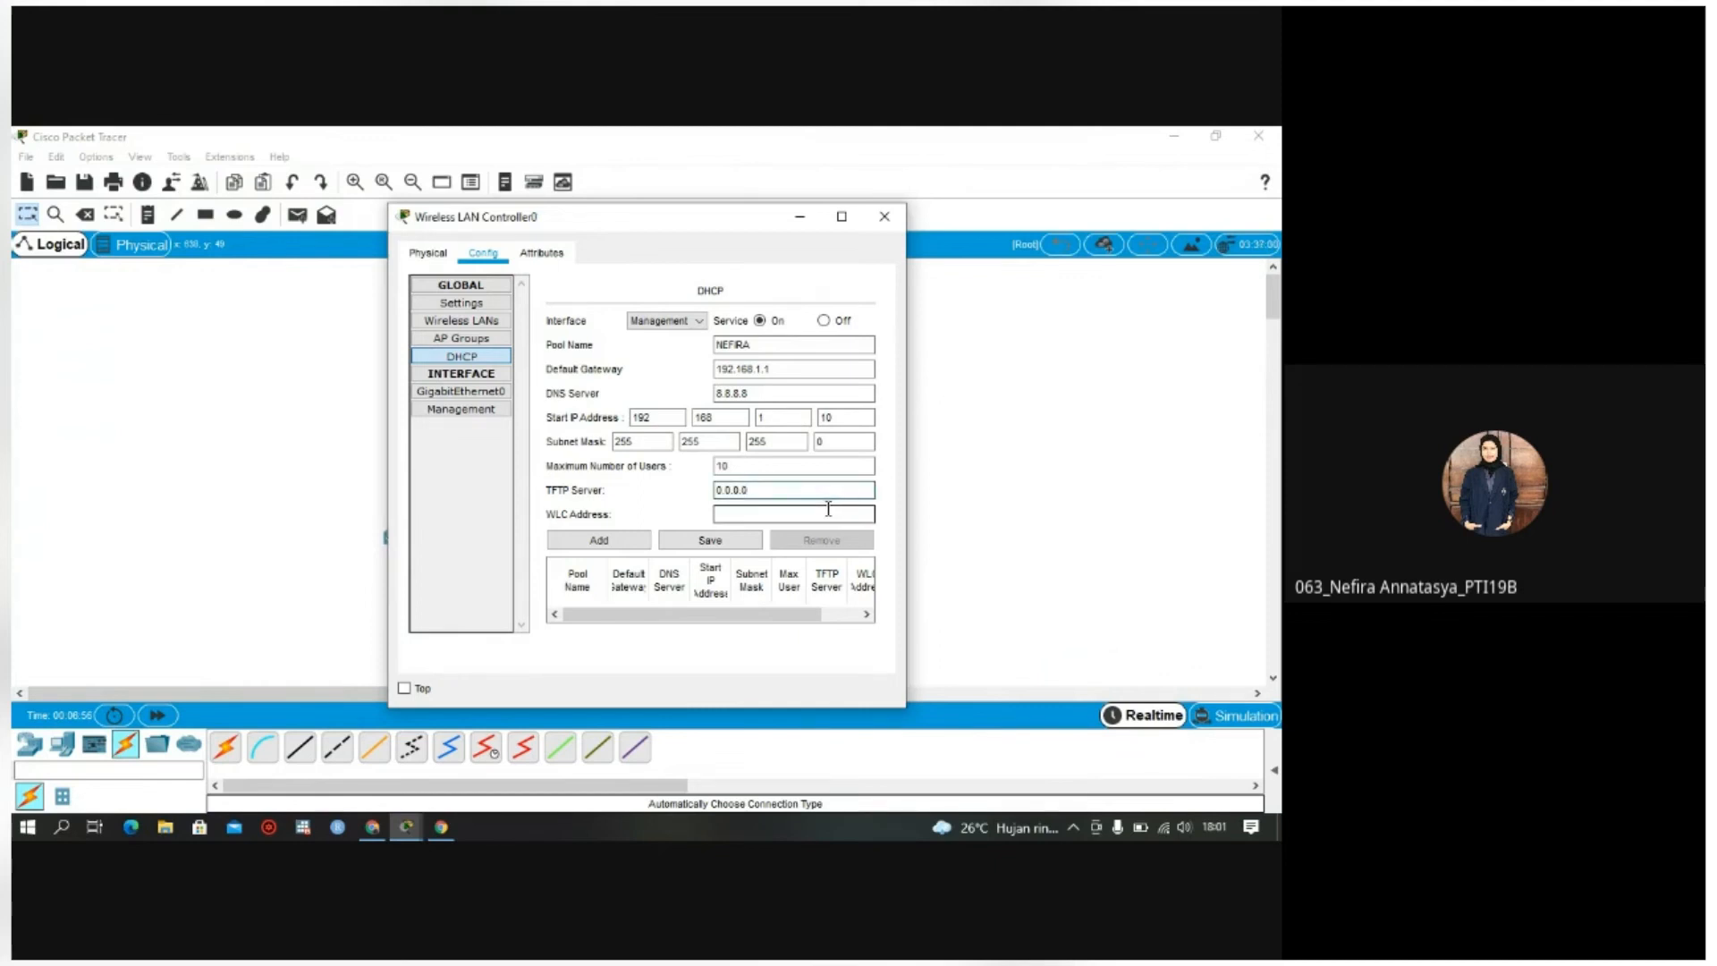
left_click(818, 514)
type("192.168.")
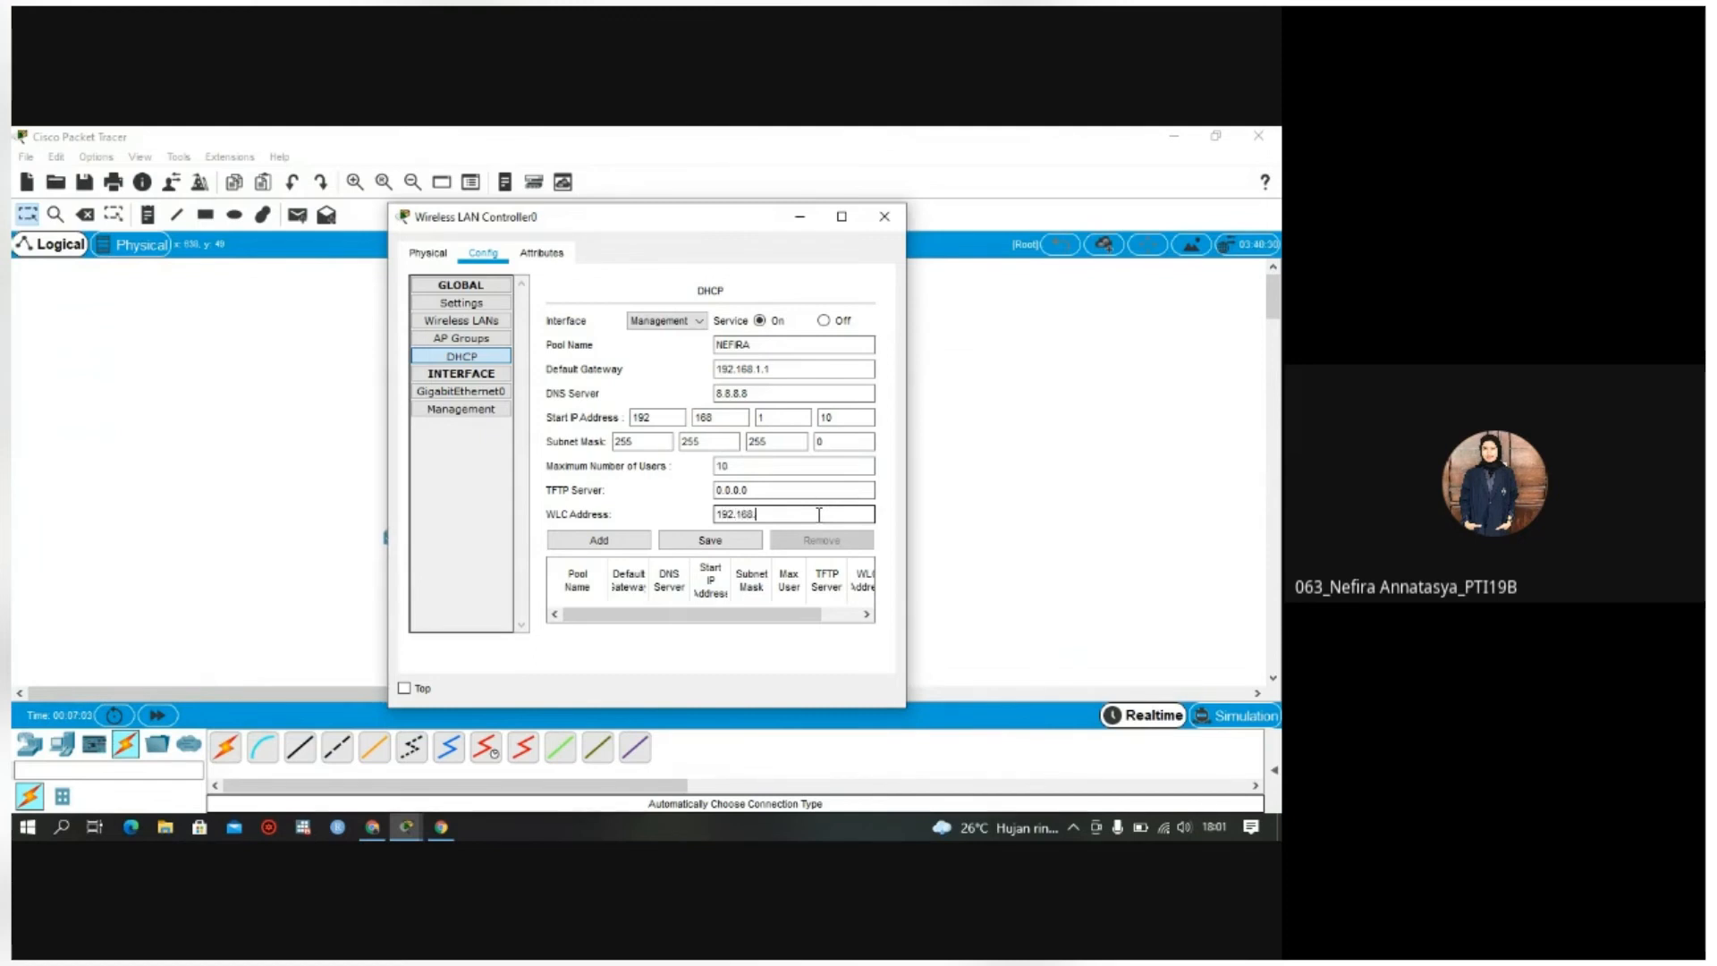
type("1.2")
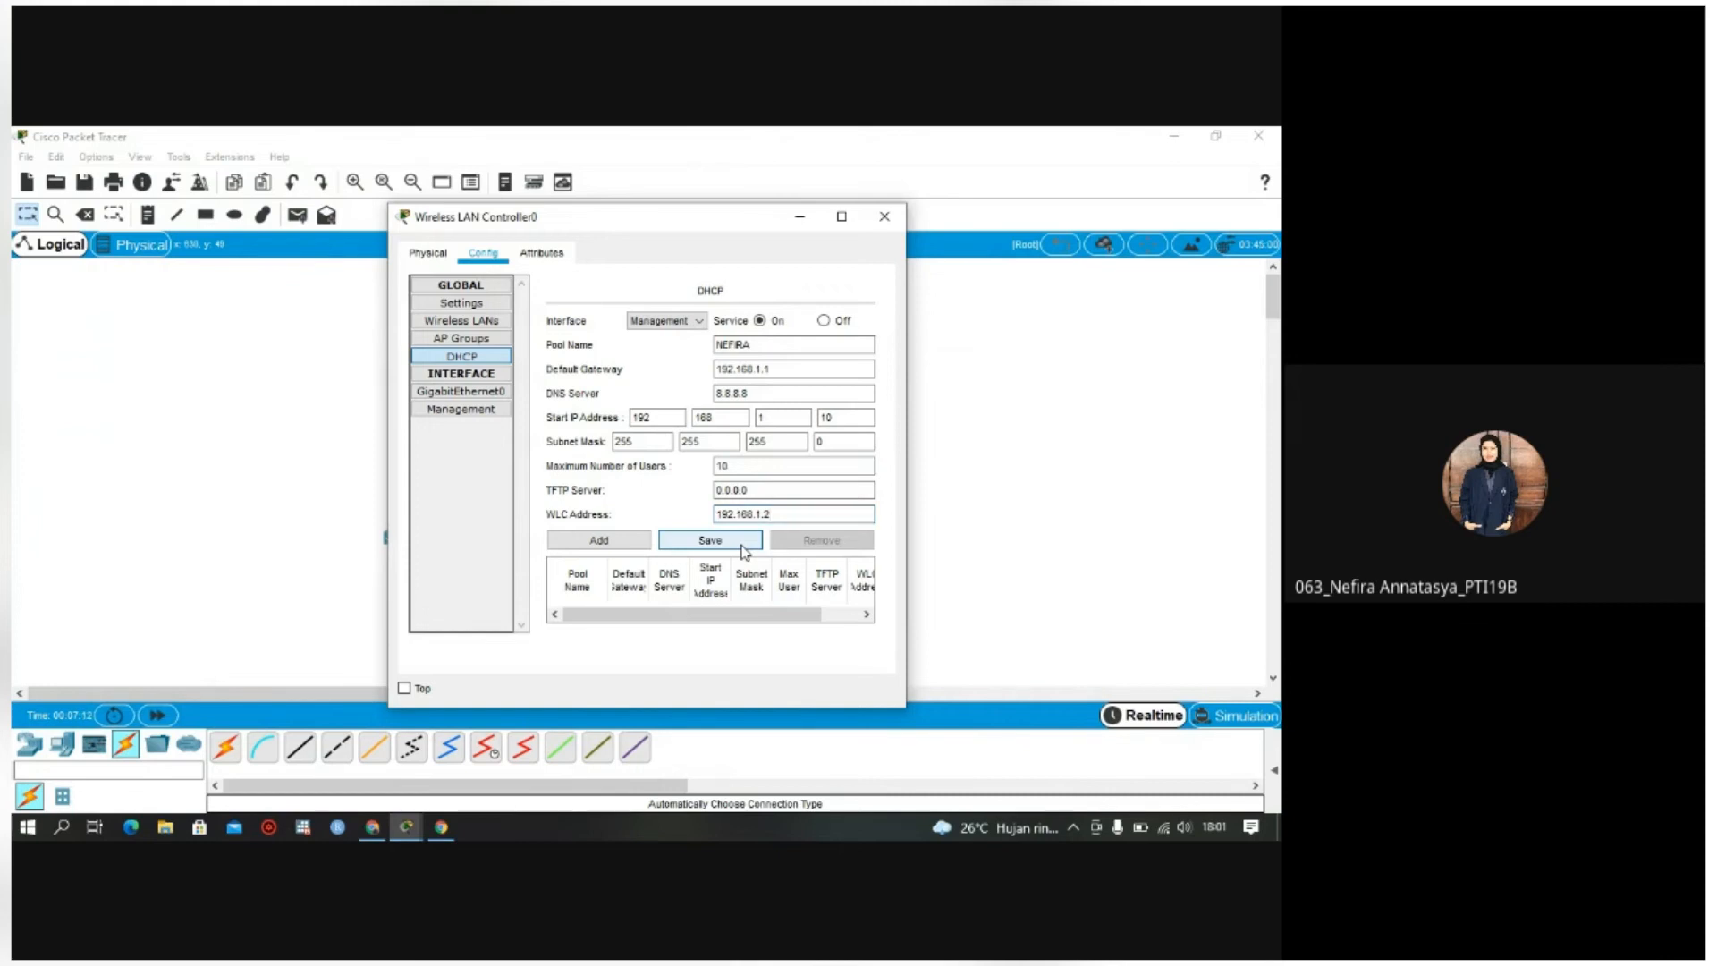
Step: Try to save the DHCP settings and add them as a pool on the wireless LAN controller
left_click(742, 548)
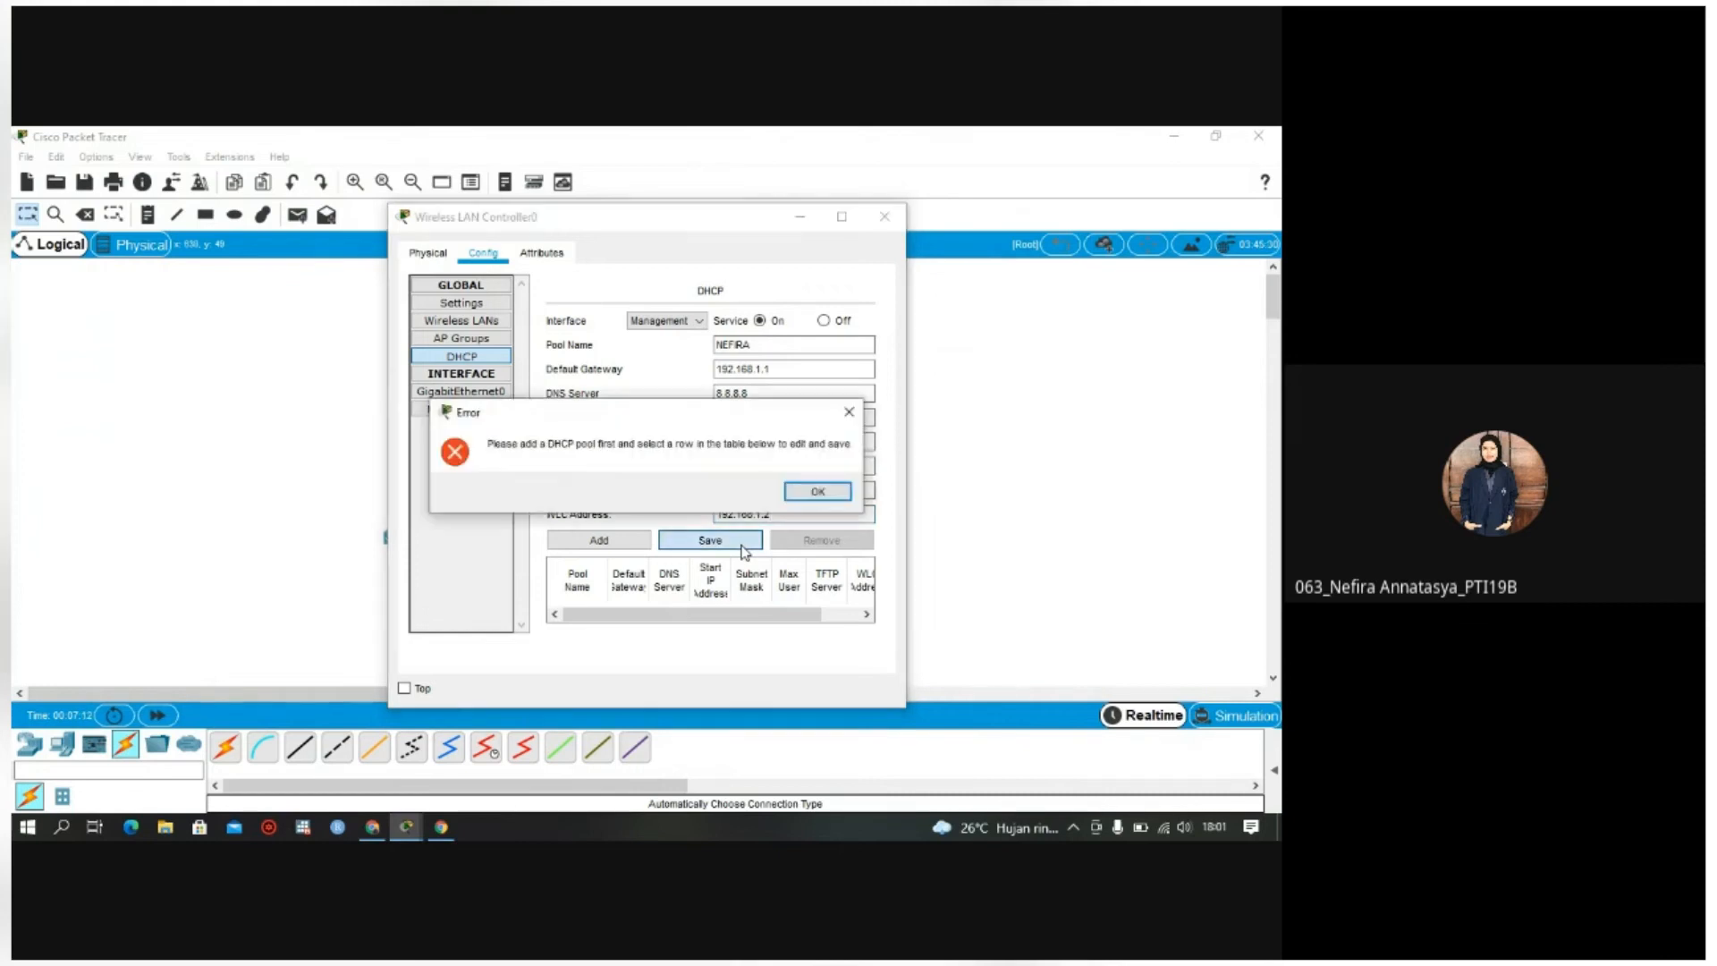
left_click(809, 494)
left_click(607, 544)
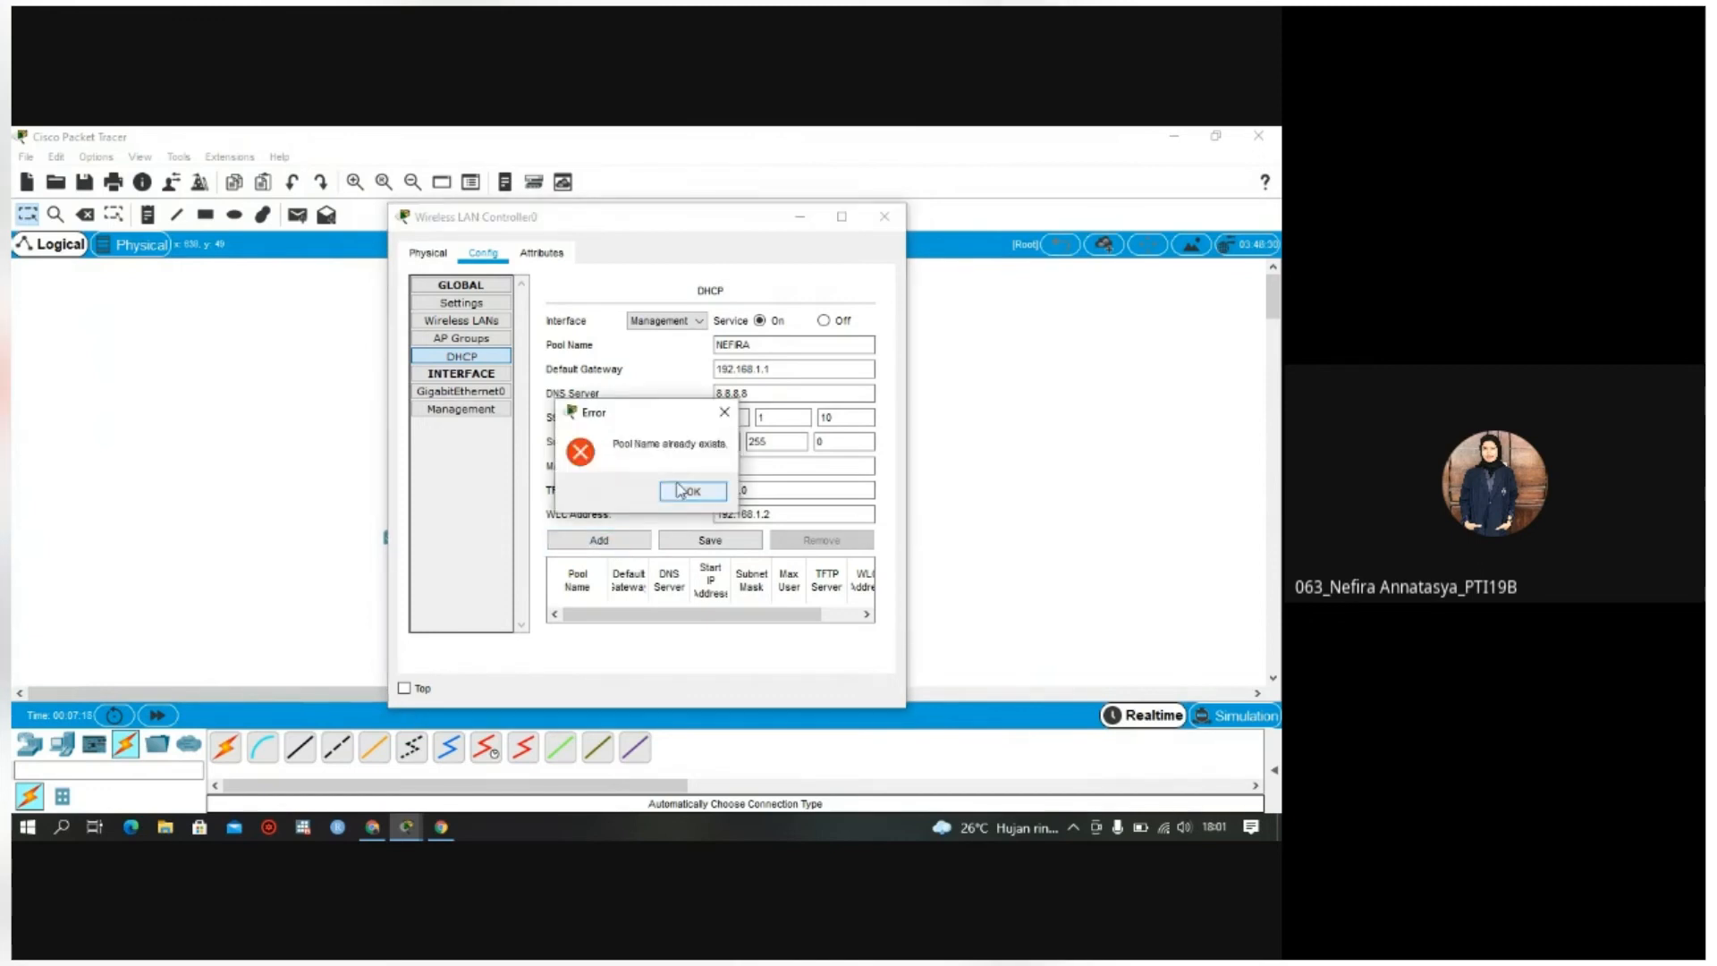
left_click(682, 490)
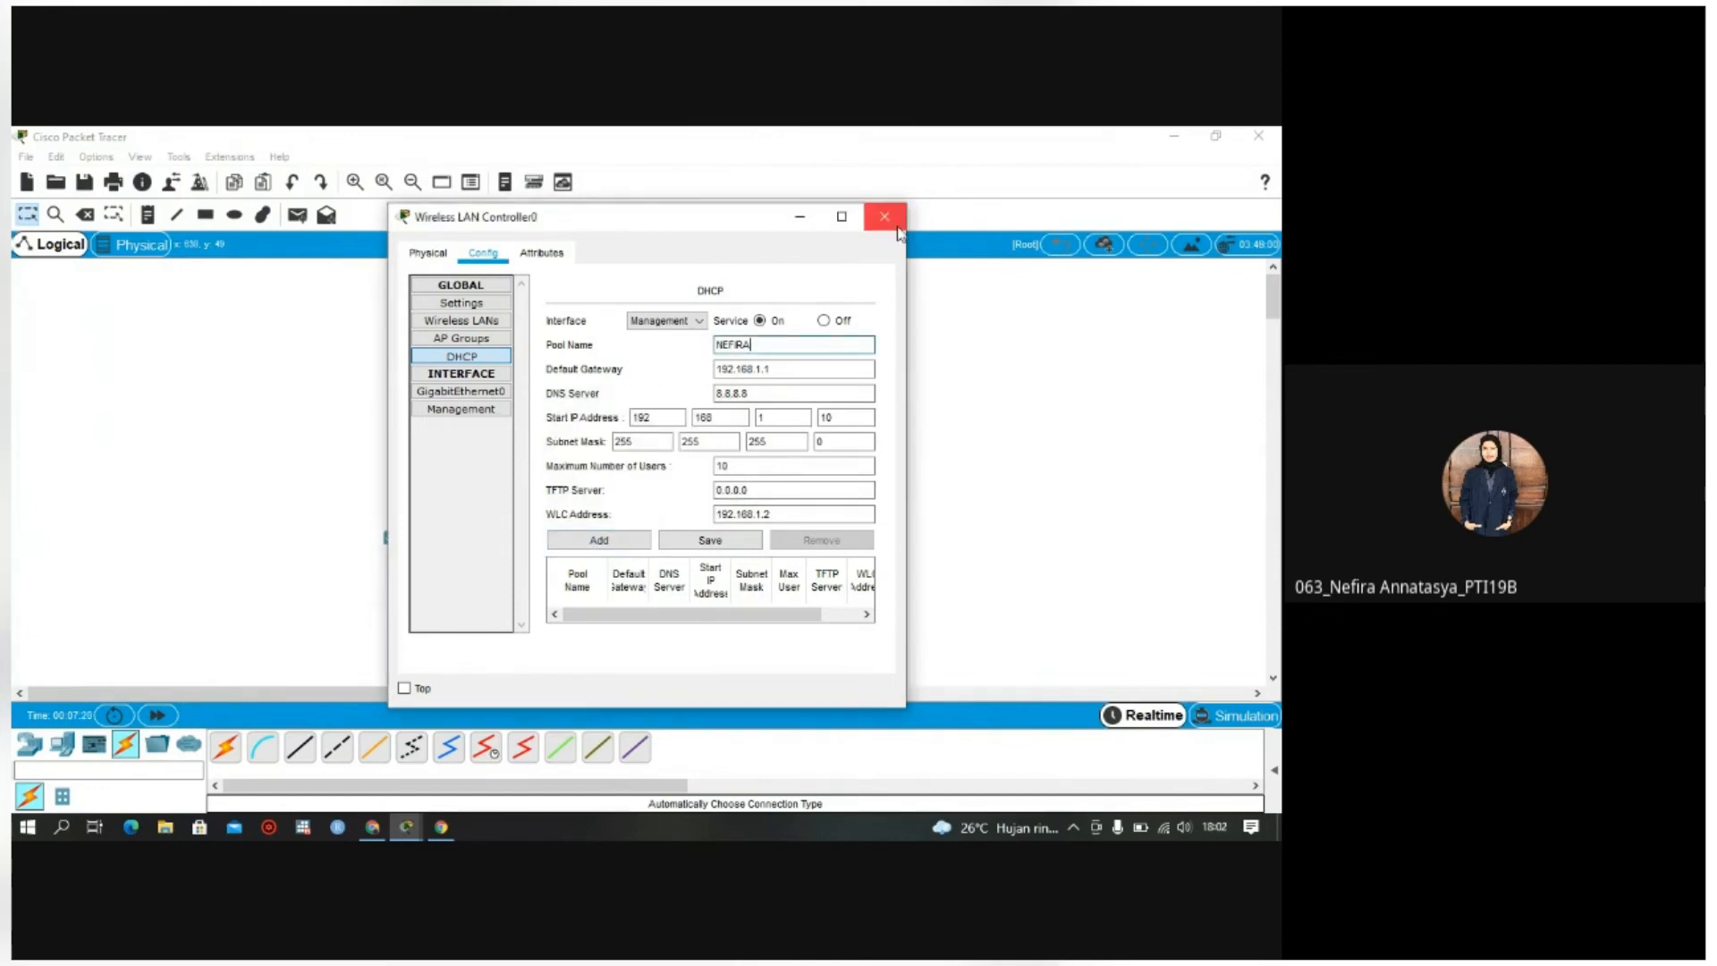
Step: Create and save a wireless LAN named LT1 with SSID AP1 on the wireless LAN controller
left_click(450, 322)
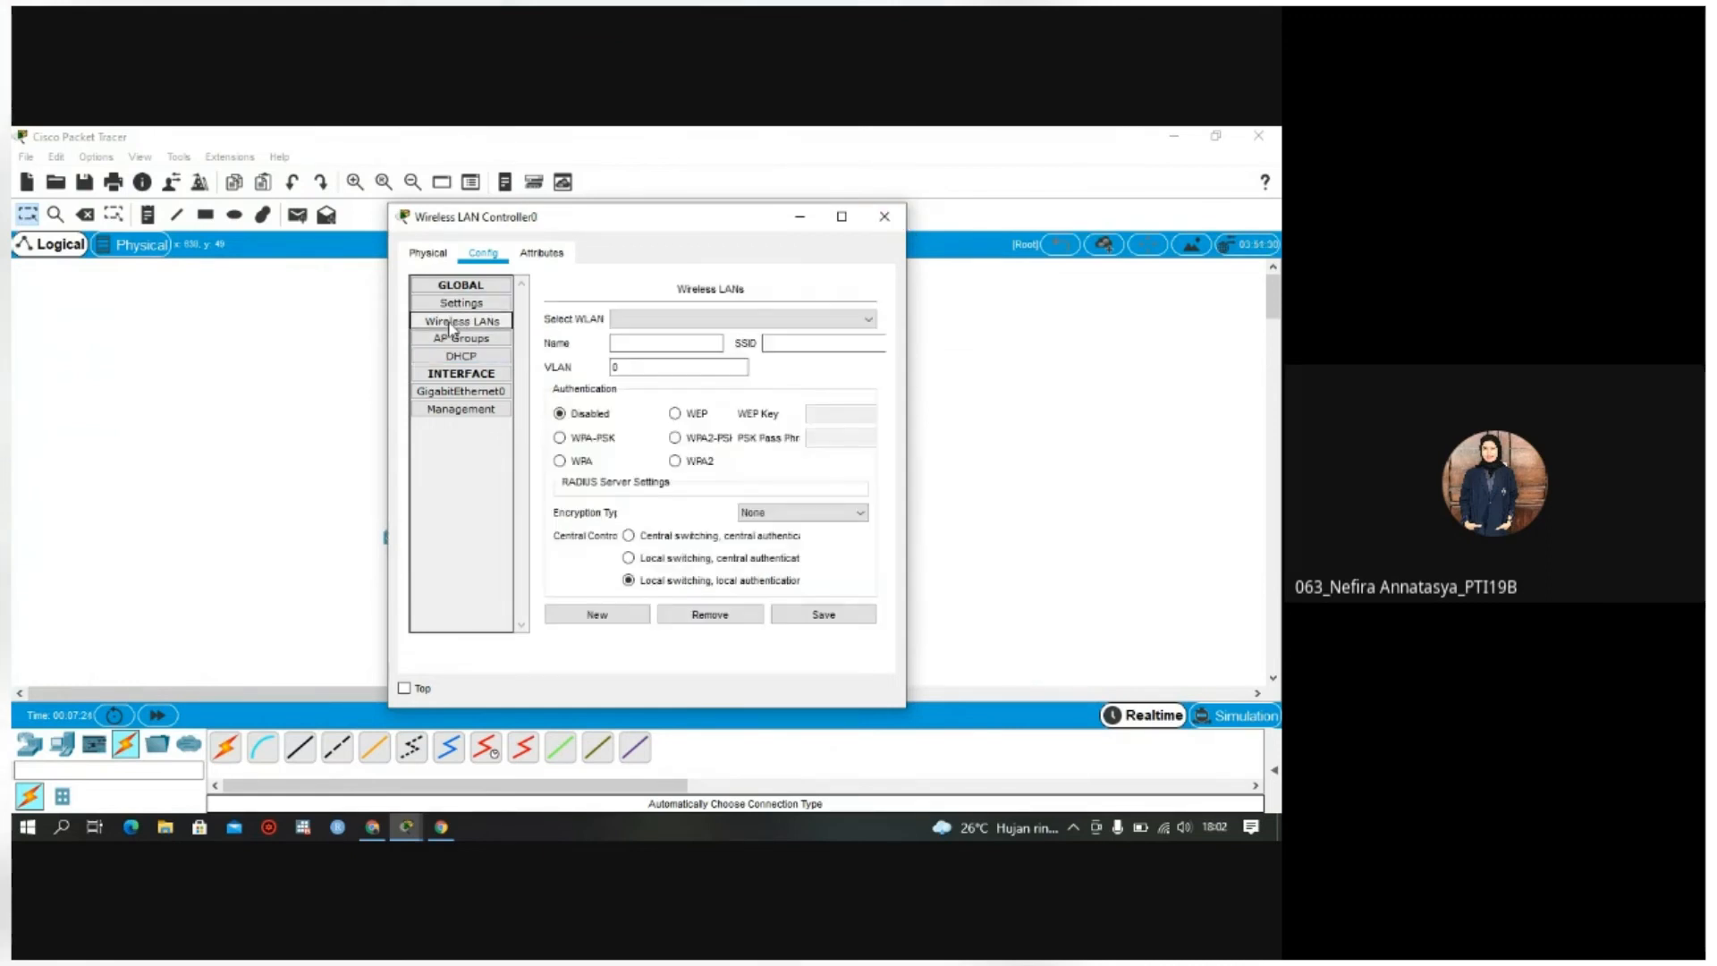
left_click(631, 343)
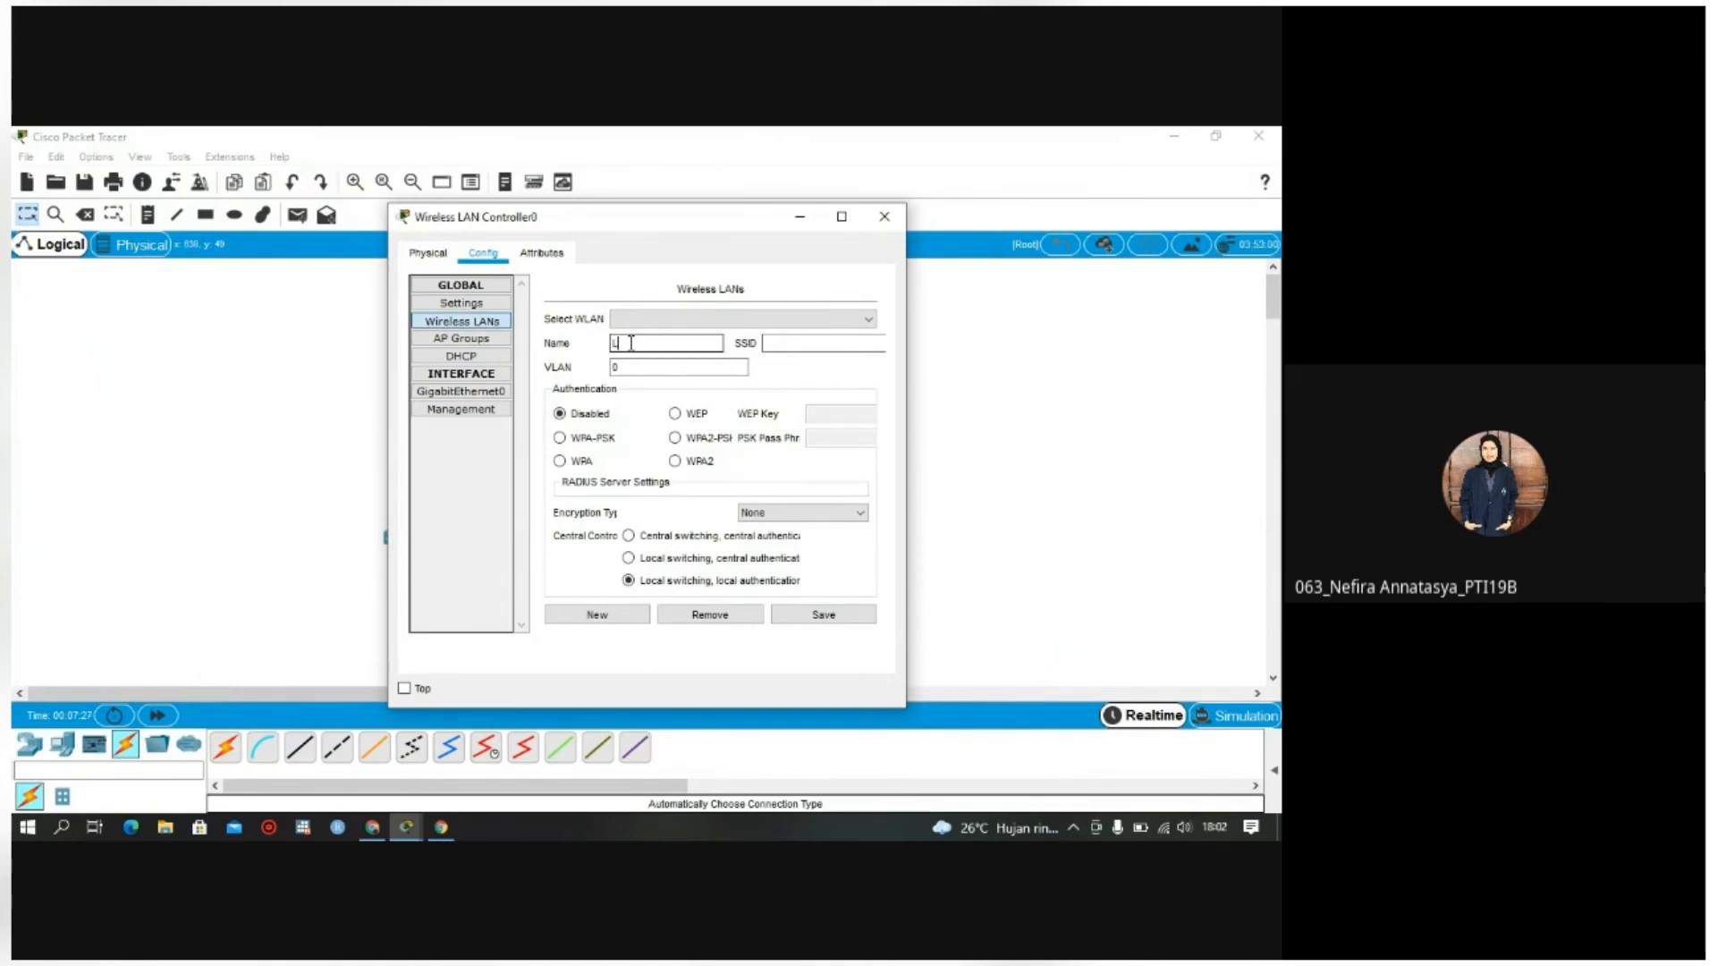
type("T1")
left_click(771, 344)
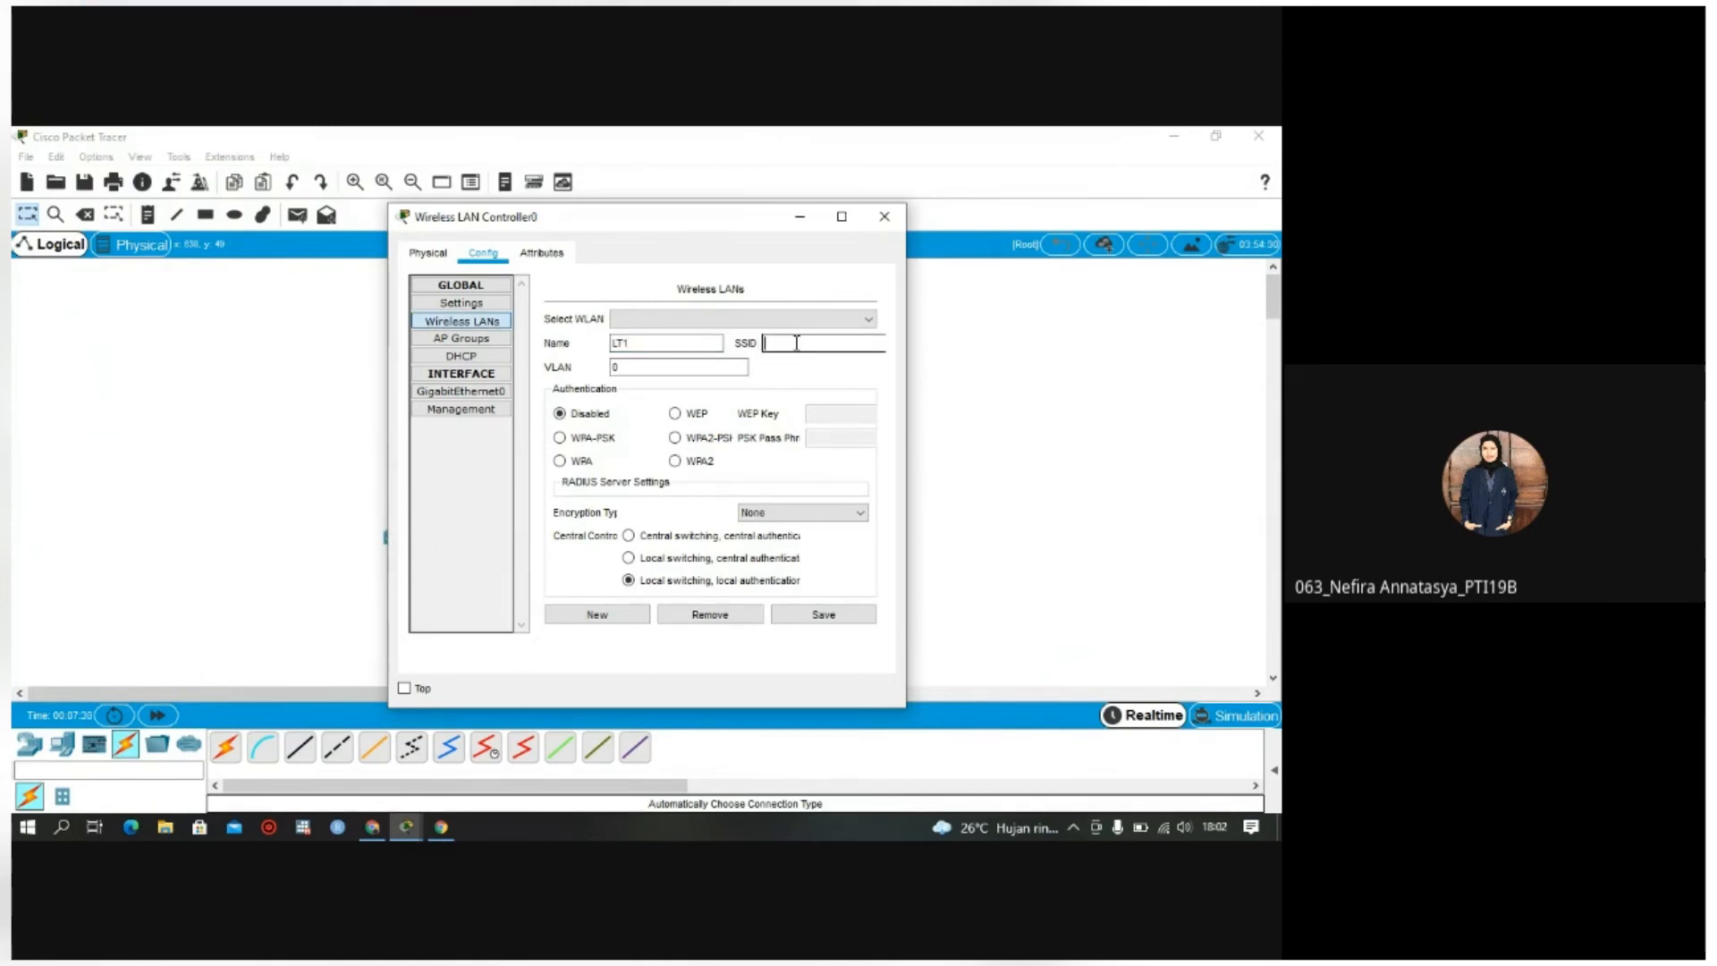
type("AP1")
left_click(823, 622)
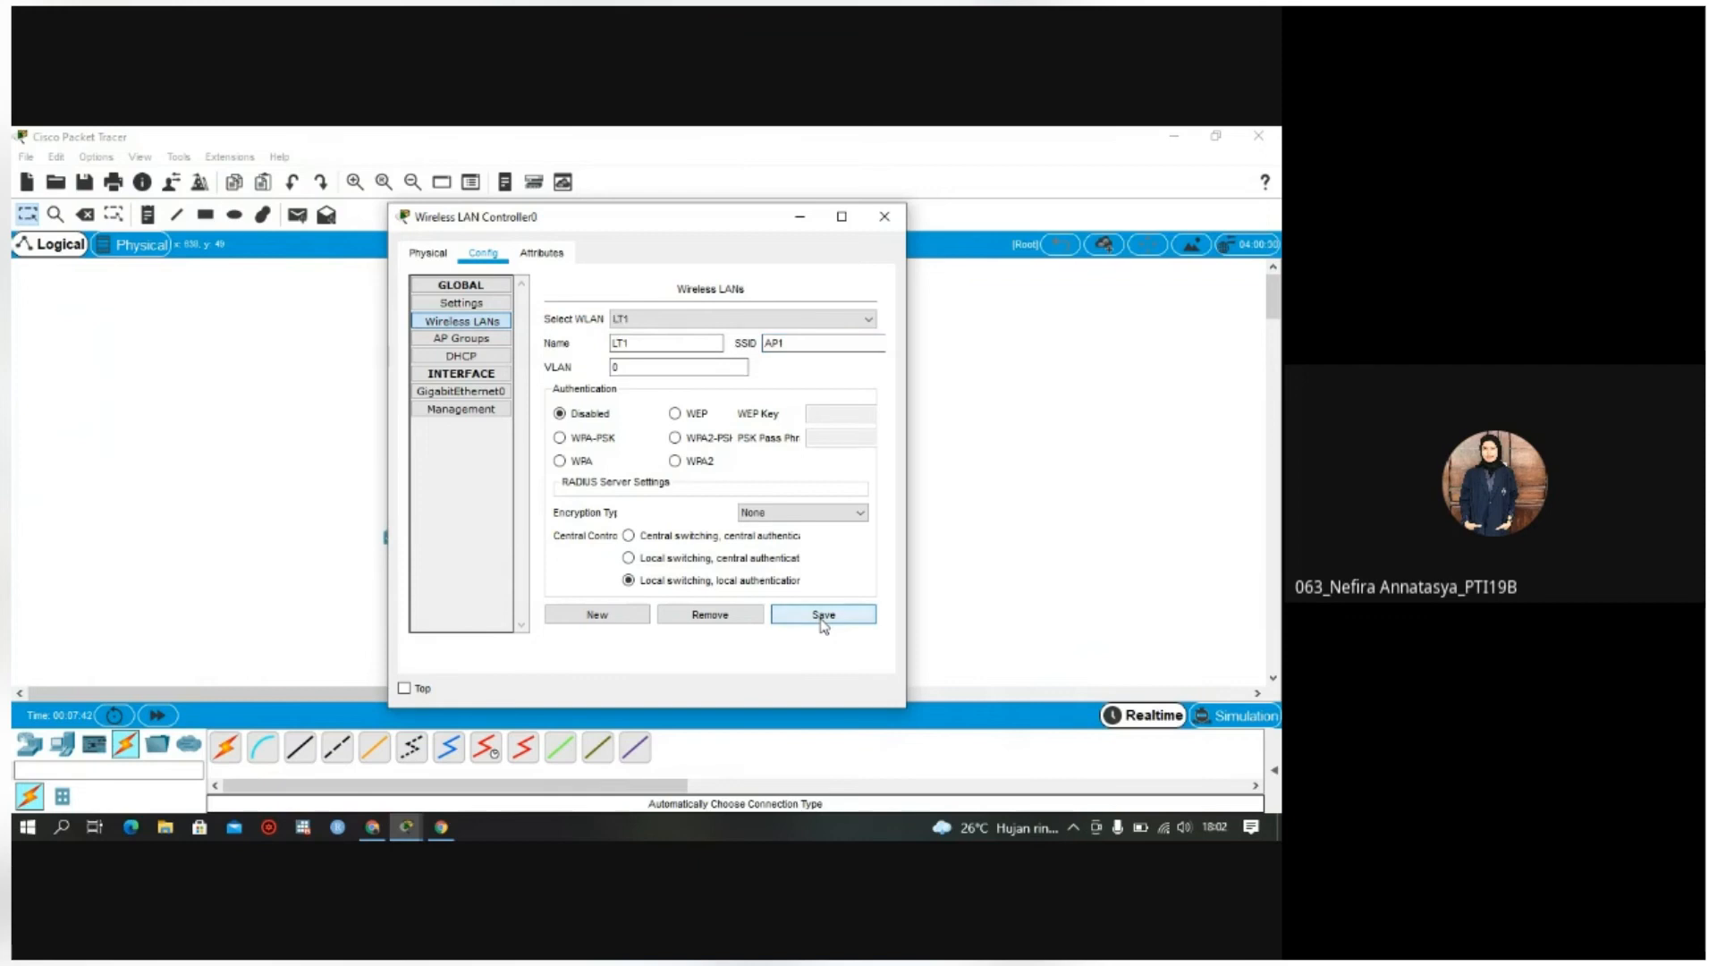
Step: Create and save another wireless LAN named LT2 with SSID AP2 on the wireless LAN controller
left_click(587, 618)
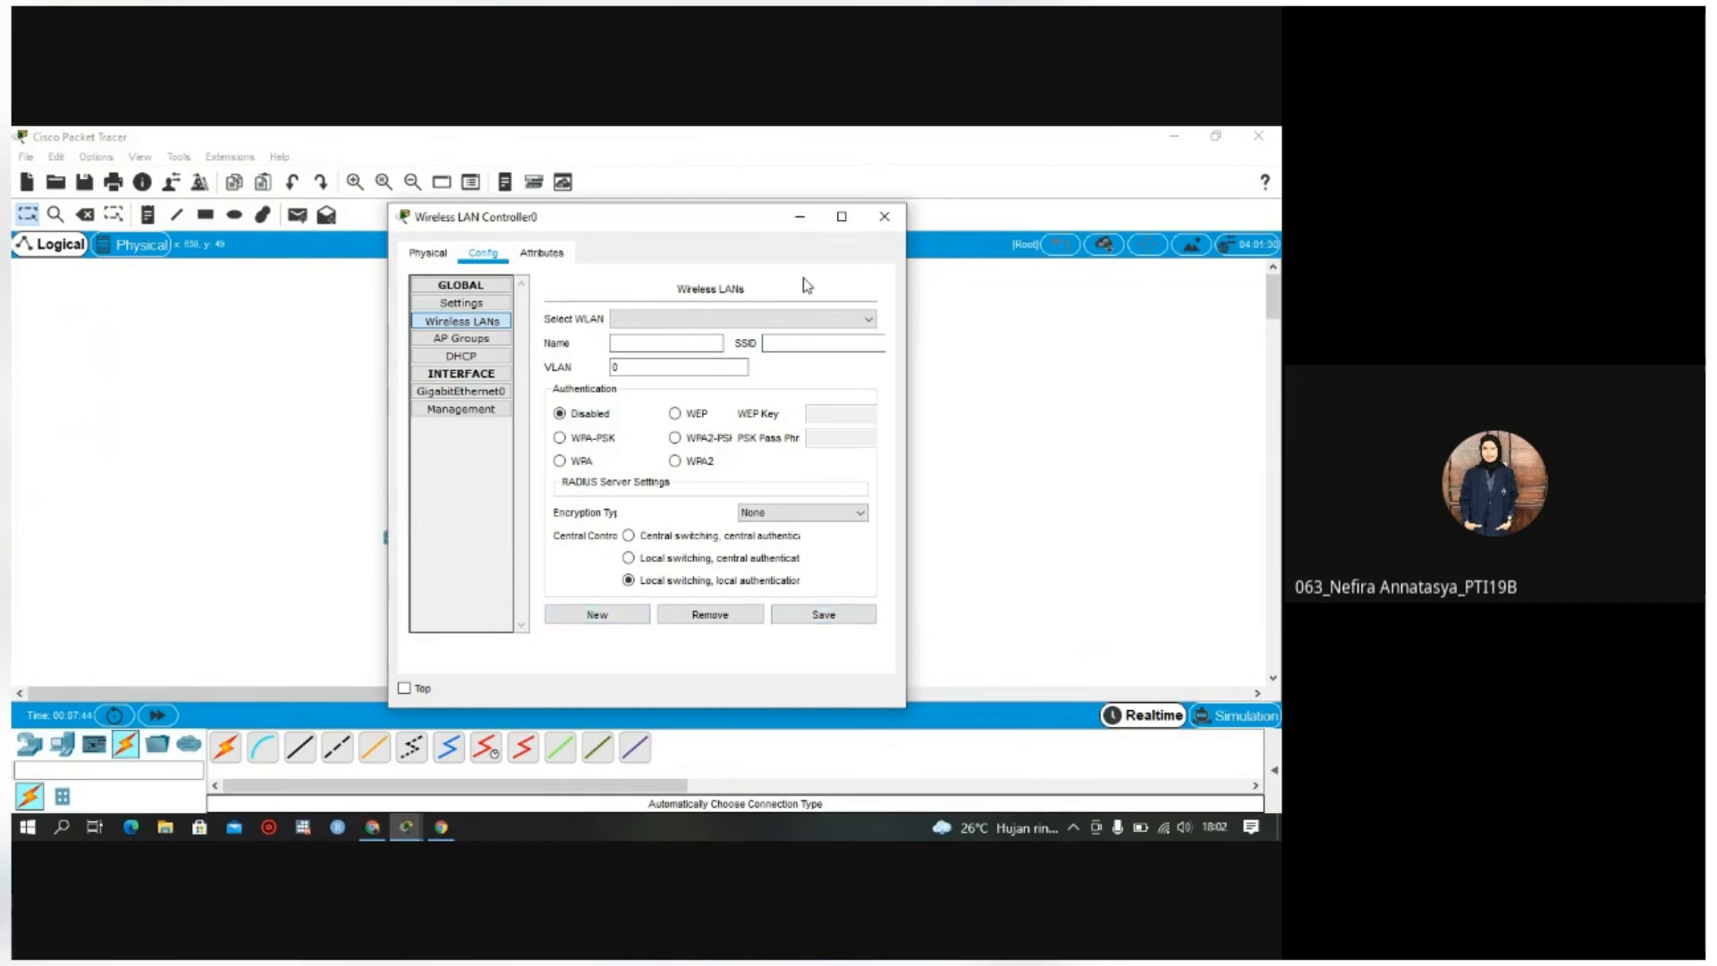
left_click(673, 345)
type("LT2")
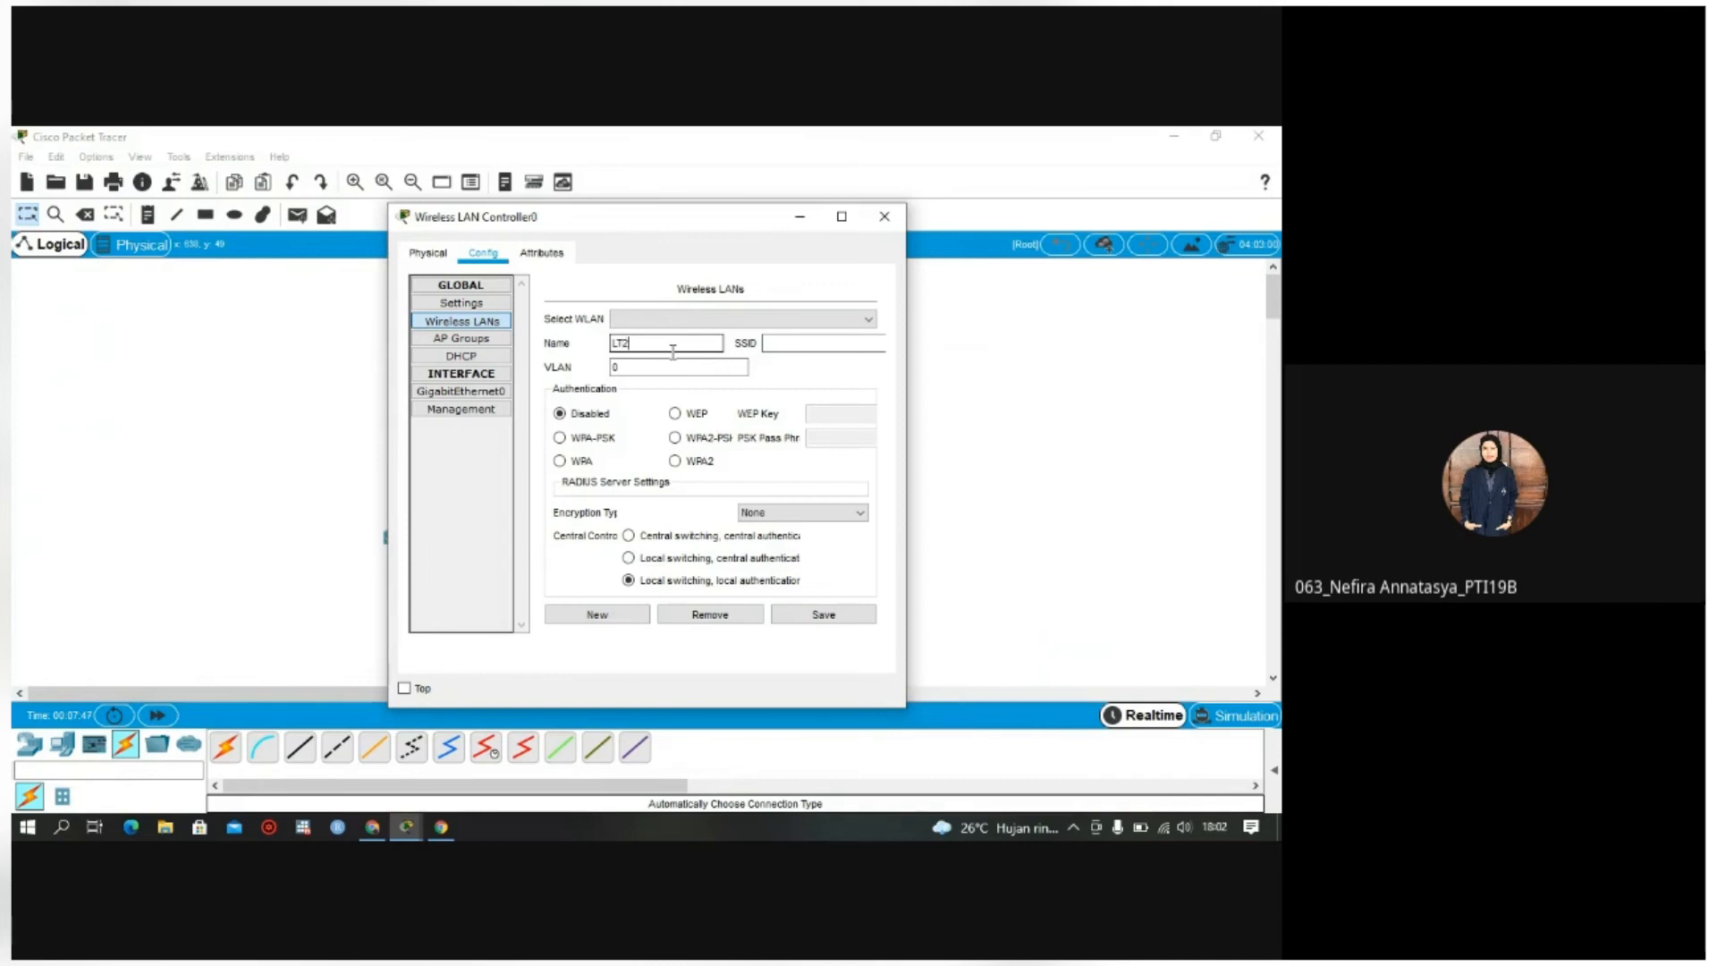
left_click(801, 347)
type("L")
type("P2")
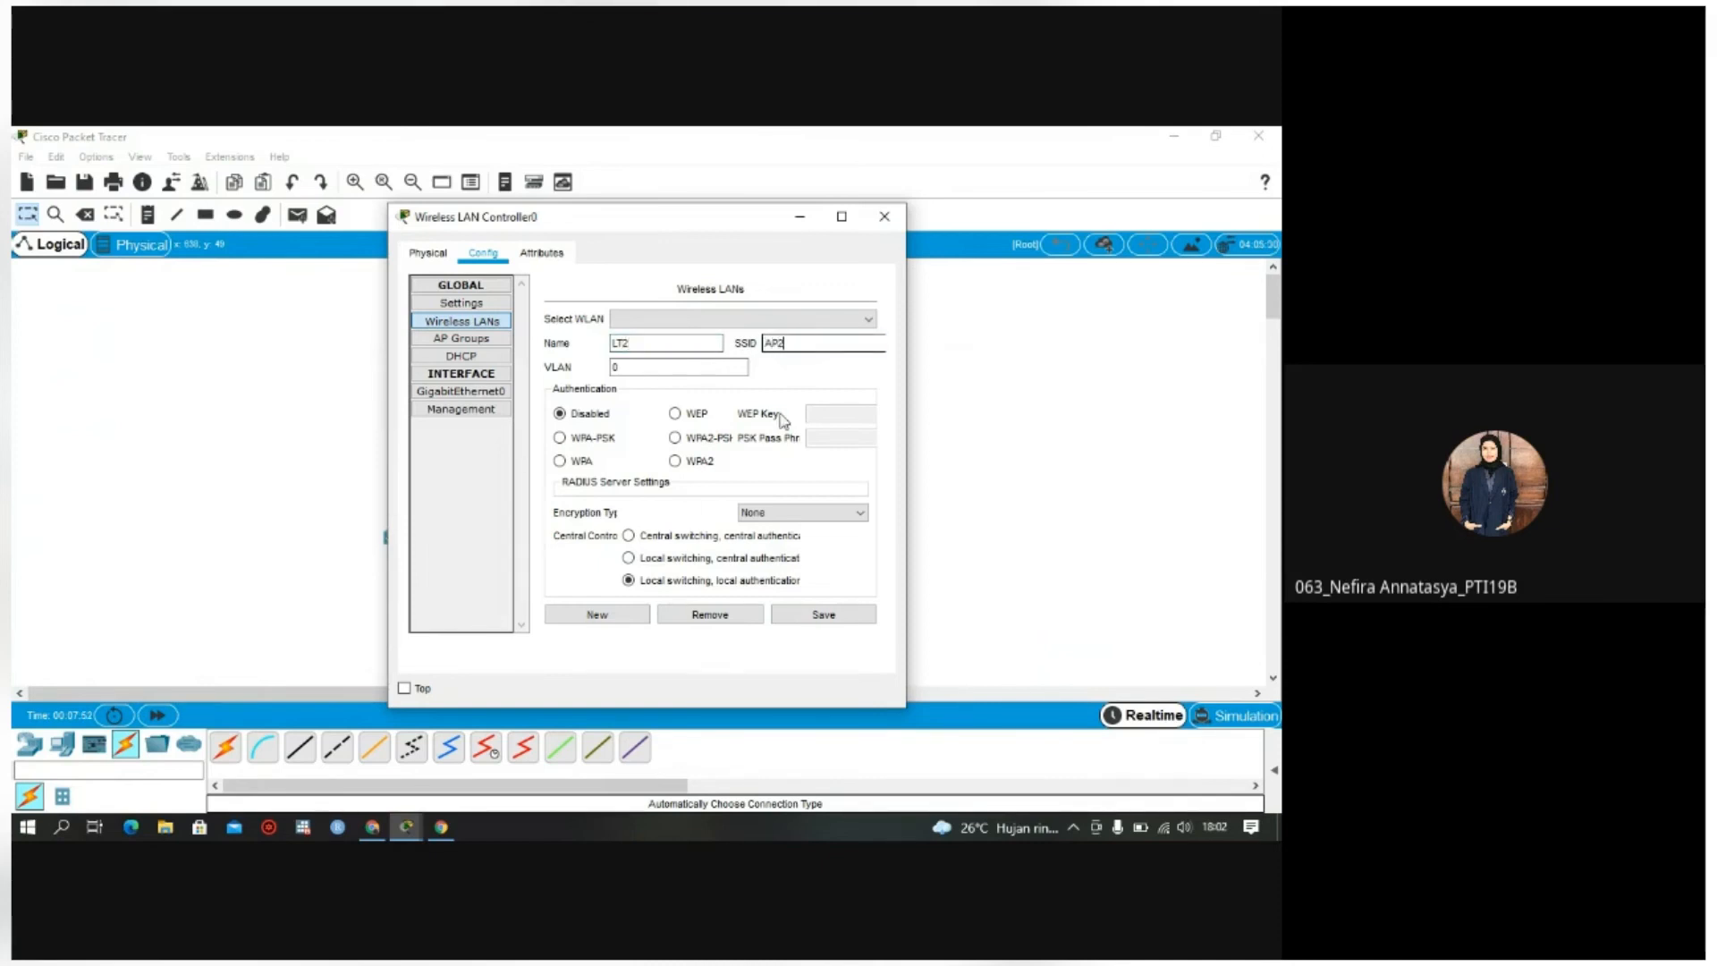
left_click(837, 619)
Step: Create and save a third wireless LAN named LT3 with SSID AP3, and close the controller's settings
left_click(615, 619)
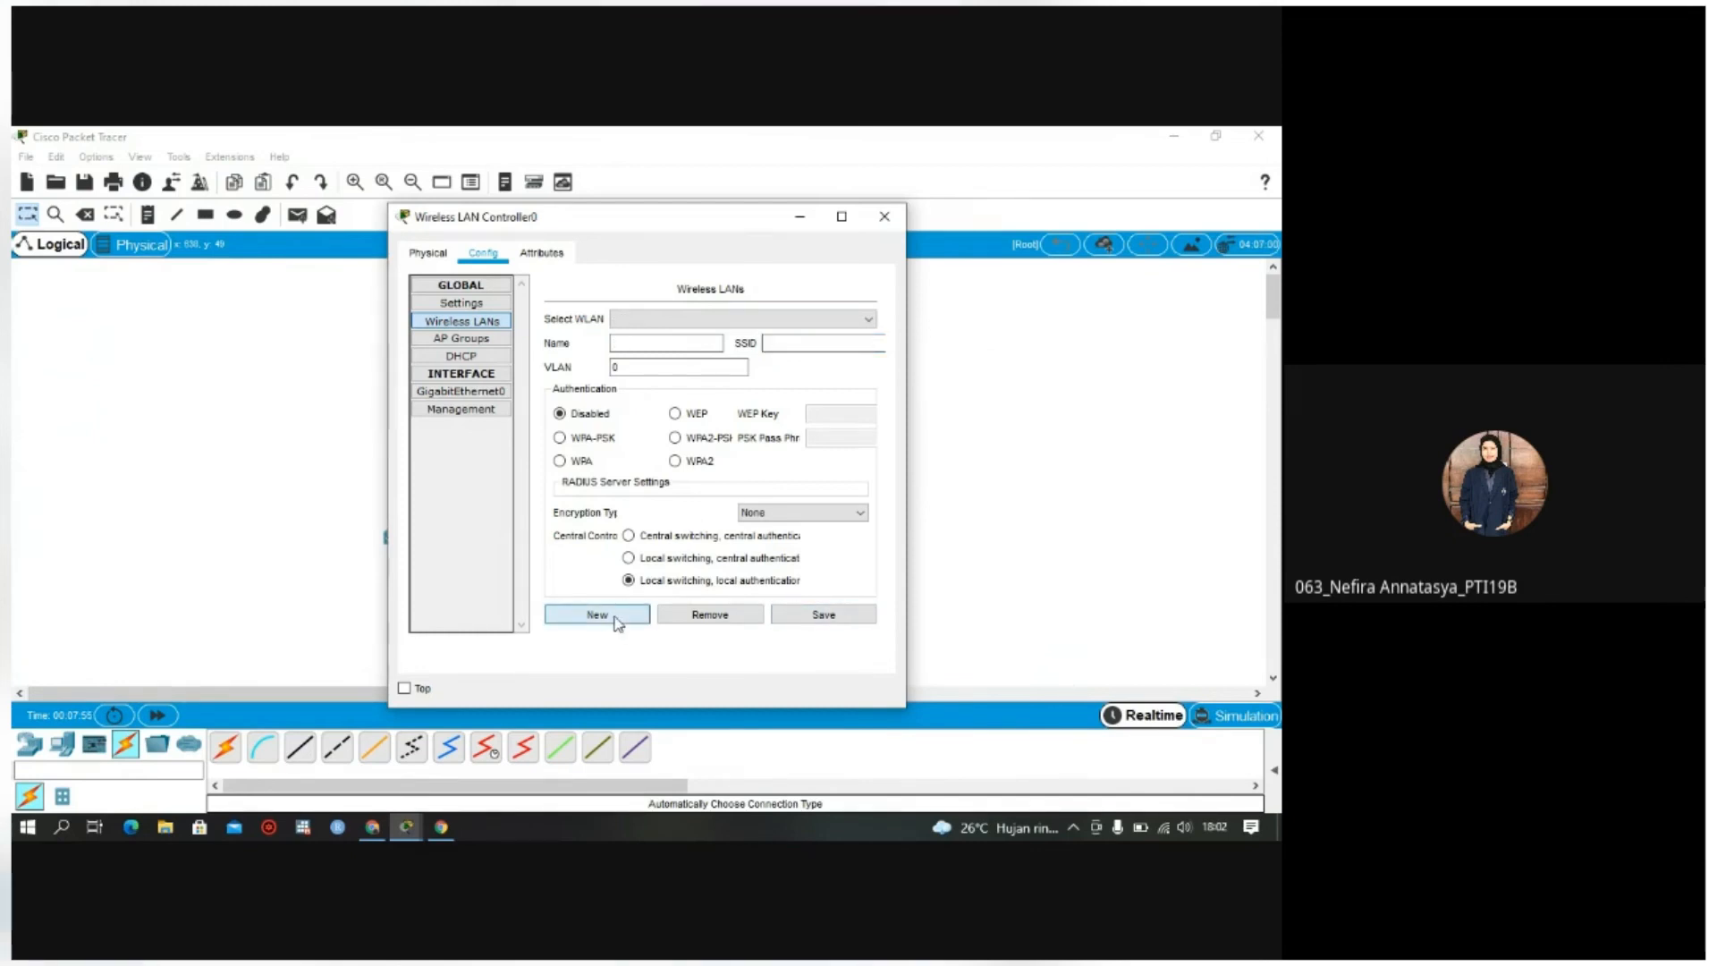
left_click(660, 344)
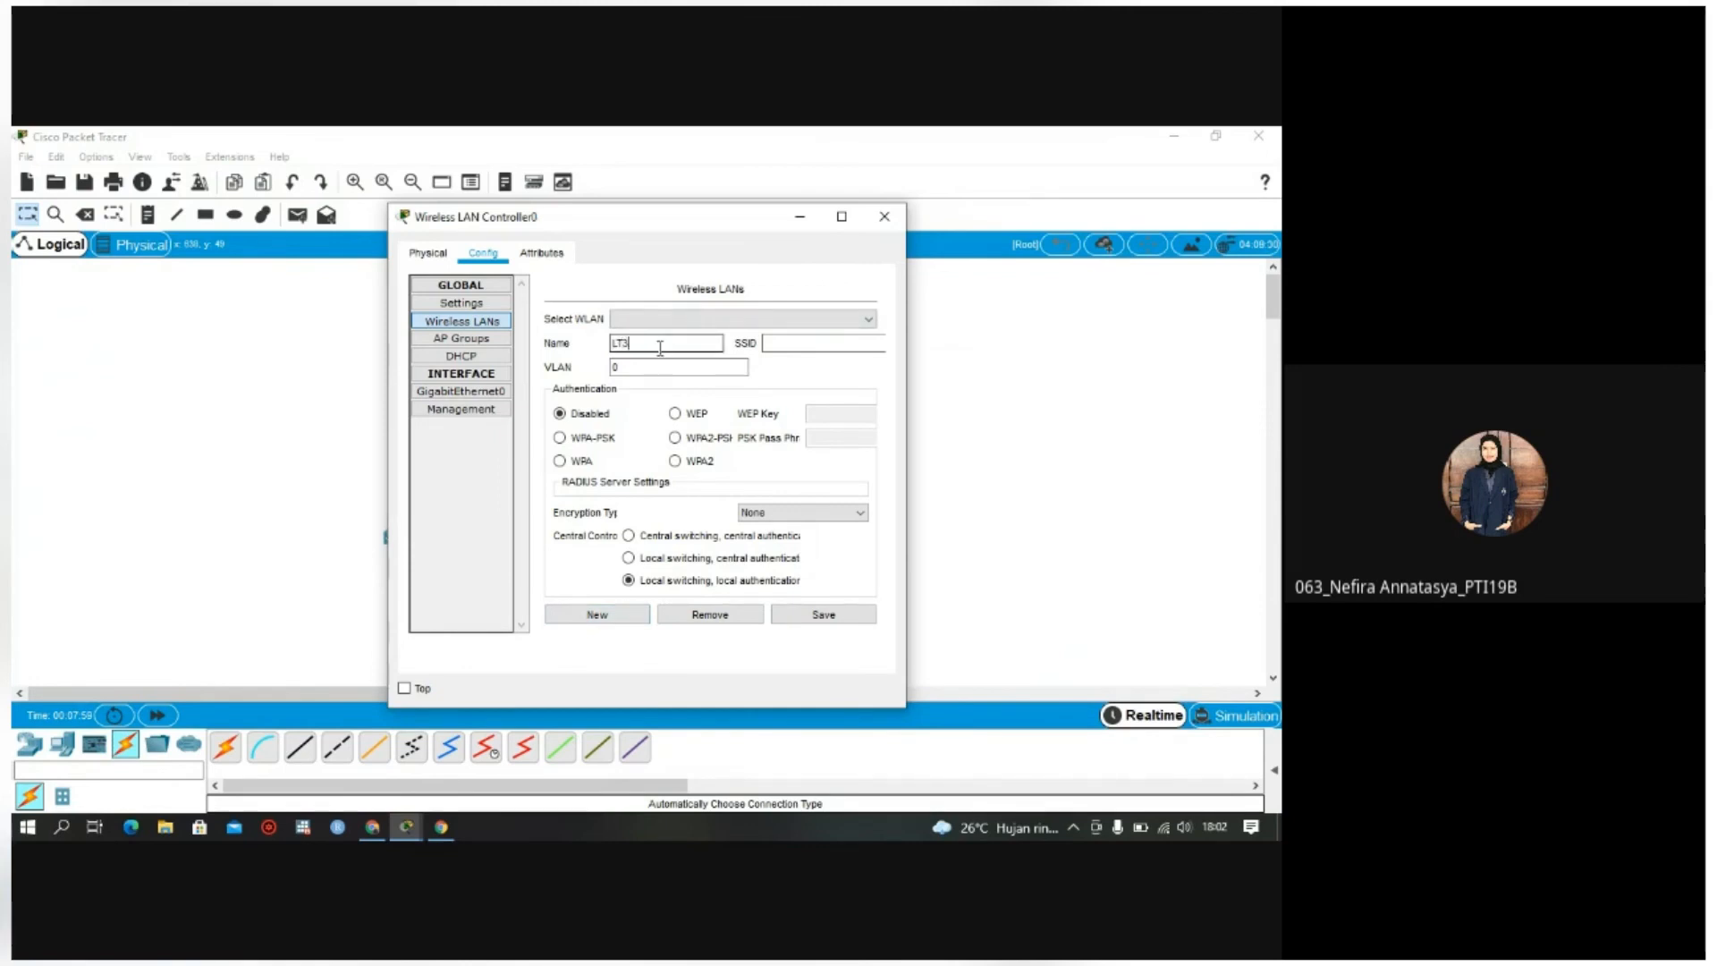
left_click(780, 344)
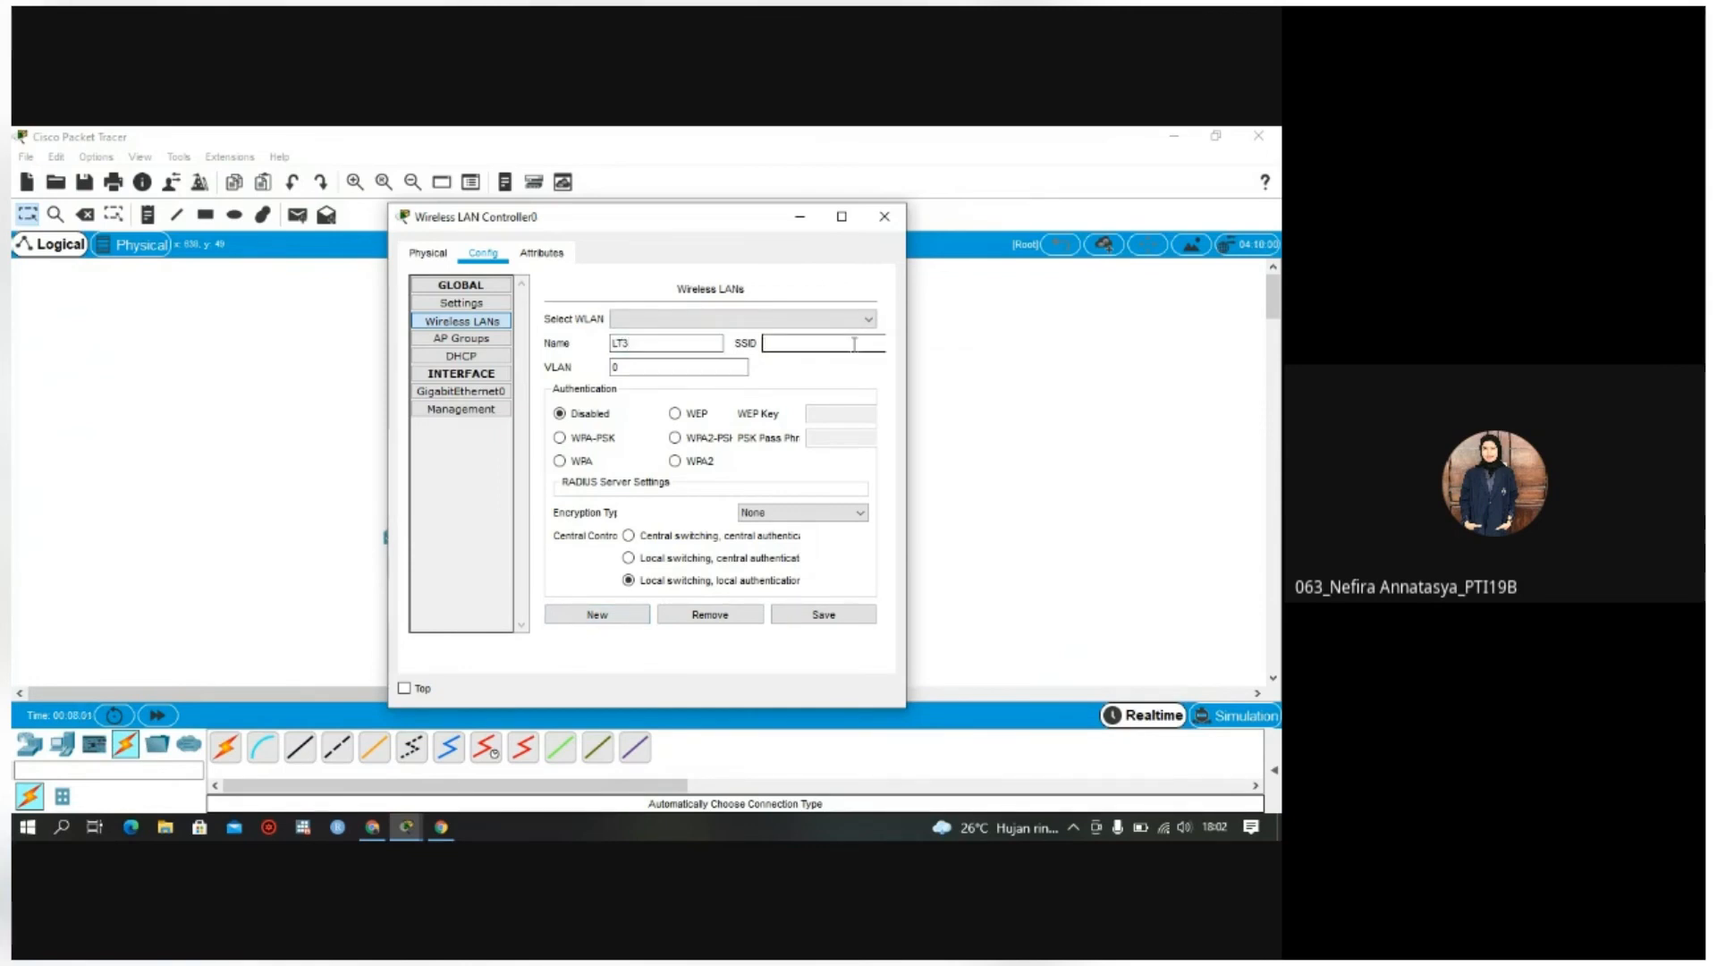
type("AP3")
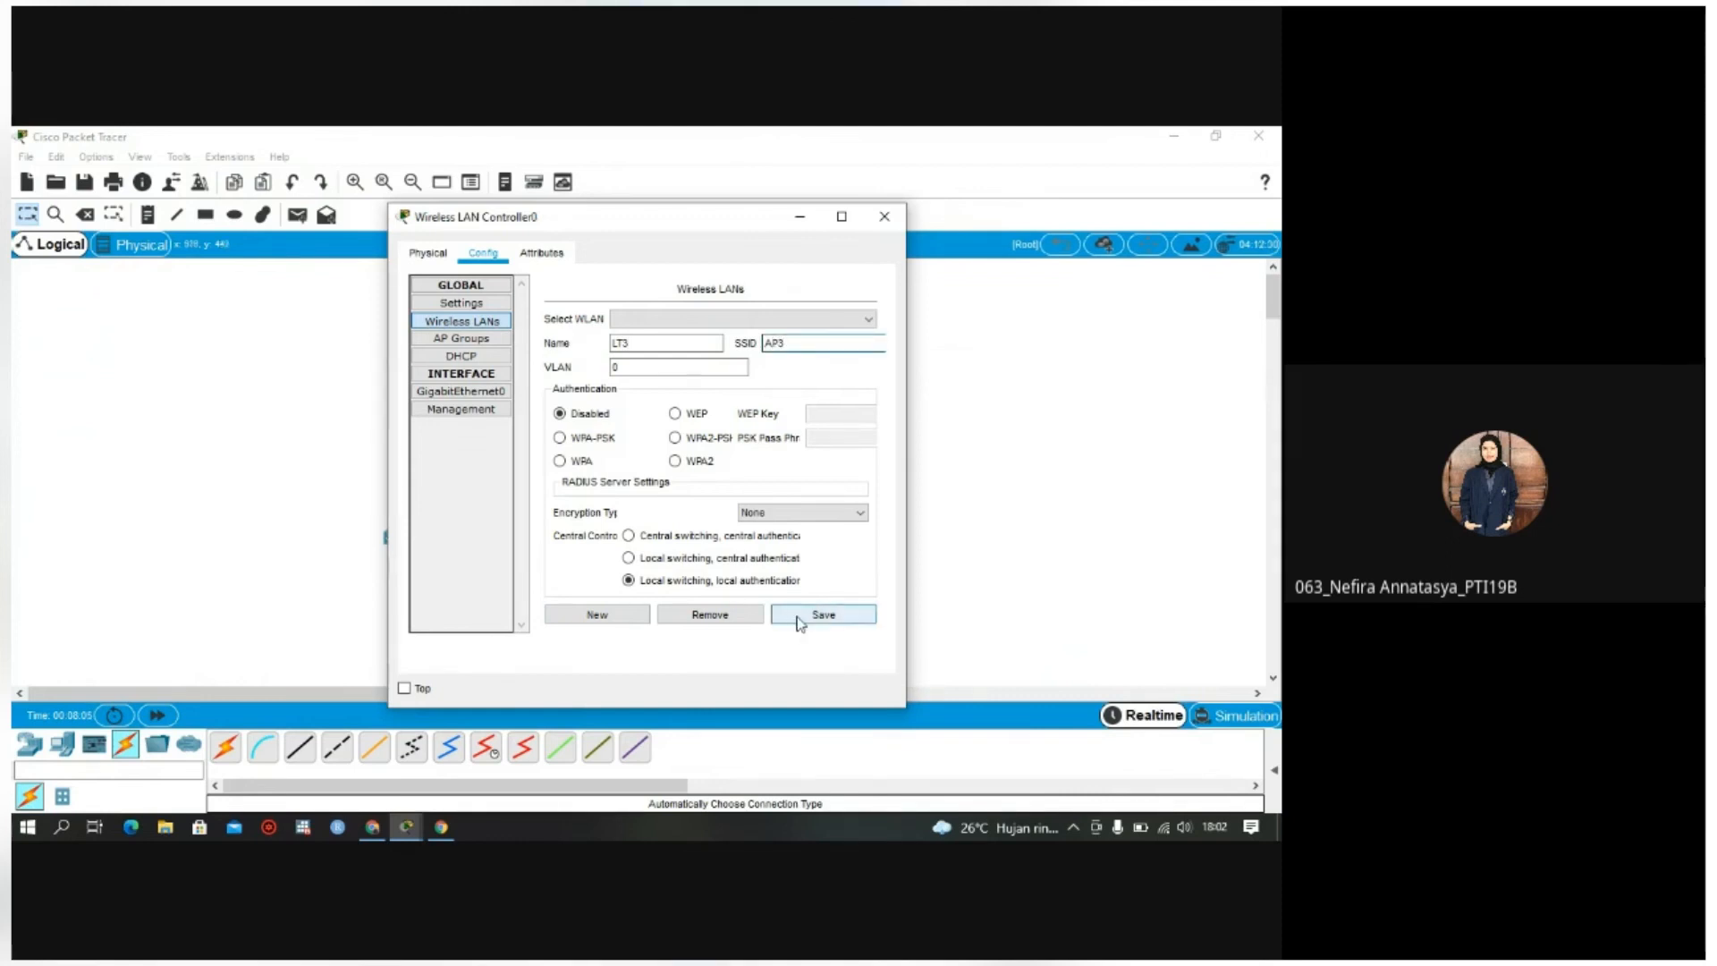
left_click(799, 624)
left_click(597, 617)
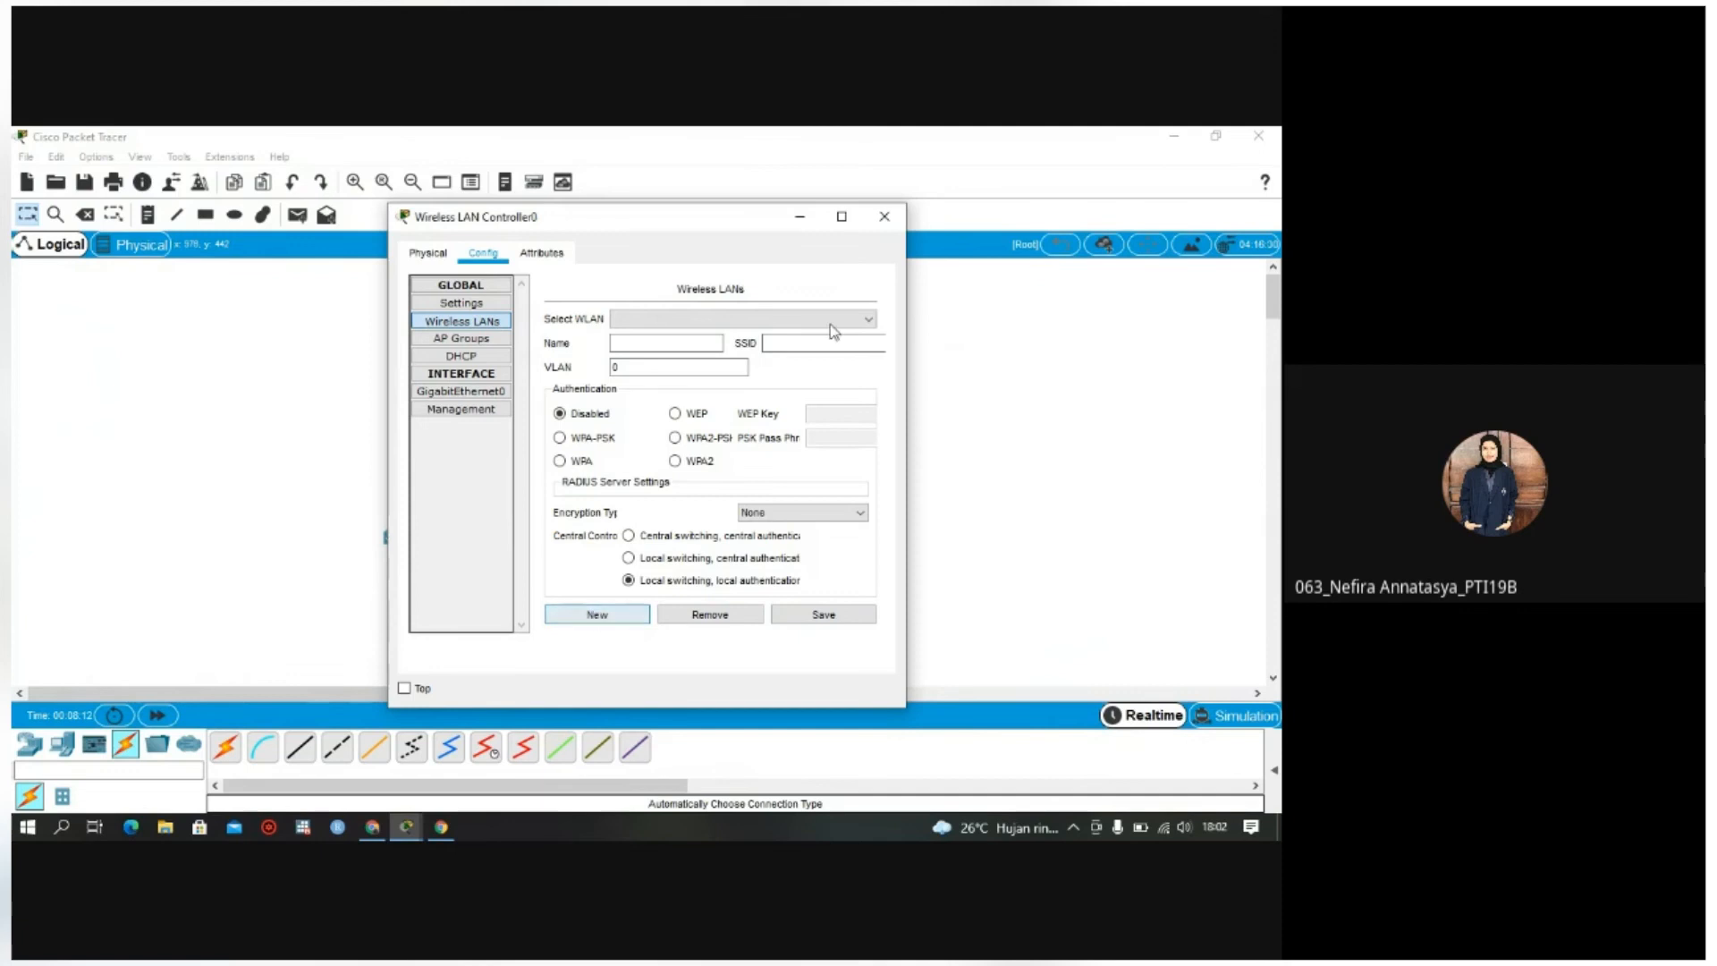
left_click(899, 220)
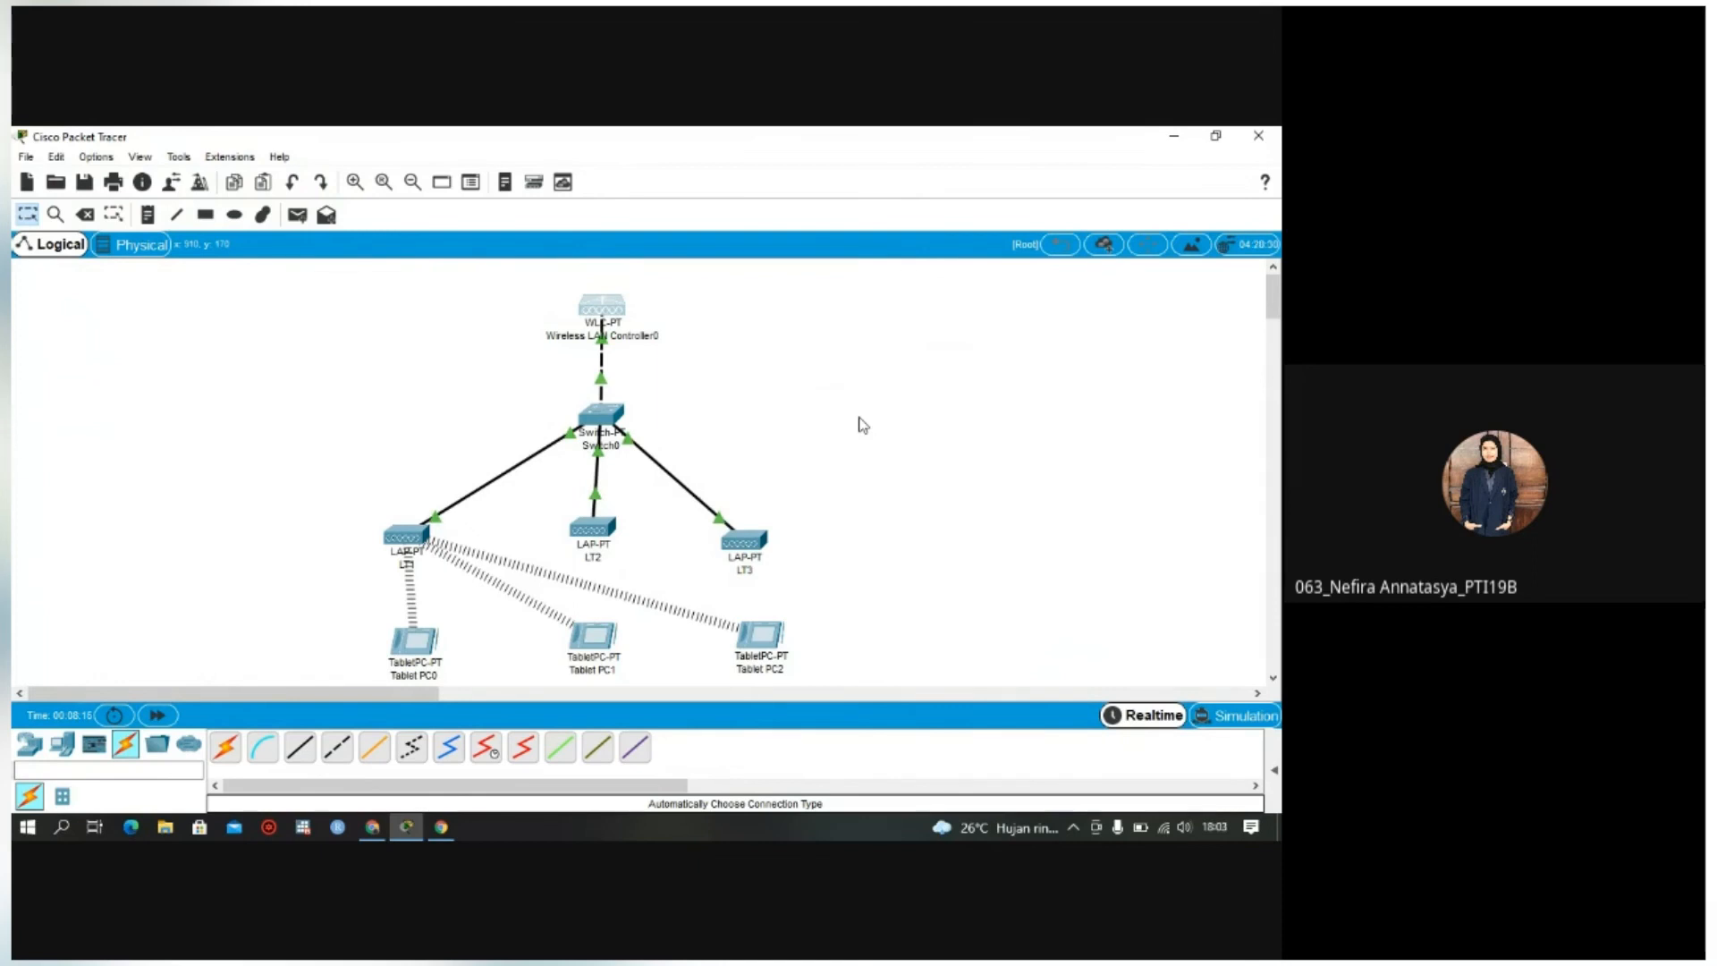
Step: Start a new AP group on the wireless LAN controller containing wireless LAN LT1 and access point LT1
left_click(597, 314)
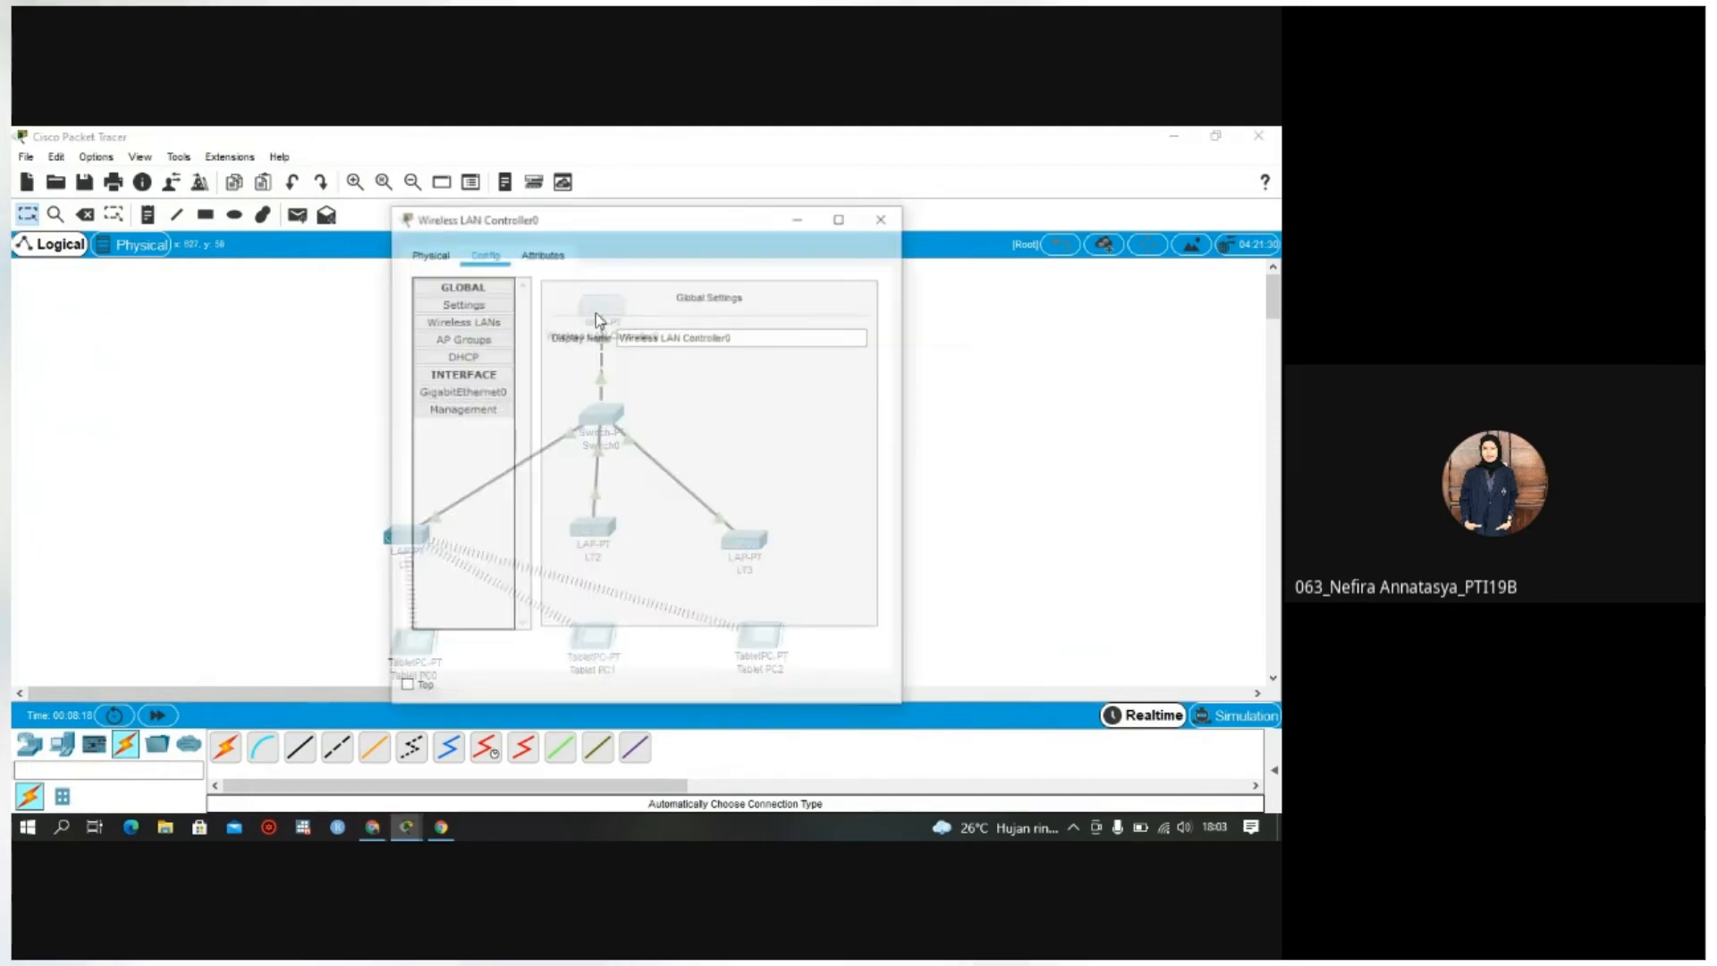
left_click(461, 339)
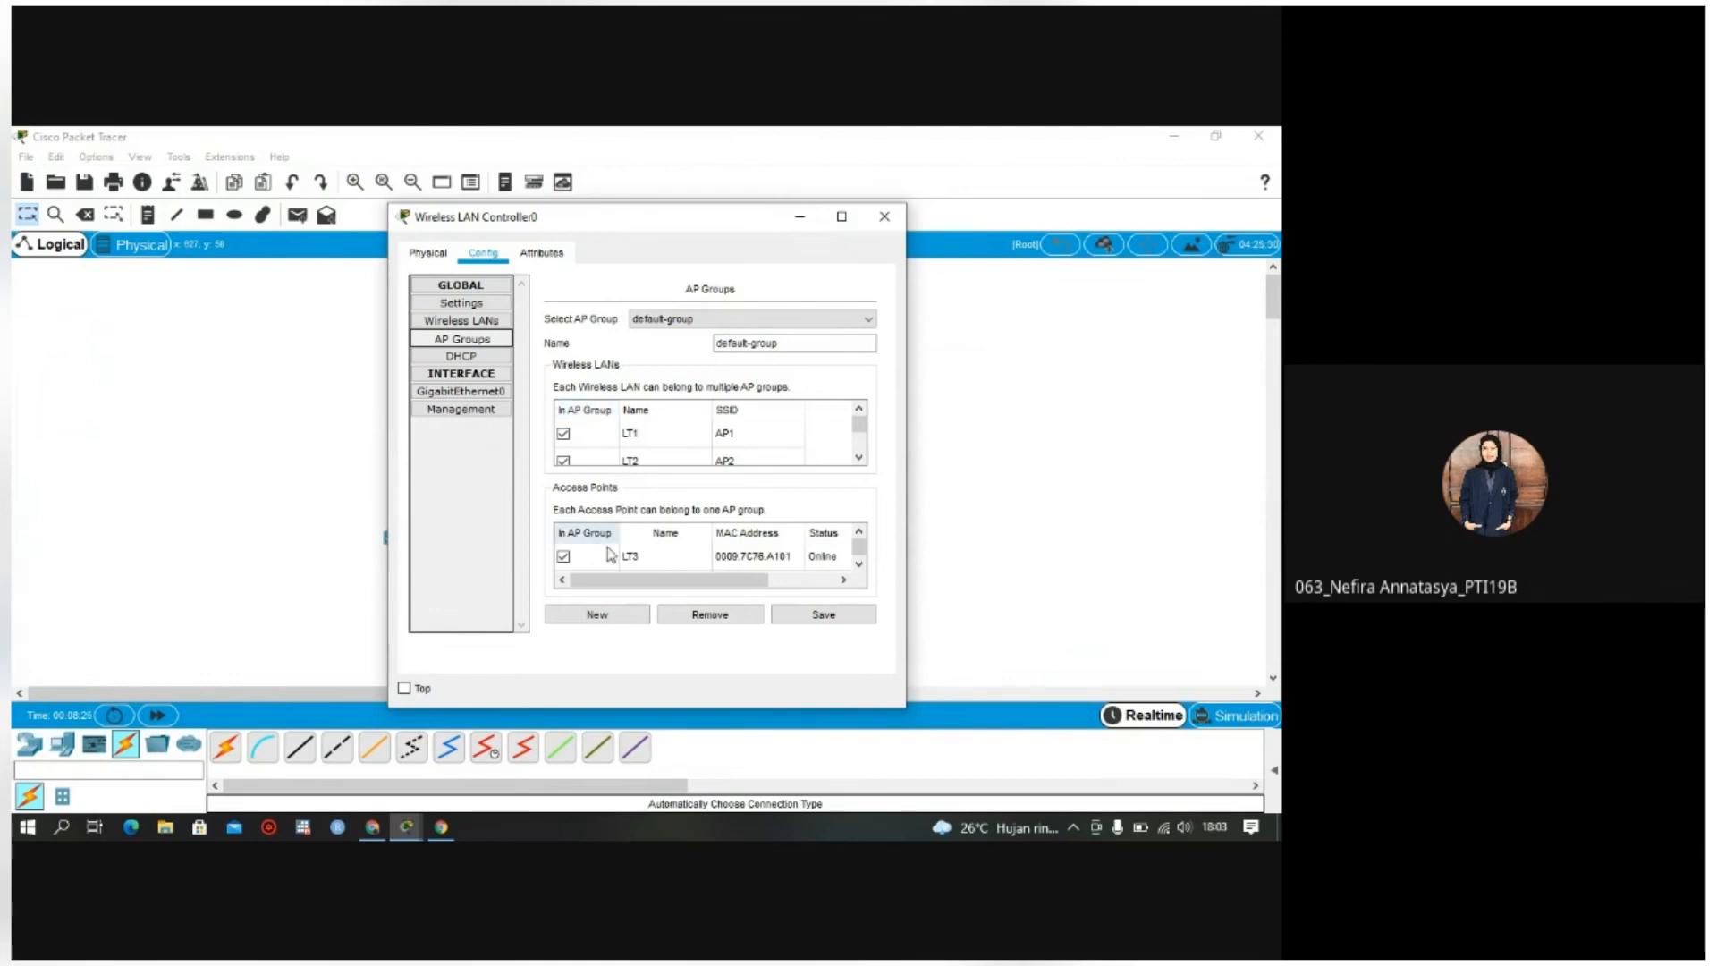
left_click(598, 616)
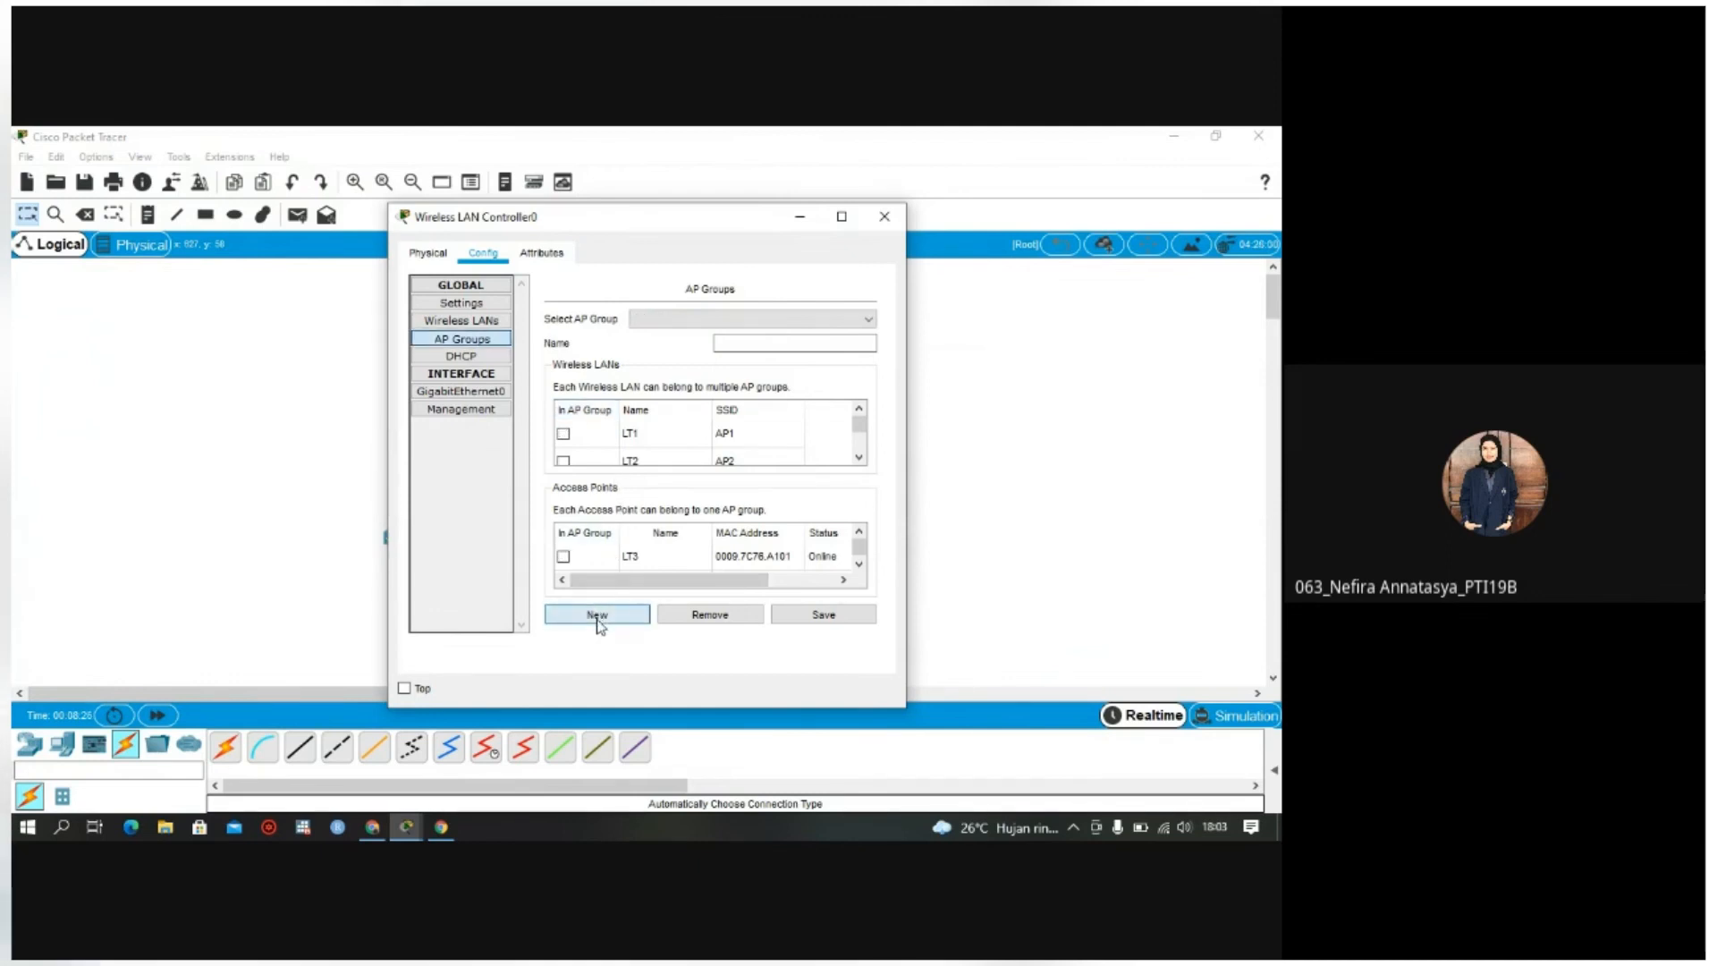
left_click(564, 435)
left_click(676, 535)
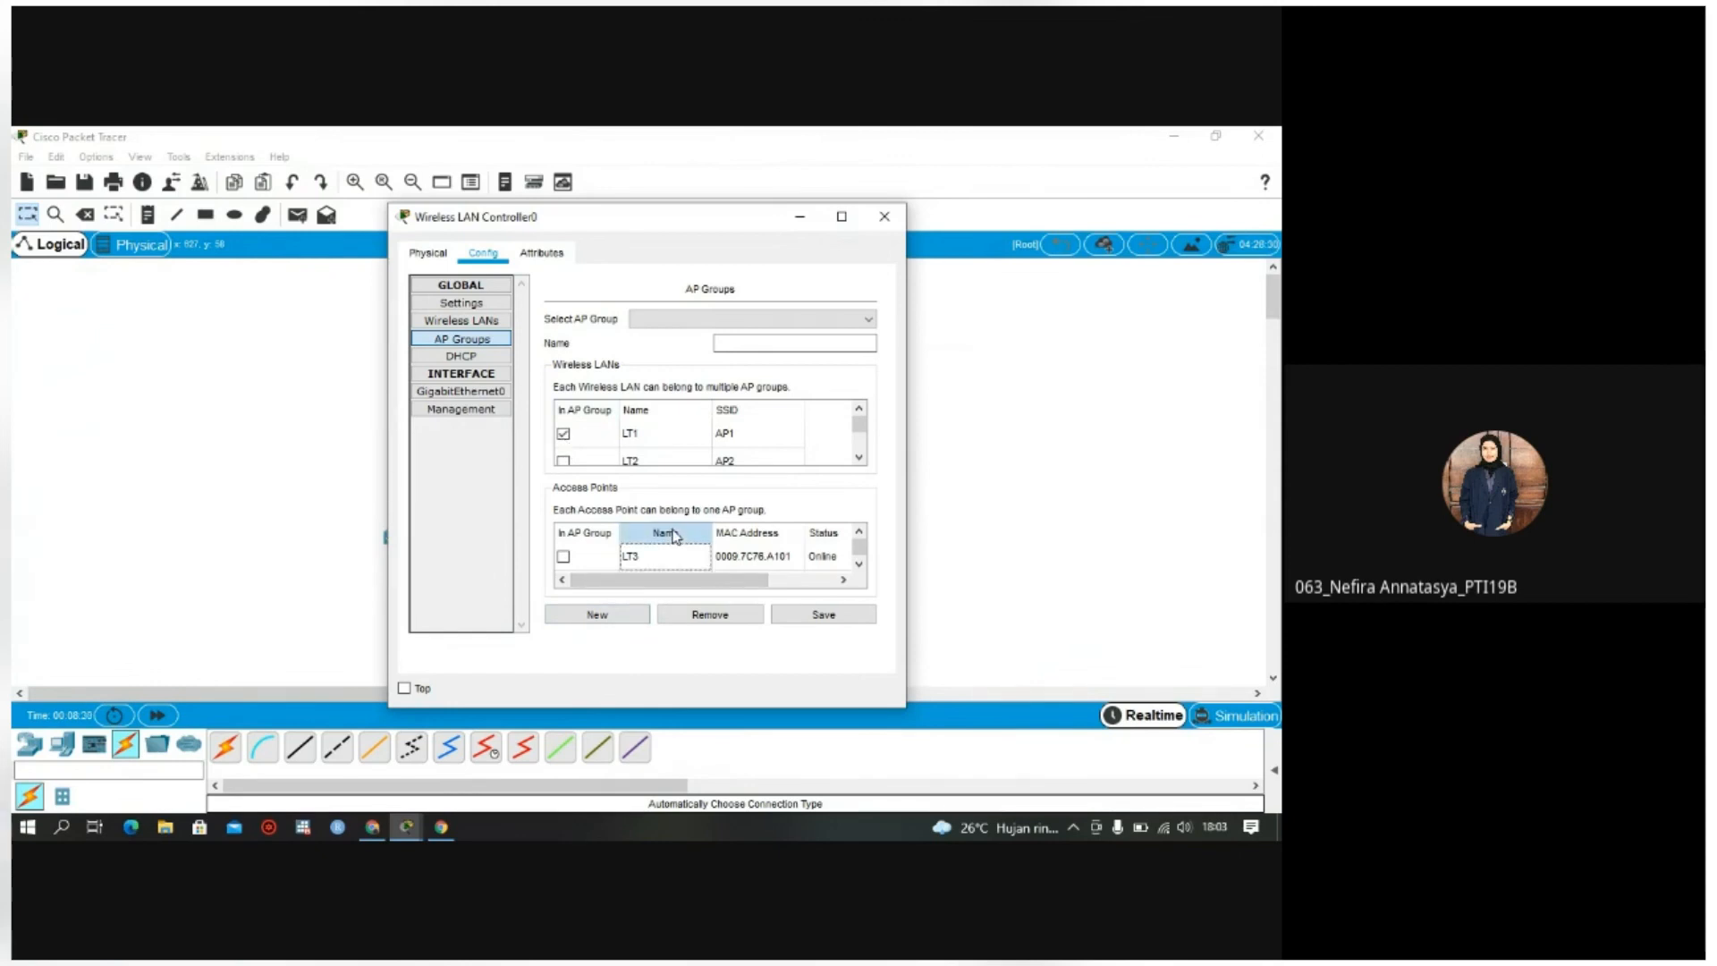
left_click(600, 535)
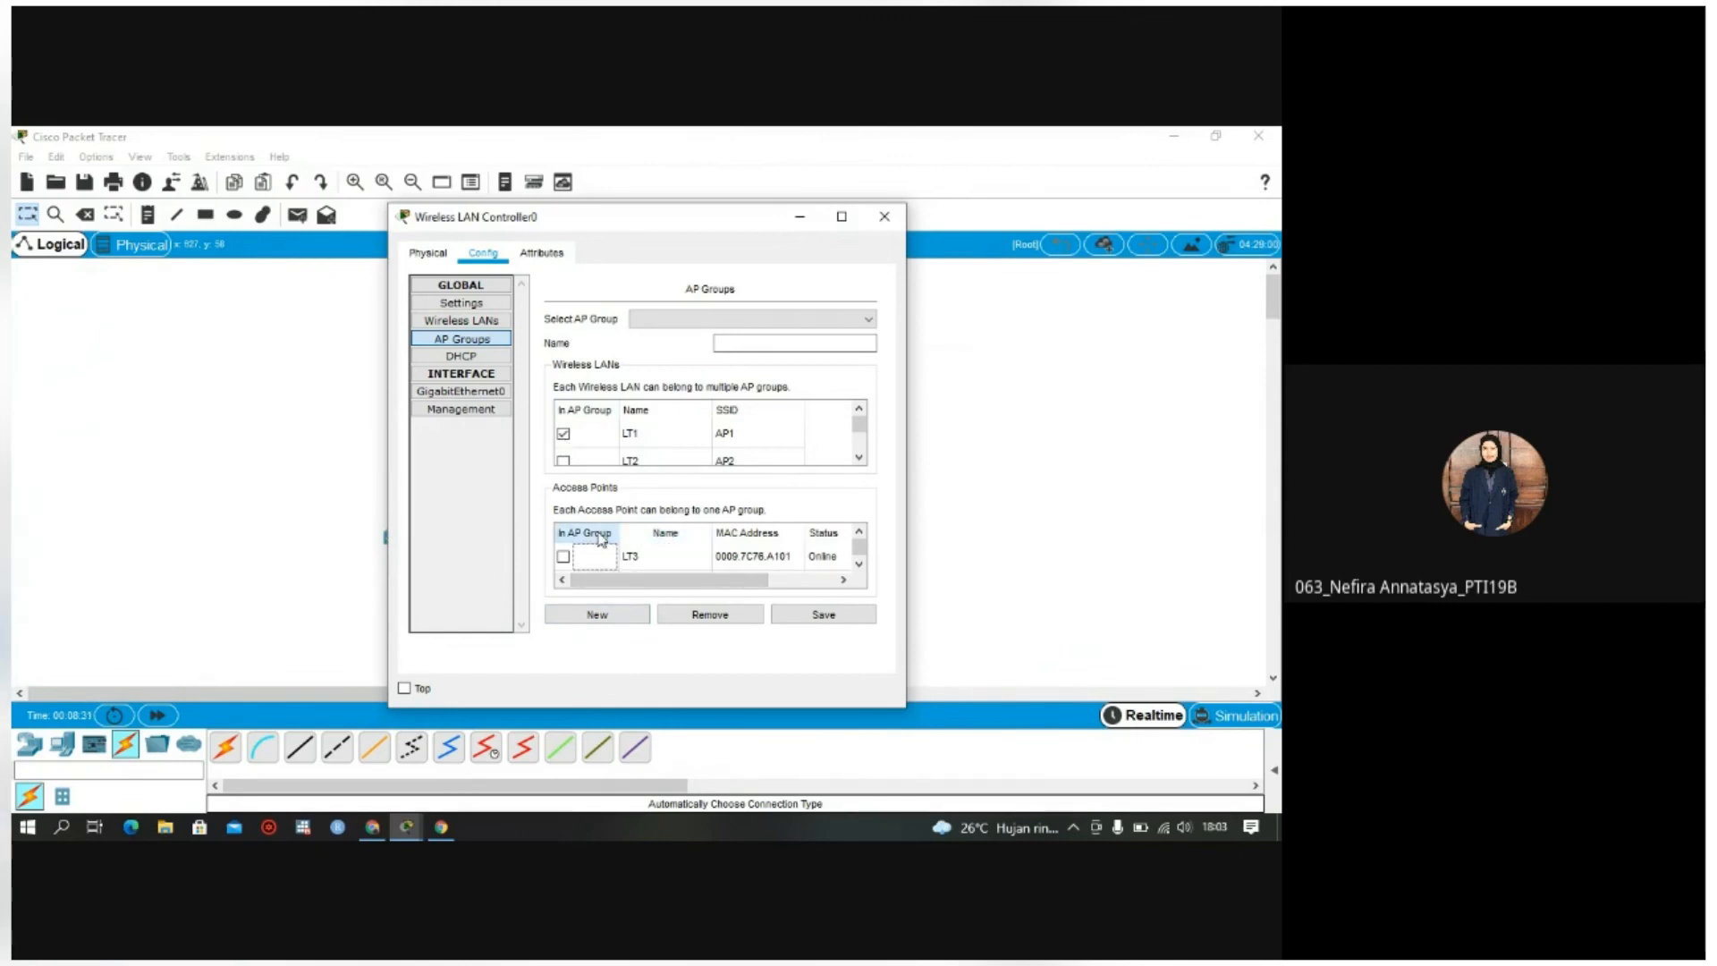
left_click(859, 564)
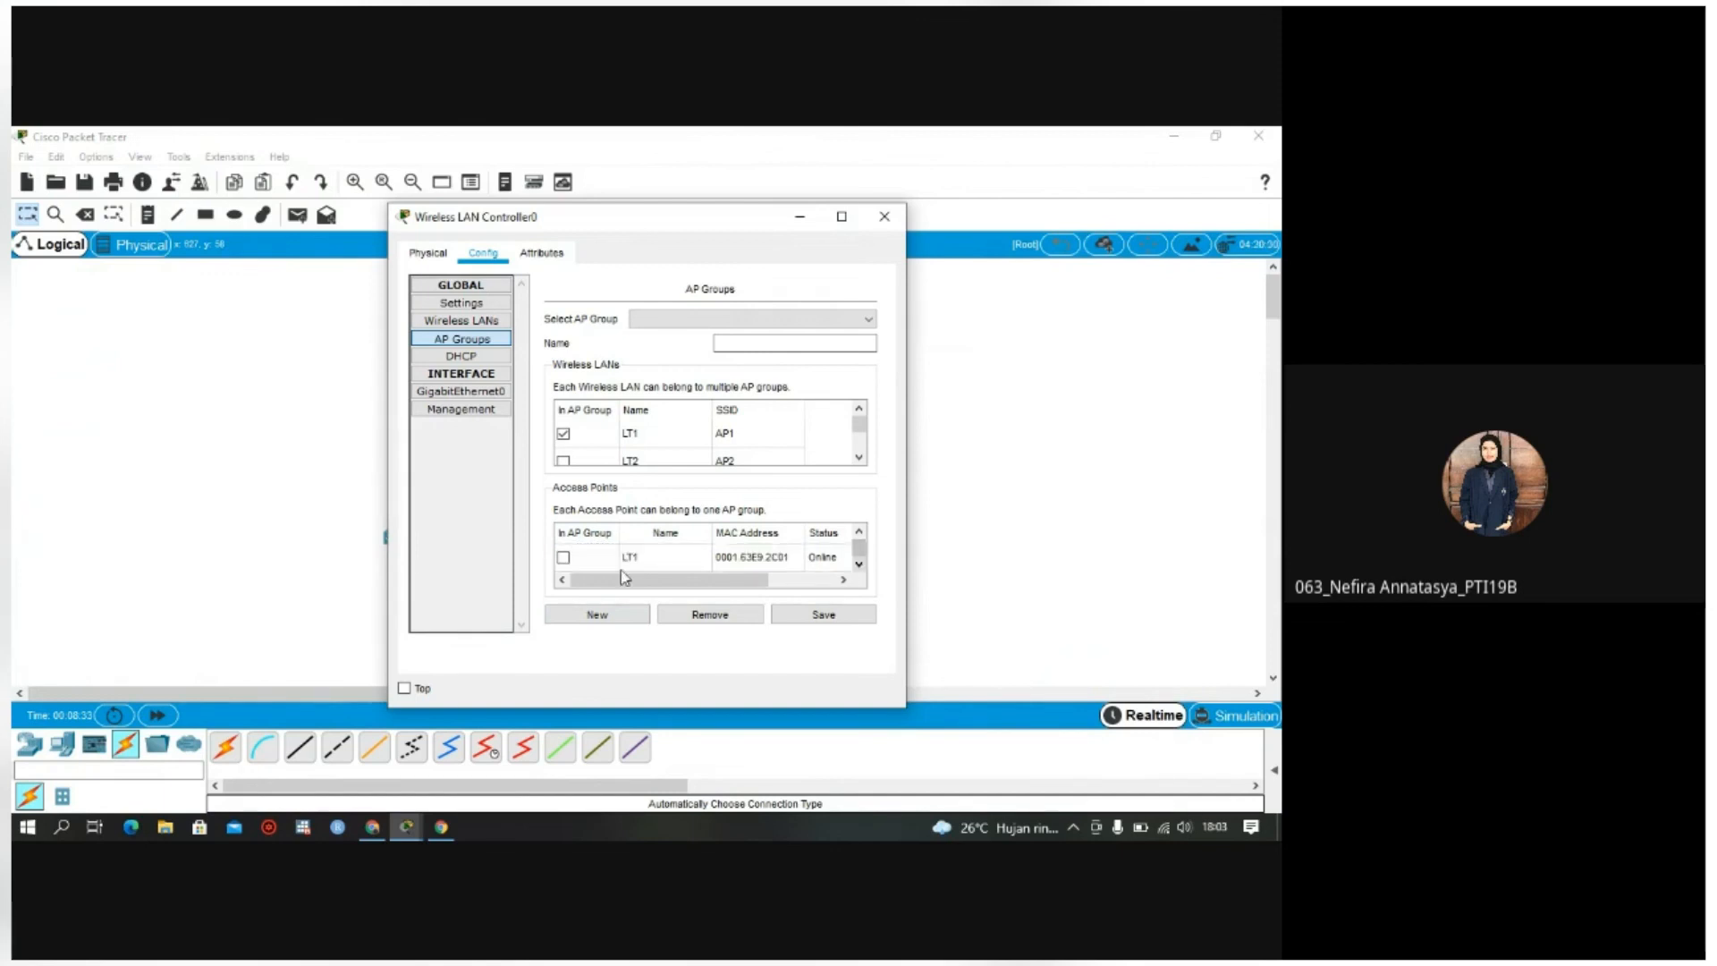
left_click(563, 559)
Step: Name the new AP group LT1 and save it
left_click(762, 342)
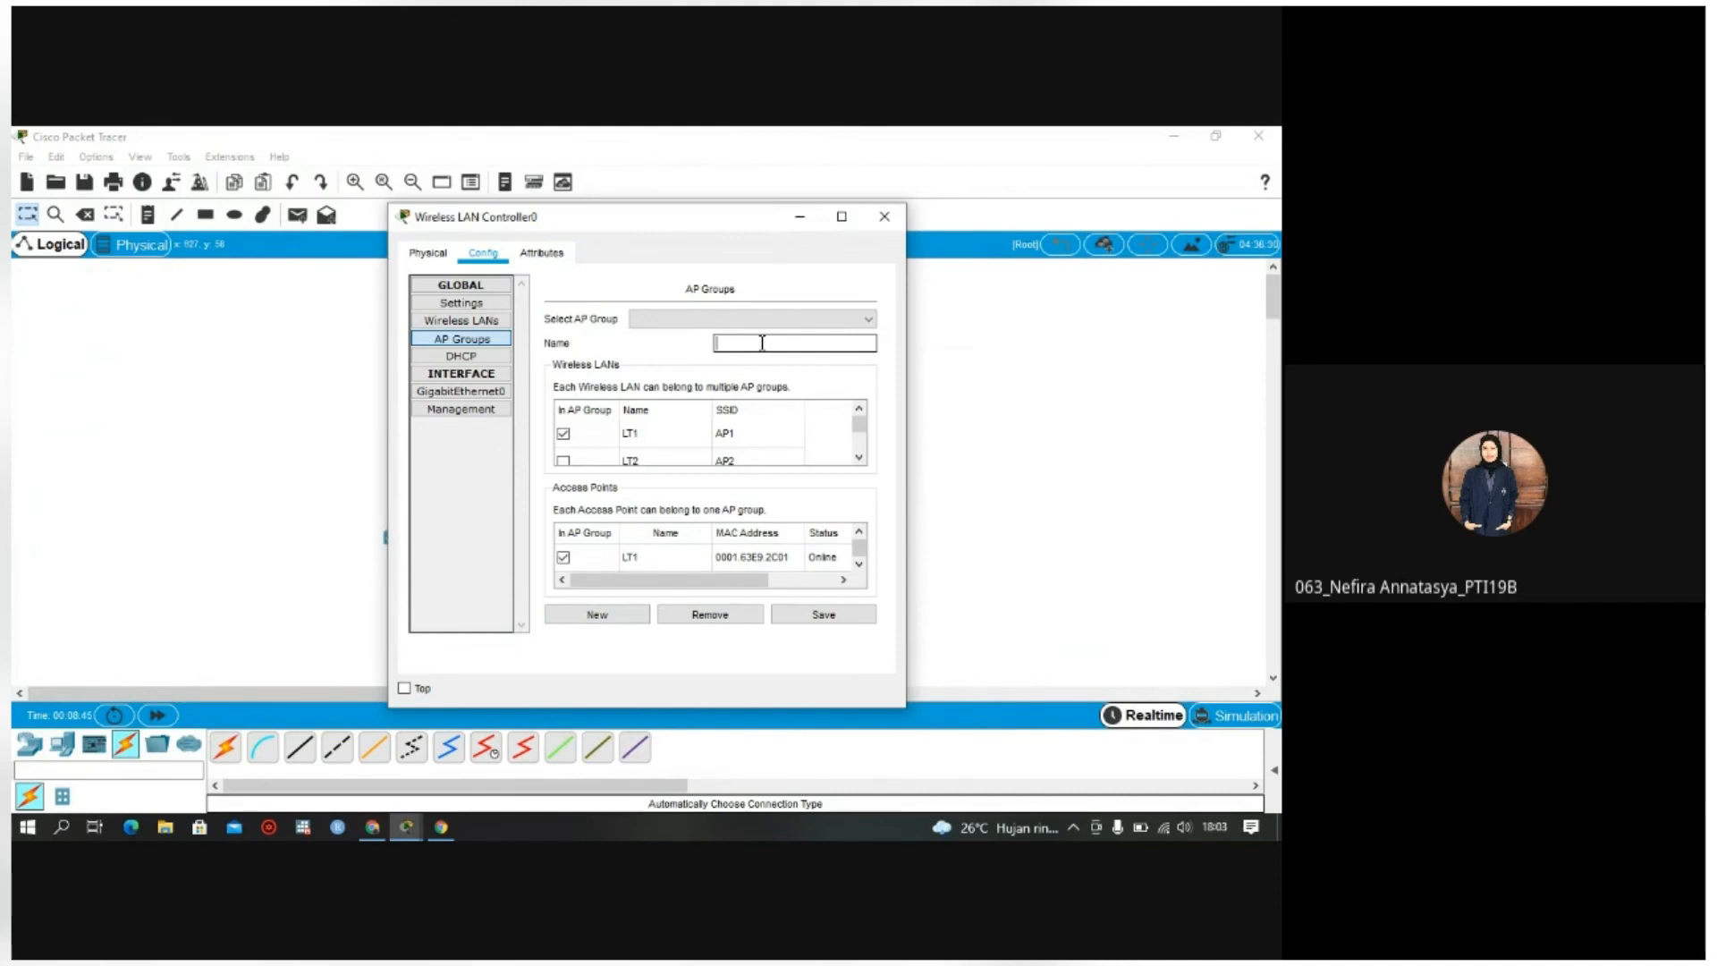
type("A")
key("BackSpace")
key("BackSpace")
type("LT1")
left_click(823, 616)
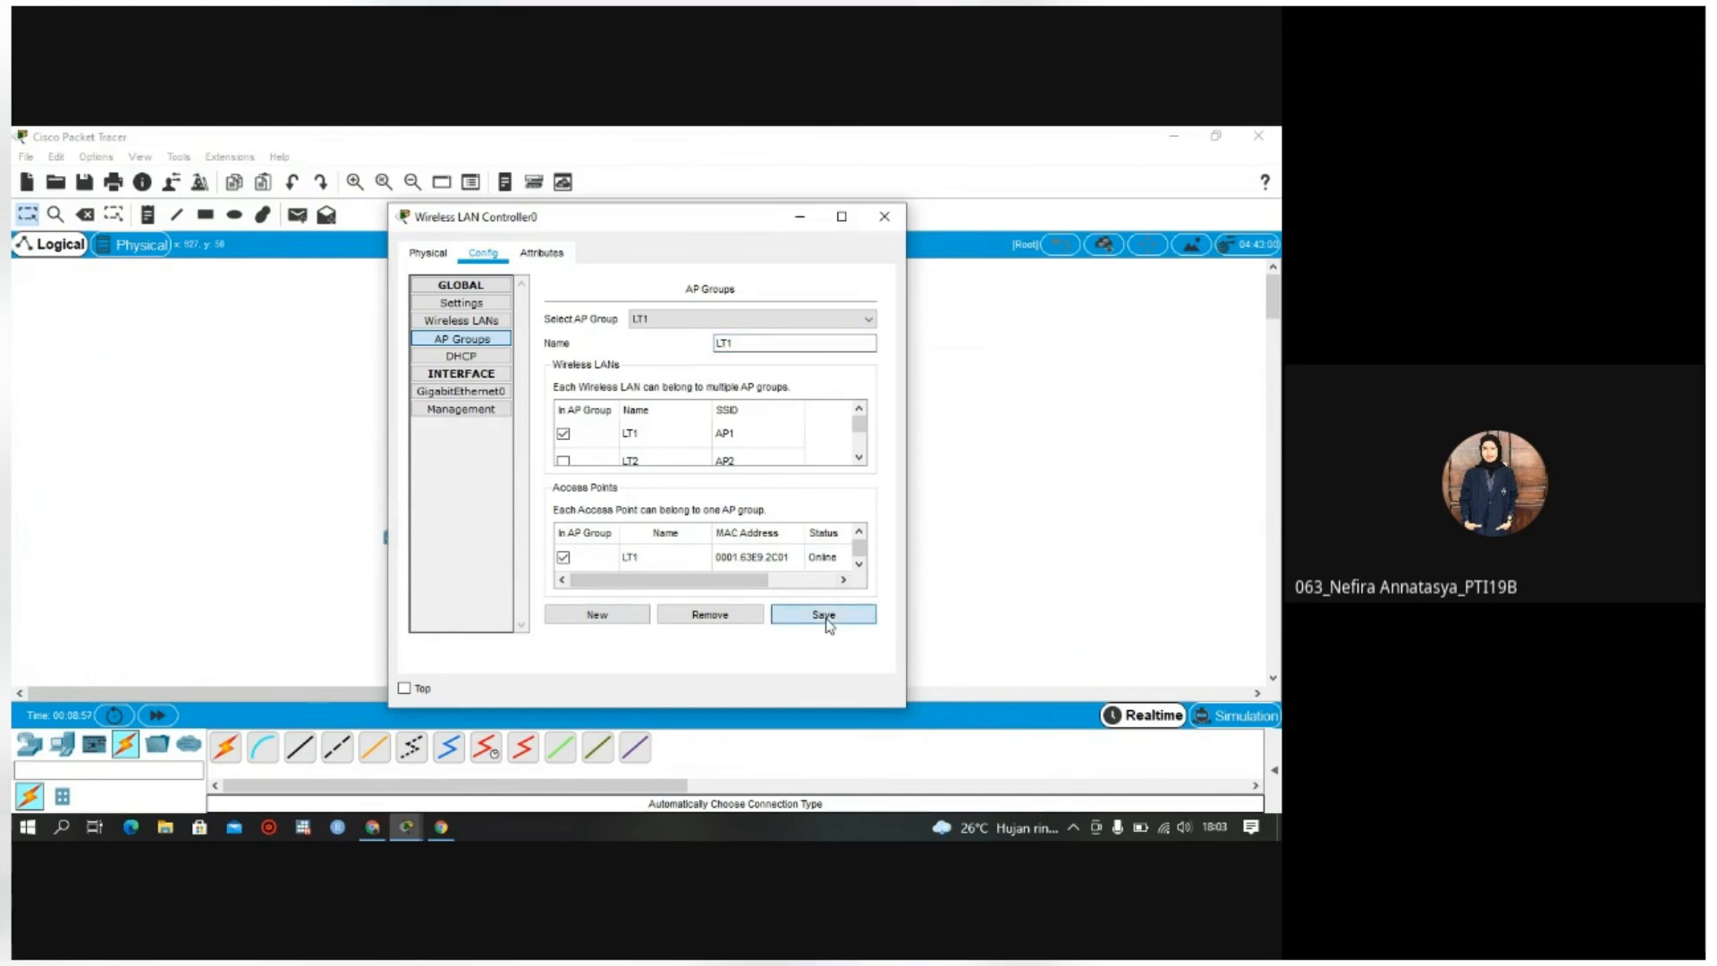
Step: Create and save an AP group named LT2 containing wireless LAN LT2 and access point LT2
left_click(621, 623)
left_click(563, 462)
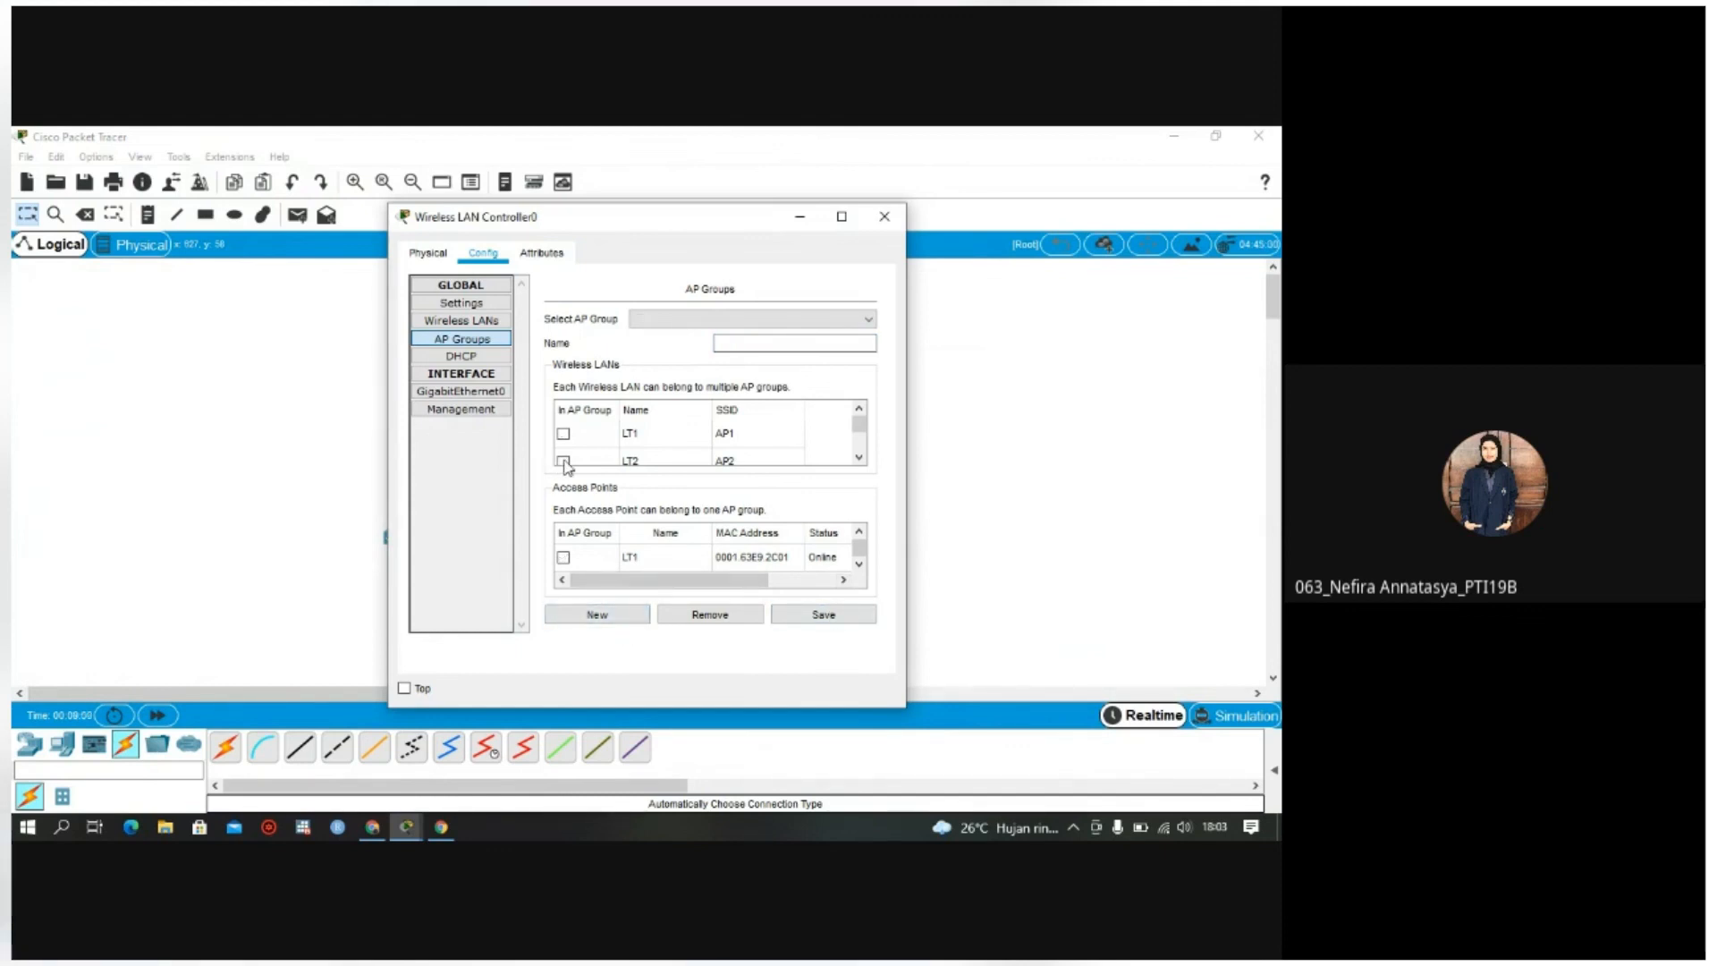
left_click(729, 346)
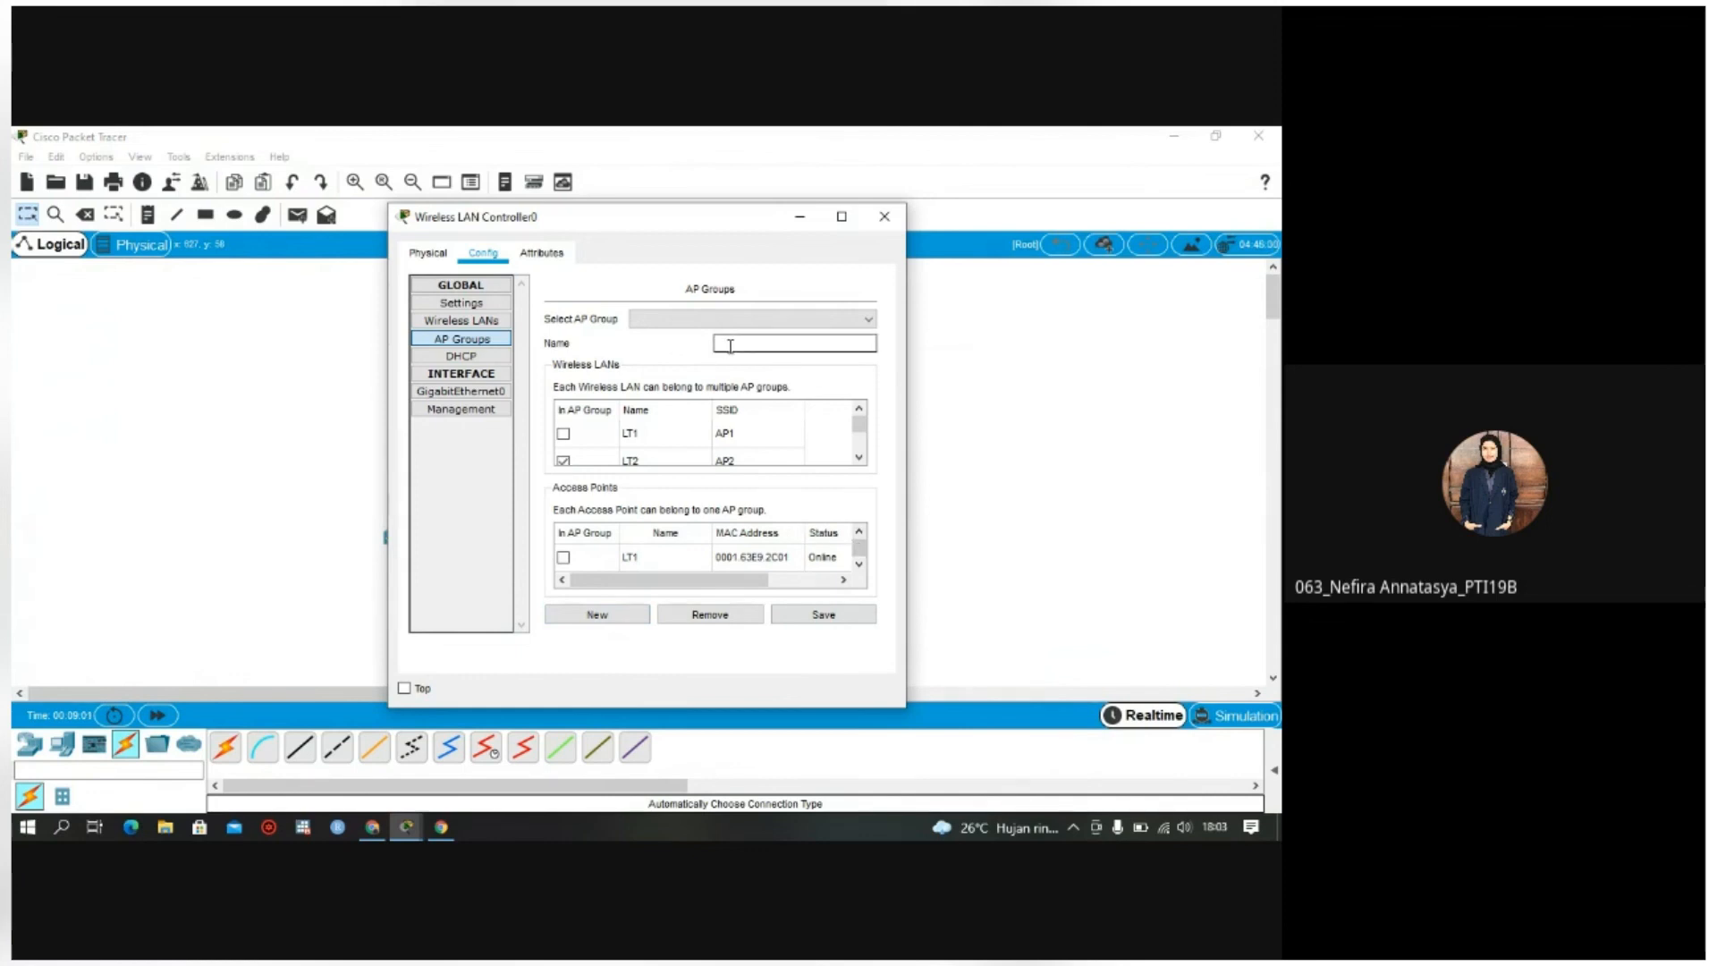
left_click(832, 557)
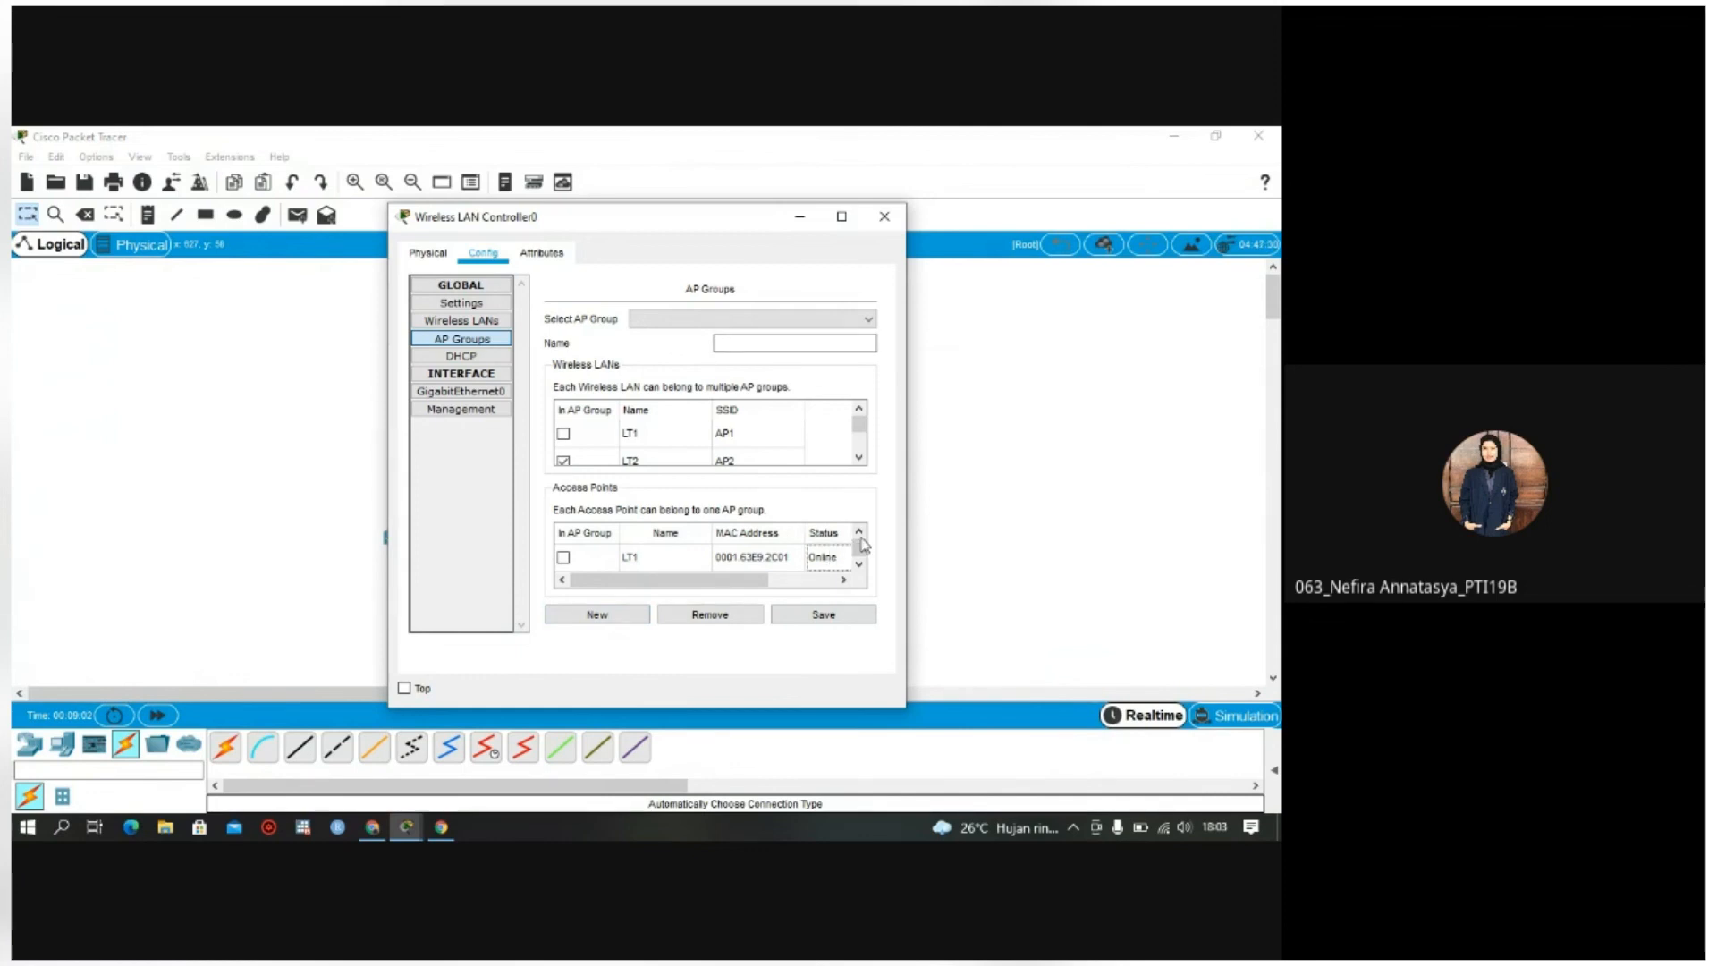
left_click_drag(723, 584, 654, 583)
left_click(646, 534)
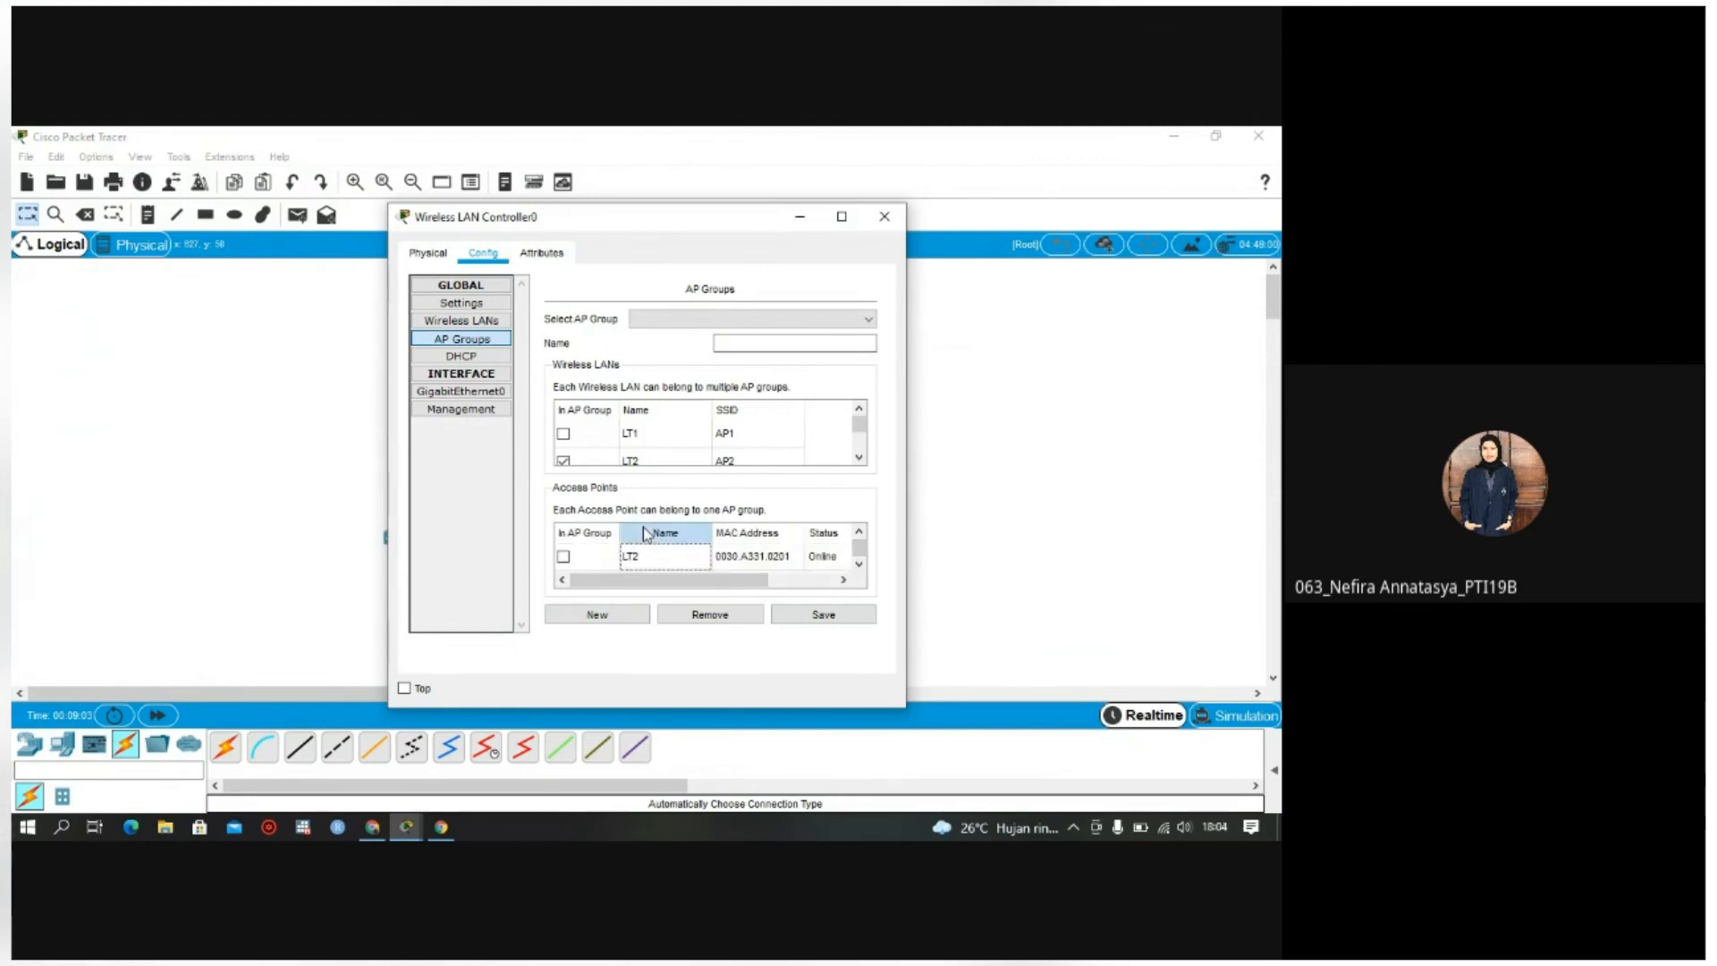
left_click(563, 557)
left_click(762, 348)
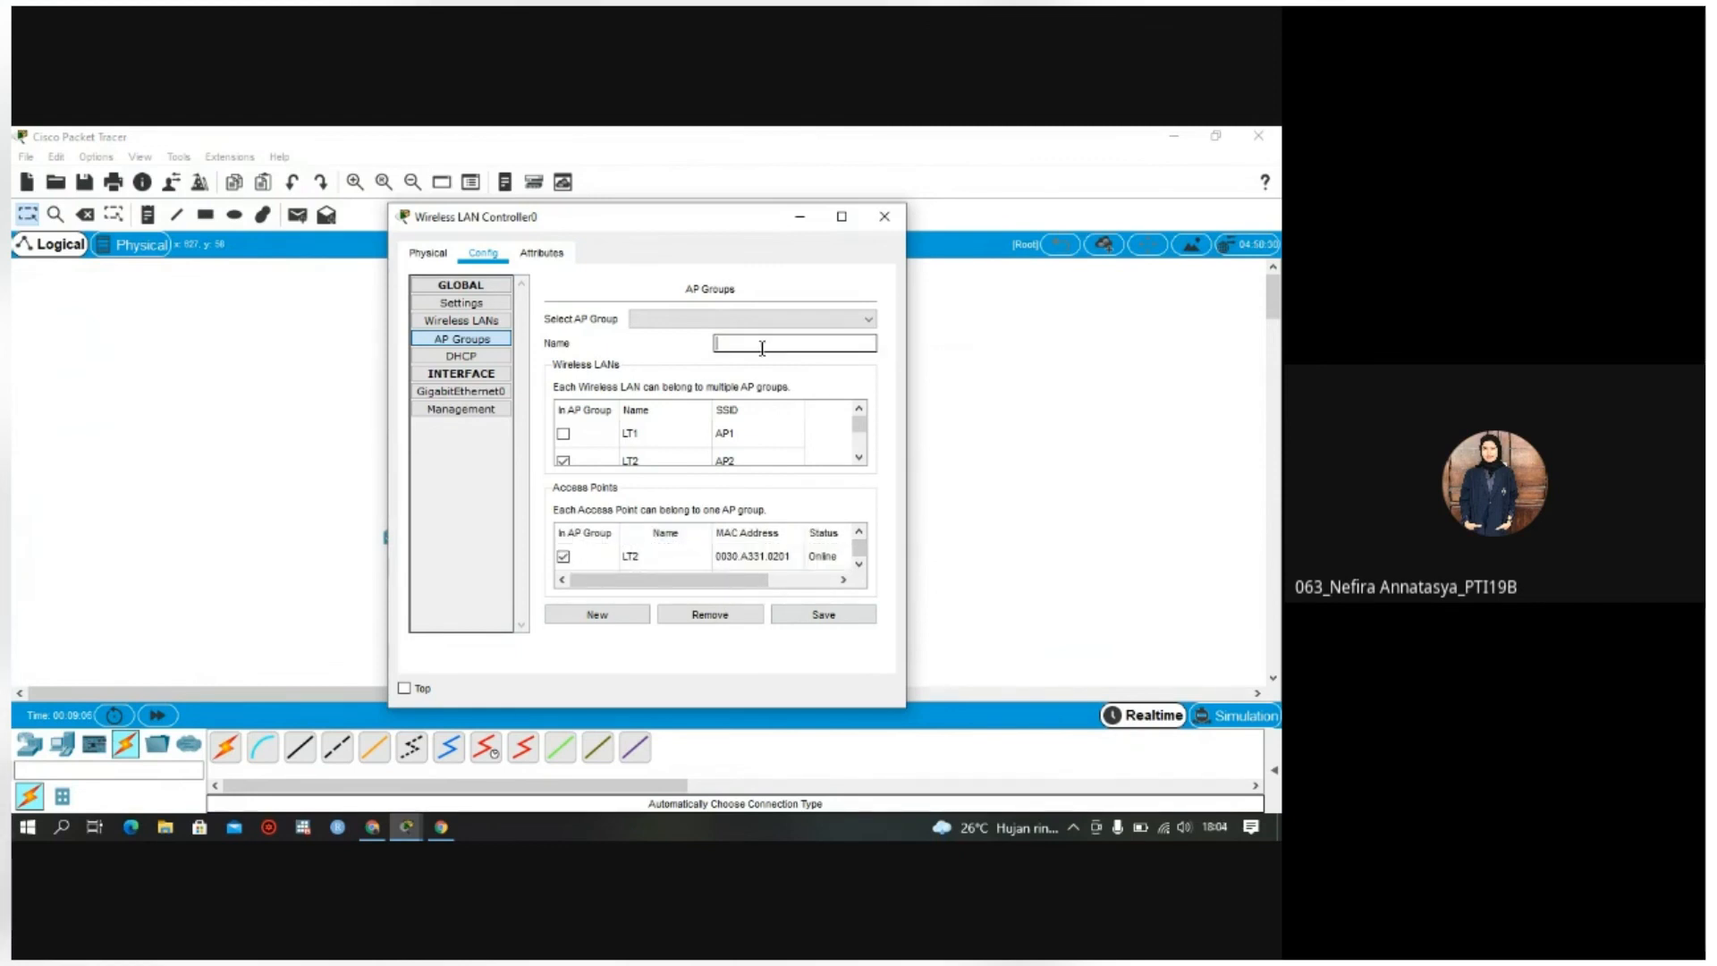
type("LT2")
left_click(817, 621)
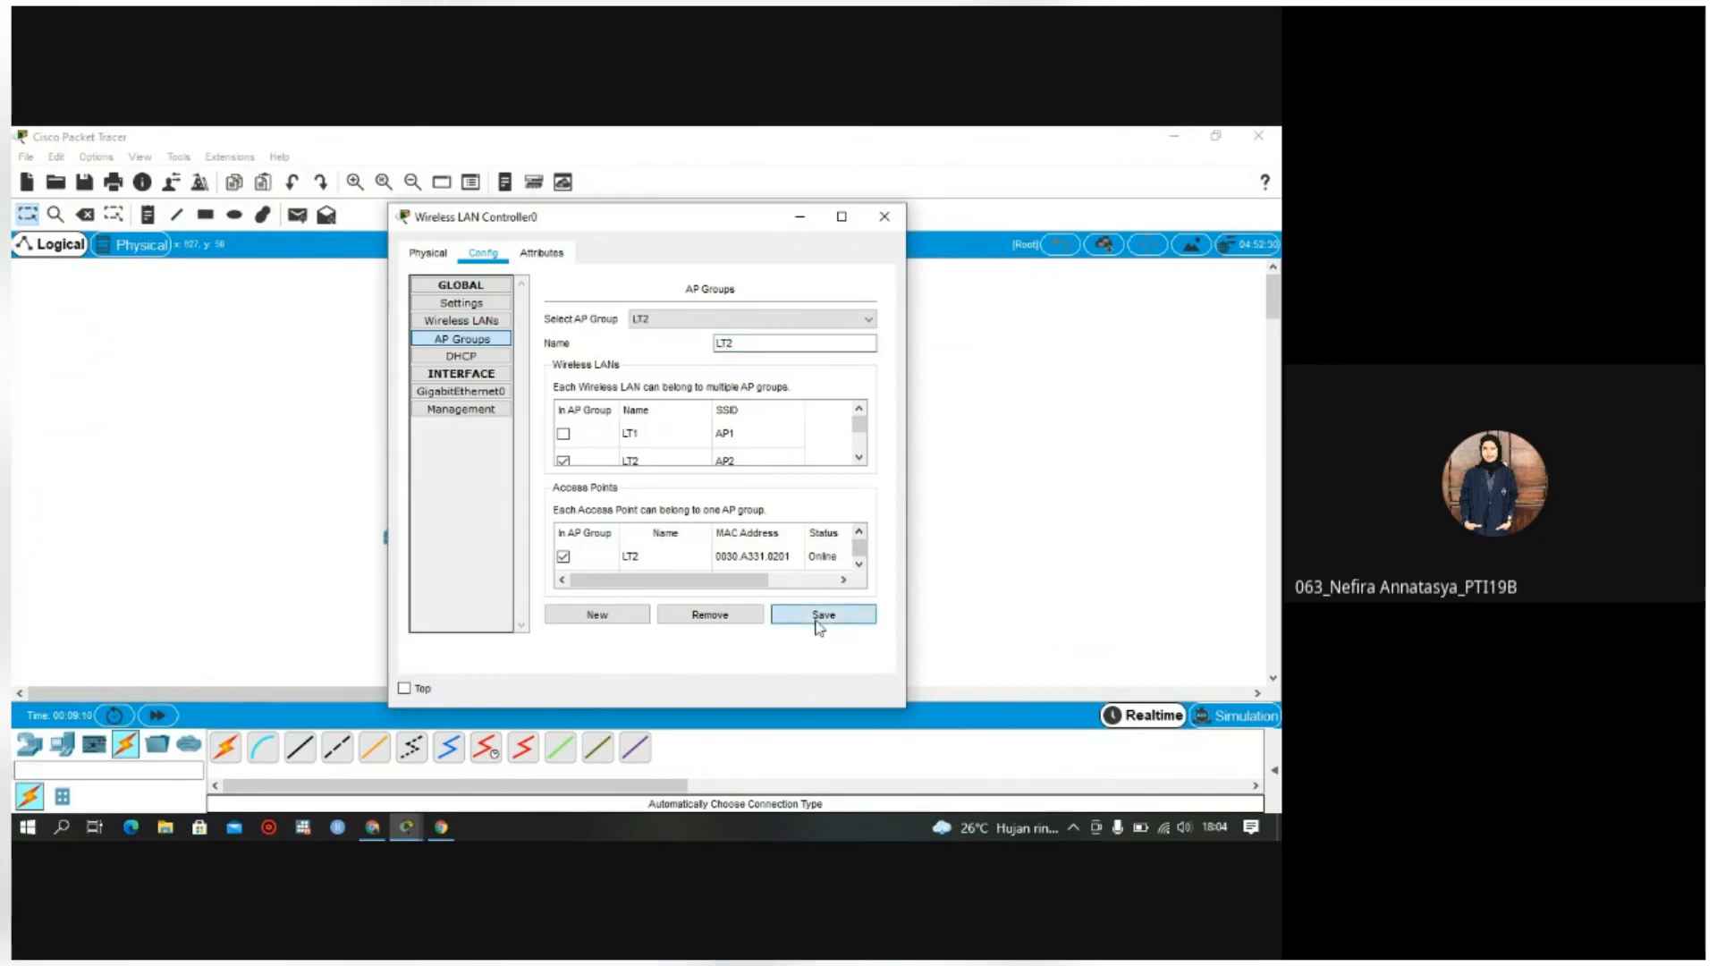
Step: Create and save an AP group named LT3 containing wireless LAN LT3 and access point LT3, and close the controller's settings
left_click(606, 622)
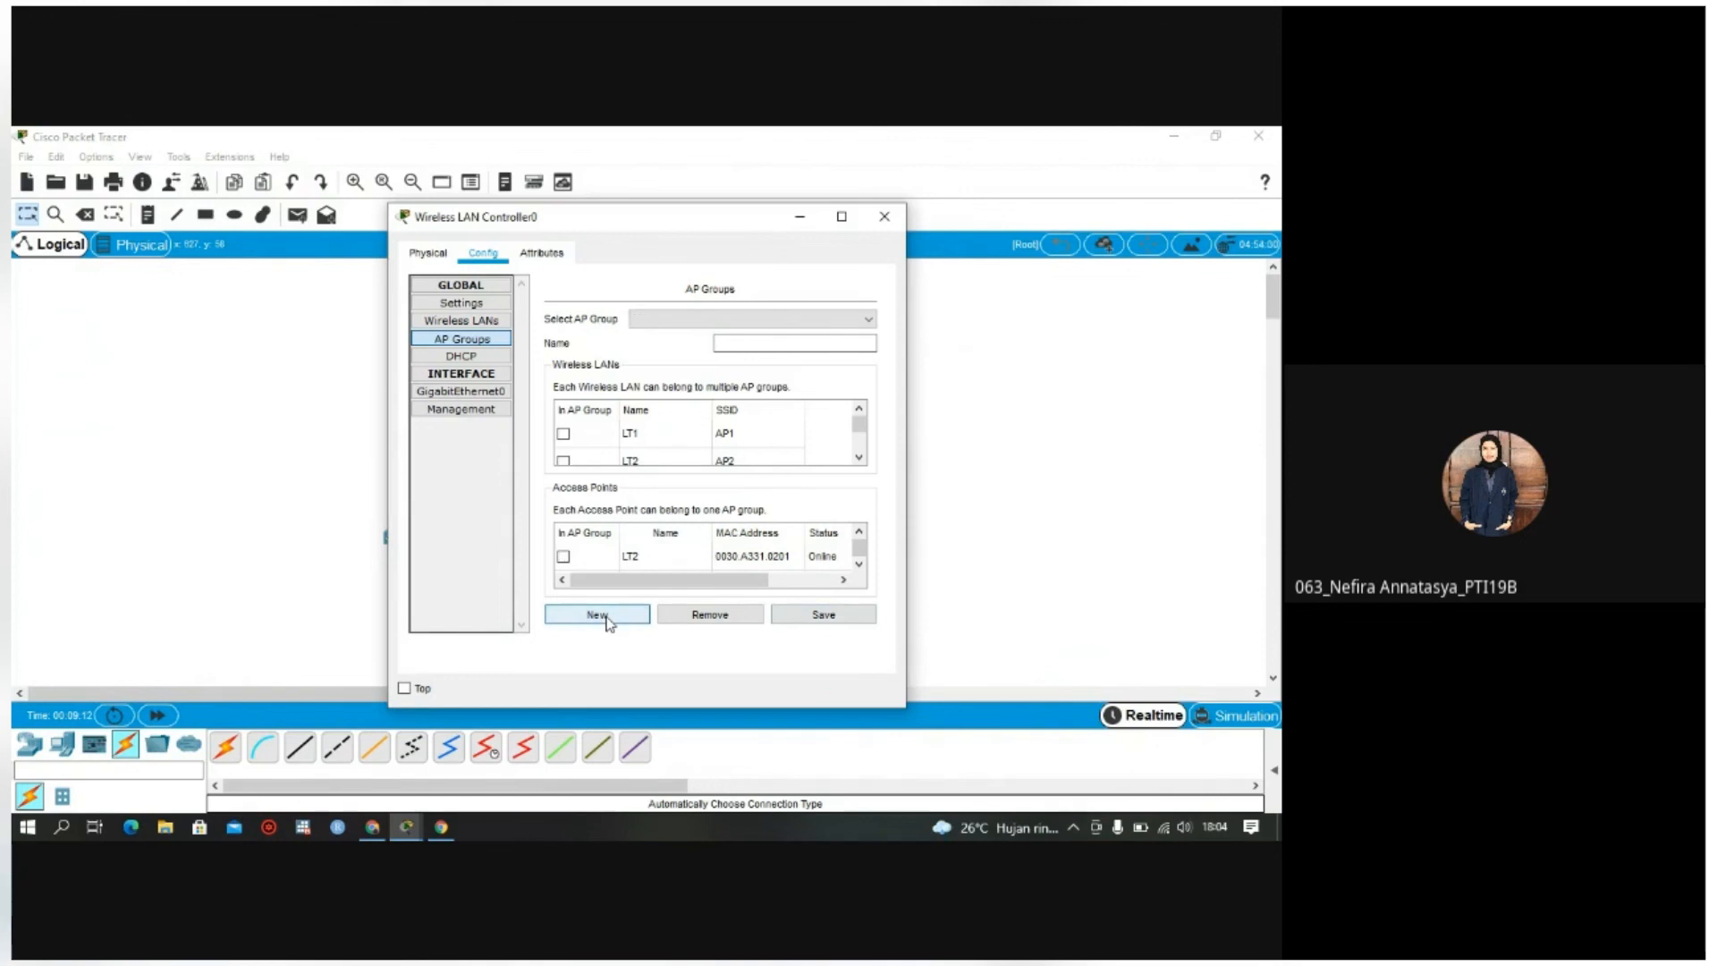
left_click(769, 343)
type("LT3")
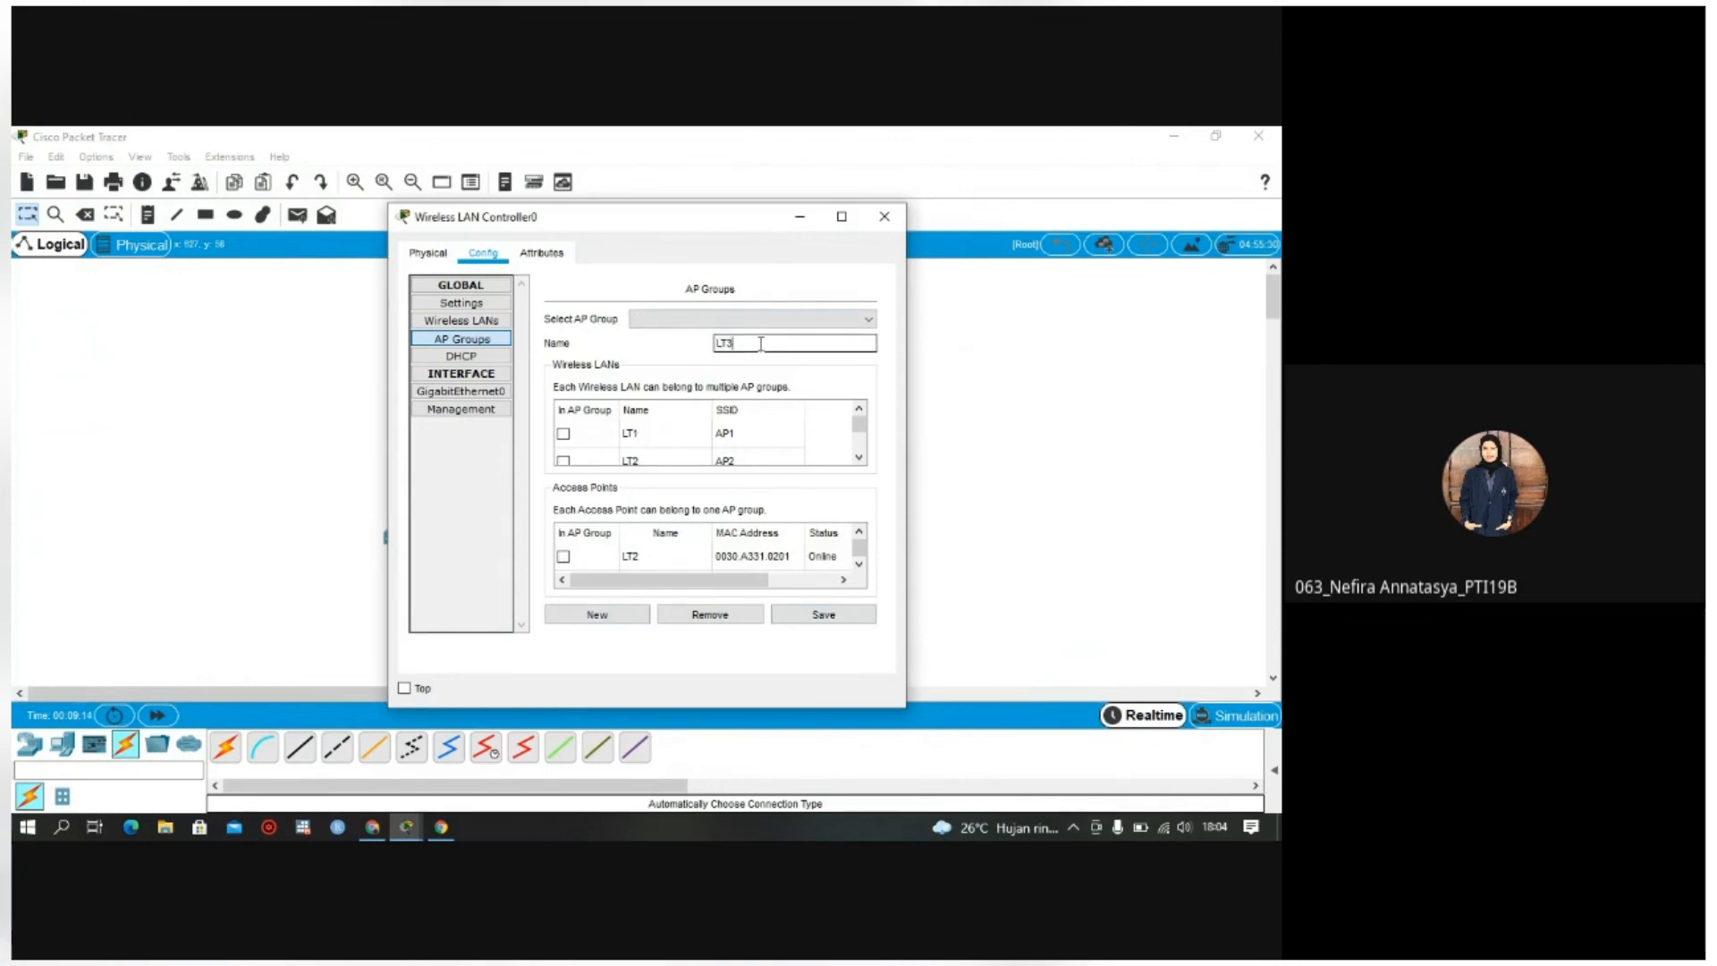
left_click(860, 458)
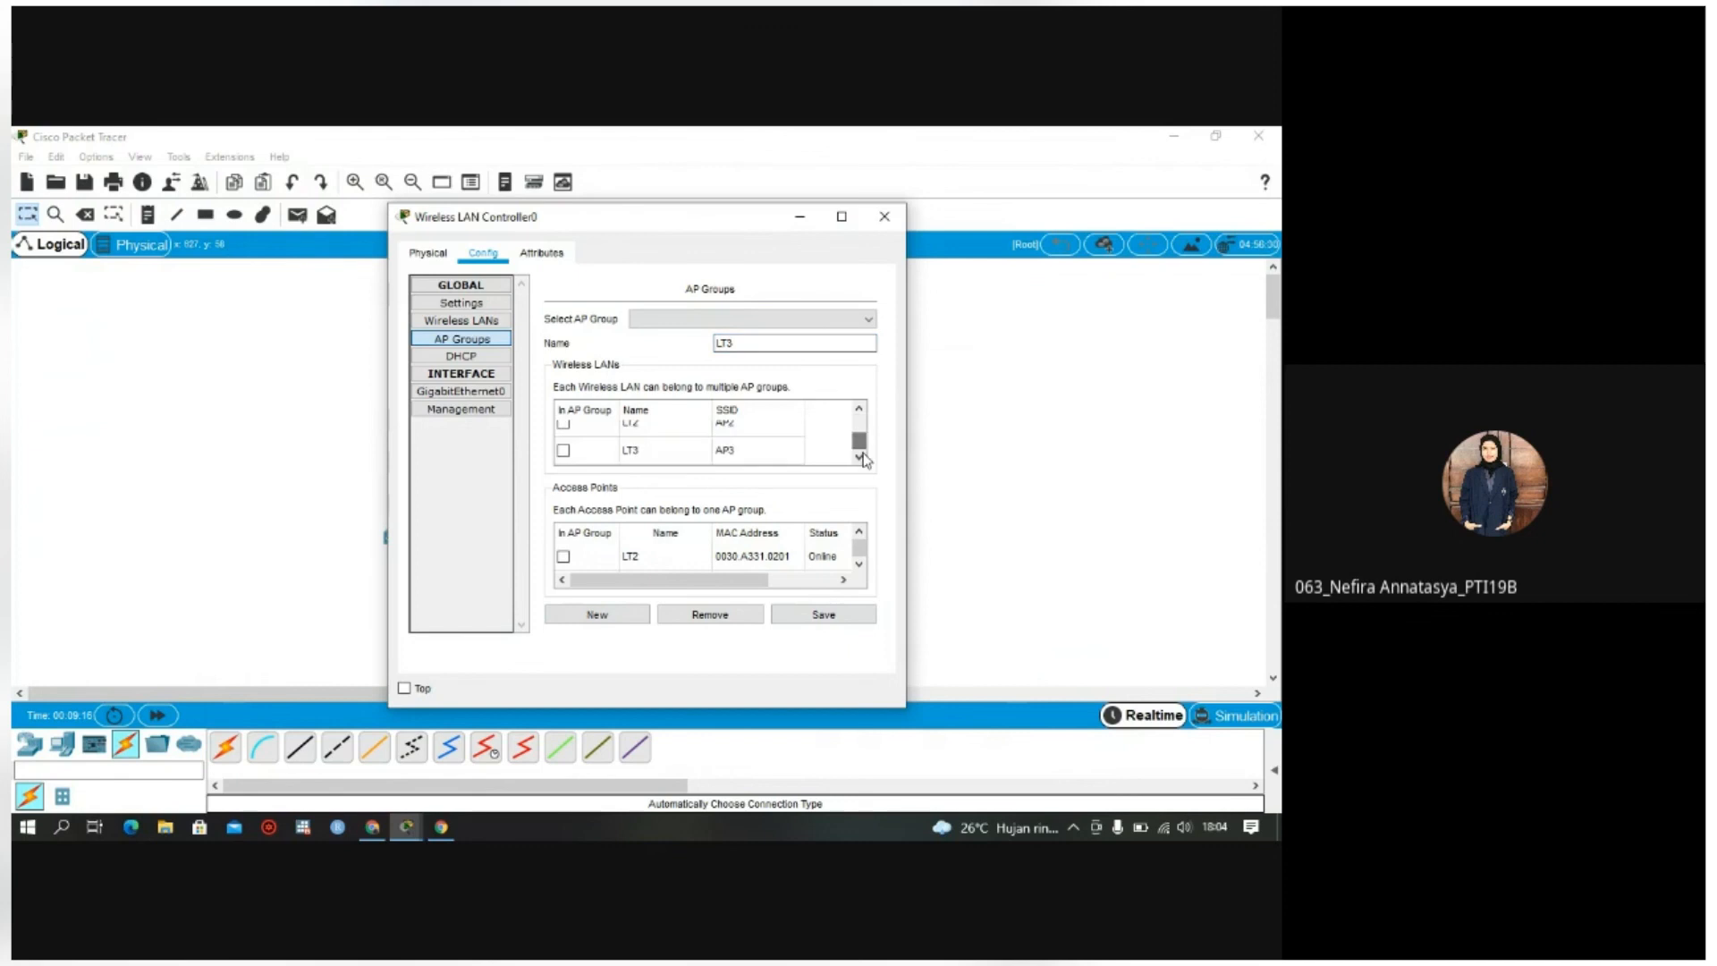
left_click(564, 461)
left_click(675, 553)
left_click(597, 552)
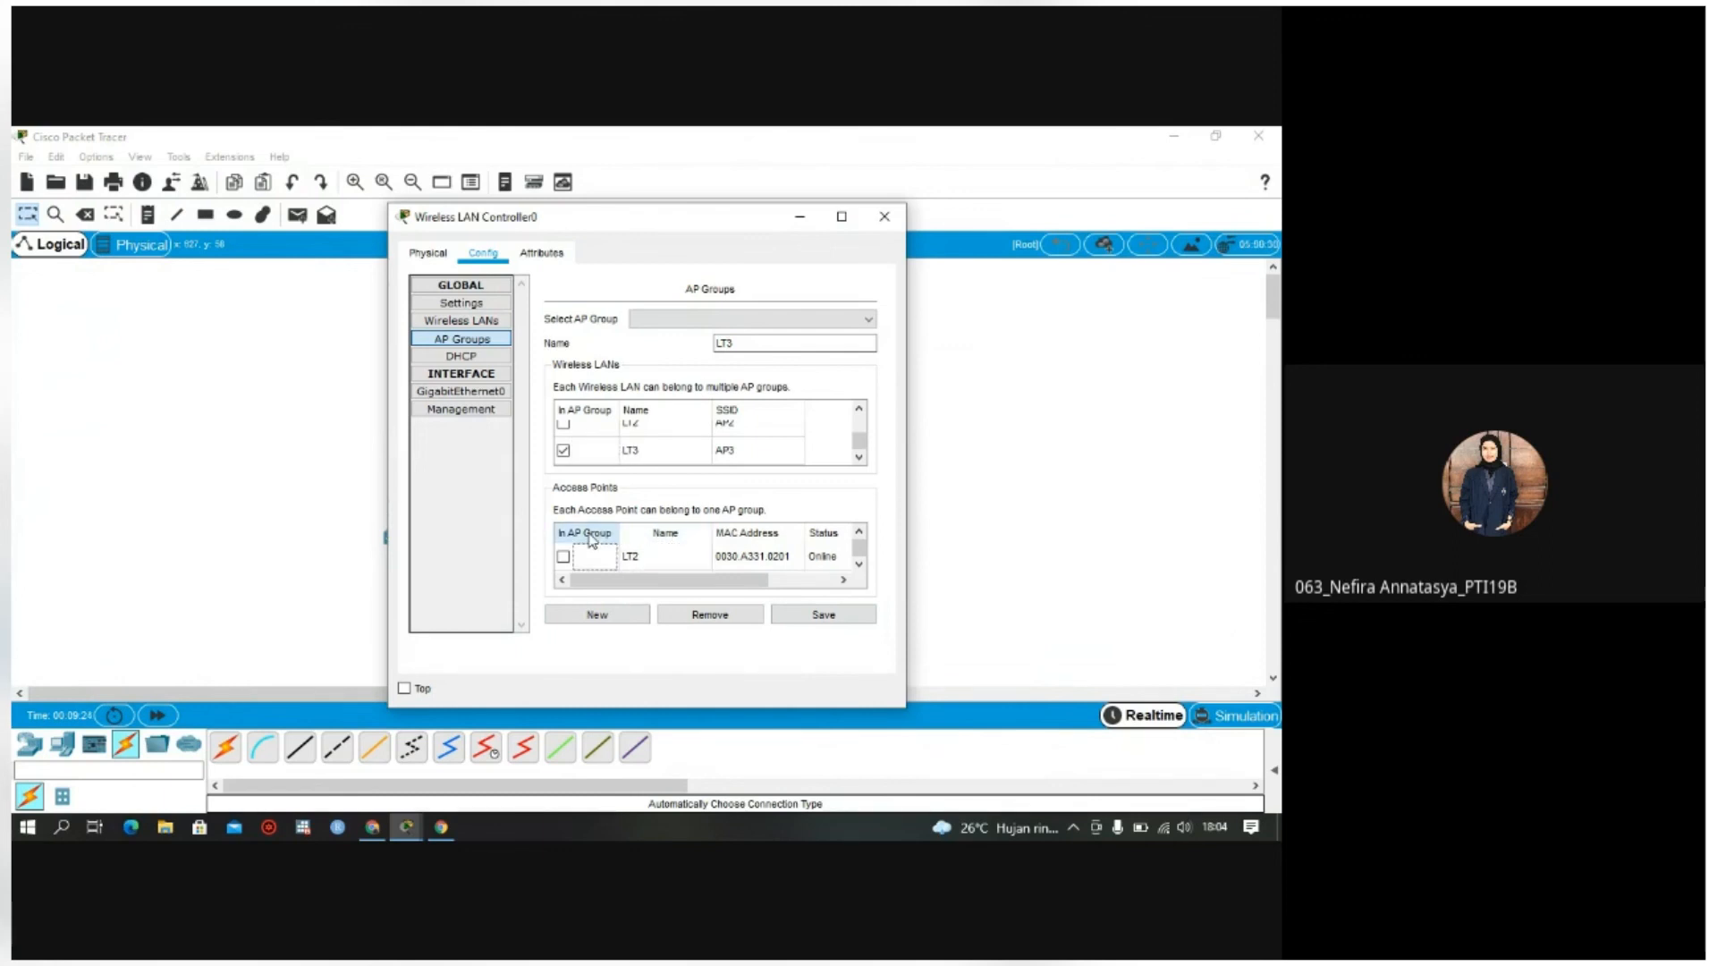
mouse_move(859, 547)
left_mouse_down()
mouse_move(857, 578)
mouse_move(858, 539)
left_mouse_up()
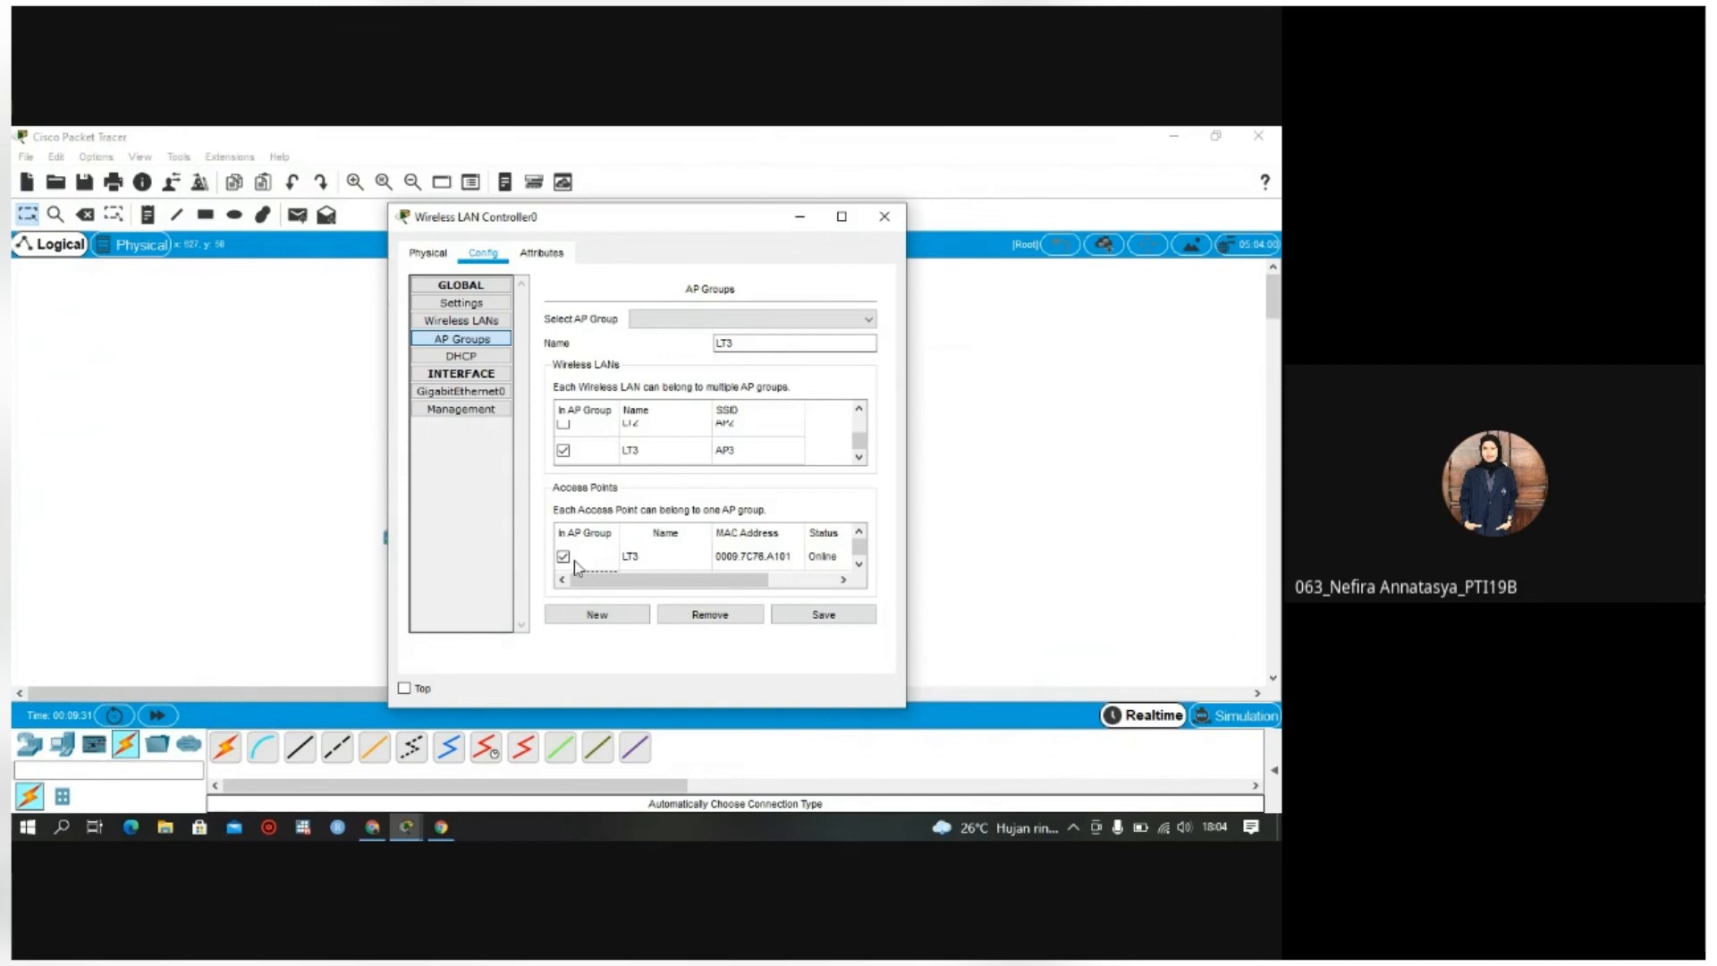
left_click(827, 620)
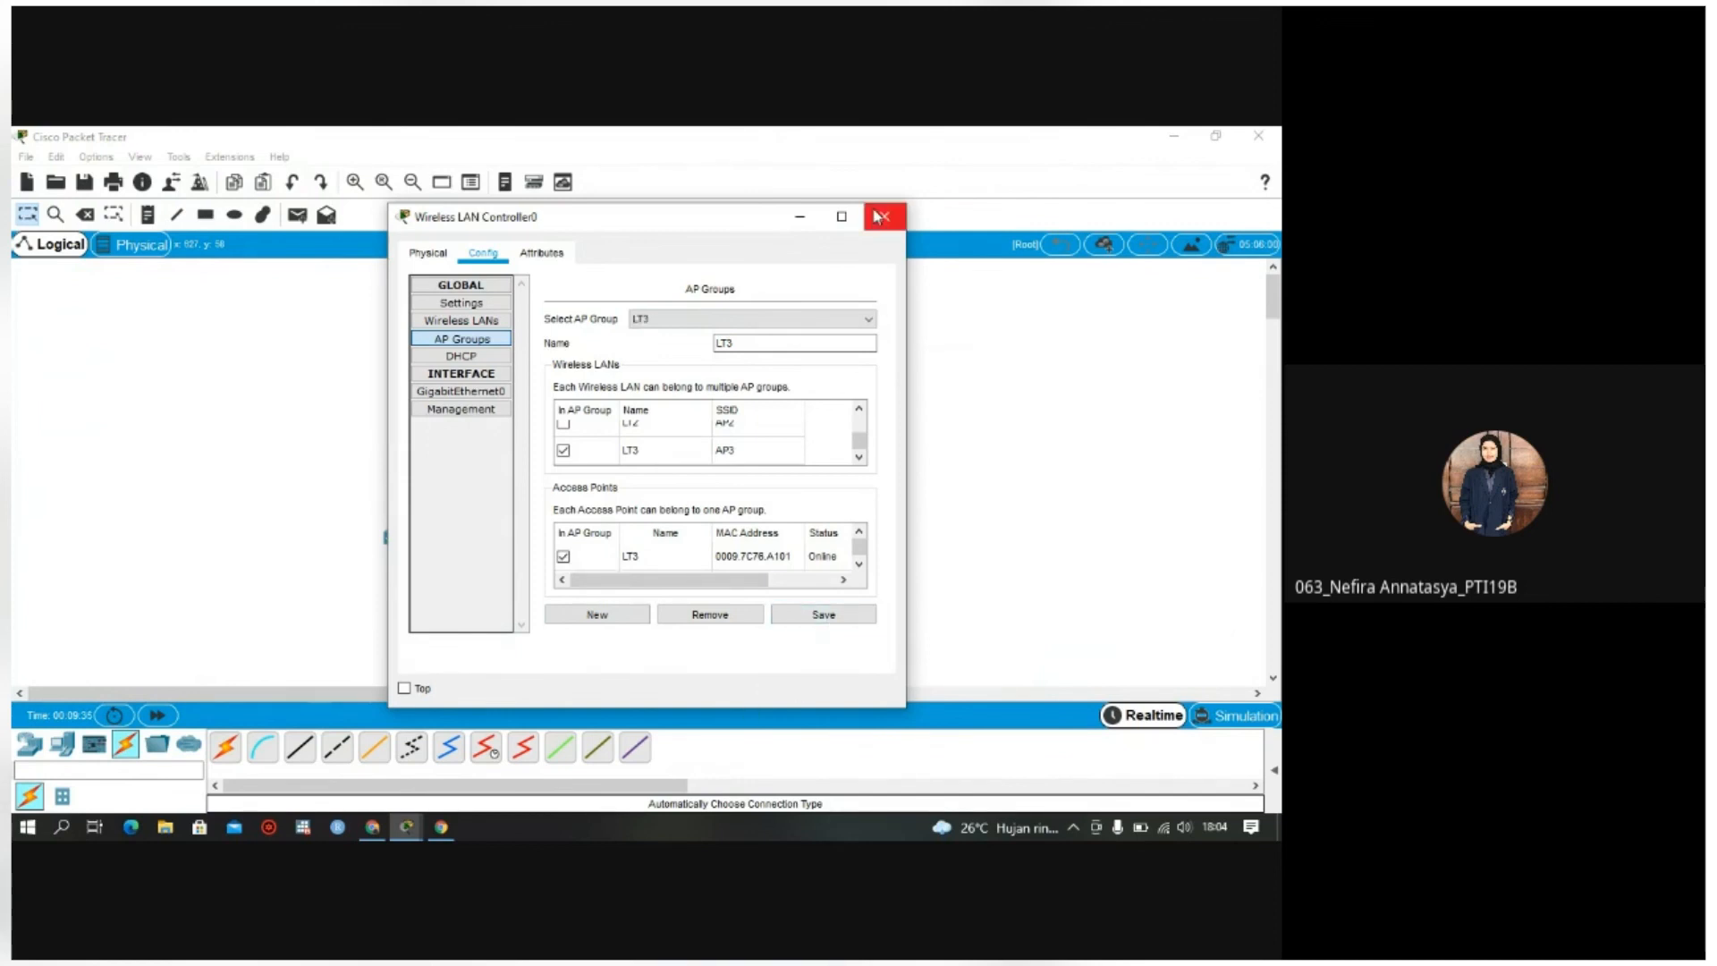
left_click(879, 217)
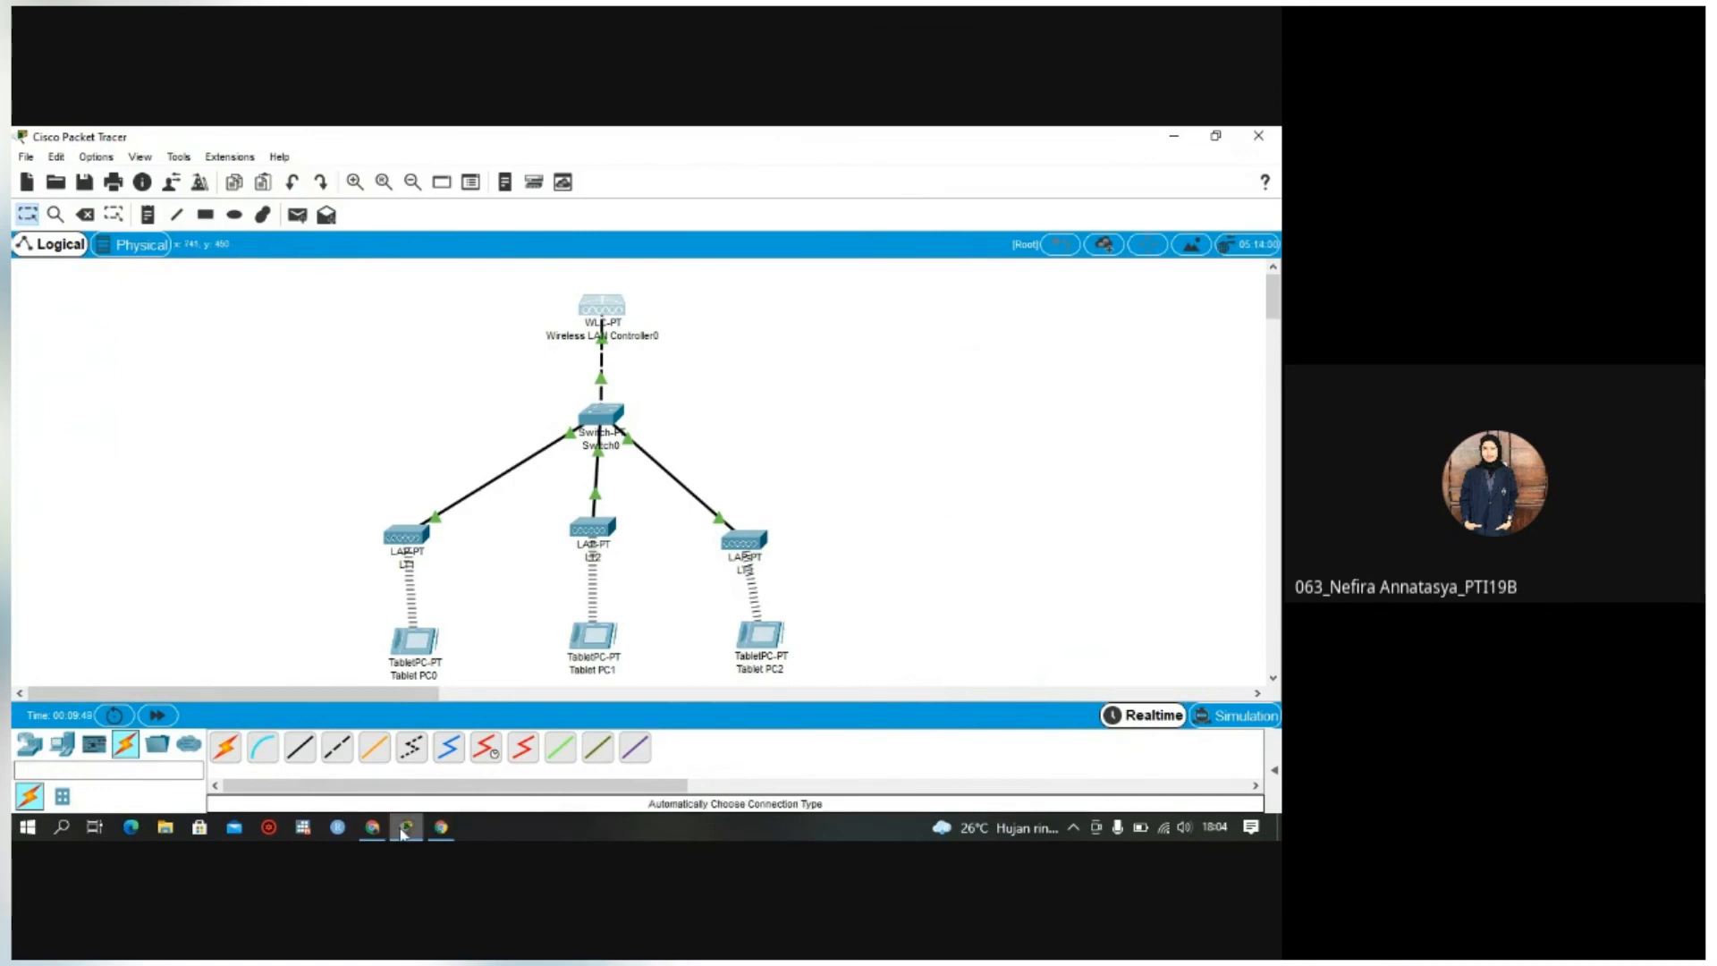
mouse_move(385, 833)
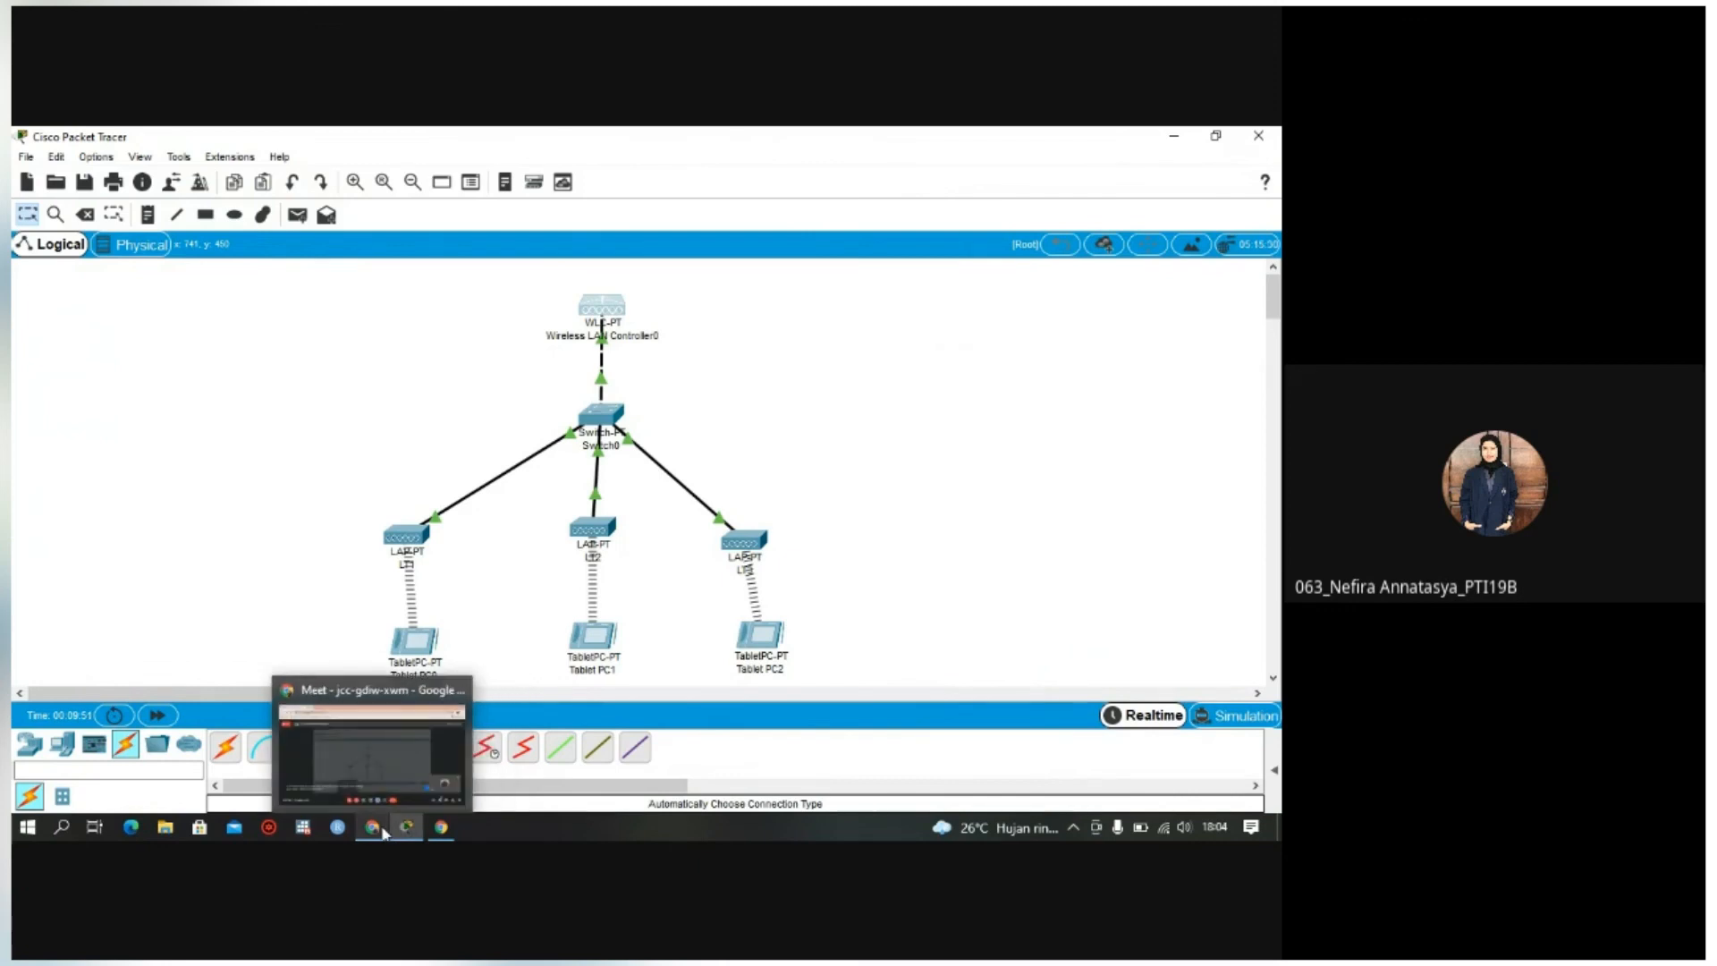